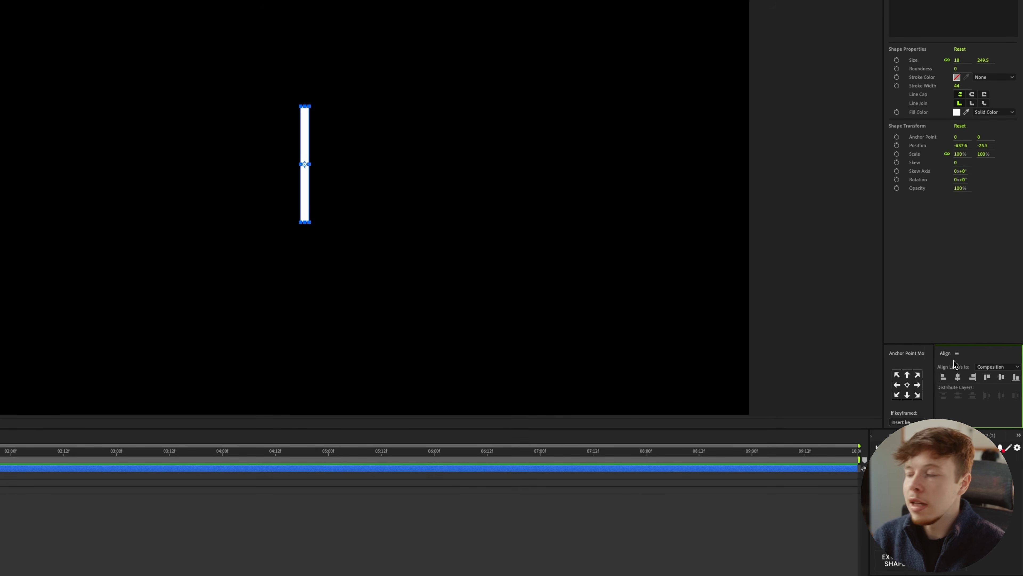
Check the list of available panels for Align and centre the rectangle layer's anchor point on the white bar.
key(v)
click(241, 4)
mouse_move(260, 20)
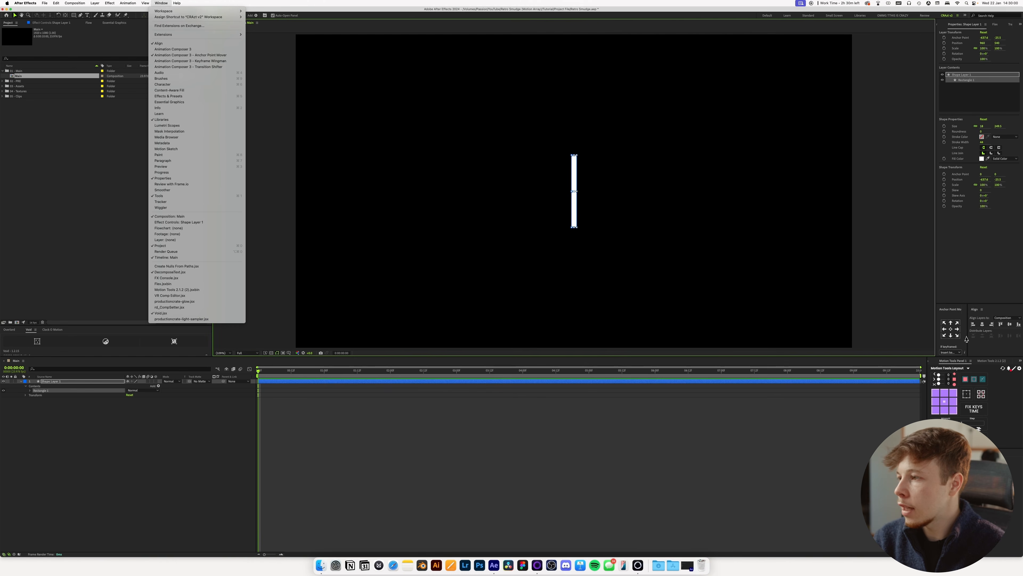
click(1011, 329)
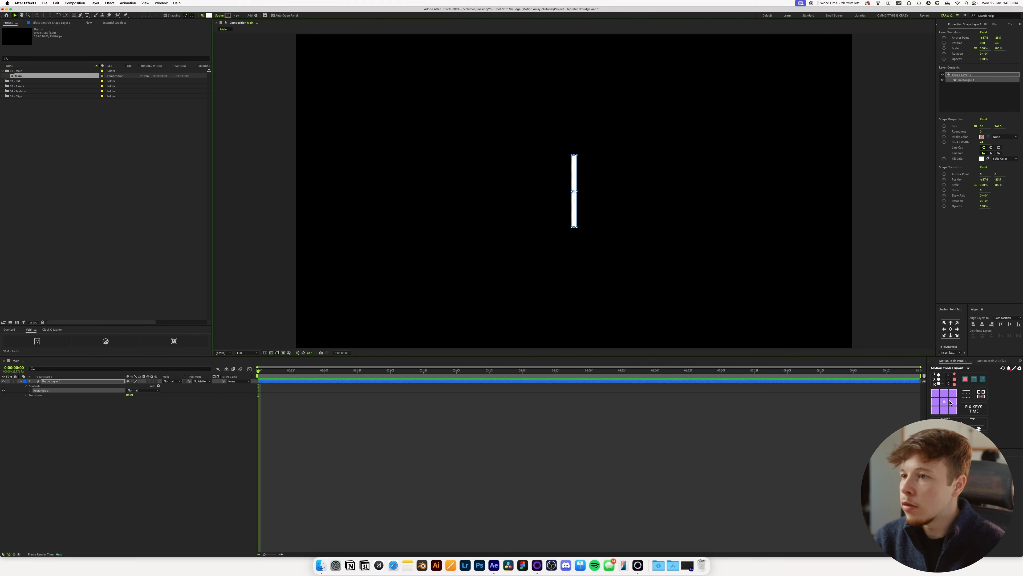
click(950, 402)
click(950, 332)
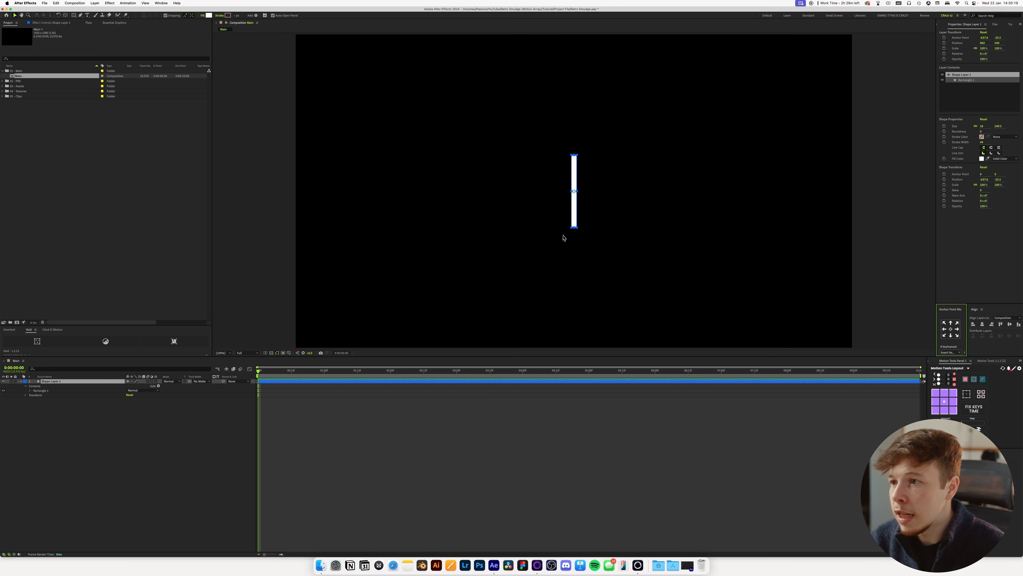
Duplicate the rectangle layer and rename the original Left and the copy Right.
key(super+d)
click(53, 386)
key(Return)
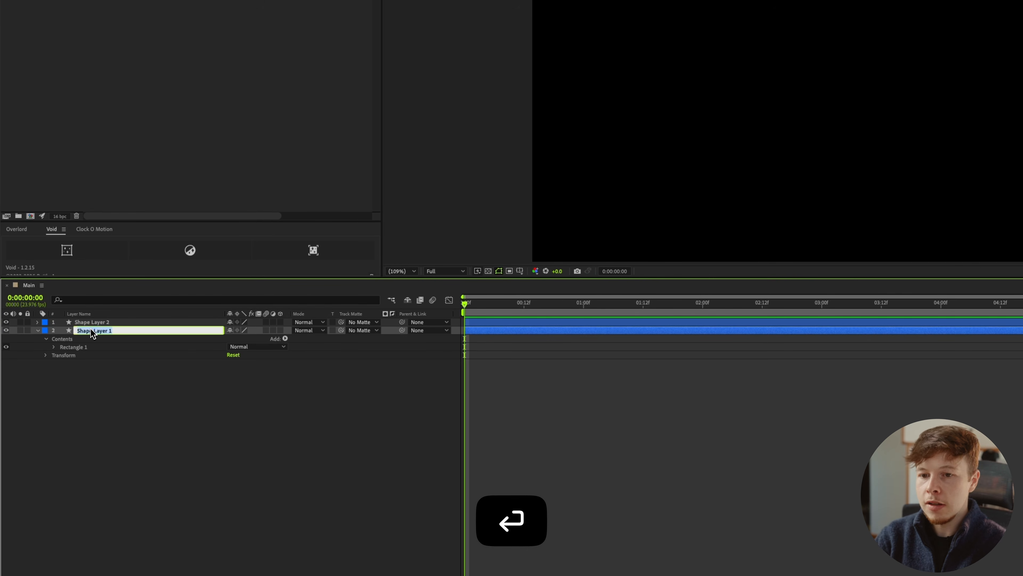
text(Left)
key(Return)
key(ctrl+Up)
key(Return)
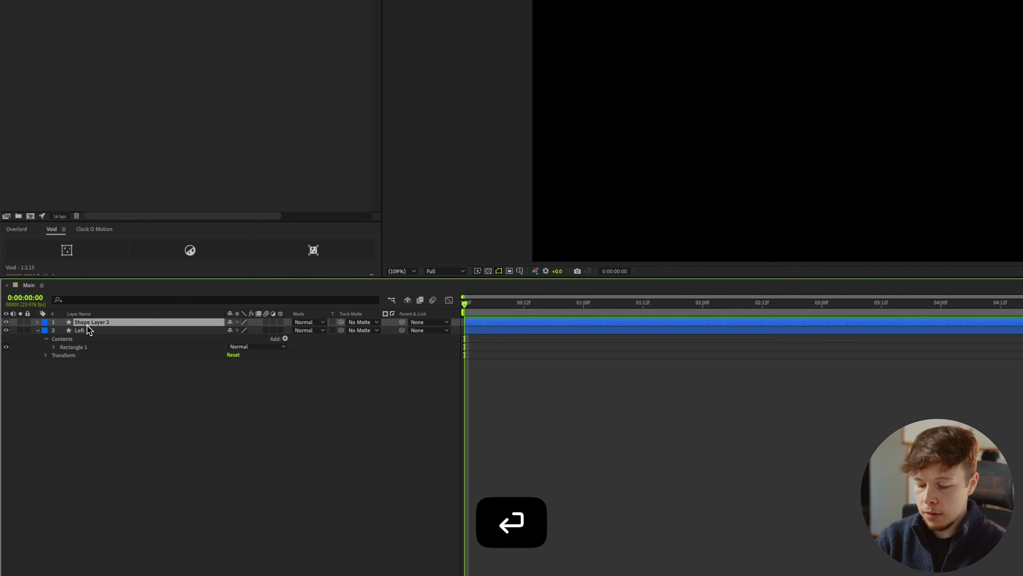
text(Right)
key(Return)
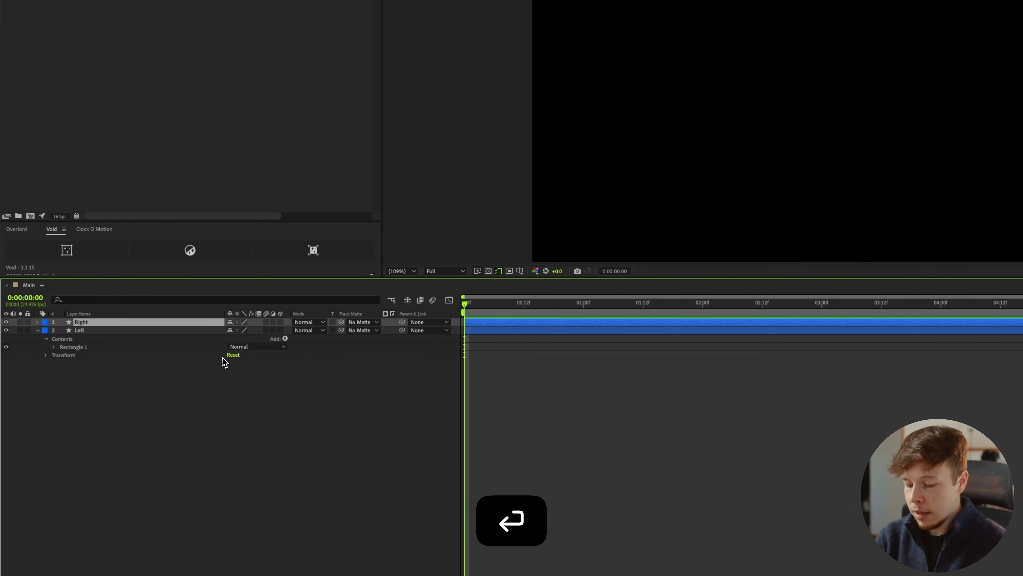
Display the proportional grid and move the Right bar horizontally onto the grid line one column in from the composition's right edge.
key(alt+apostrophe)
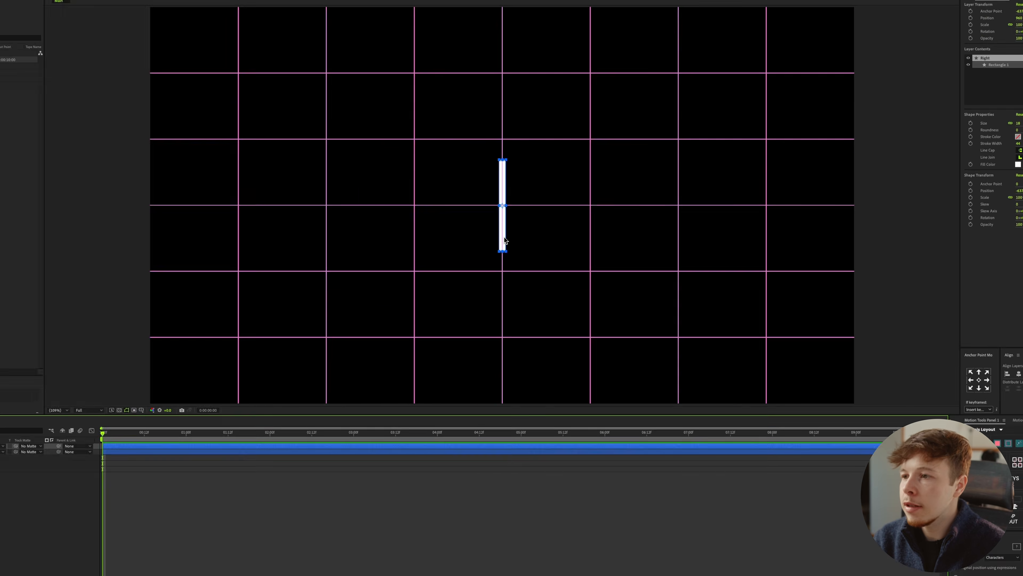
drag(575, 218, 703, 218)
drag(592, 285, 734, 274)
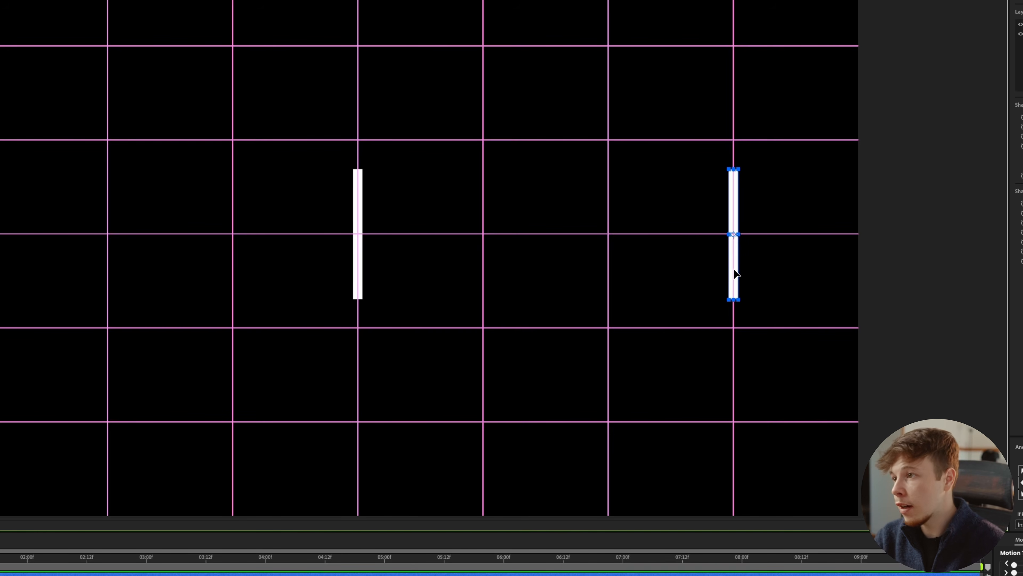
scroll(749, 259, up, 2)
key(space)
drag(771, 254, 95, 317)
drag(737, 268, 80, 278)
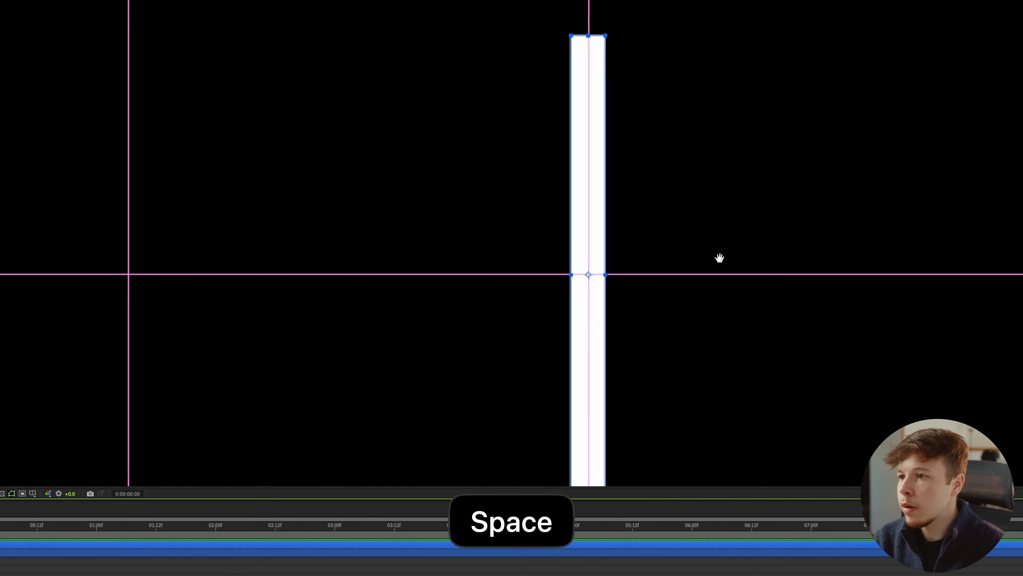
scroll(626, 260, up, 1)
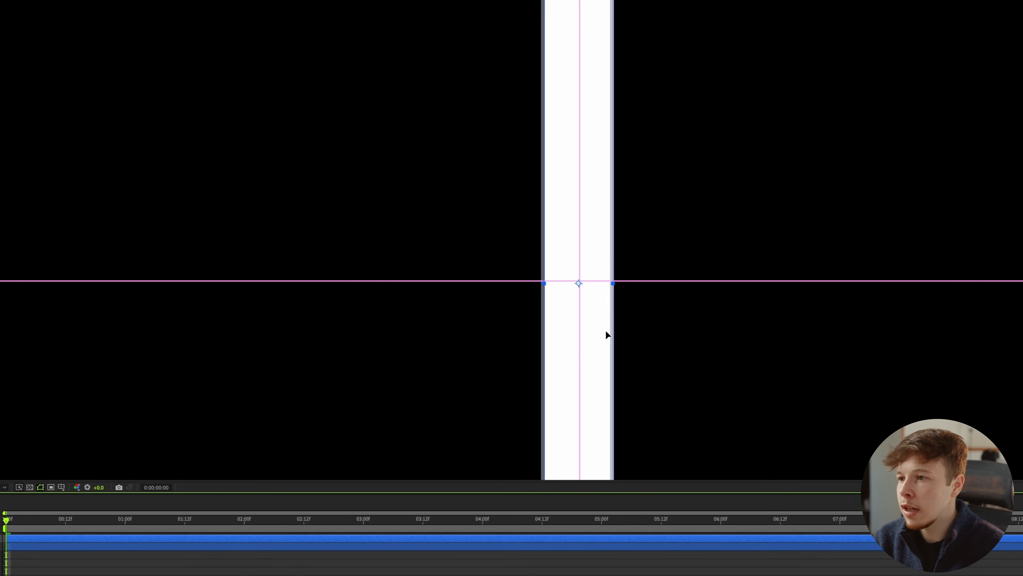
key(comma)
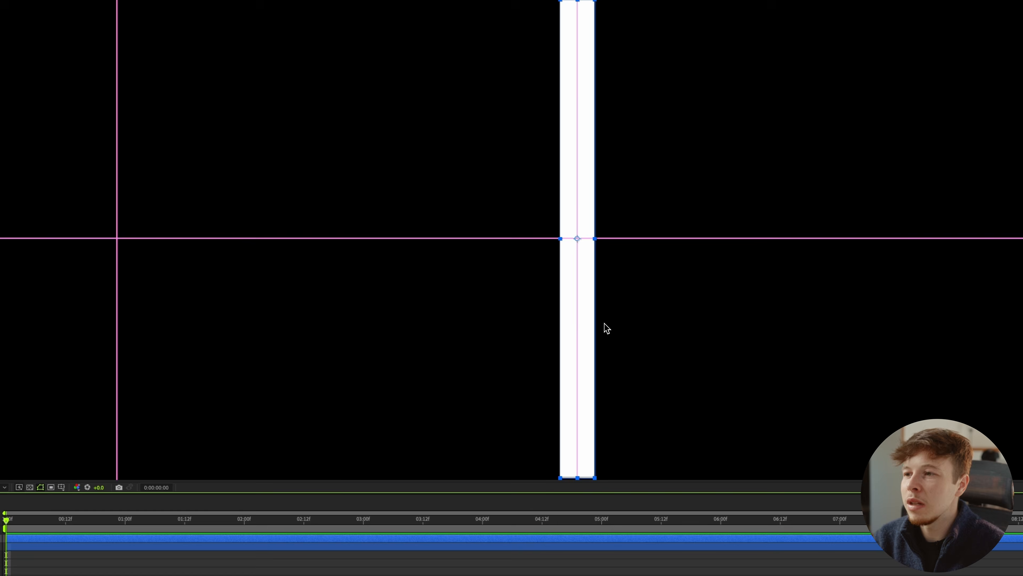
Move the Left bar onto the grid line one column in from the composition's left edge, nudging it to sit centred on the line.
scroll(604, 323, down, 2)
key(space)
drag(97, 269, 644, 269)
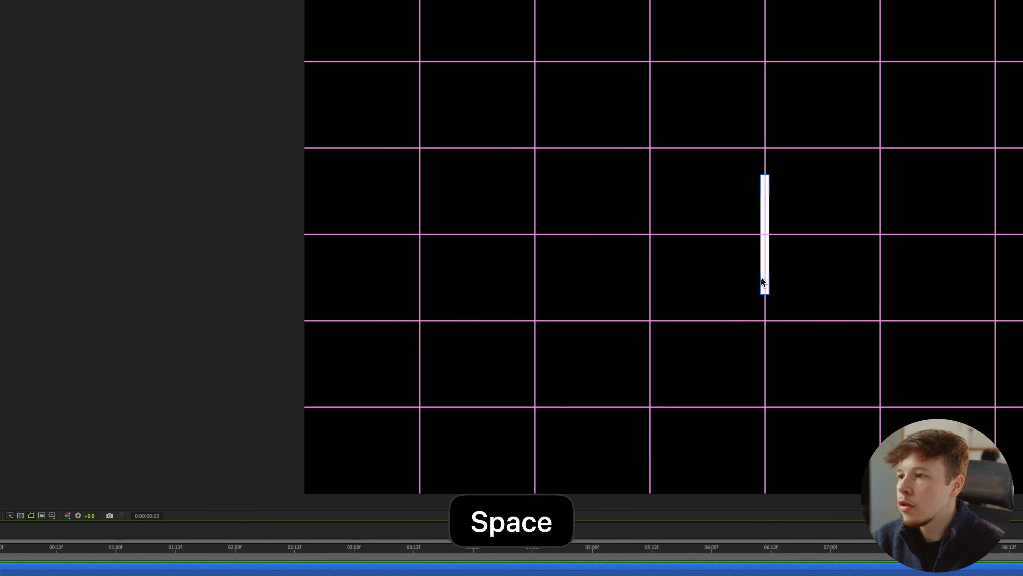
drag(761, 282, 412, 283)
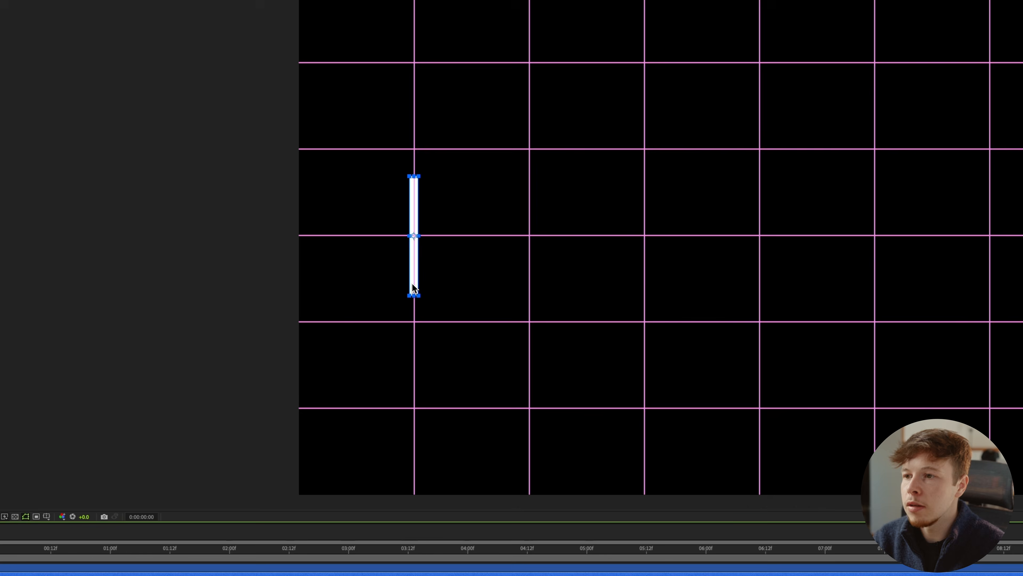
scroll(407, 264, up, 2)
key(space)
drag(165, 262, 447, 274)
scroll(512, 262, up, 1)
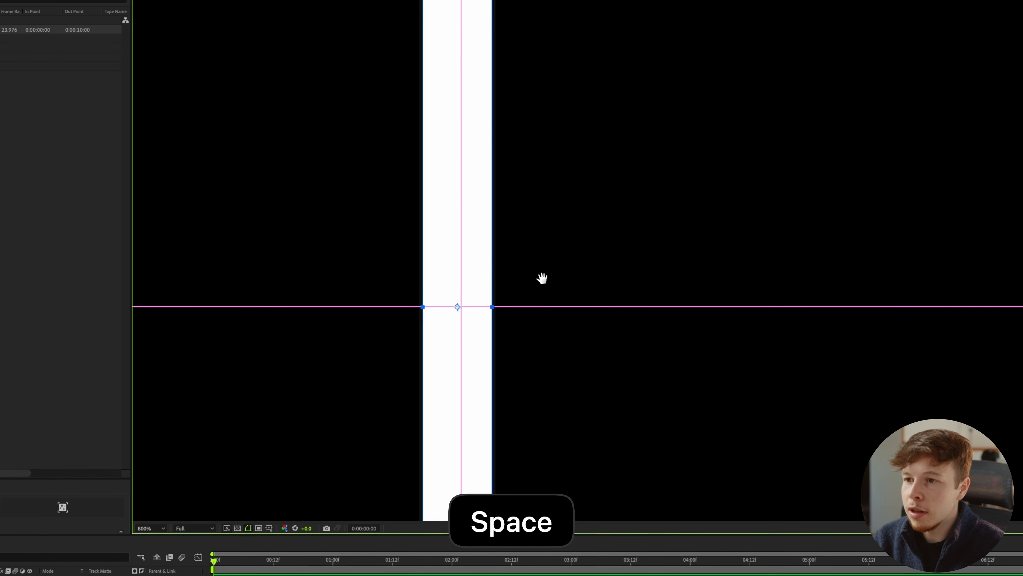
key(shift+Right)
key(Left)
key(Left)
key(Left)
key(Left)
key(Left)
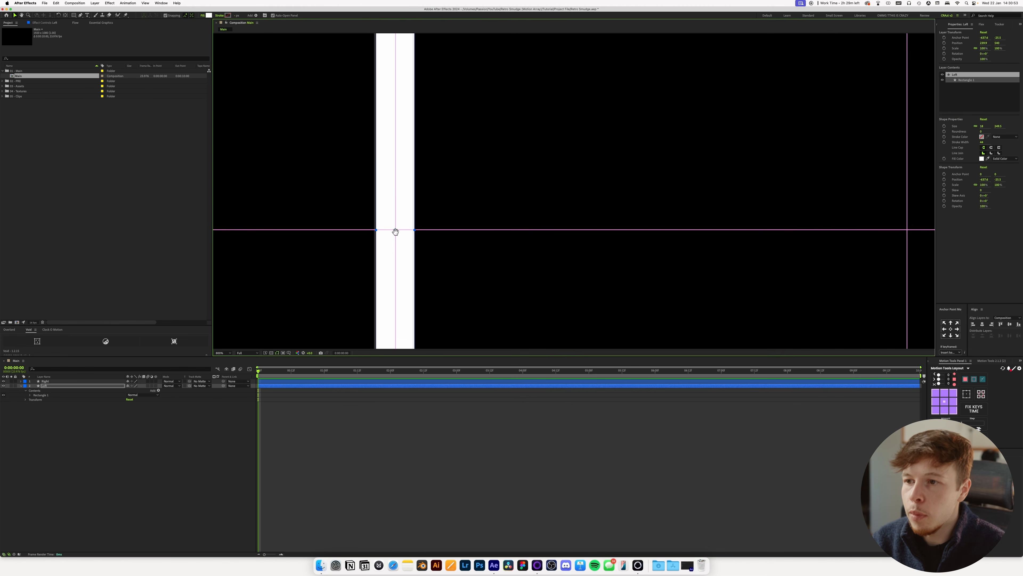
scroll(391, 181, down, 2)
Draw a small white circle with the Ellipse tool and centre it and its anchor point in the composition.
click(74, 15)
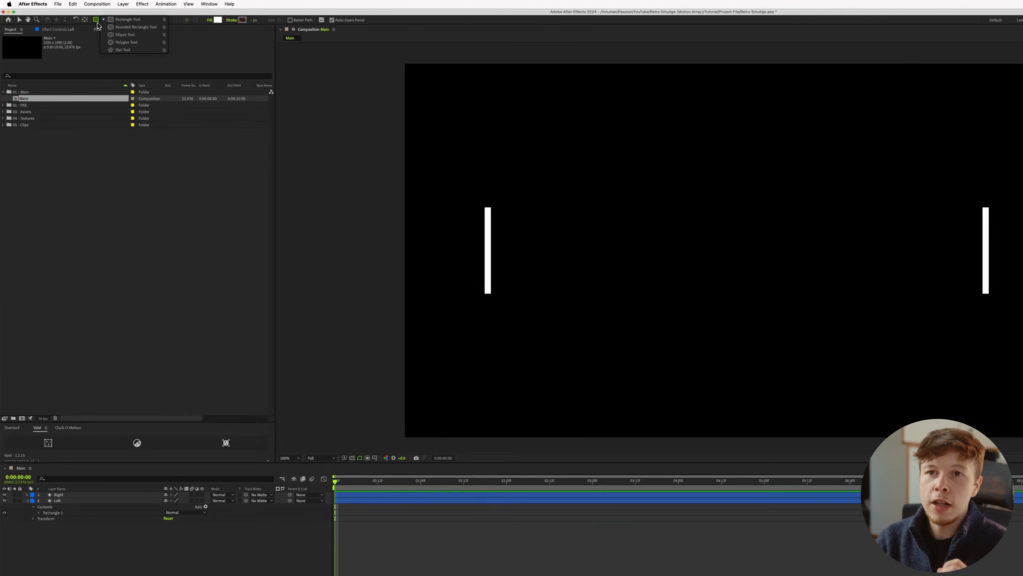
click(73, 15)
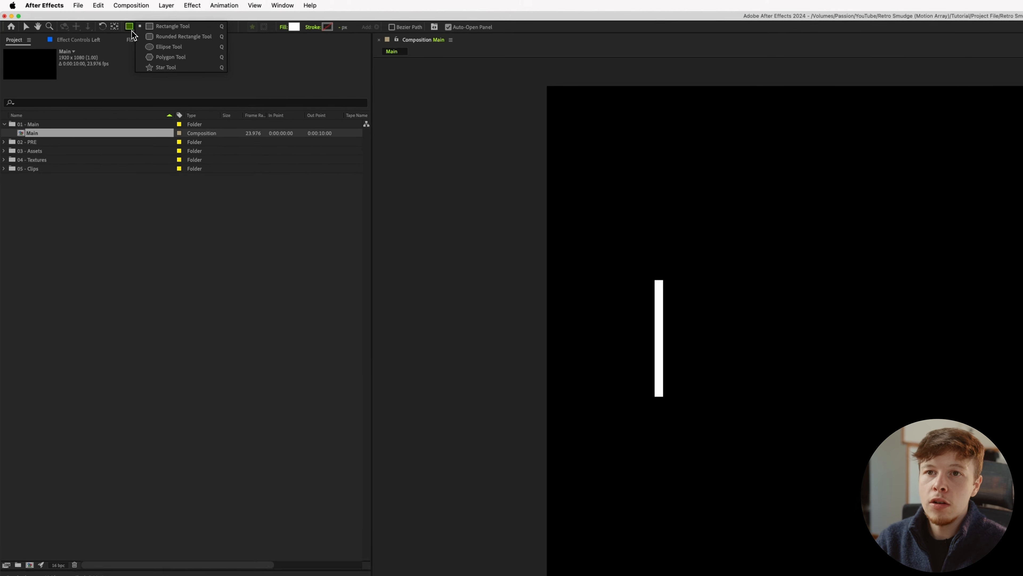
click(163, 50)
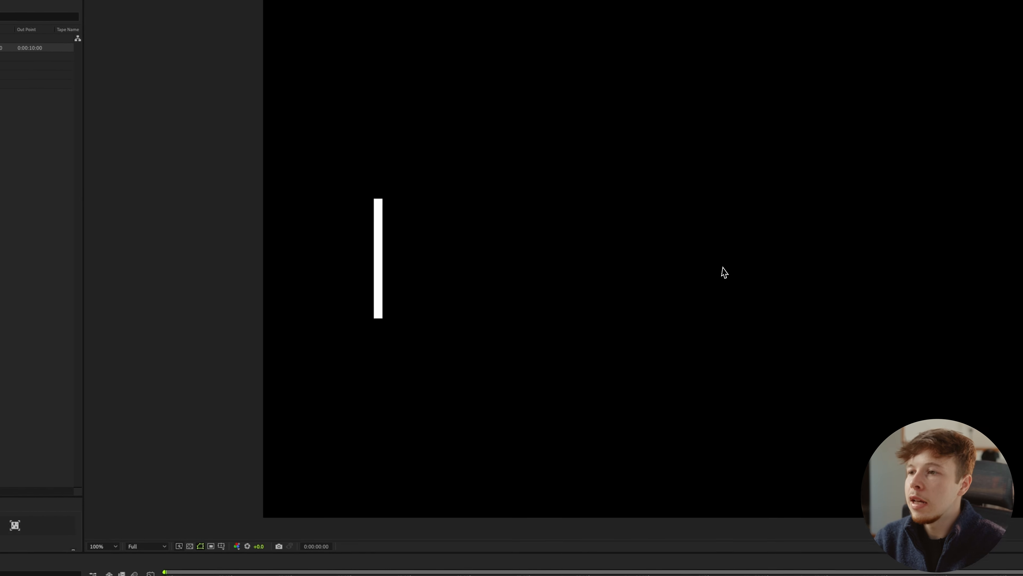
click(629, 243)
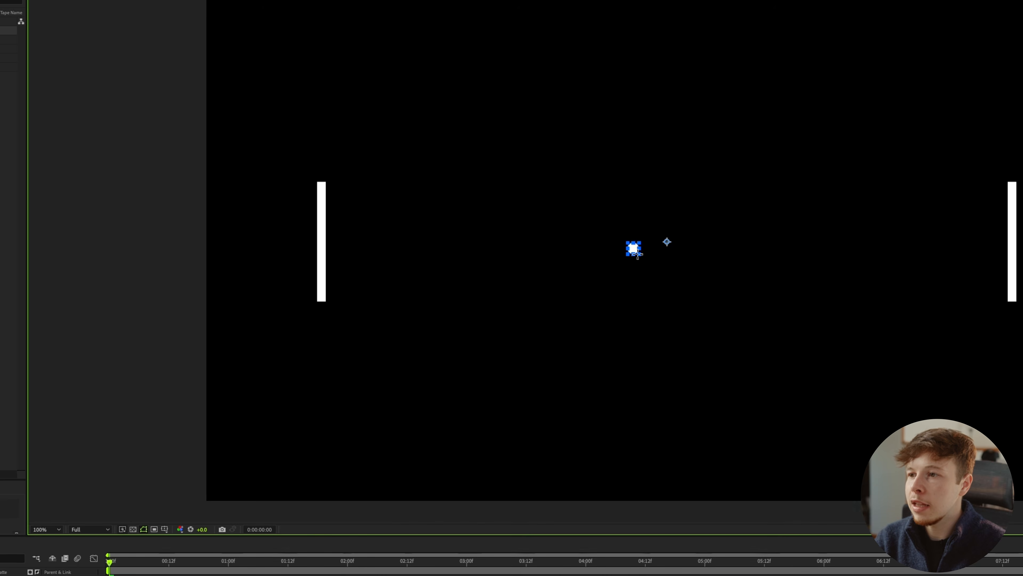
mouse_move(637, 254)
mouse_down()
mouse_move(683, 326)
mouse_move(624, 291)
mouse_move(654, 273)
mouse_move(640, 262)
mouse_up()
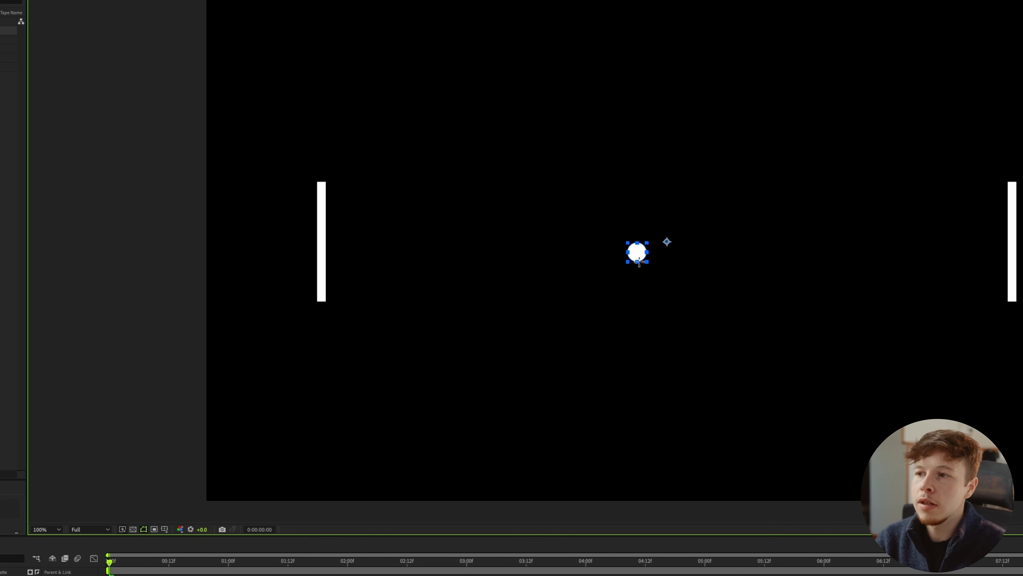
key(ctrl+alt+Home)
key(v)
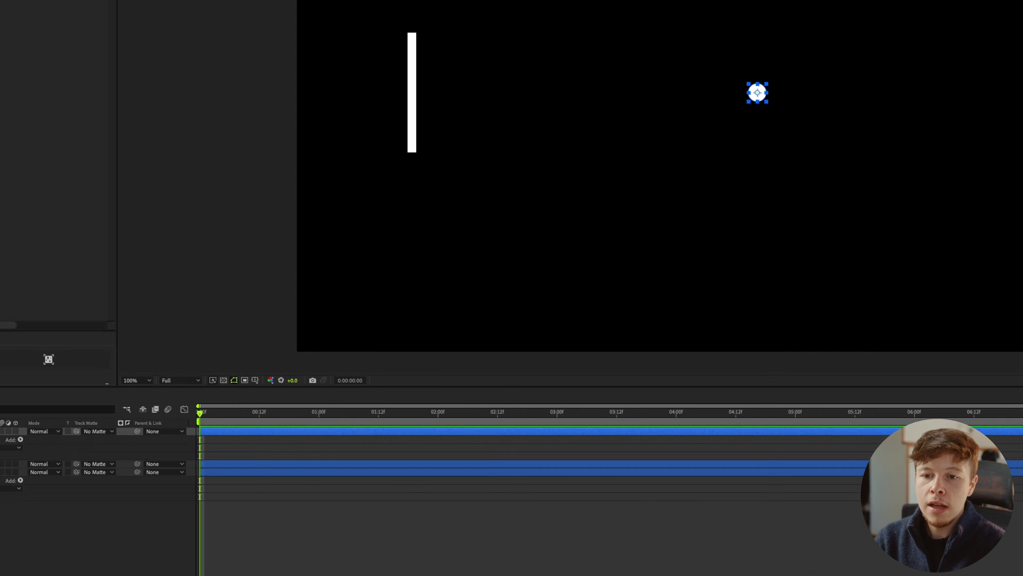
Rename the circle layer Ping Pong and collapse the layers, labelling Ping Pong green and Right yellow.
key(Return)
text(Ping Pong)
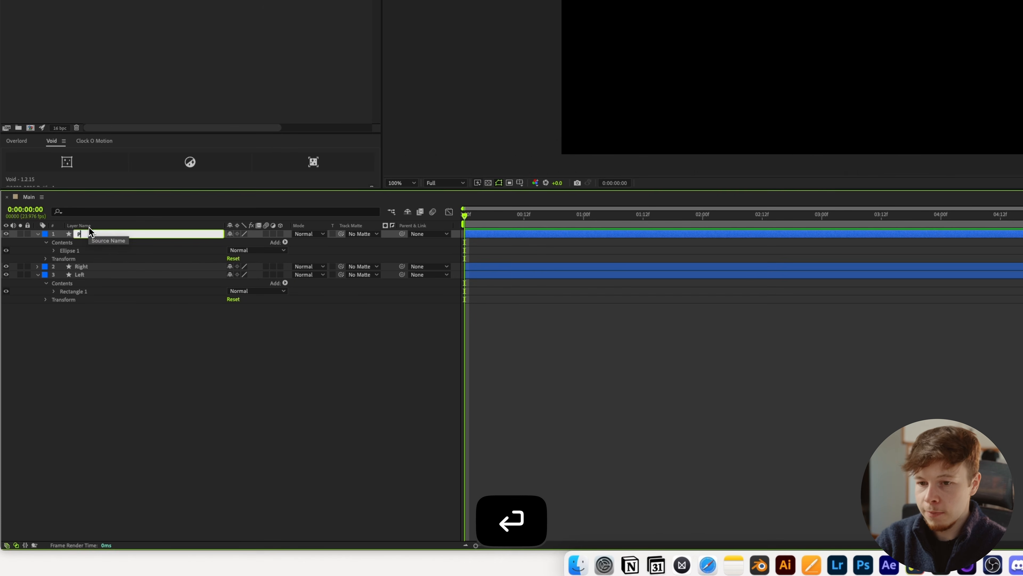
key(Return)
key(u)
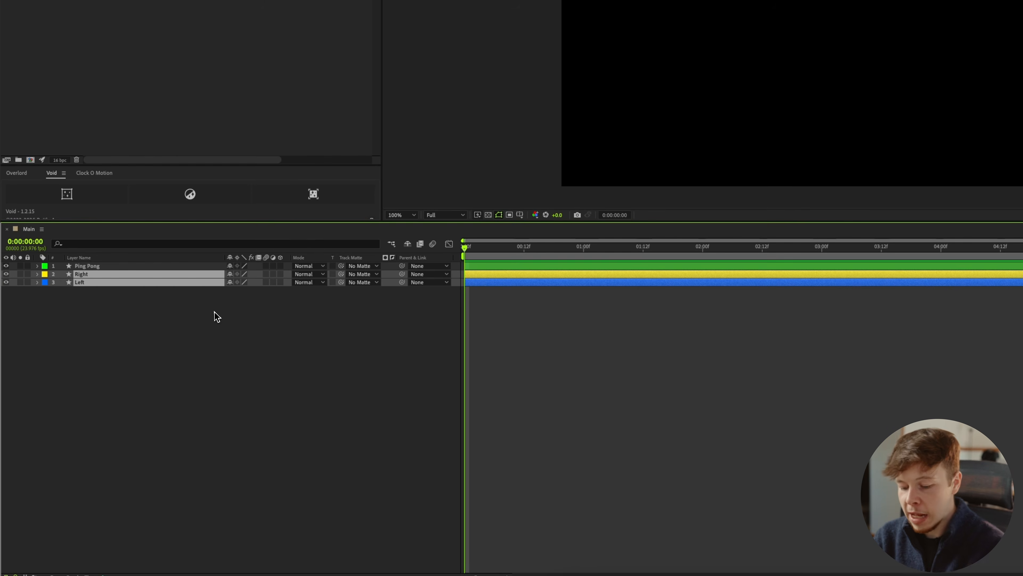
Reveal both bars' Position, then align the Left bar to the composition's top edge and the Right bar to its bottom edge.
key(p)
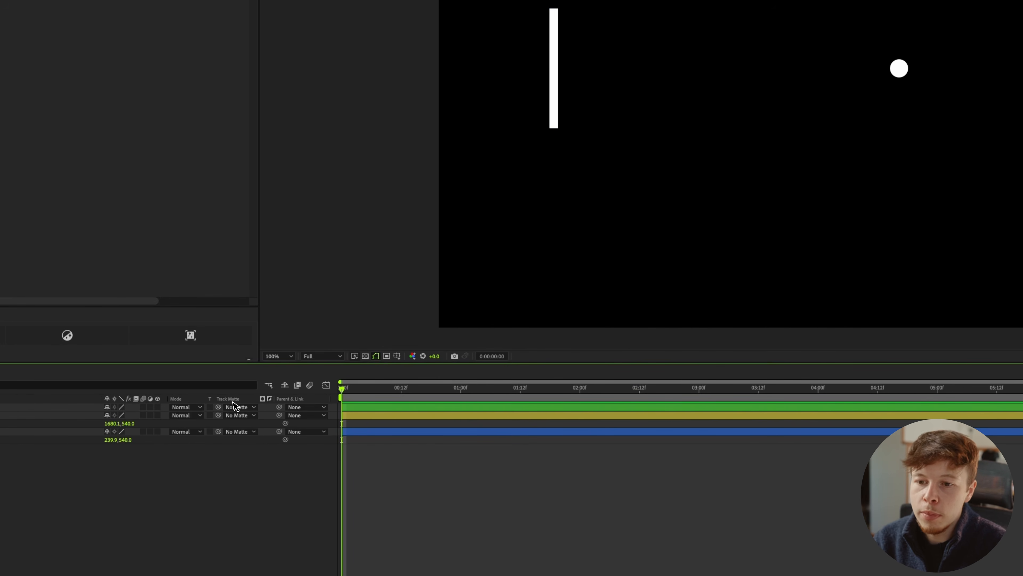
click(555, 117)
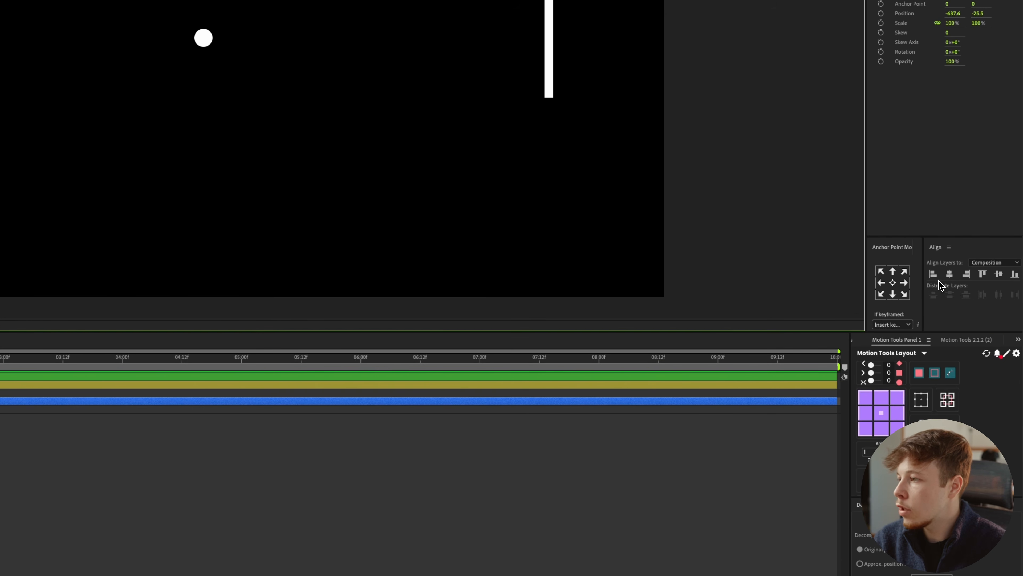
click(982, 275)
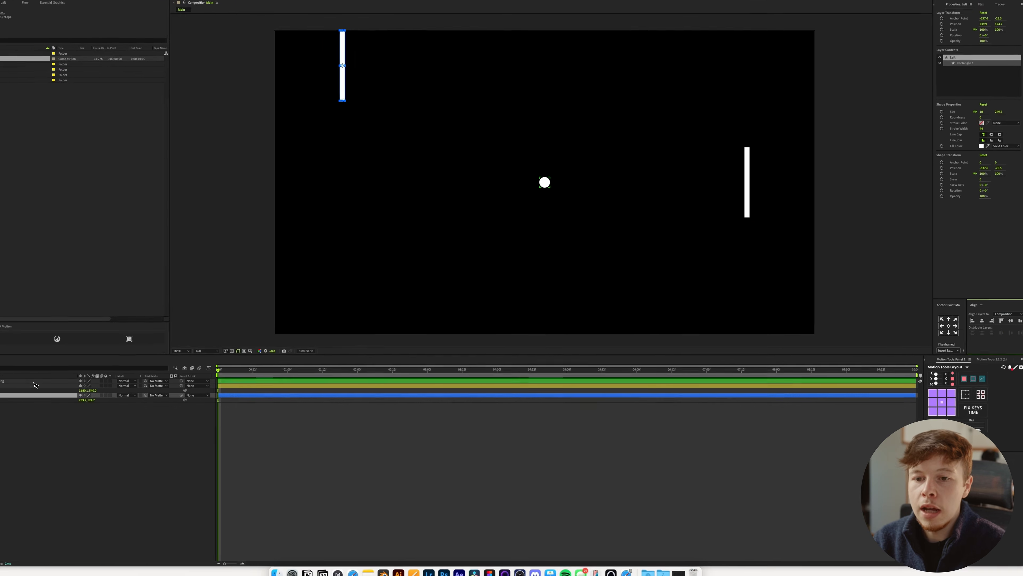
click(53, 386)
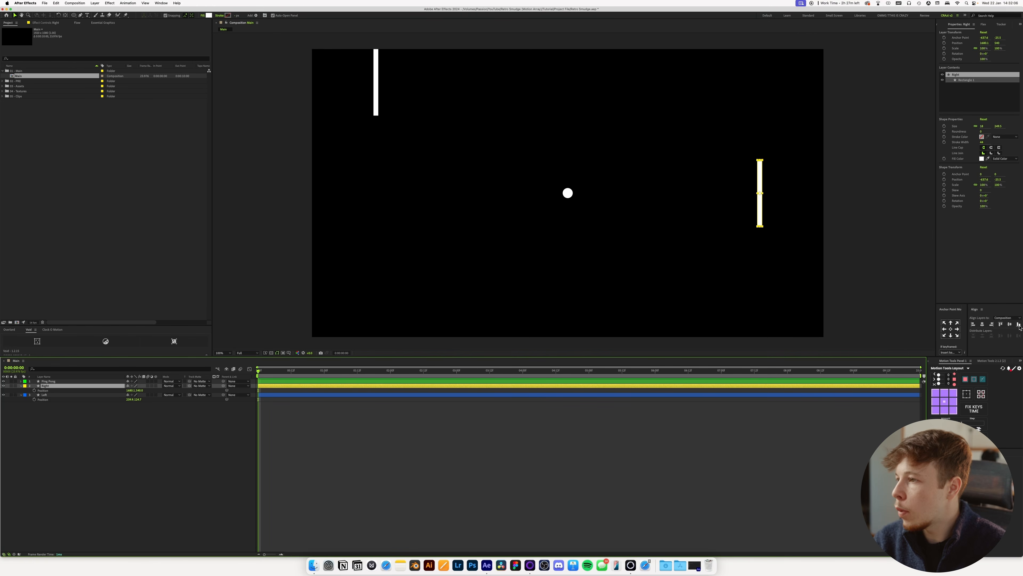
click(1019, 325)
Set Position keyframes at 0:00 on both the Right and Left layers.
shift+click(40, 399)
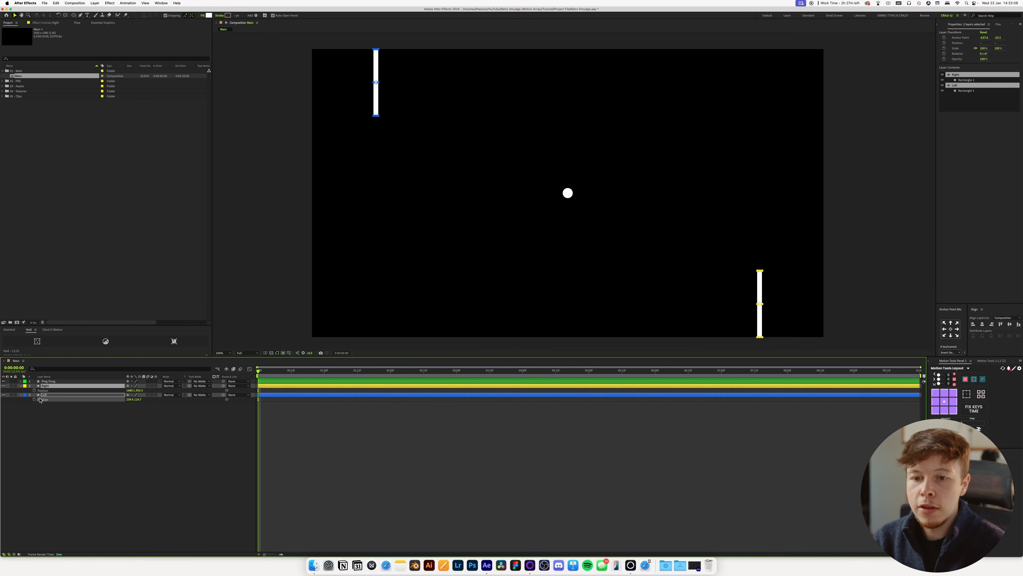
shift+click(58, 397)
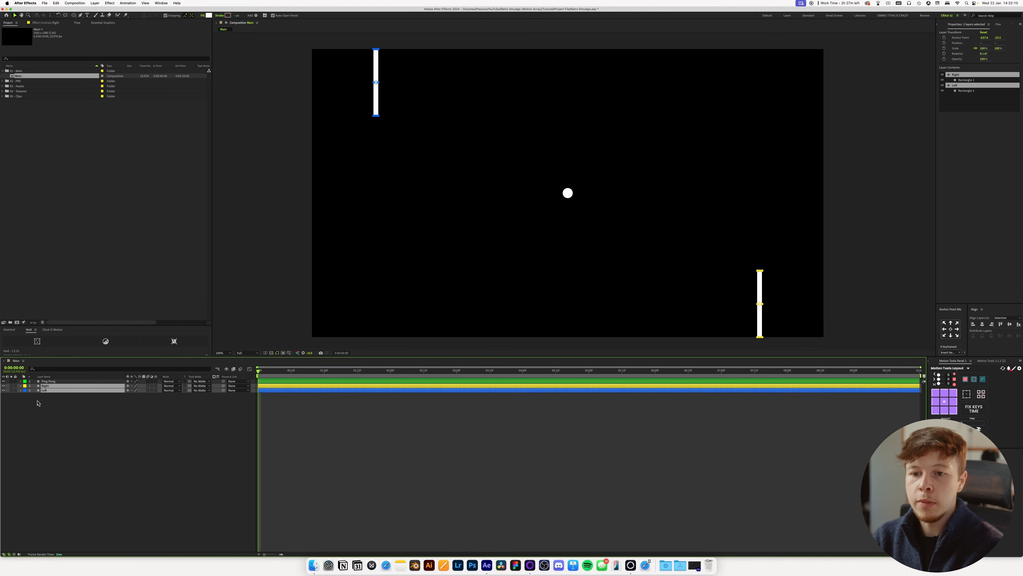
key(alt+shift+p)
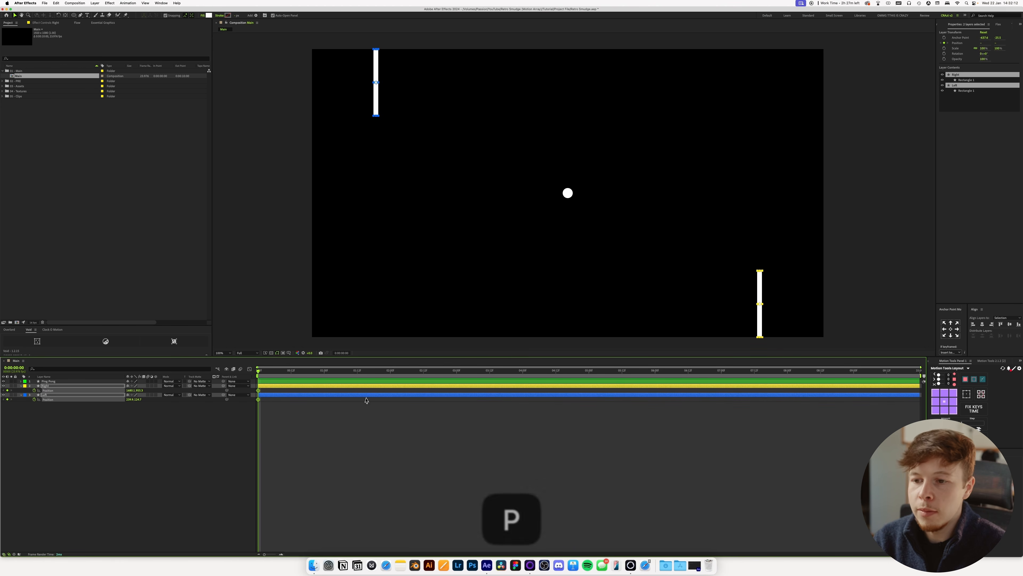
At 2 seconds, keyframe the Right bar aligned to the composition's top edge and the Left bar aligned to its bottom edge.
drag(336, 373, 391, 371)
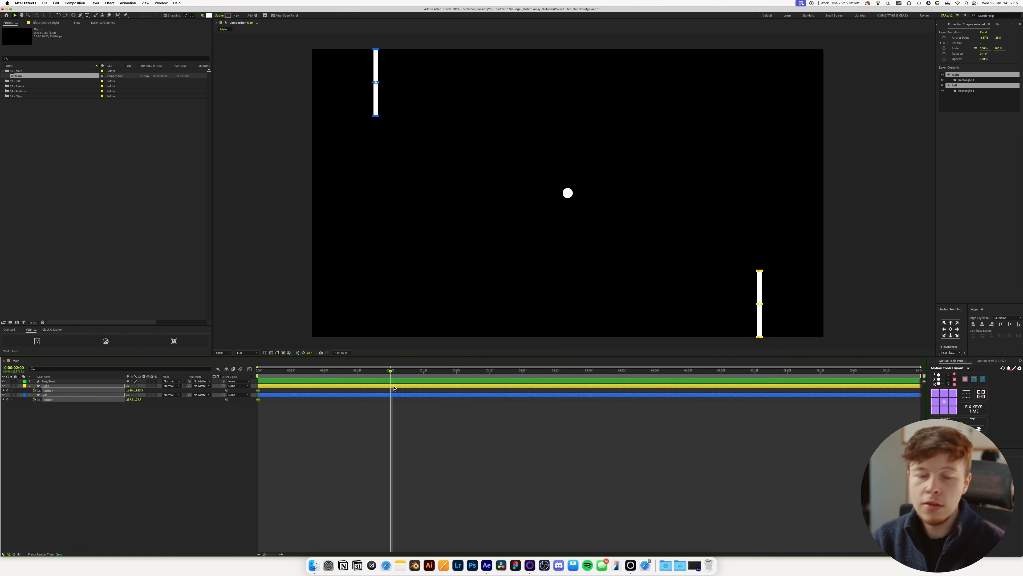
click(418, 419)
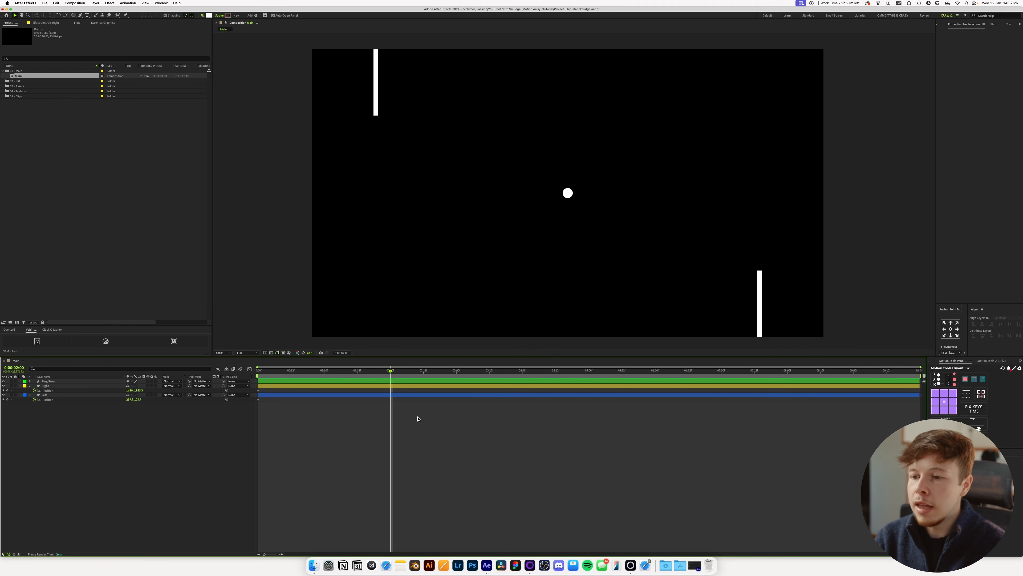
click(403, 386)
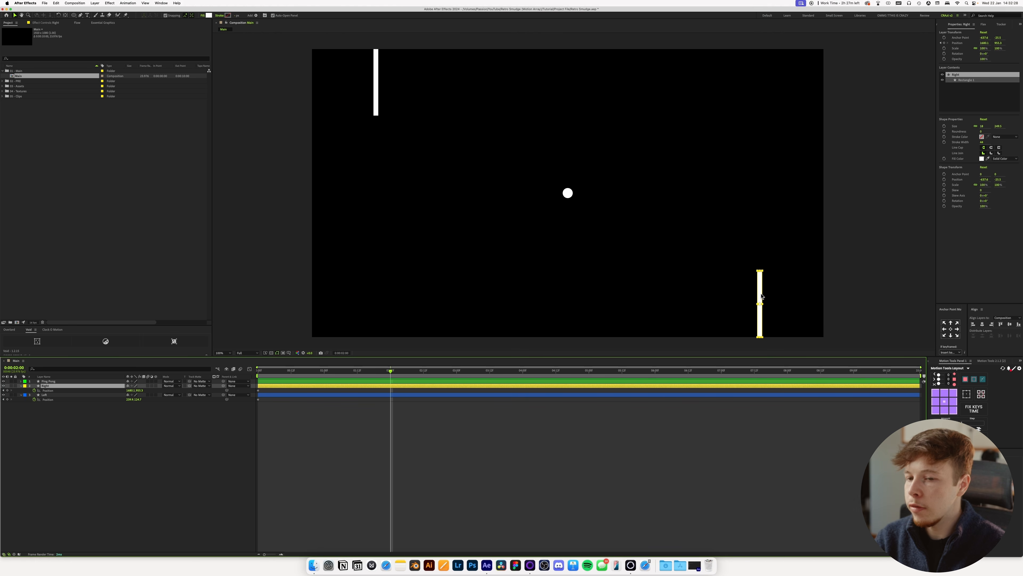
click(1001, 324)
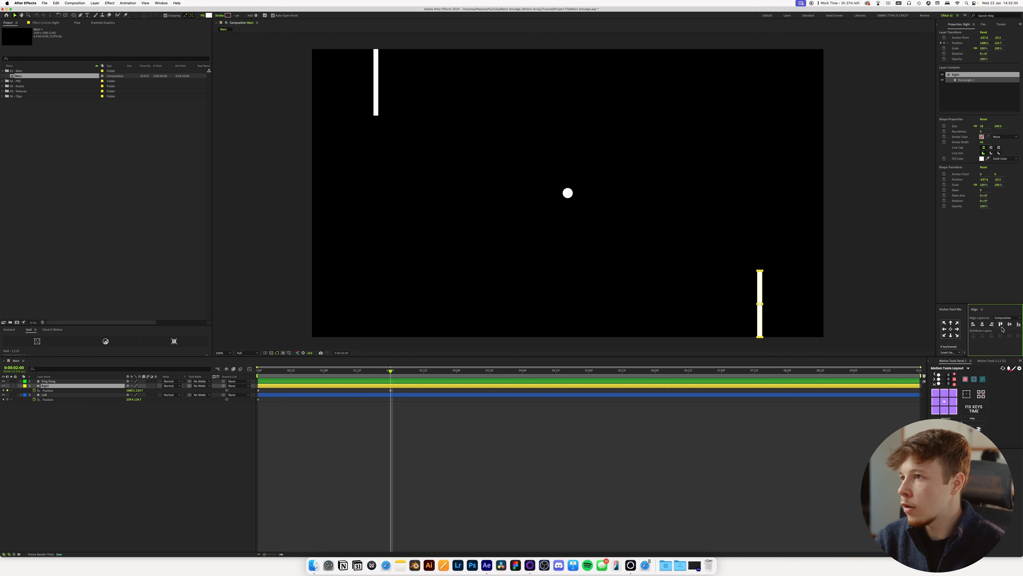
click(422, 396)
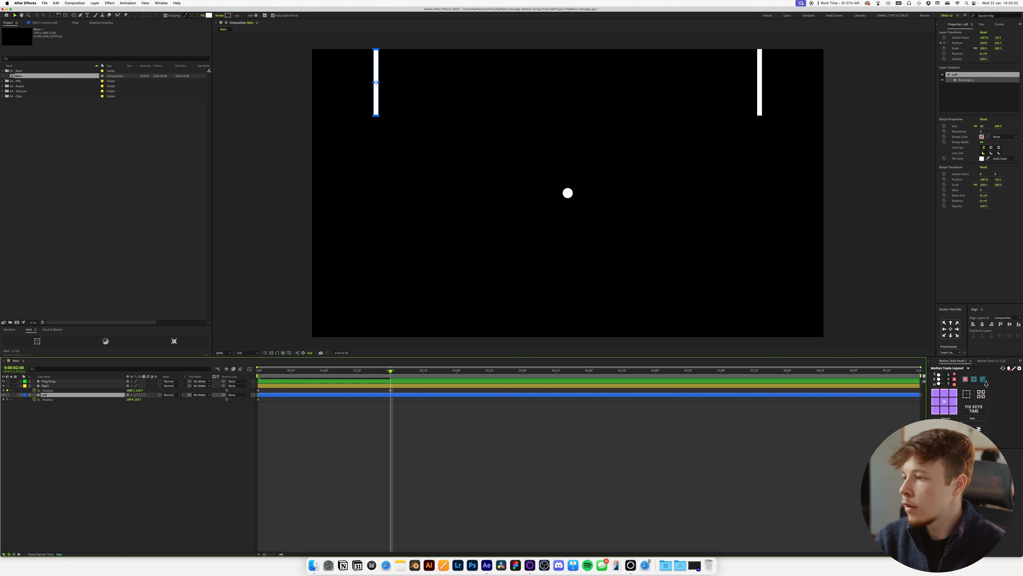
click(1020, 327)
Add an expression to the Right layer's Position and insert the loopOut() function.
click(35, 391)
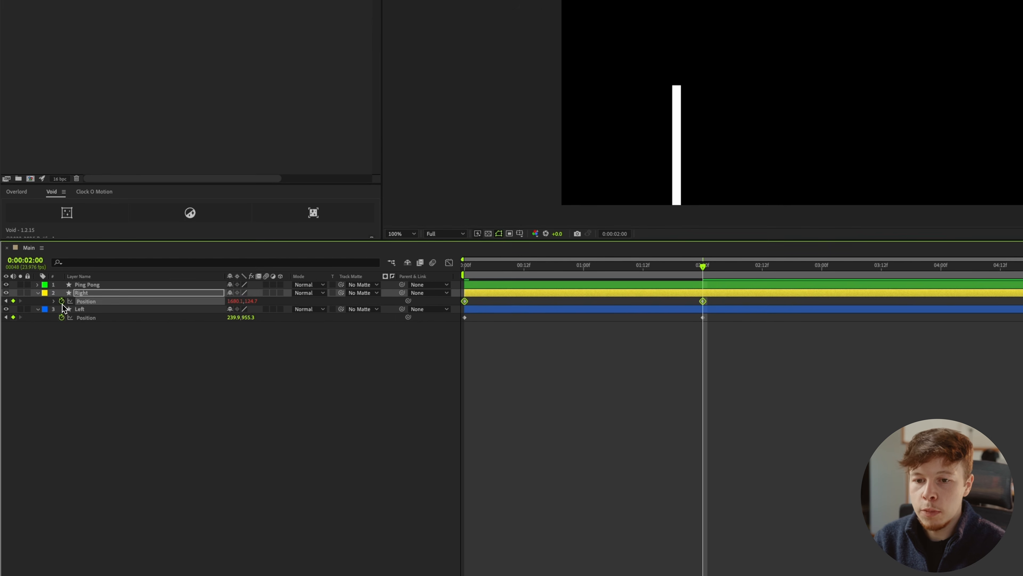
alt+click(61, 301)
text(loop)
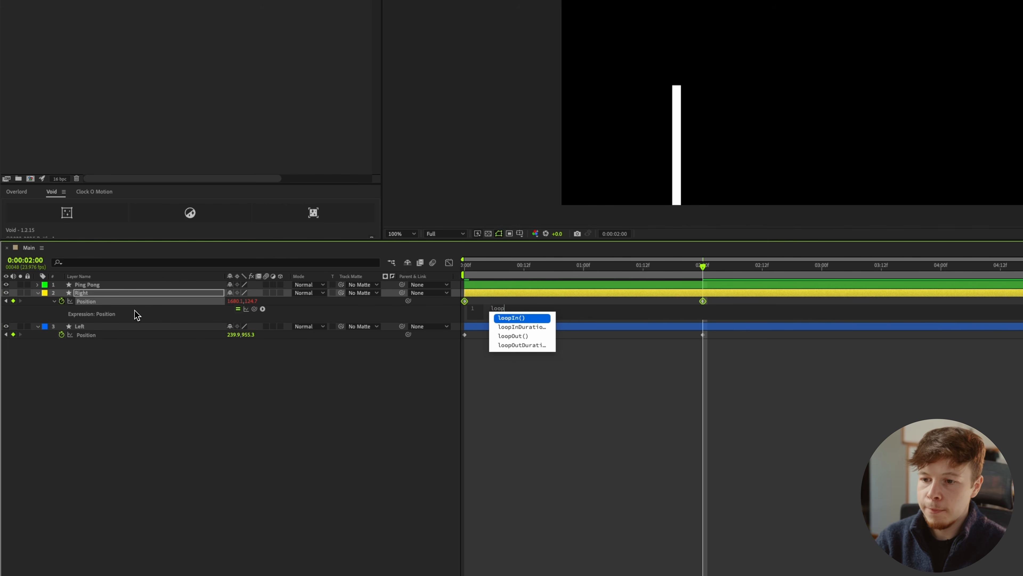
key(Down)
key(Down)
key(Return)
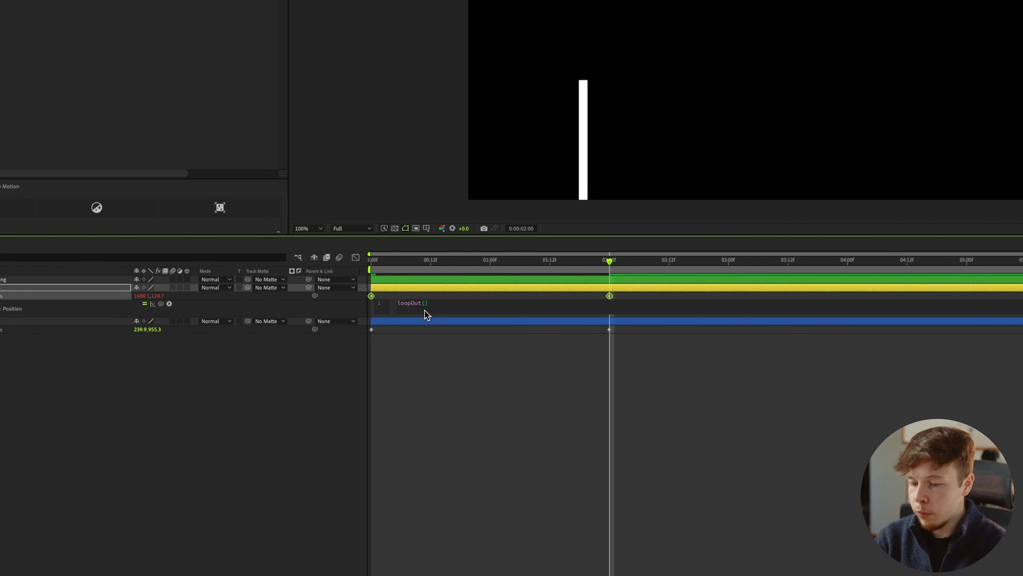
Complete the Right layer's expression as loopOut("pingpong") and preview the animation from the beginning.
text(")
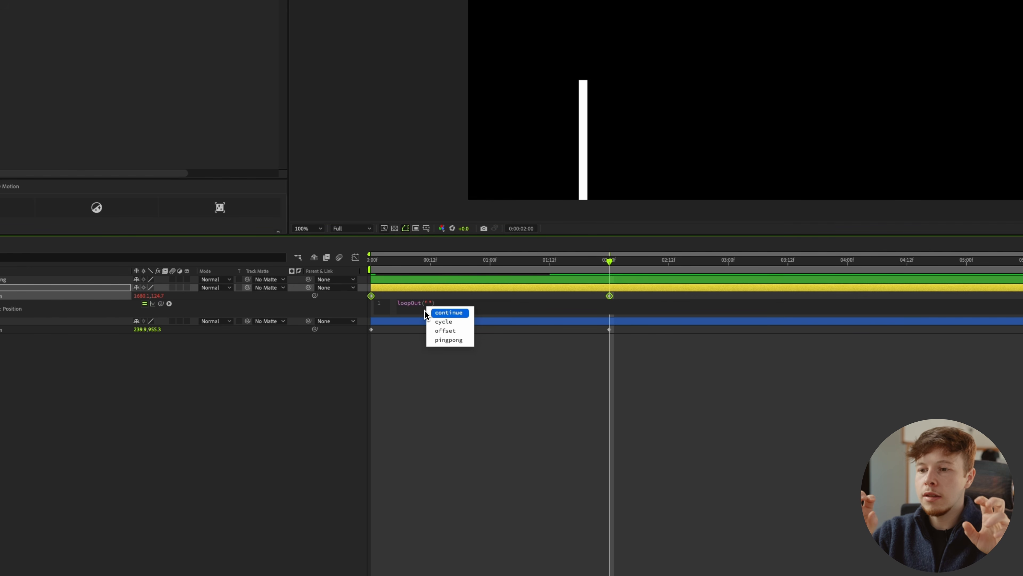
key(Down)
key(Down)
key(Down)
key(Return)
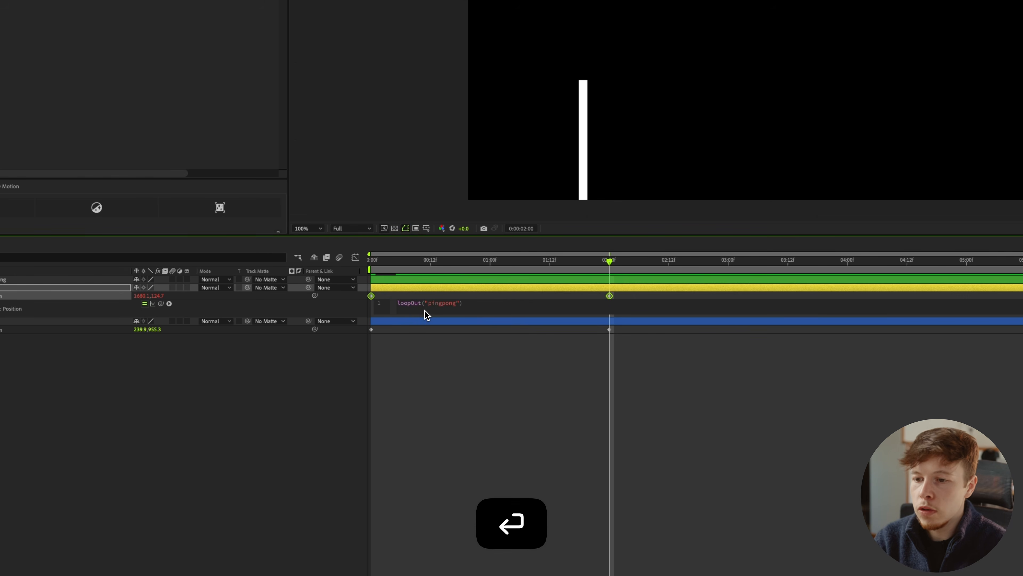
click(520, 390)
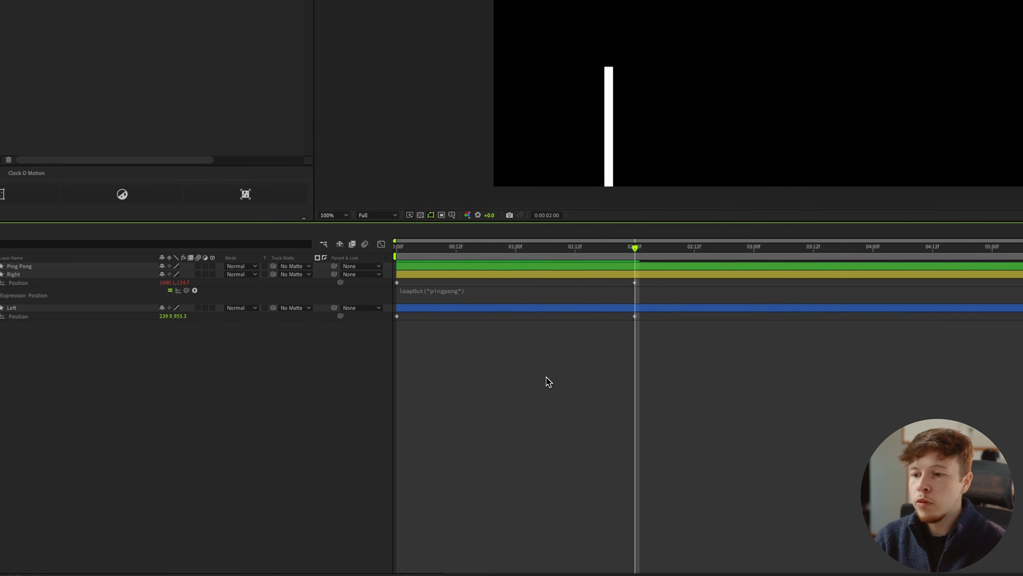
key(Home)
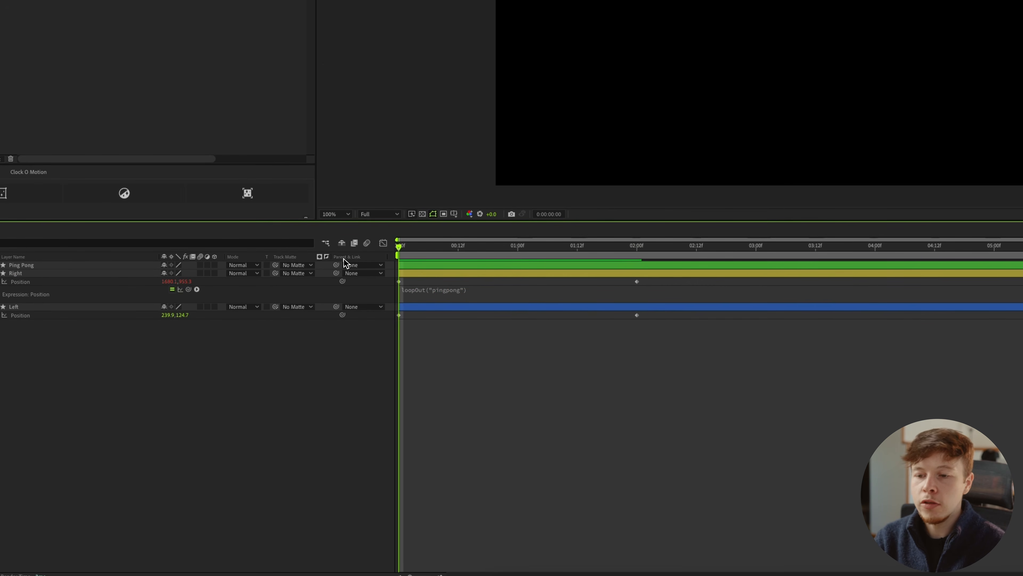
key(space)
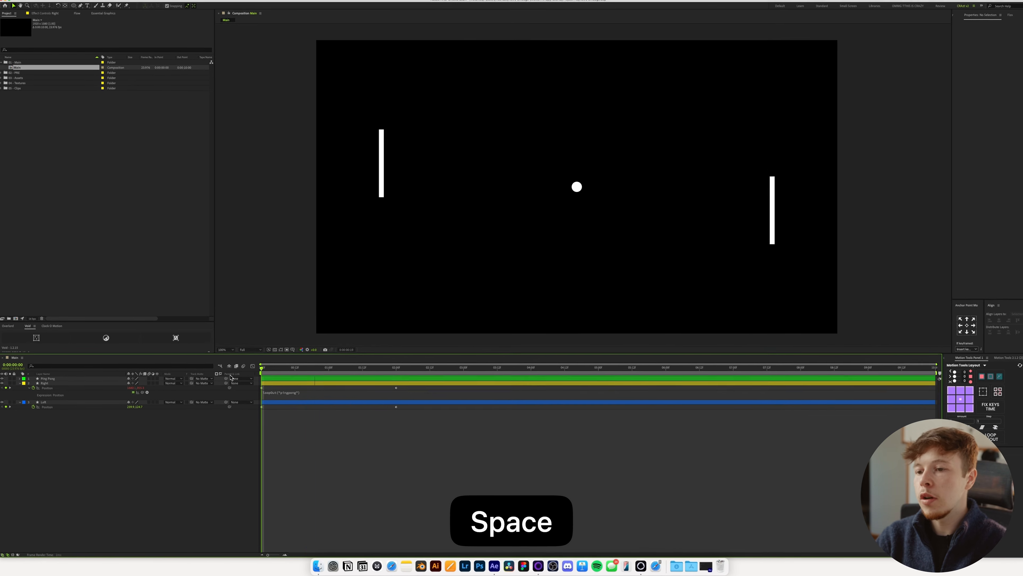
key(space)
click(393, 377)
key(space)
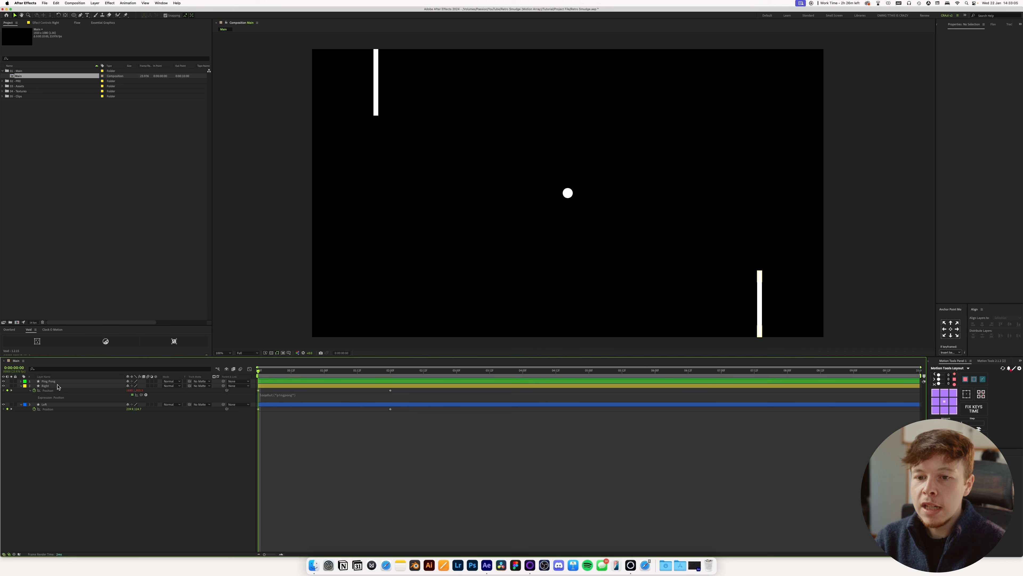
Nudge the Right bar 30 px inward from the composition edge at its 0:00 and 2-second Position keyframes, then preview the motion.
click(45, 385)
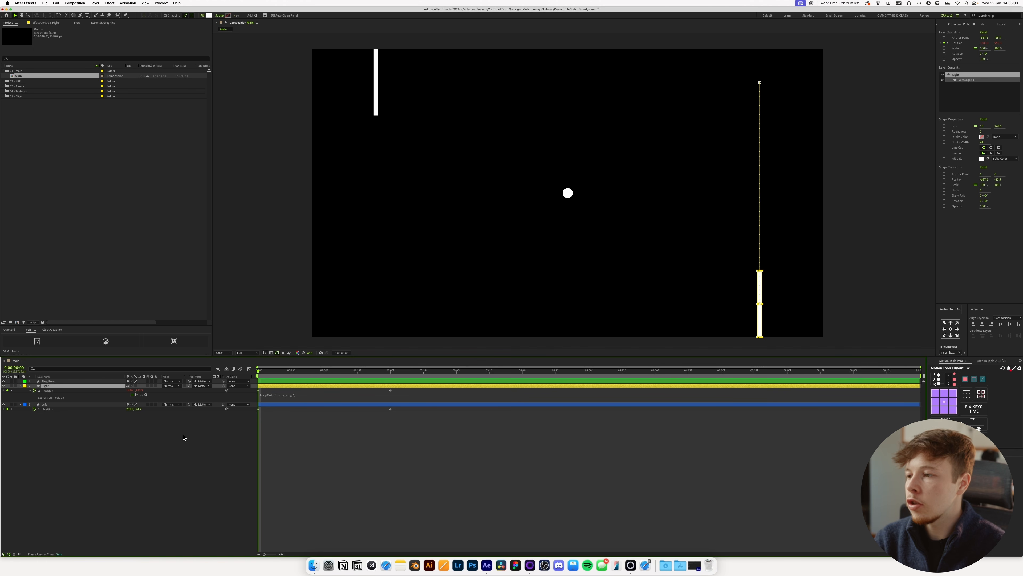
key(shift+Up)
key(shift+Up)
key(shift+Up)
click(391, 377)
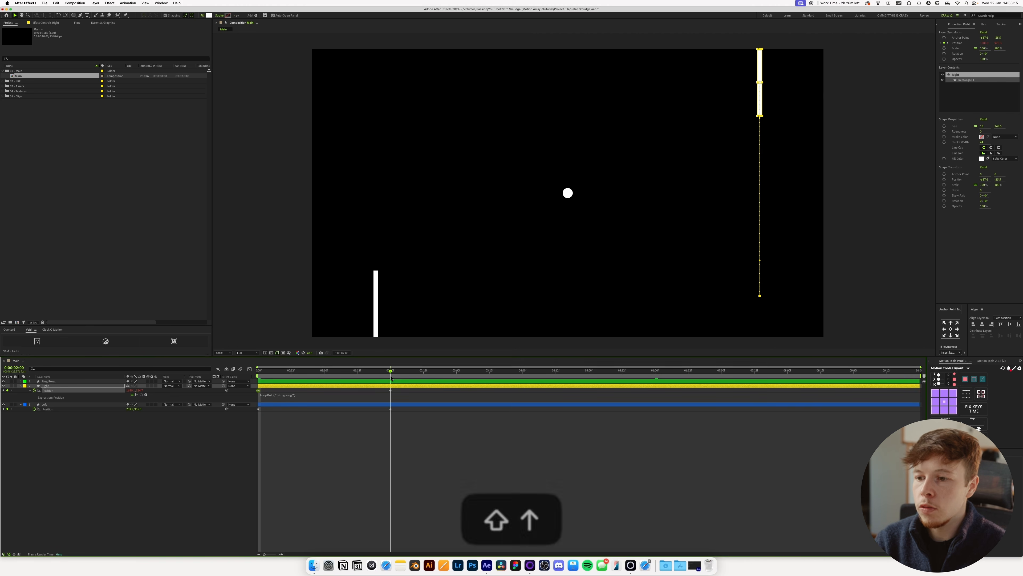
key(shift+Down)
key(shift+Down)
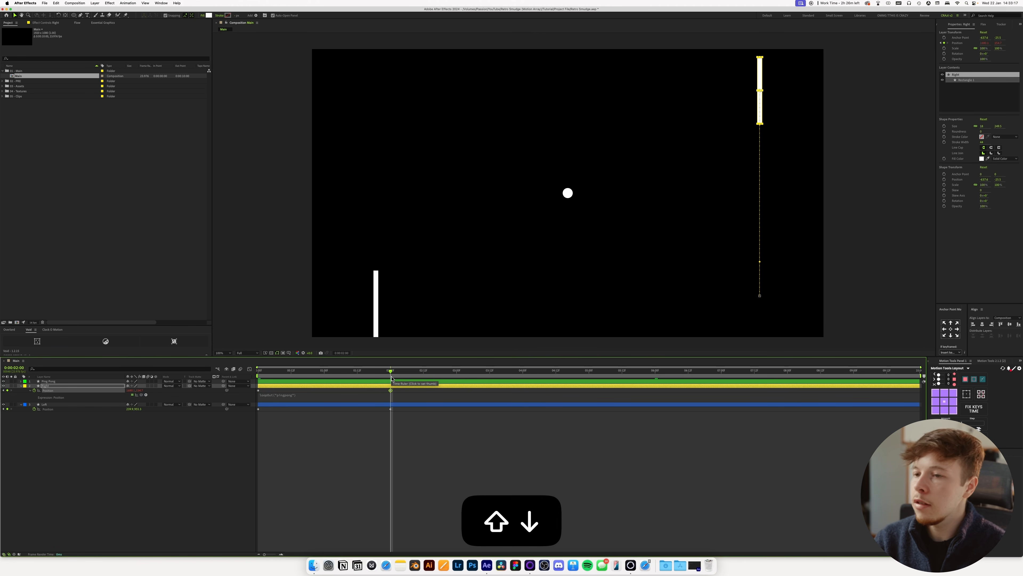
click(327, 469)
key(space)
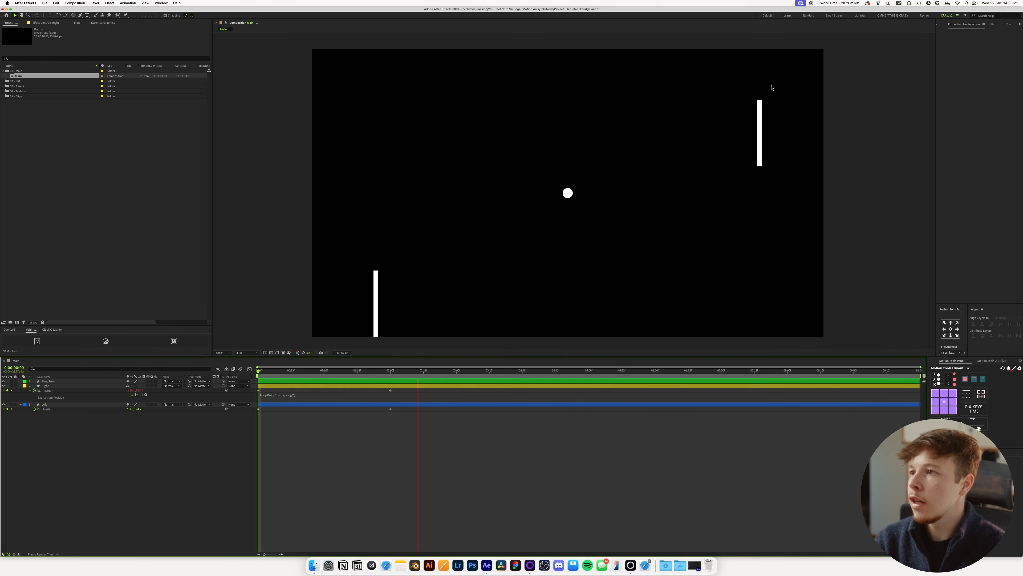
key(space)
Nudge the Left bar 30 px up at its 2-second Position keyframe and 30 px down at its 0:00 keyframe.
key(j)
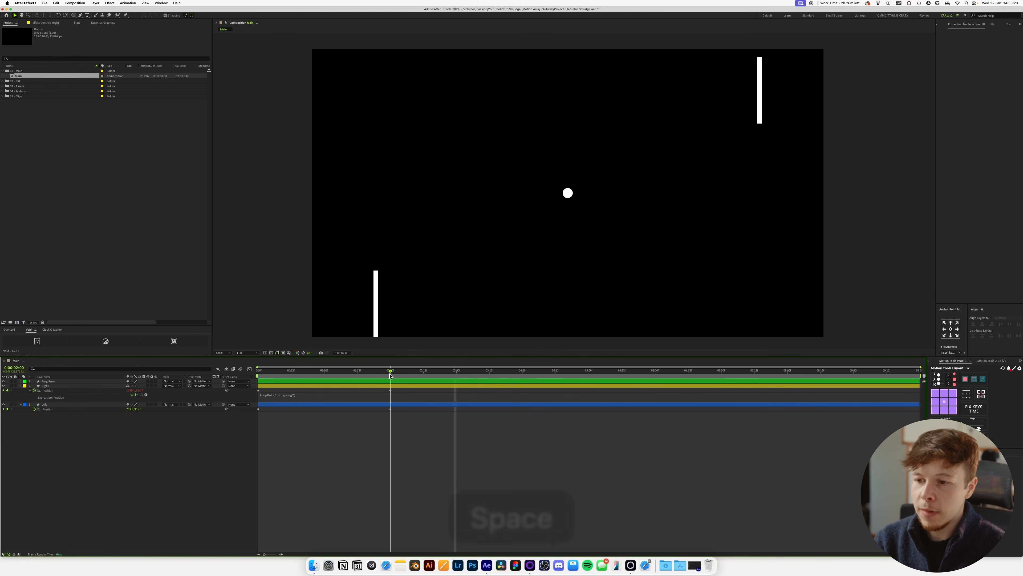
click(73, 405)
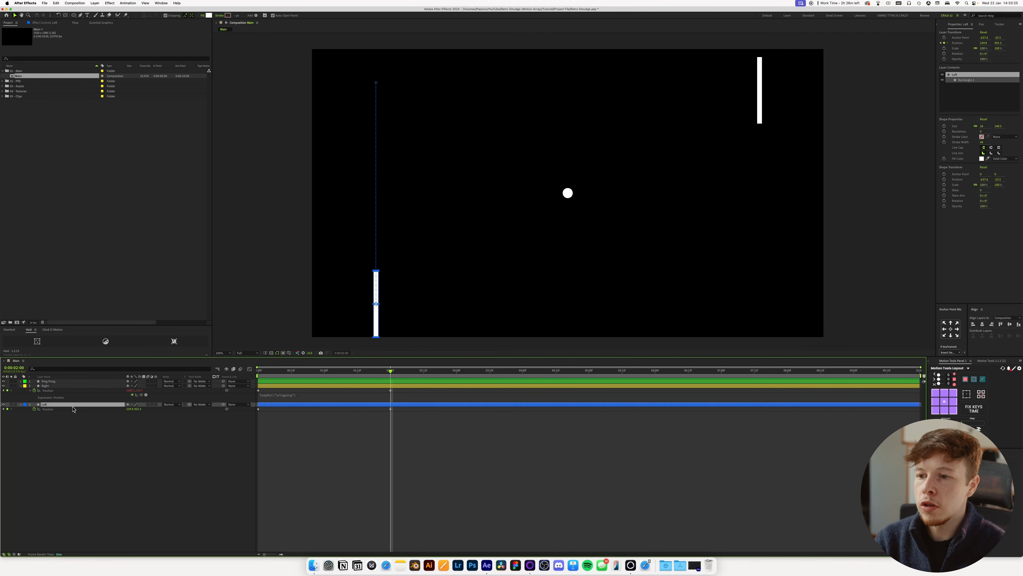
key(shift+Up)
key(shift+Up)
key(shift+Up)
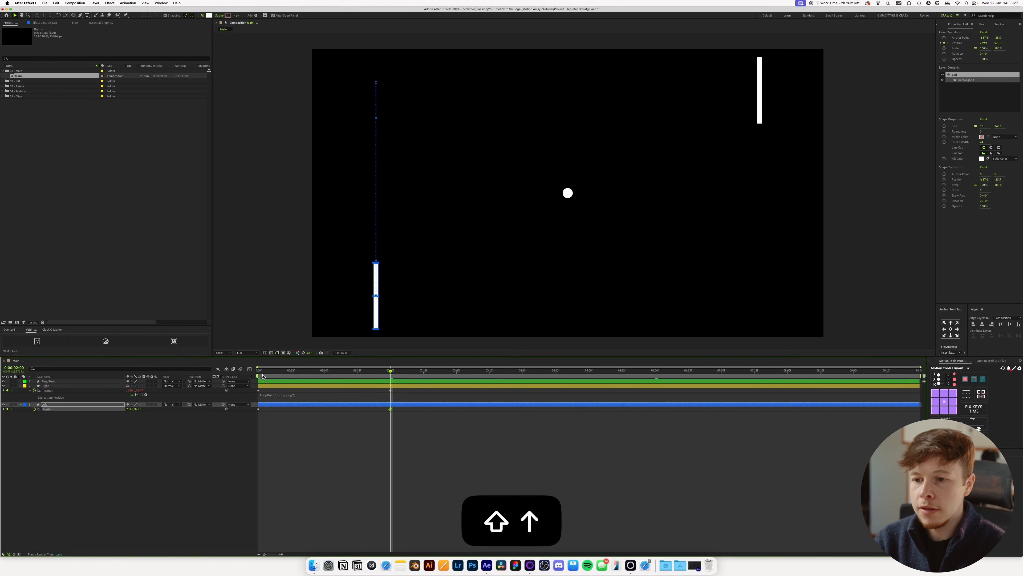
key(Home)
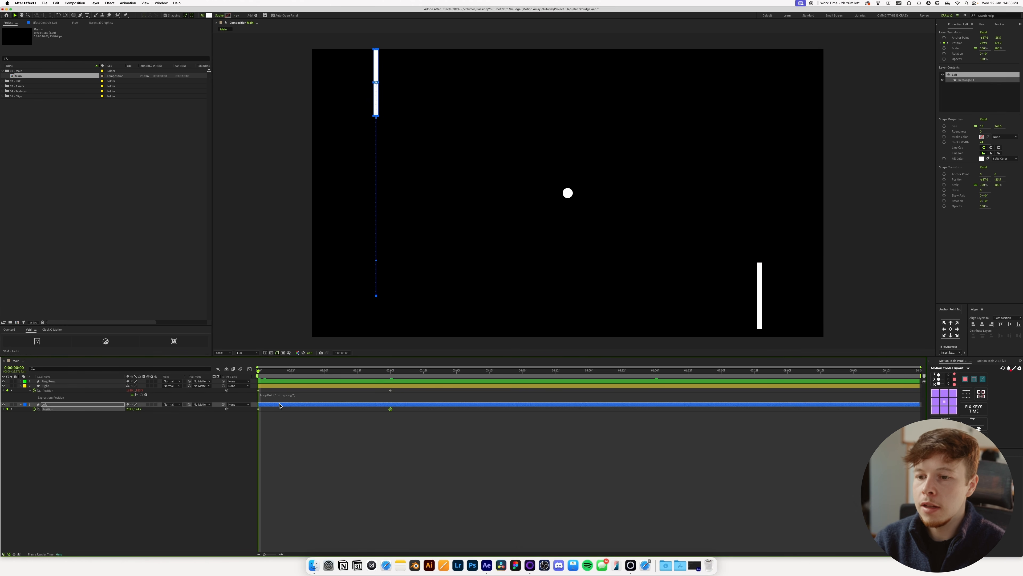
key(shift+Down)
key(shift+Down)
key(shift+Down)
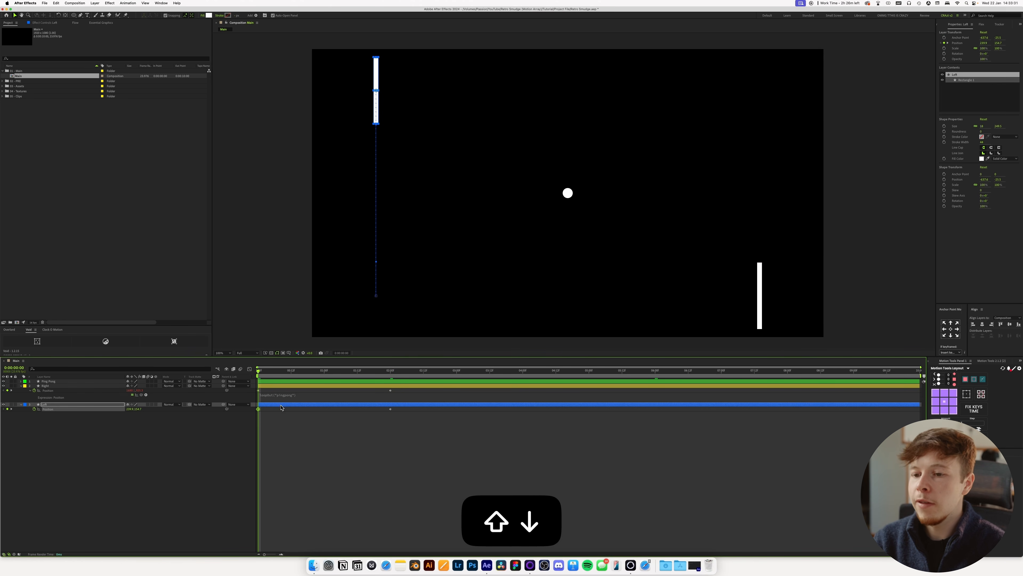
Copy only the expression from the Right layer's Position onto the Left layer's Position and preview the loop.
click(47, 390)
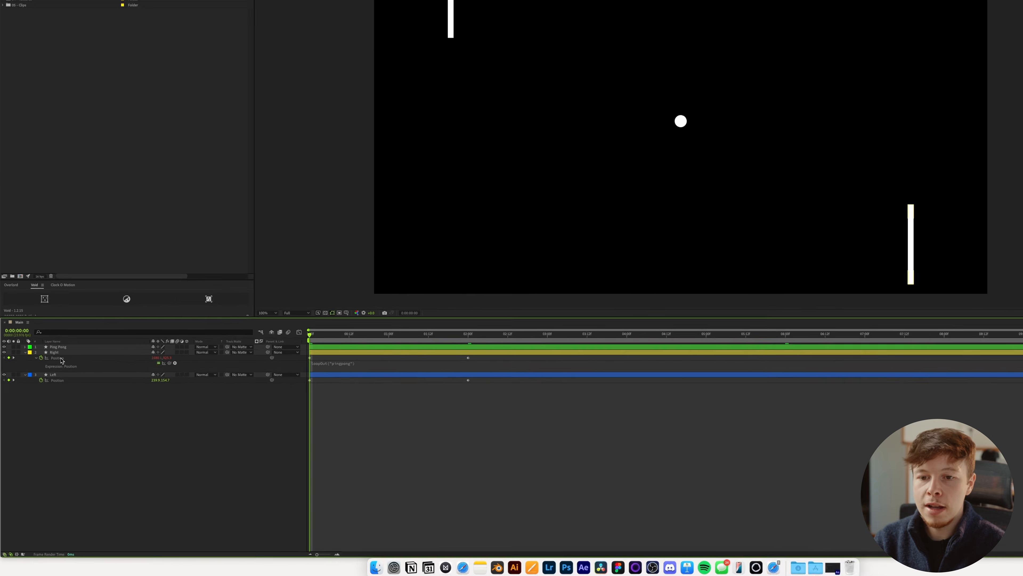
right_click(51, 391)
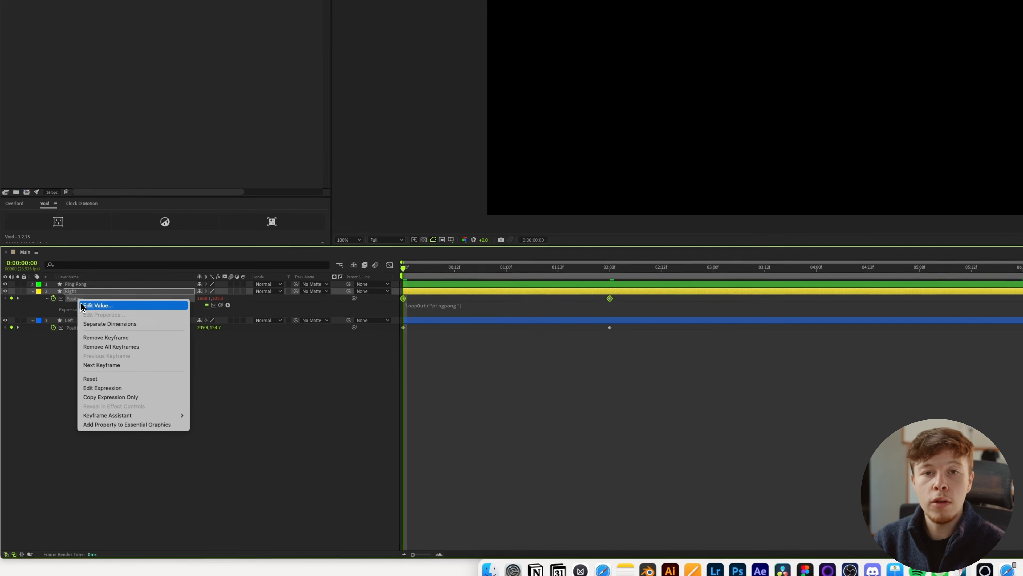
click(122, 396)
click(80, 322)
key(super+v)
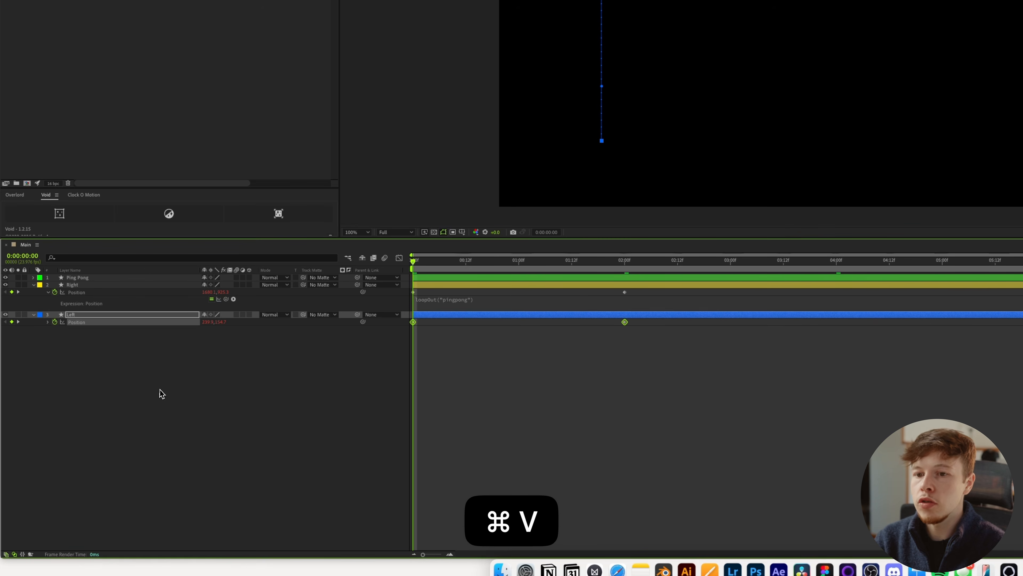
click(130, 365)
key(space)
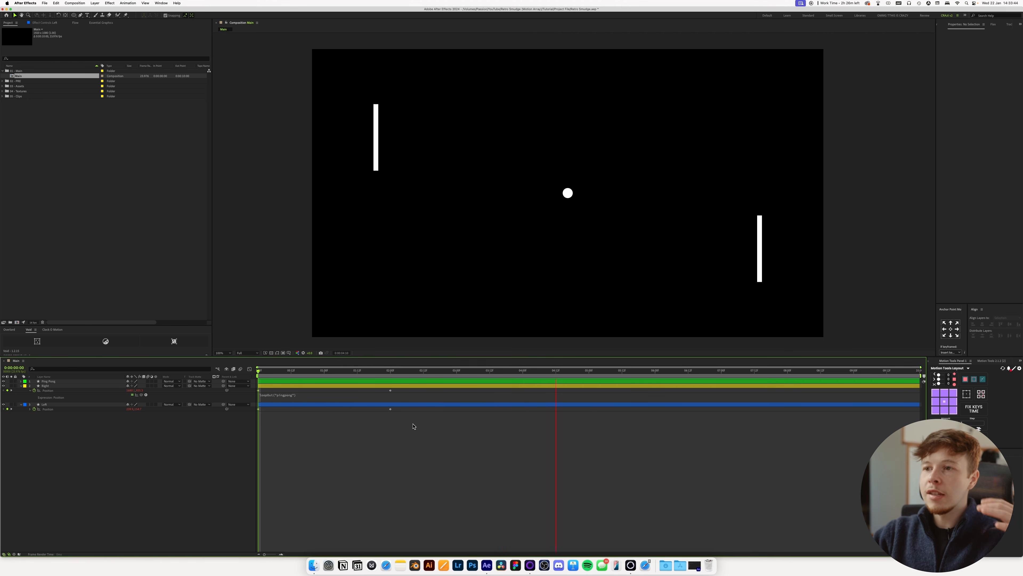
key(space)
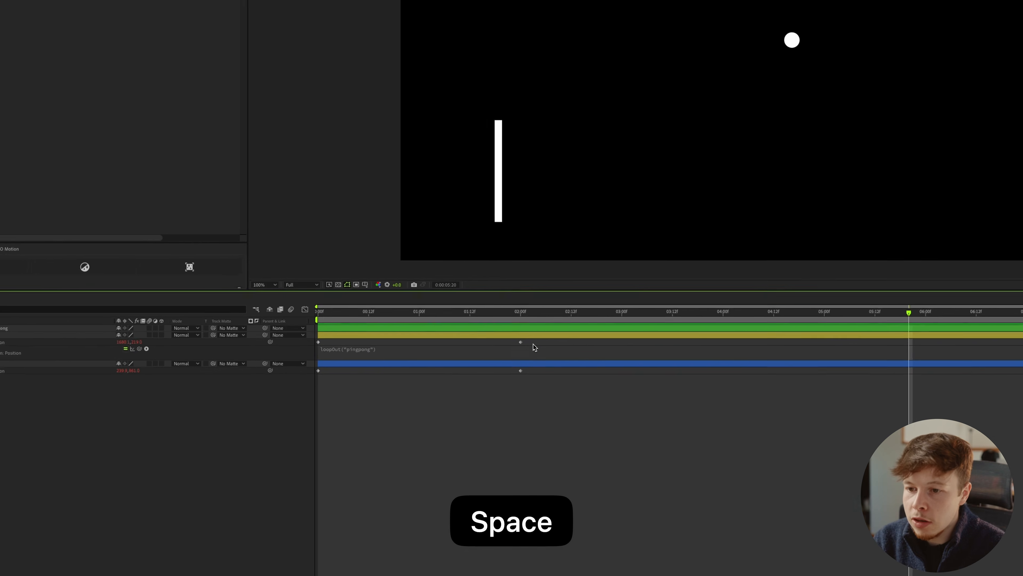
Shift both of the Right bar's Position keyframes about six frames earlier and check the offset motion.
drag(398, 393, 252, 390)
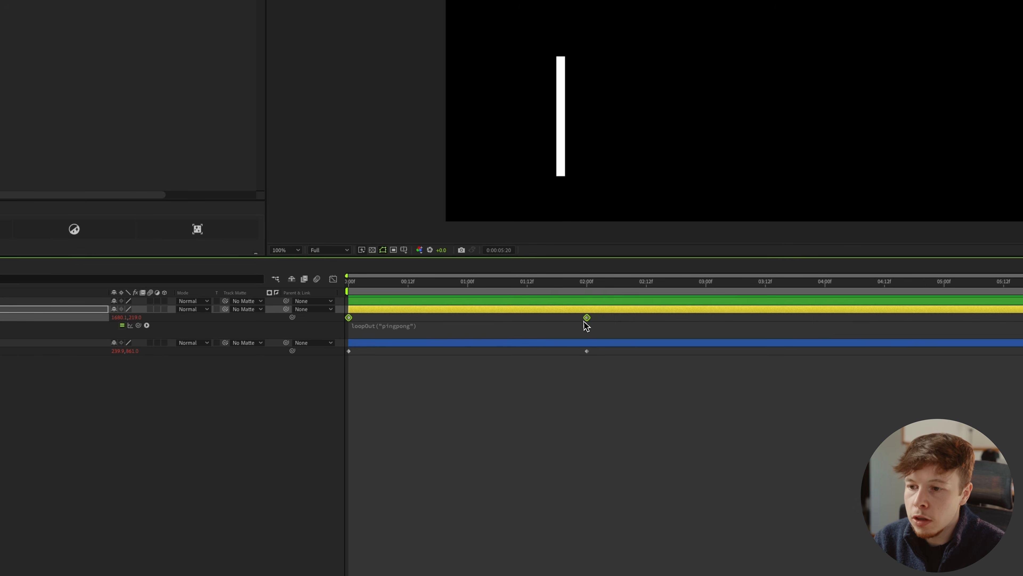
drag(587, 321, 567, 323)
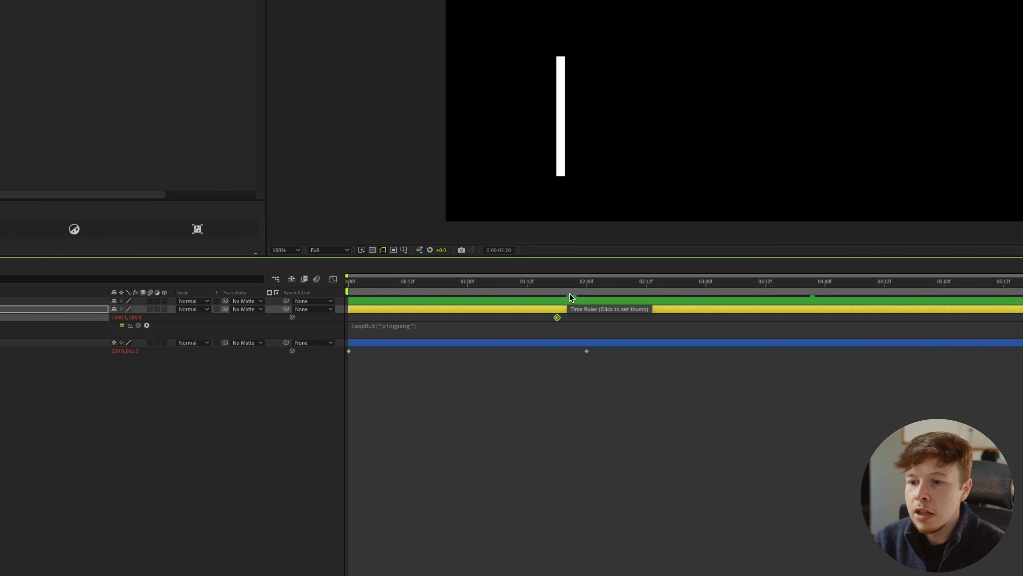
key(space)
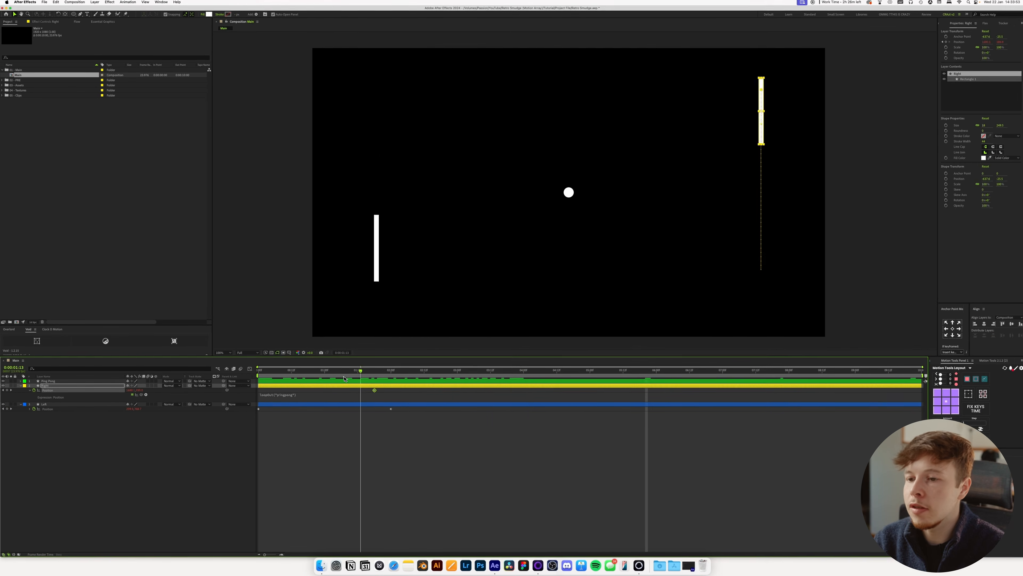
key(Home)
click(333, 466)
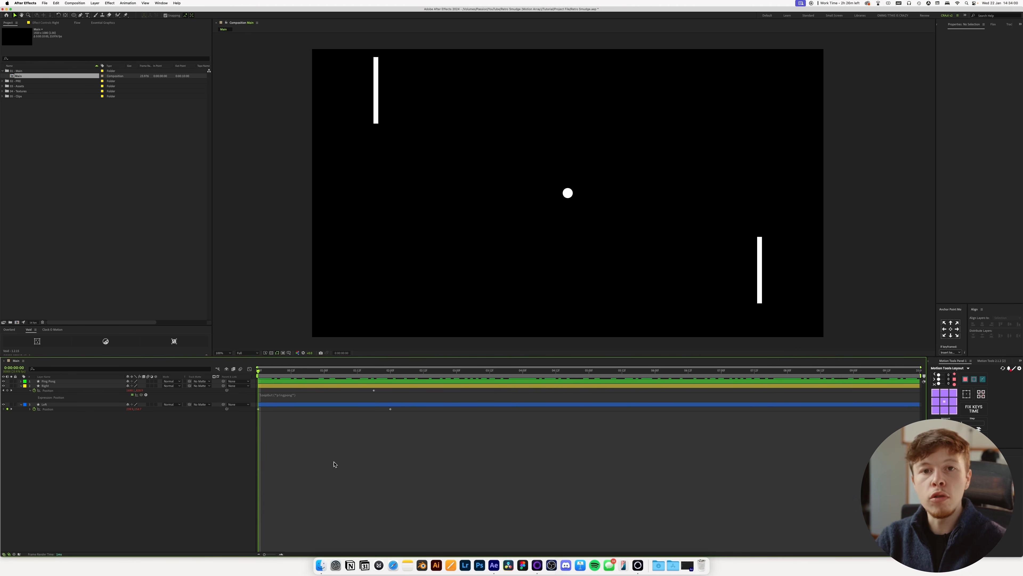
Reveal Position on the Ping Pong, Right and Left layers, then keyframe the ball's Position at 0:00.
key(u)
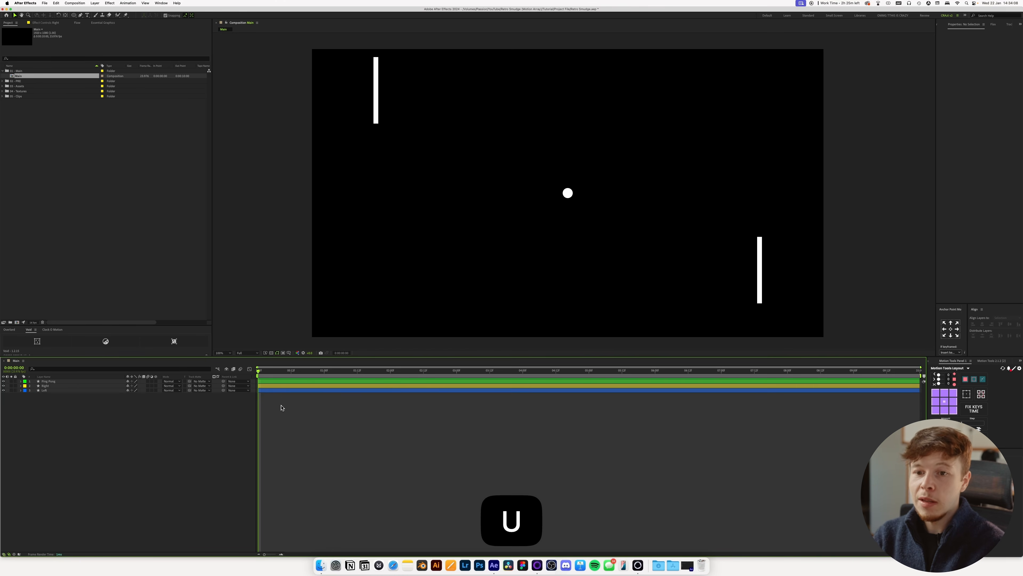
key(p)
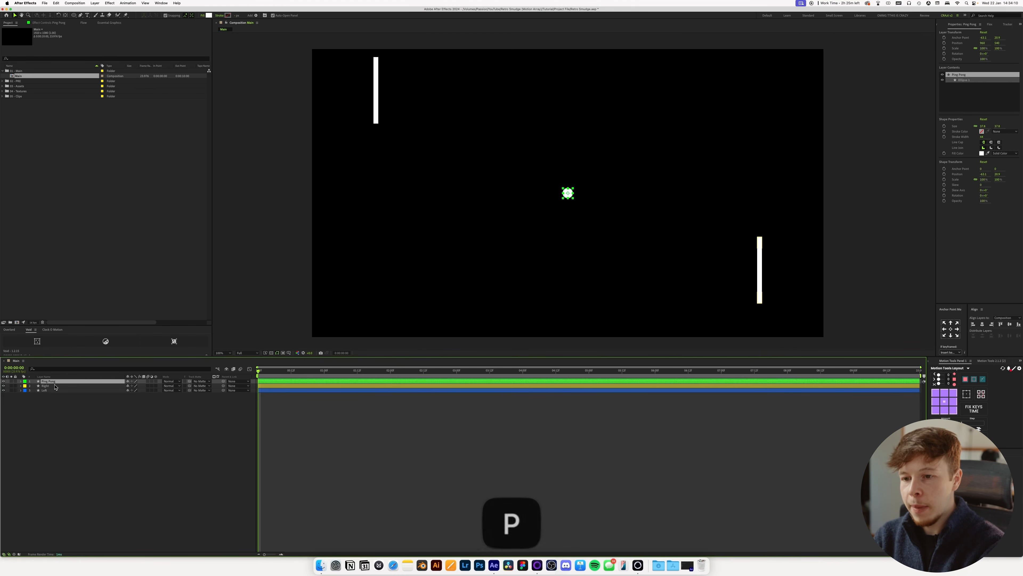
drag(61, 408, 81, 390)
key(u)
click(136, 463)
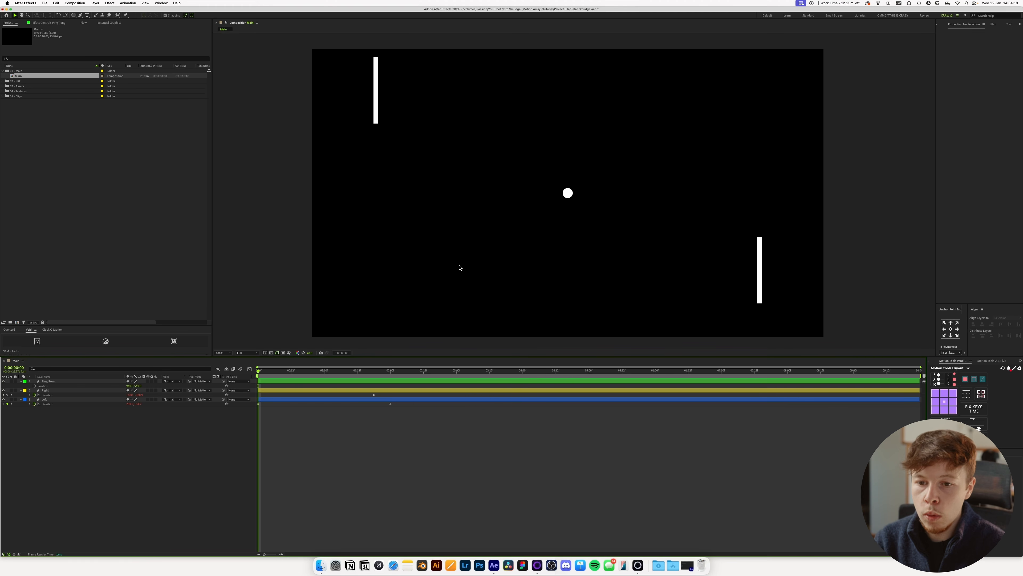
click(35, 386)
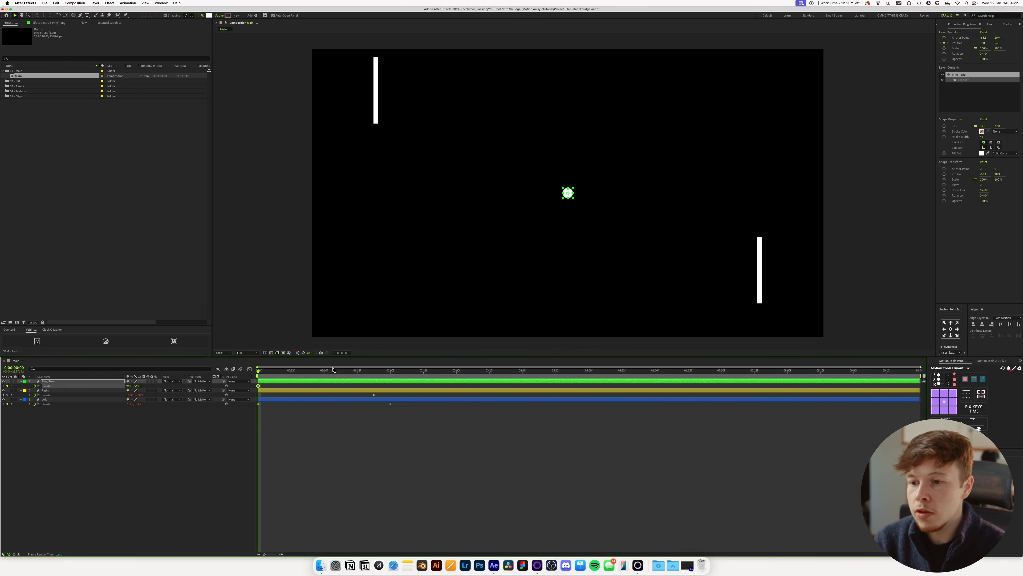
At 2 seconds, place the ball against the Right bar's inner edge at about 1652, 306.
click(391, 376)
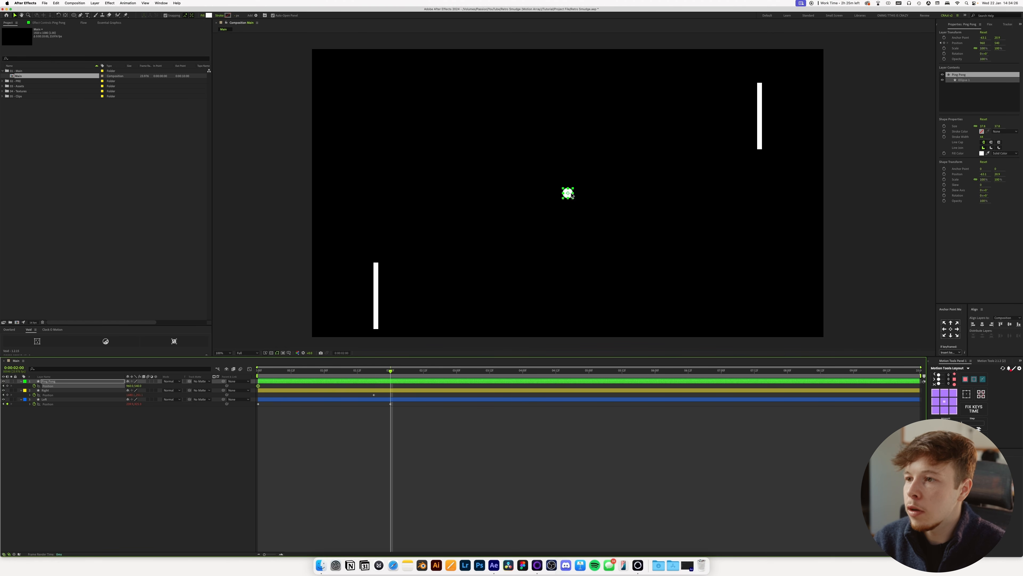
drag(572, 197, 455, 221)
scroll(770, 131, up, 1)
key(space)
scroll(577, 162, up, 1)
scroll(577, 162, up, 1)
mouse_move(588, 101)
mouse_down()
mouse_move(578, 102)
mouse_move(593, 105)
mouse_up()
scroll(610, 97, down, 5)
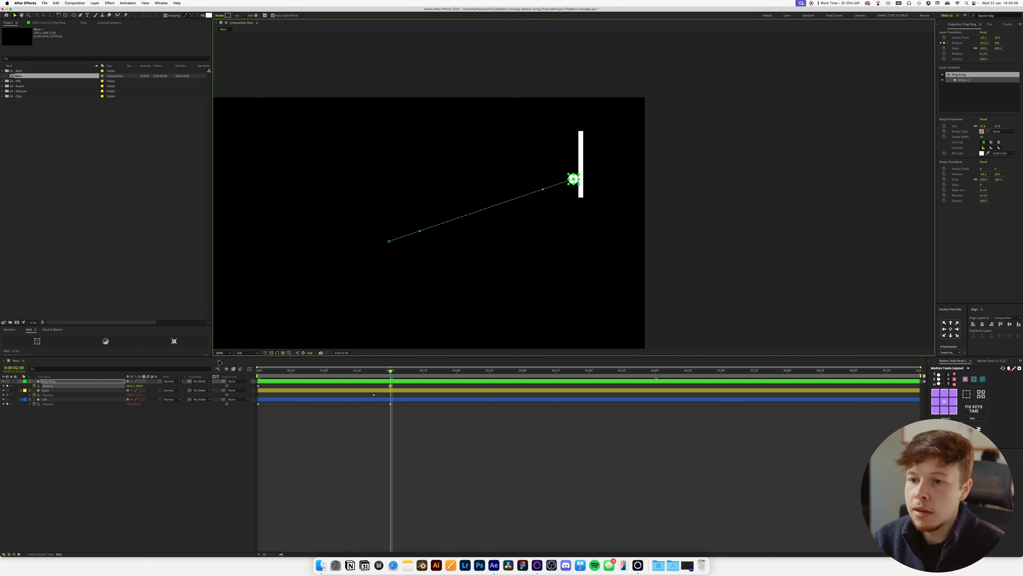
key(shift+slash)
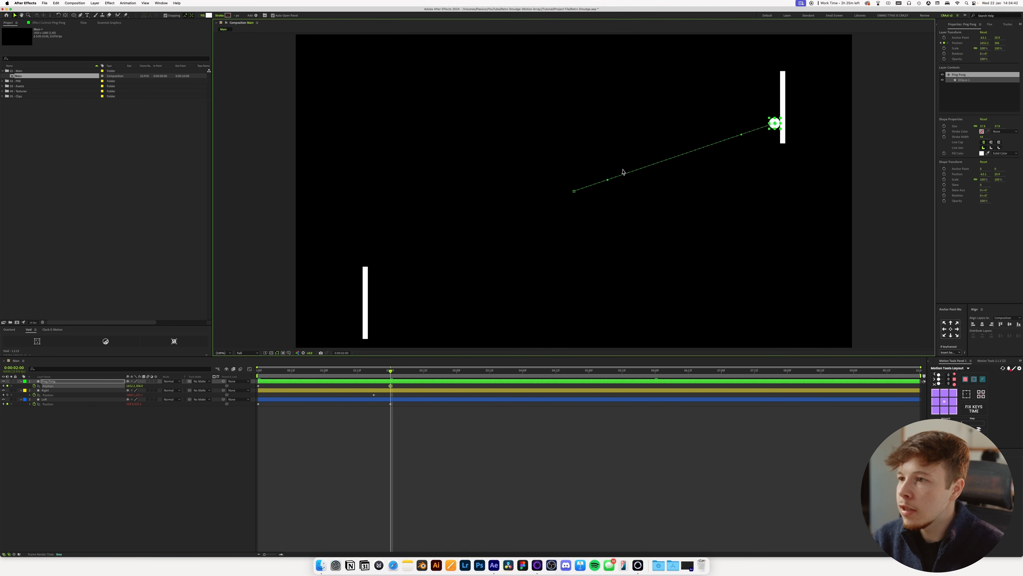
Try bending the ball's motion path with the handle near its starting point, and undo the change.
drag(607, 184, 606, 213)
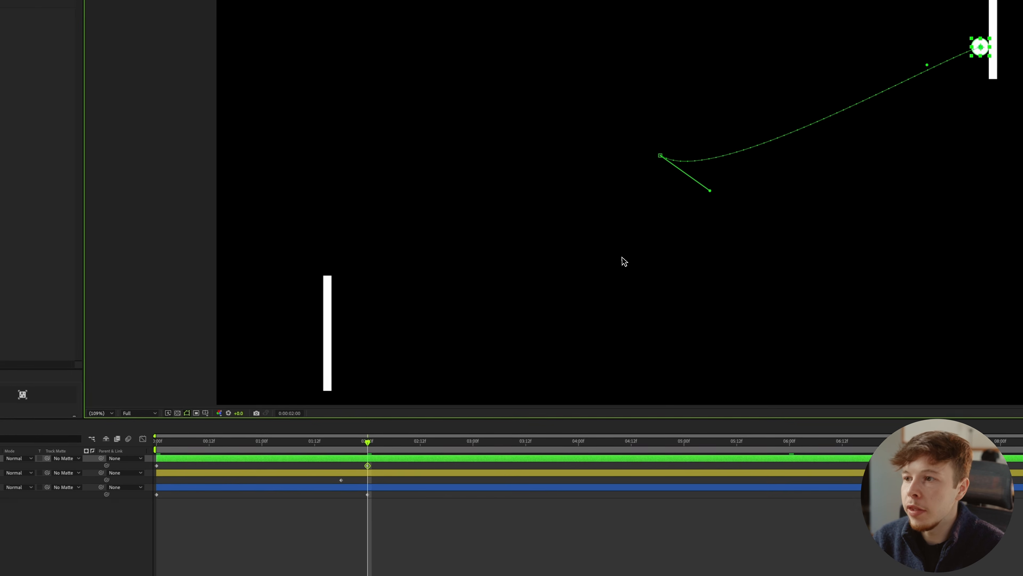
key(super+z)
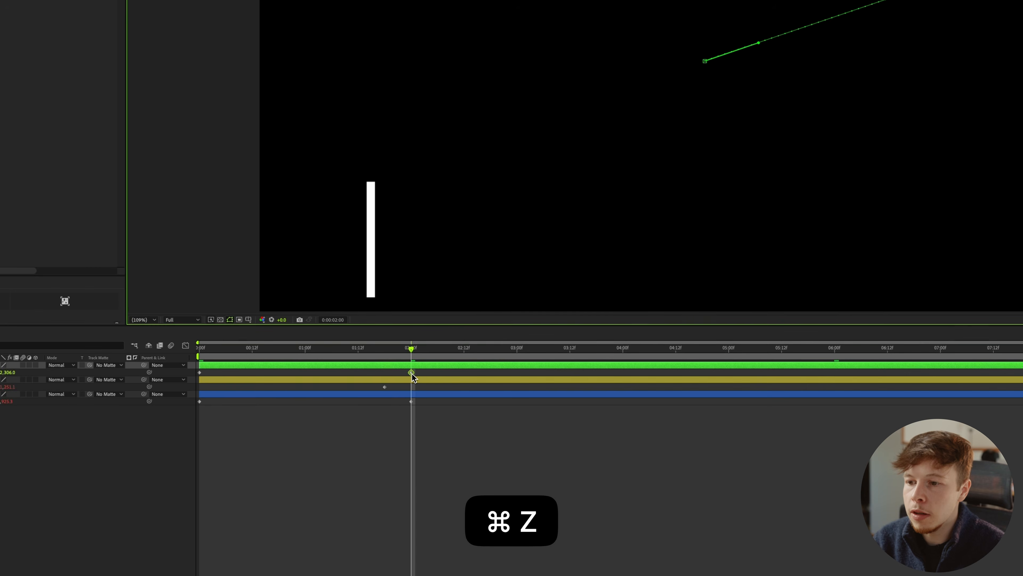
Set the spatial interpolation of the ball's 2-second Position keyframe to Linear.
right_click(413, 370)
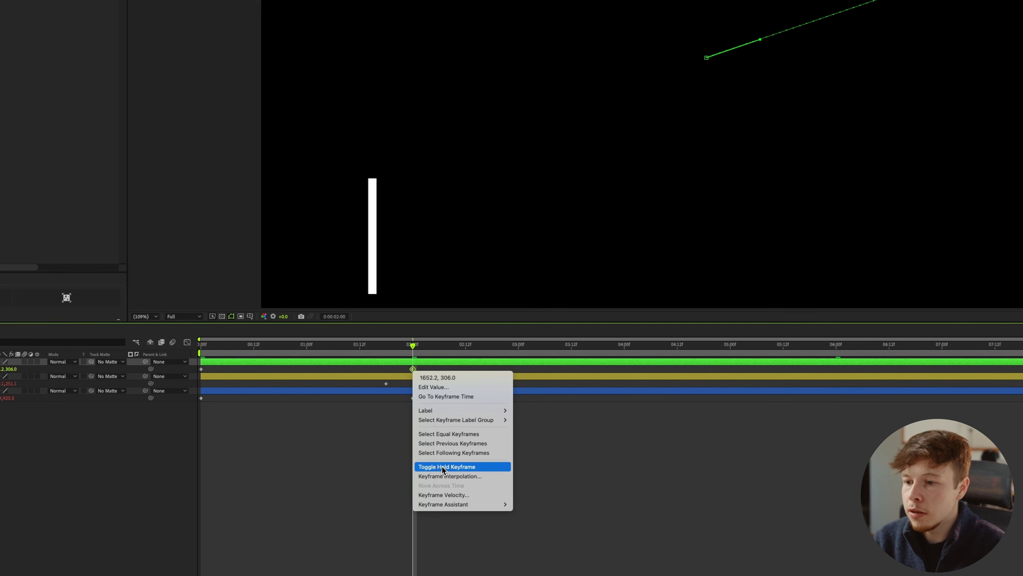
click(442, 476)
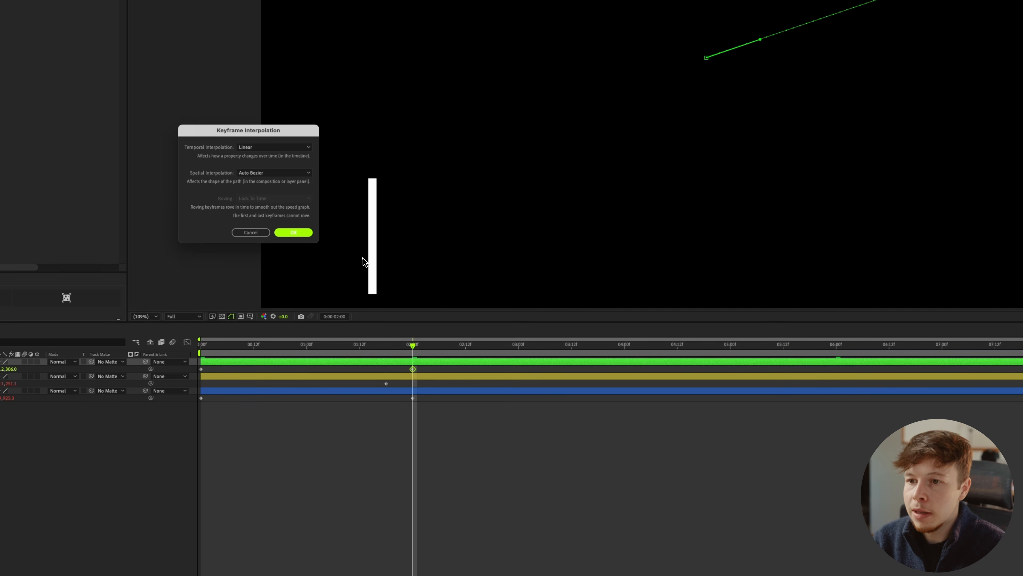
click(273, 173)
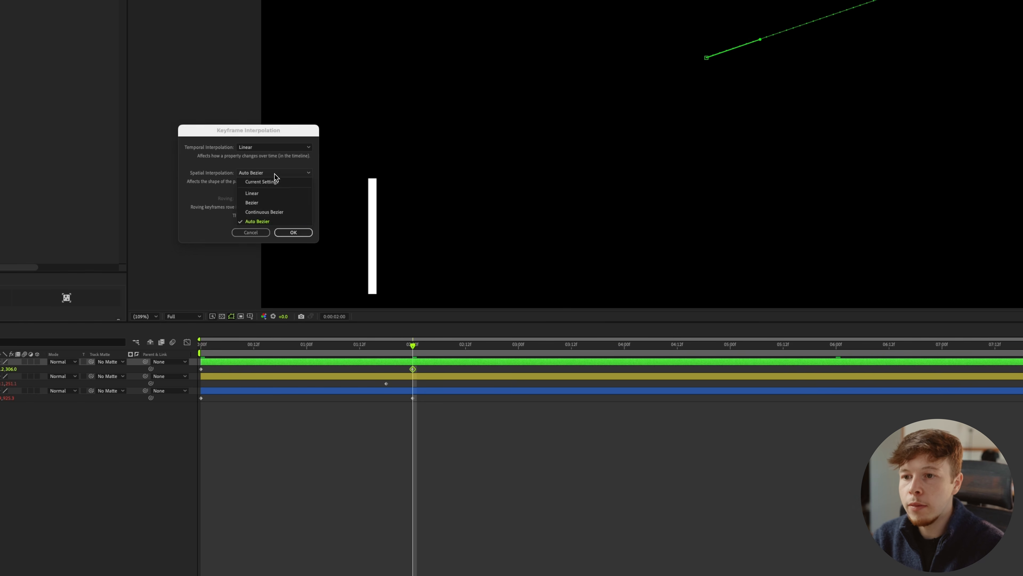
click(264, 194)
click(307, 234)
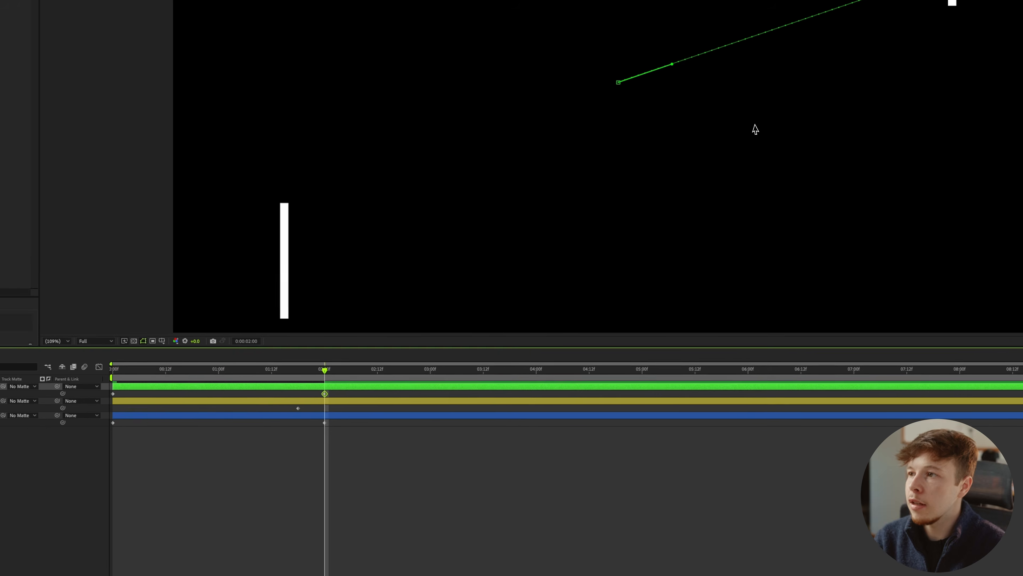
Set the spatial interpolation of the ball's first Position keyframe at 0:00 to Linear.
click(567, 448)
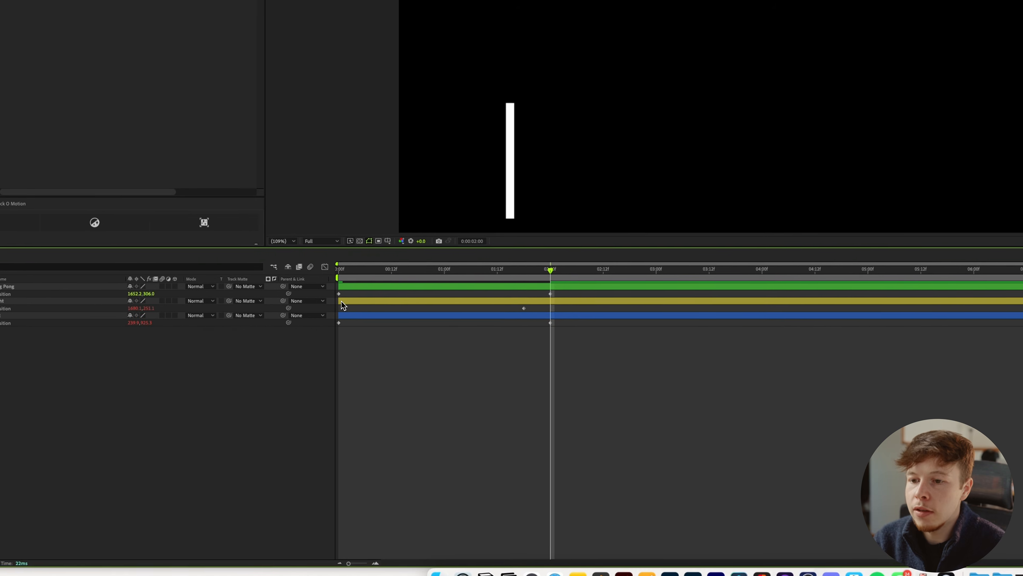
right_click(77, 403)
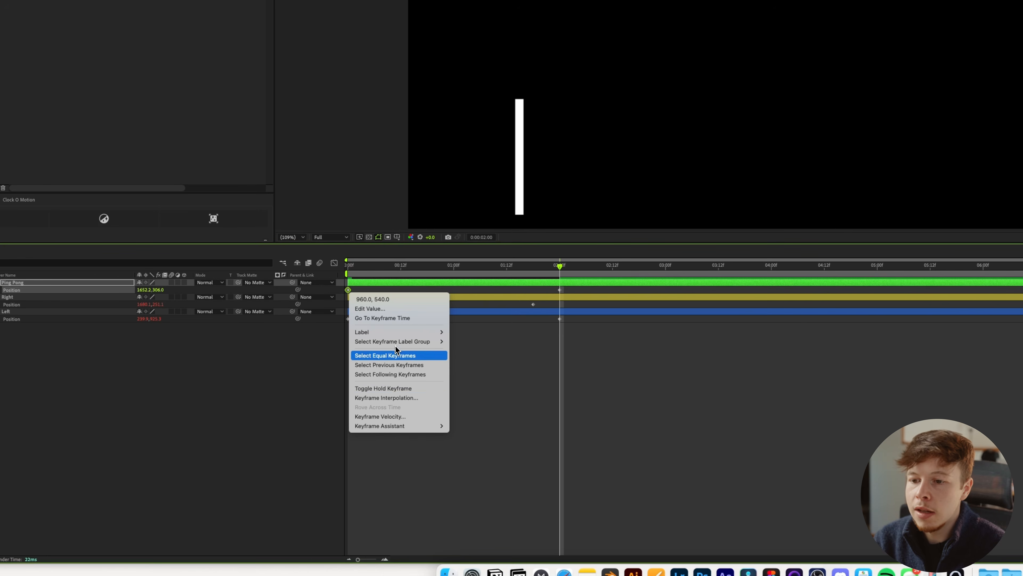
click(408, 397)
click(304, 263)
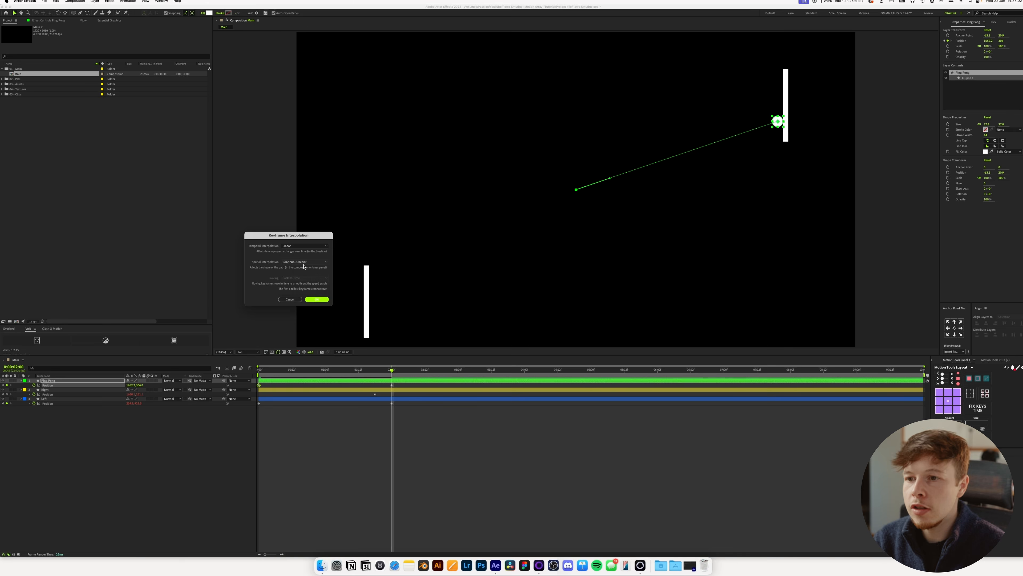
click(296, 277)
click(316, 299)
click(509, 484)
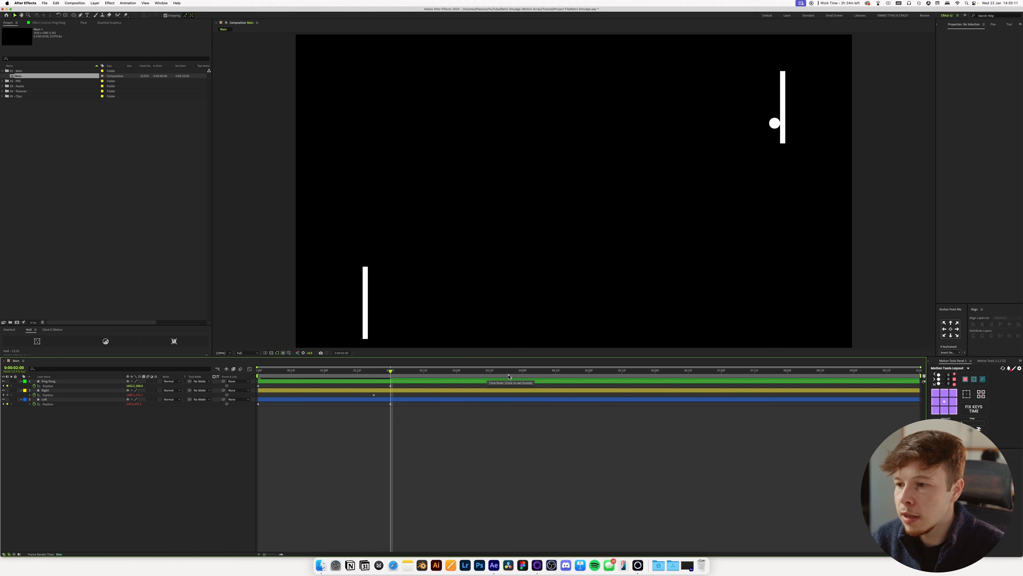
At 4 seconds, move the ball up near the middle of the frame and align it to the composition's top edge.
click(523, 375)
drag(775, 122, 616, 45)
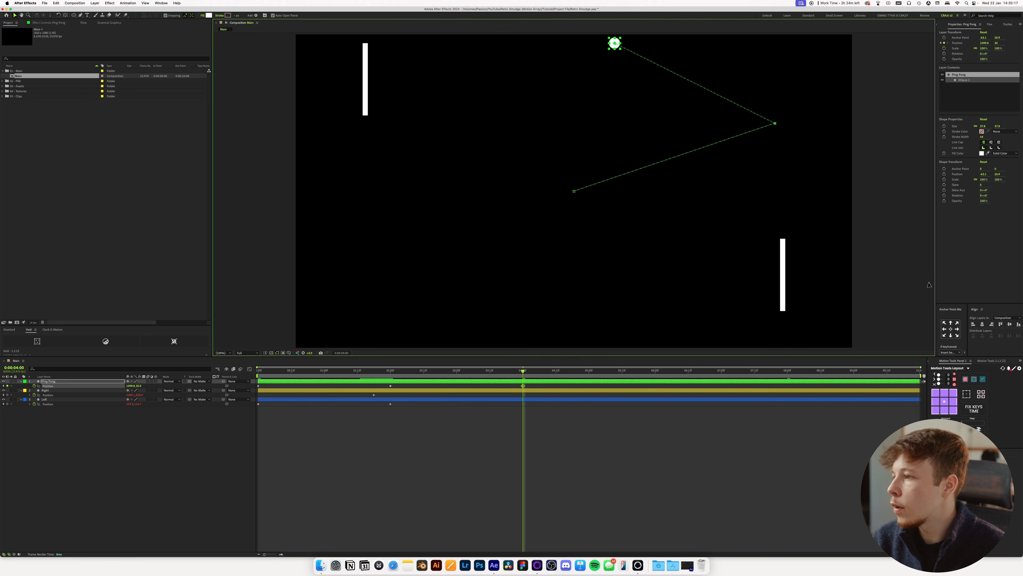
click(1000, 325)
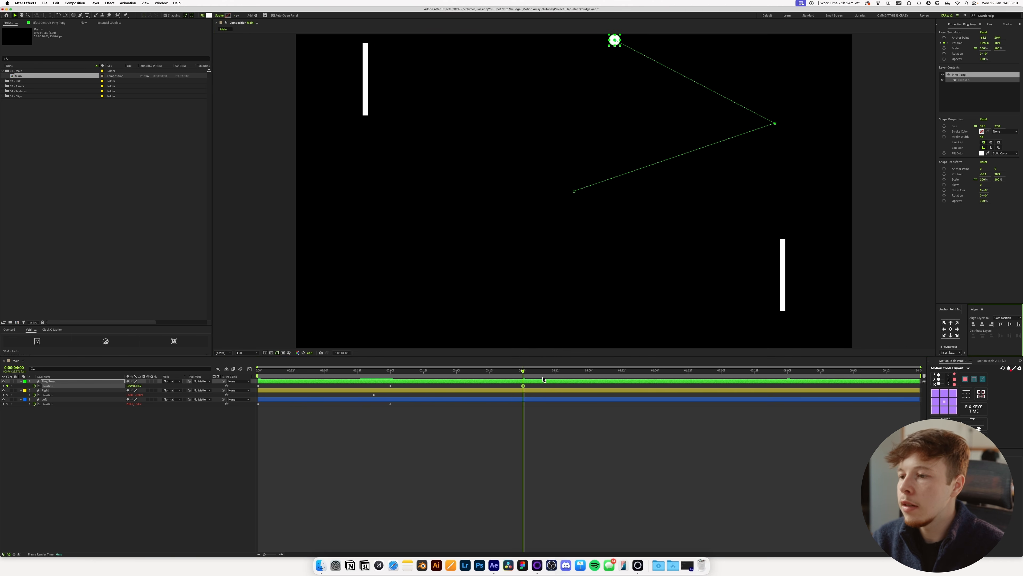
At 6 seconds, place the ball against the Left bar's inner edge.
drag(523, 370, 656, 370)
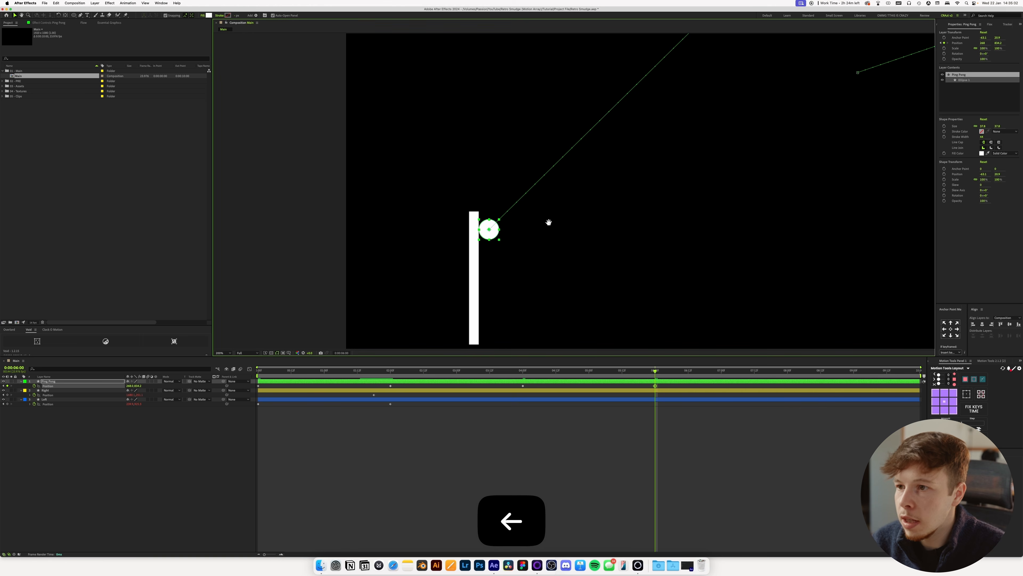
scroll(548, 220, down, 2)
drag(656, 165, 605, 199)
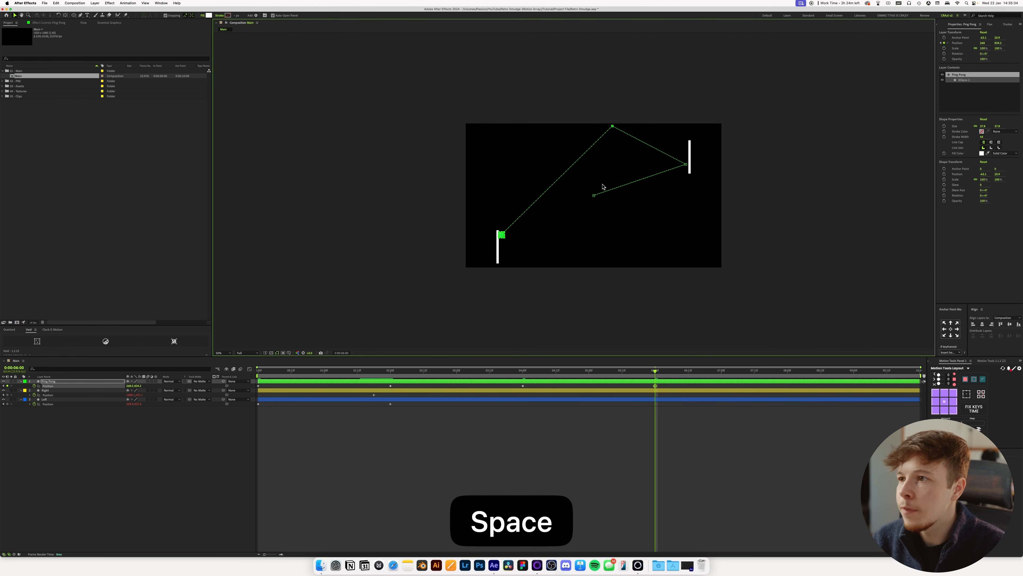
scroll(604, 186, up, 1)
Shift the ball path's top bounce point slightly right, lower its Right bar contact point a little, and preview the motion.
mouse_move(650, 63)
mouse_down()
mouse_move(694, 61)
mouse_move(666, 63)
mouse_up()
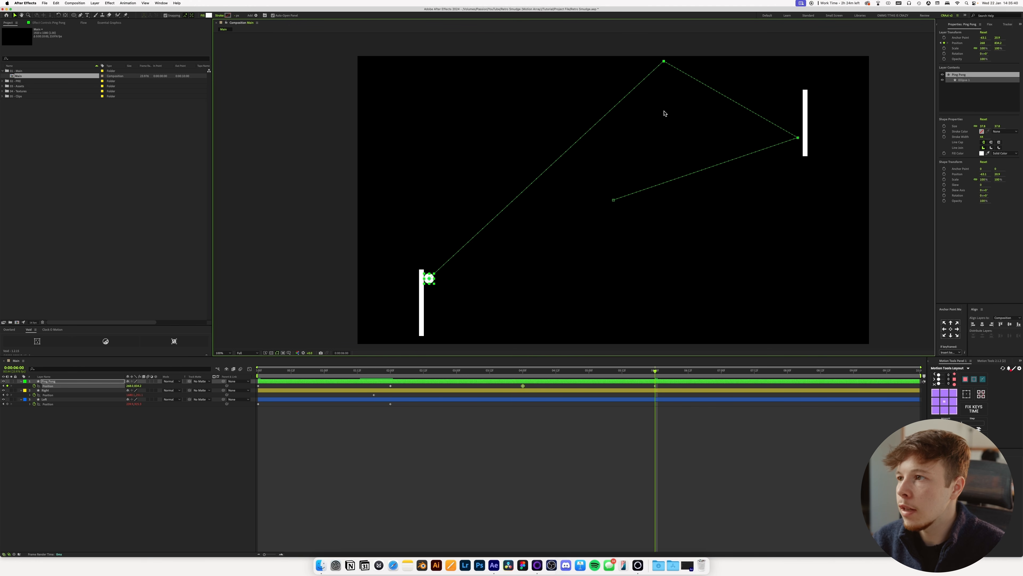
mouse_move(800, 140)
mouse_down()
mouse_move(800, 116)
mouse_move(793, 149)
mouse_up()
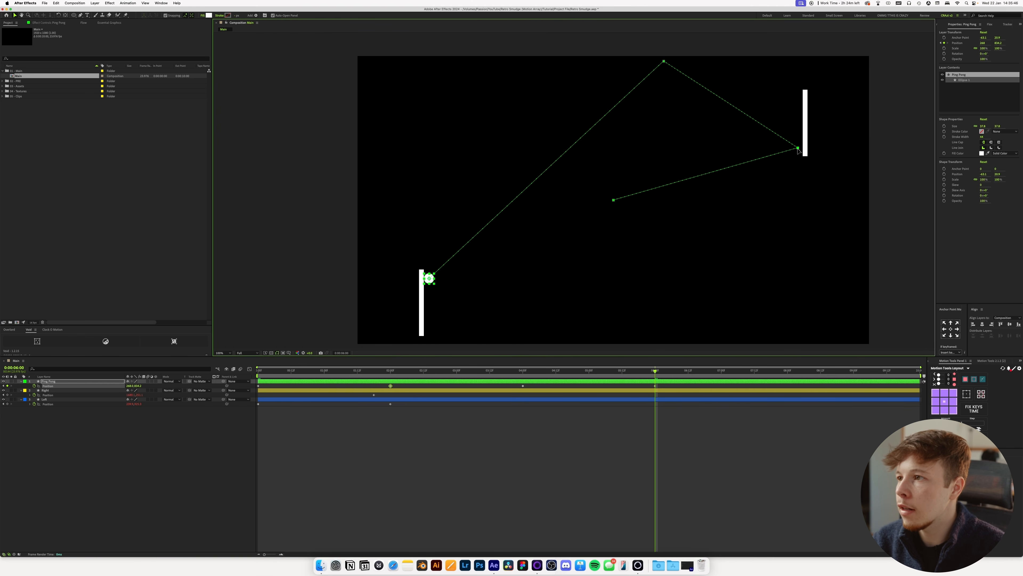
key(space)
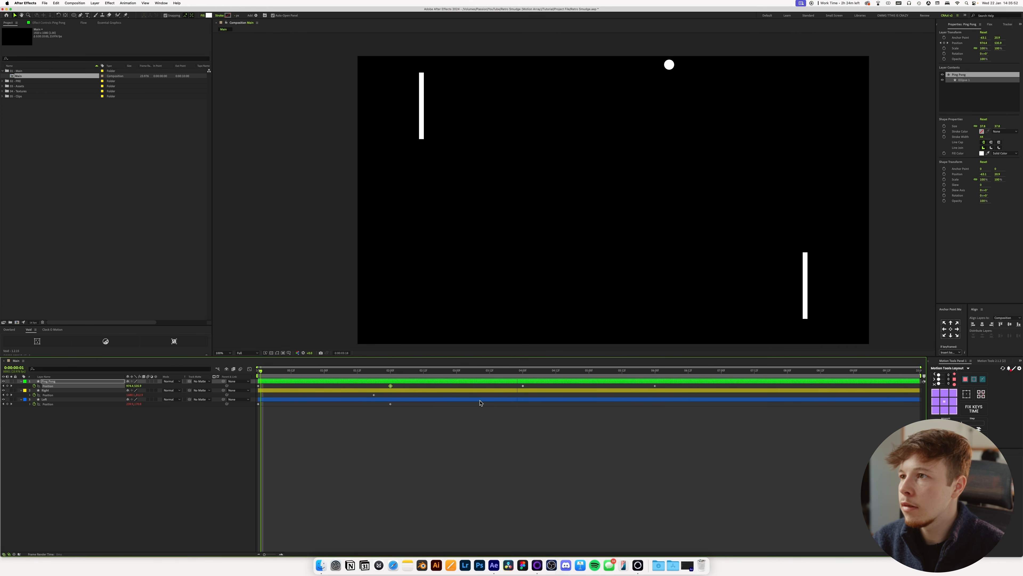
key(space)
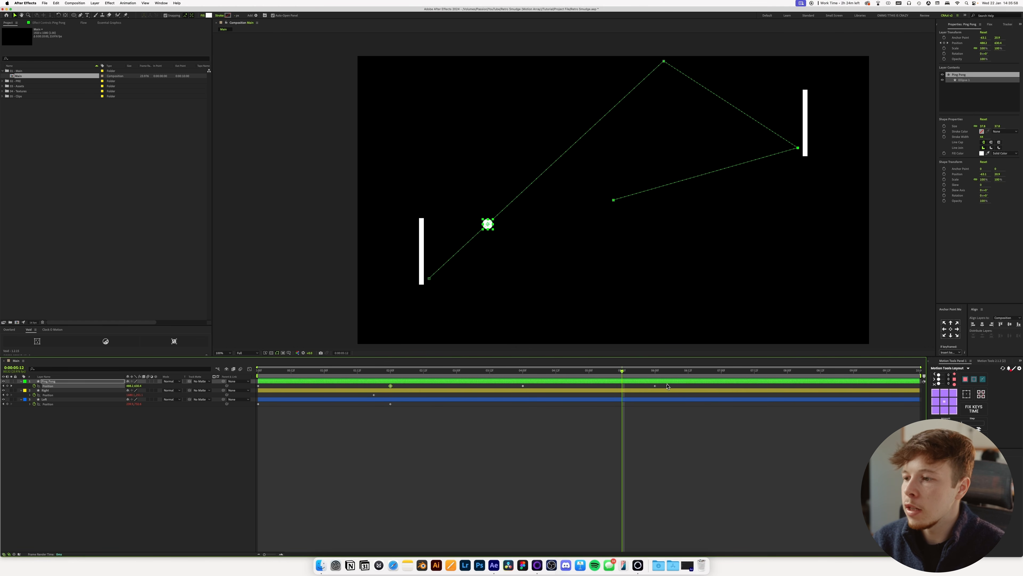
Try moving the ball's Left bar contact keyframe from 6 seconds to 7:11 and inspect the motion path.
drag(656, 387, 752, 380)
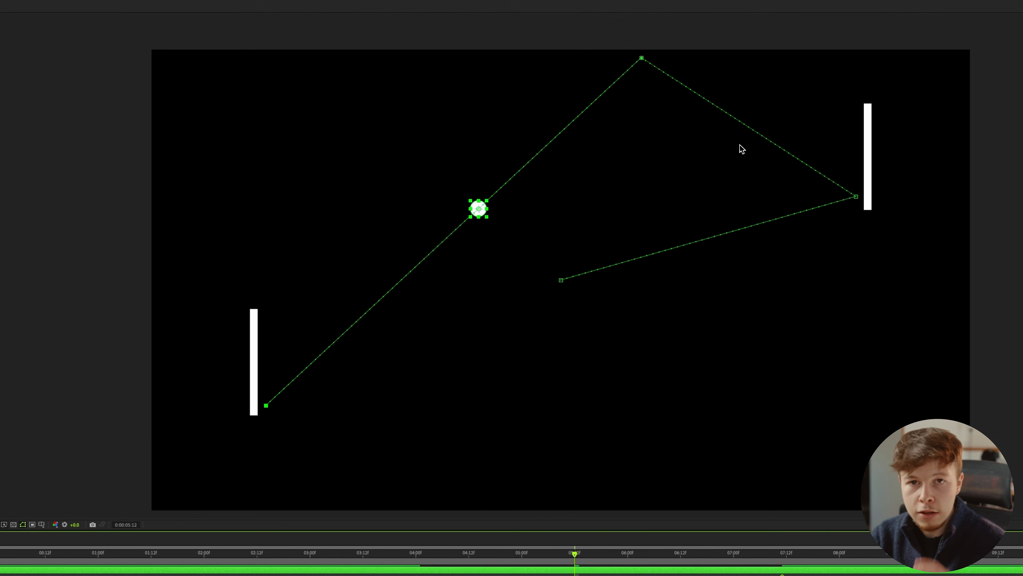
scroll(746, 149, up, 1)
key(space)
drag(607, 91, 487, 239)
scroll(475, 181, up, 1)
key(space)
drag(682, 99, 366, 350)
scroll(367, 350, down, 1)
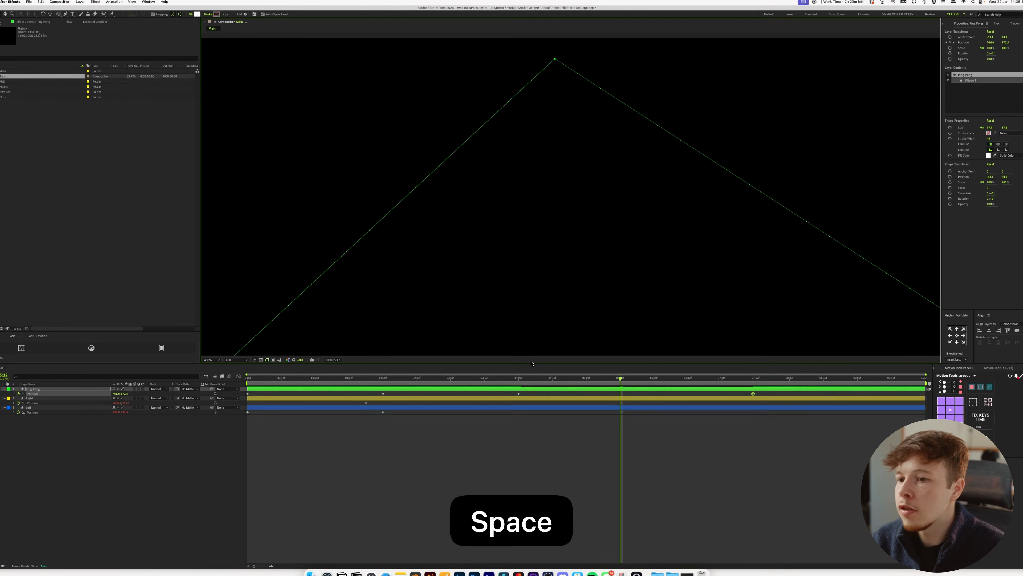
click(222, 354)
click(223, 364)
Preview the ball's travel from the top bounce to the Left bar, checking its contact at 7:11.
click(496, 371)
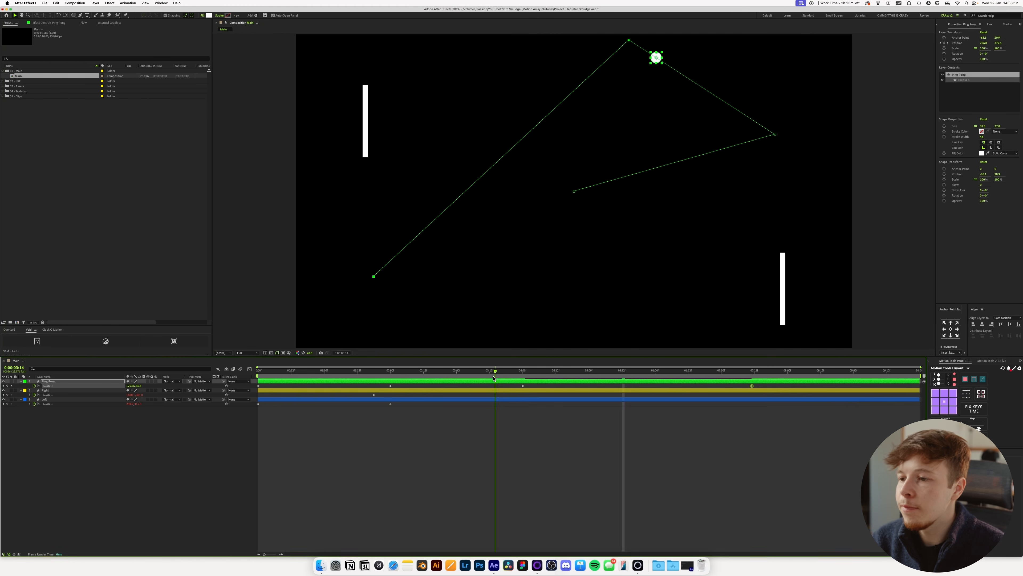
key(space)
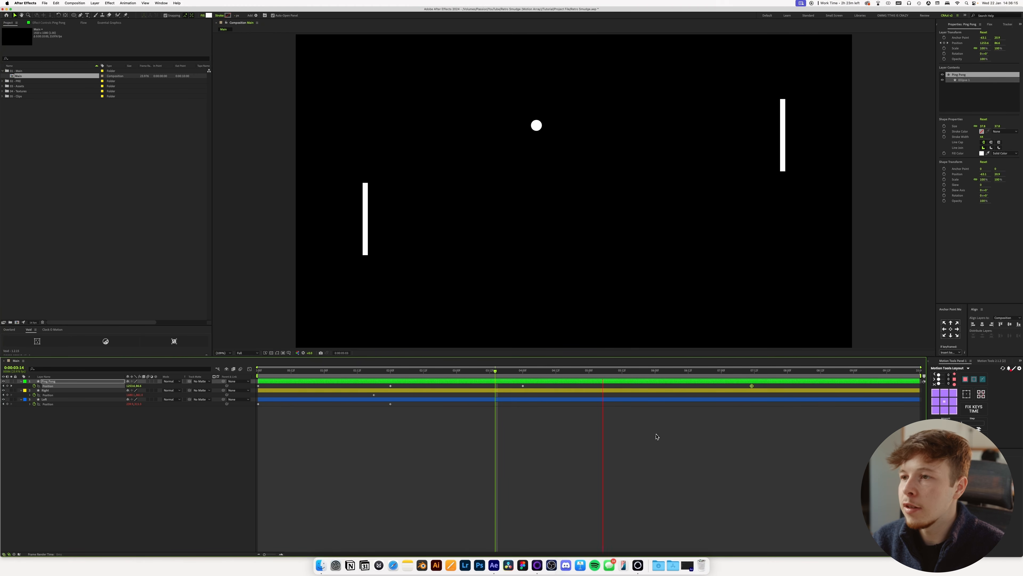
key(space)
click(752, 371)
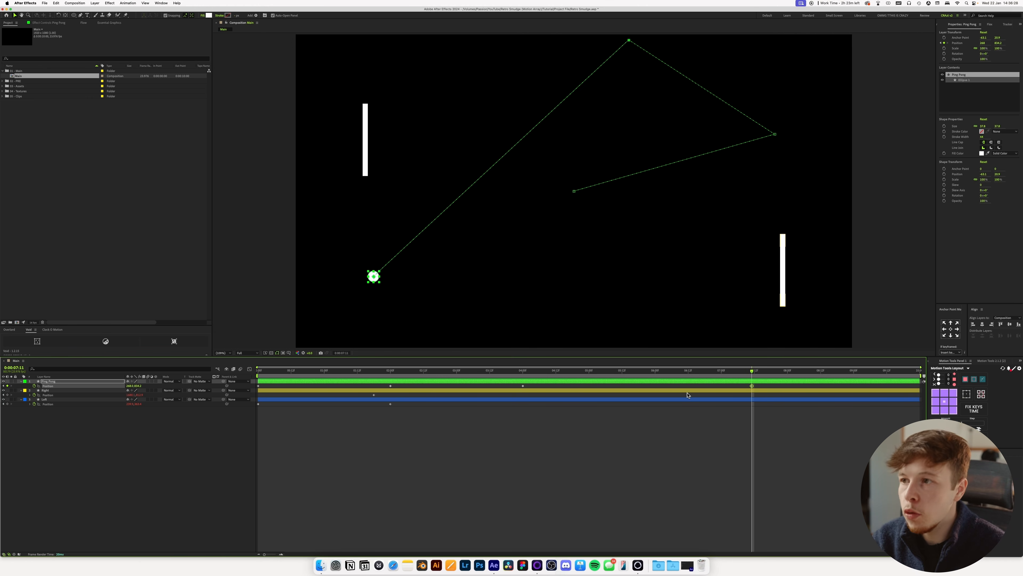
Move the ball's Left bar contact keyframe to 6:22, raise the ball to meet the bar there, and preview the motion.
drag(680, 377, 716, 389)
key(super+z)
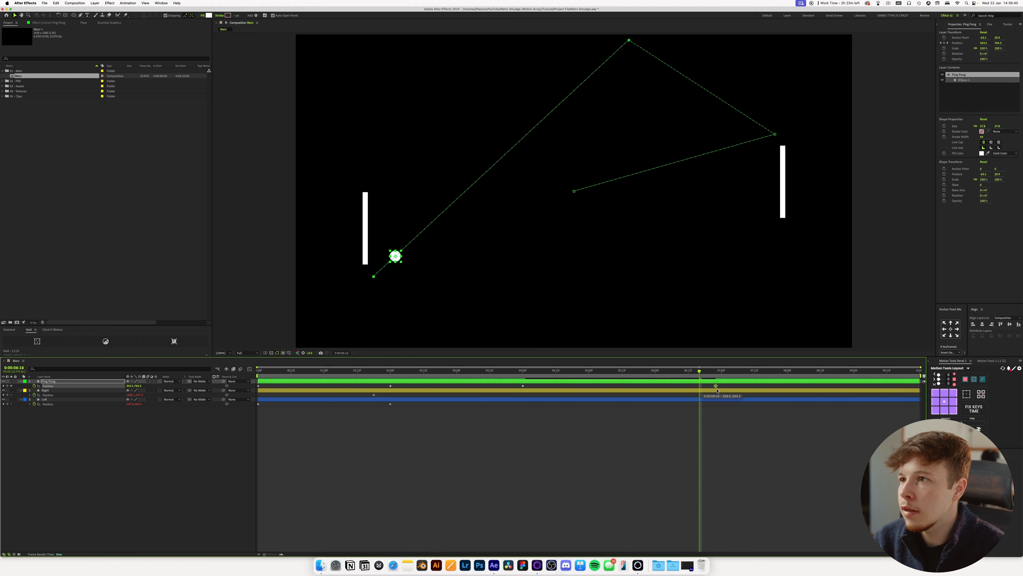
key(k)
drag(381, 281, 379, 220)
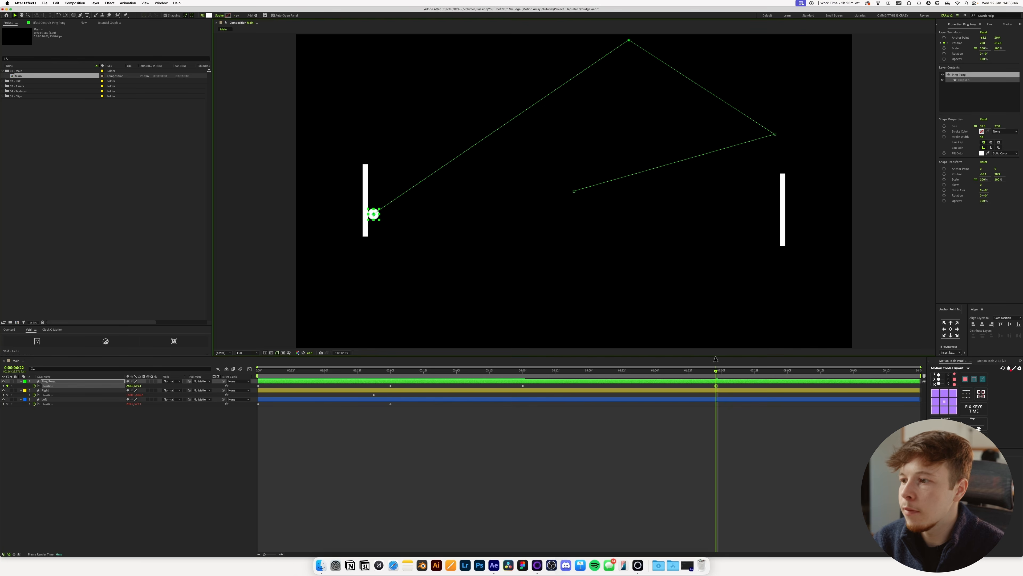
key(space)
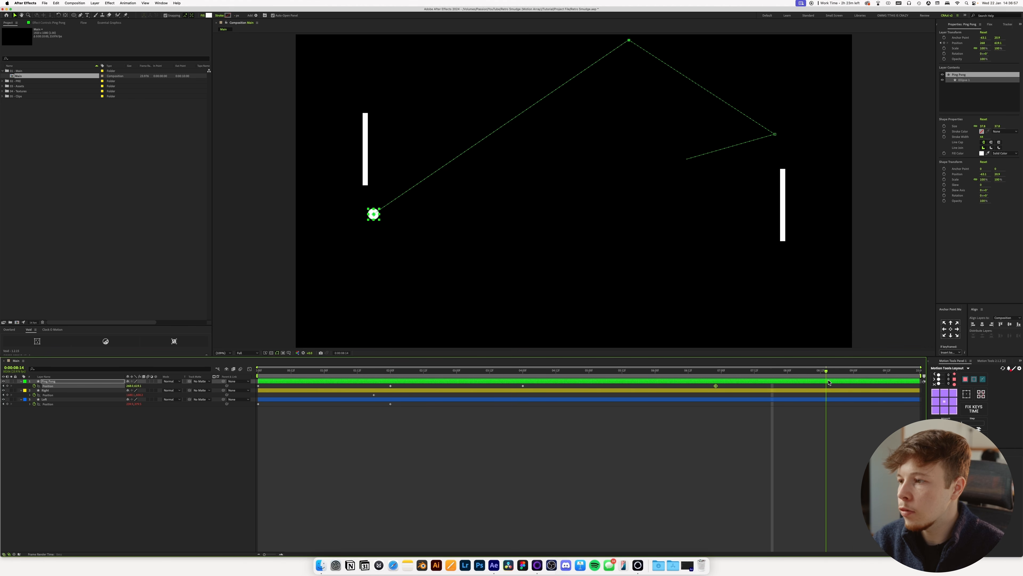
At 8:15, align the ball to the composition's bottom edge near the middle, shift that keyframe just past 9 seconds, and preview.
click(445, 287)
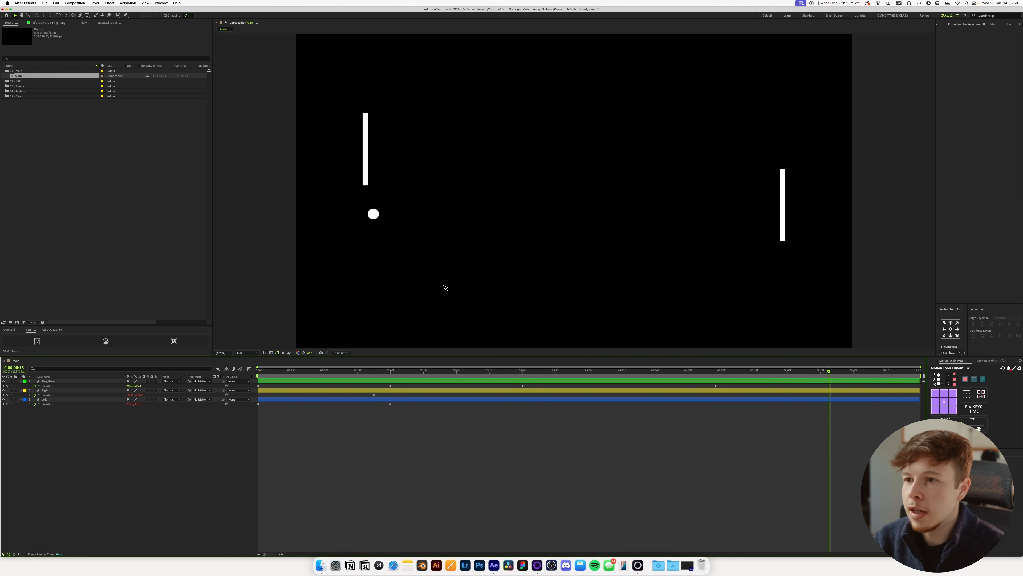
click(373, 217)
drag(374, 217, 567, 345)
click(1019, 325)
drag(829, 391, 868, 388)
key(space)
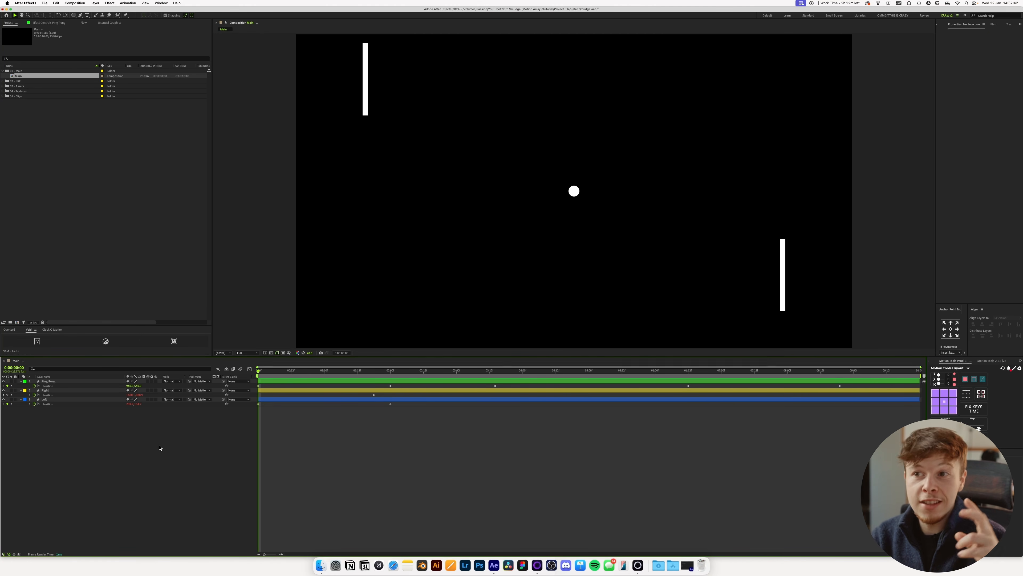
Pre-compose the Ping Pong, Right and Left layers as "Ping Pong PRE" and file the new composition in the 02 - PRE folder.
key(u)
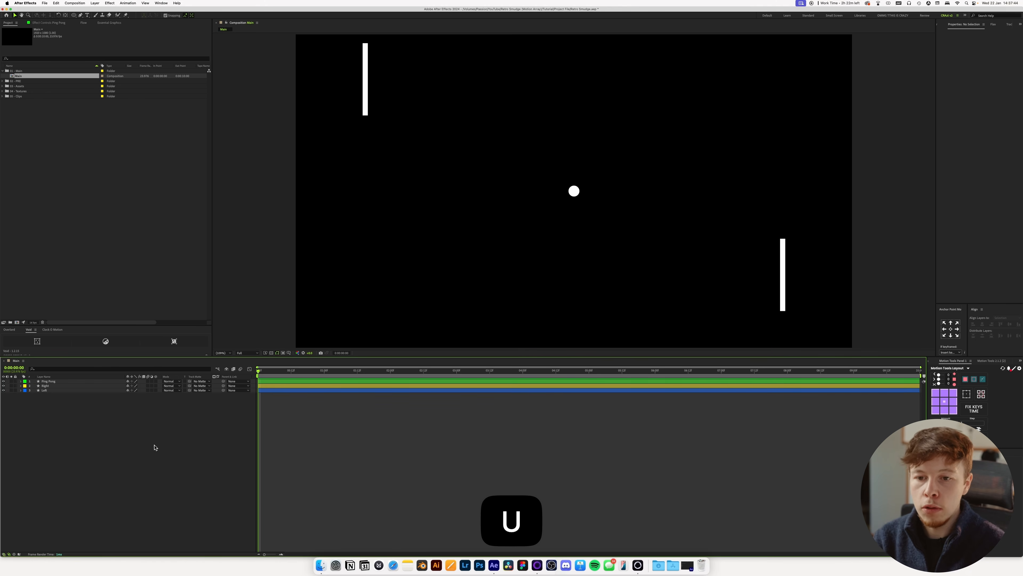
drag(70, 424, 96, 379)
key(ctrl+shift+c)
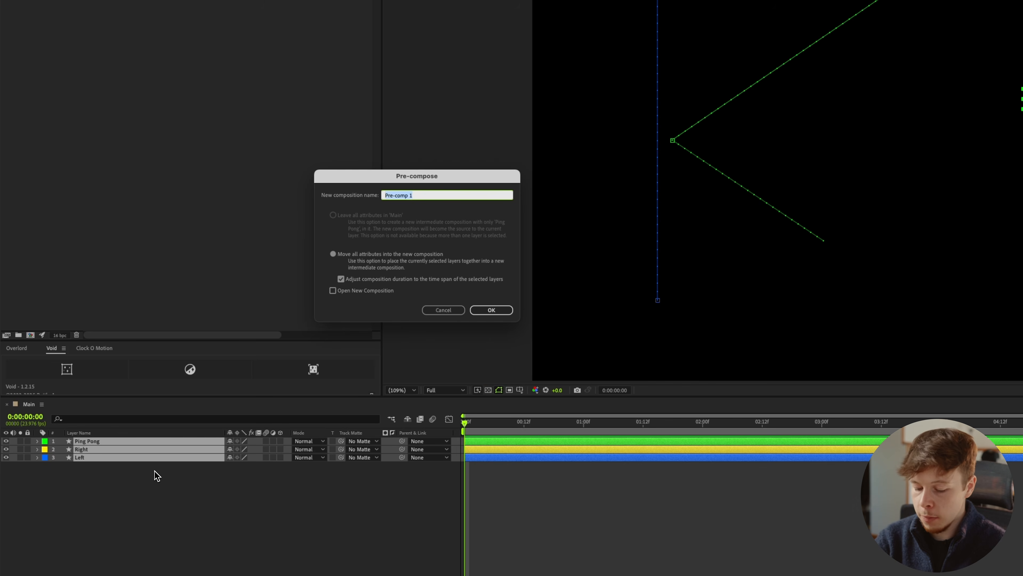
text(P)
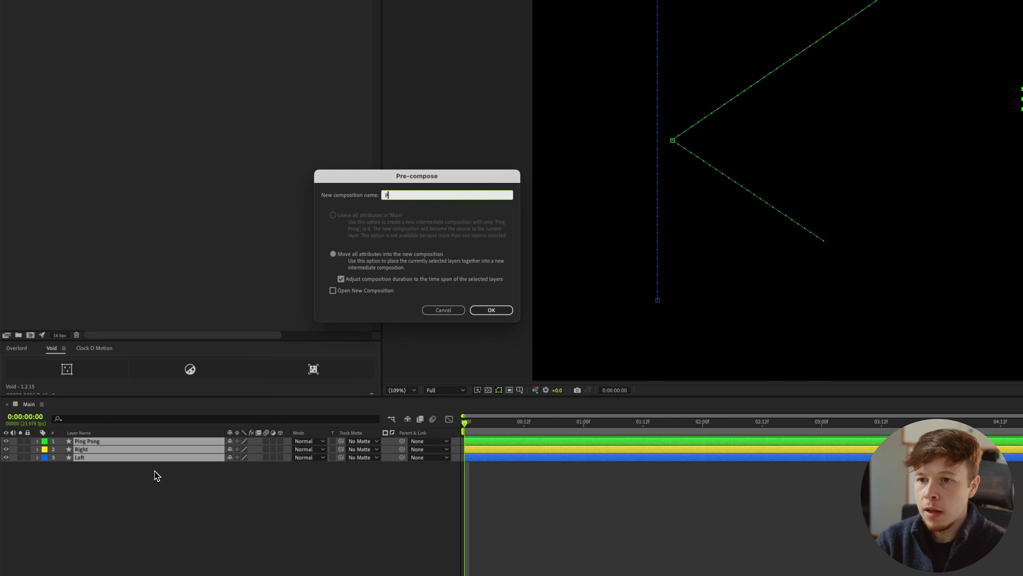
text(ing Pong PRE)
key(Return)
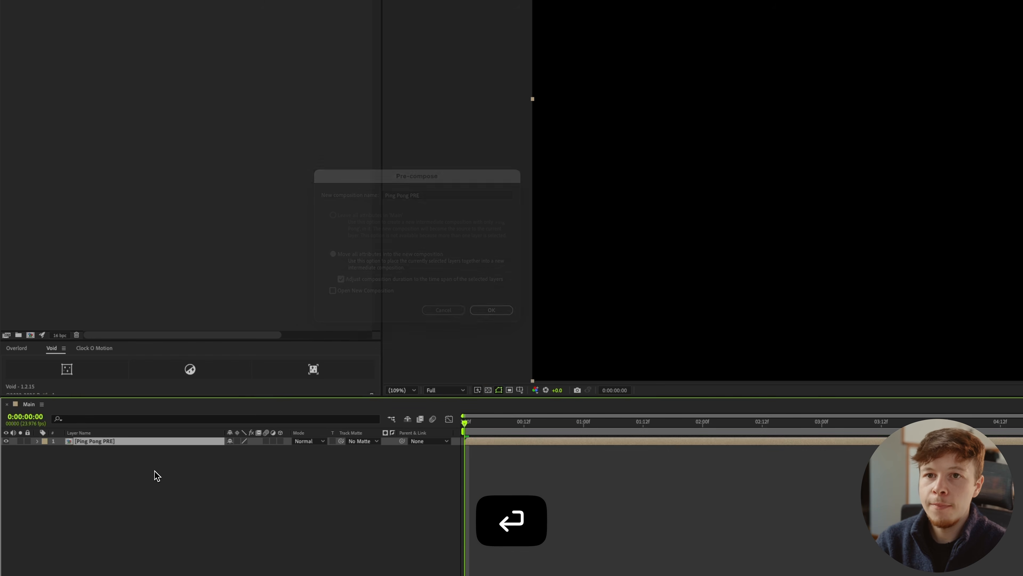
drag(45, 98, 59, 125)
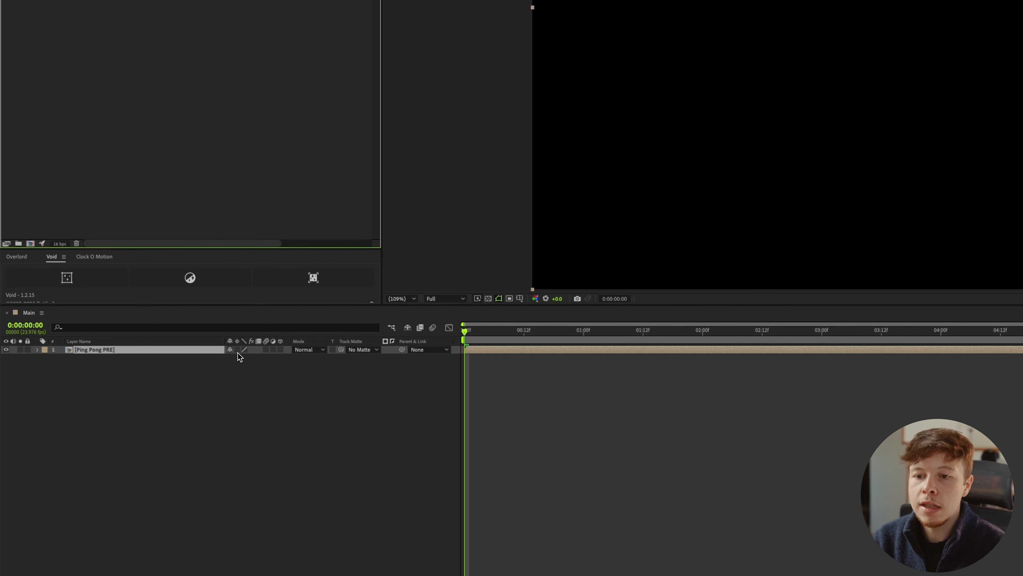
Enable Collapse Transformations on the Ping Pong PRE layer and scale the layer up to about 1720%.
click(237, 349)
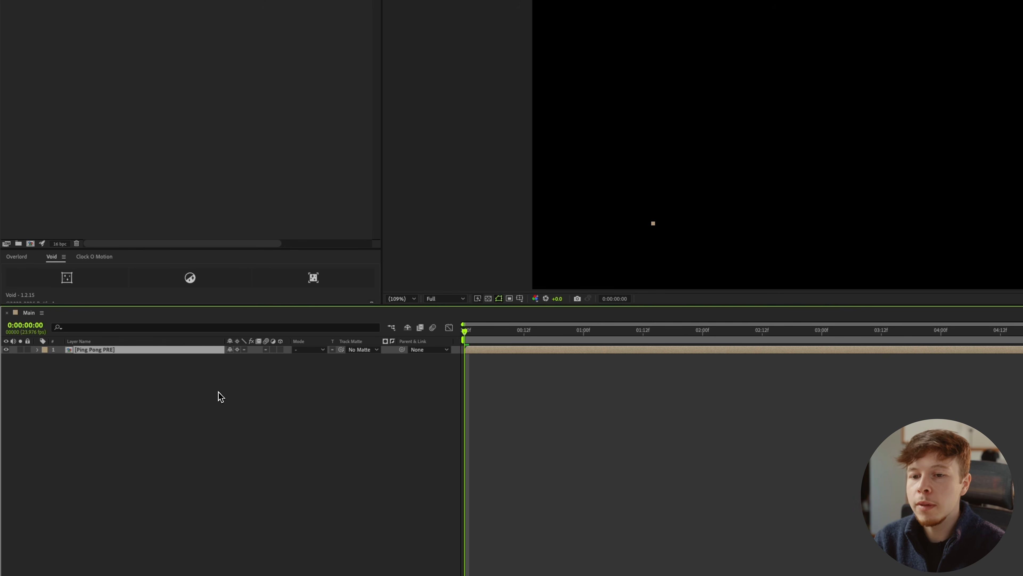
key(s)
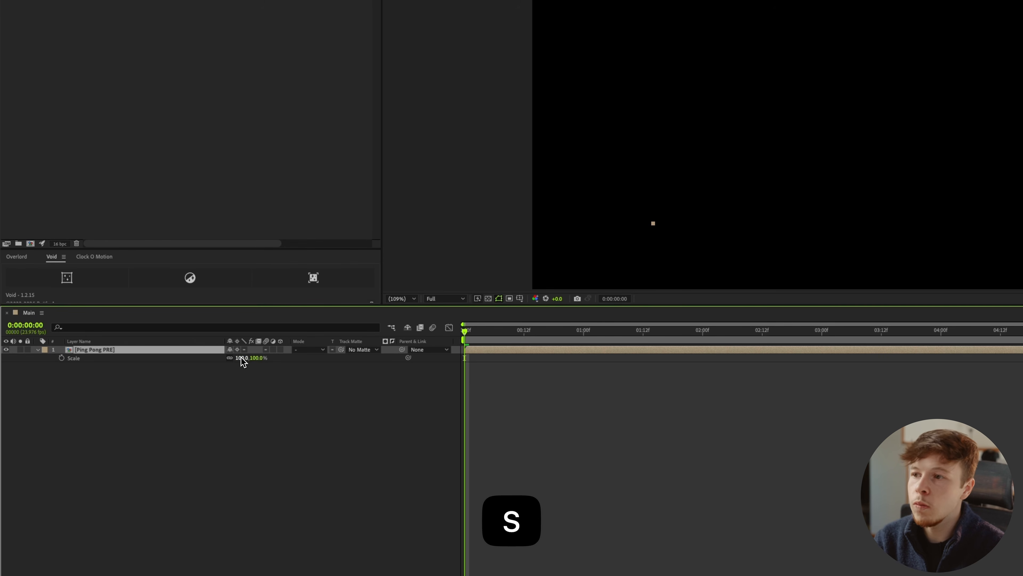
drag(243, 361, 633, 345)
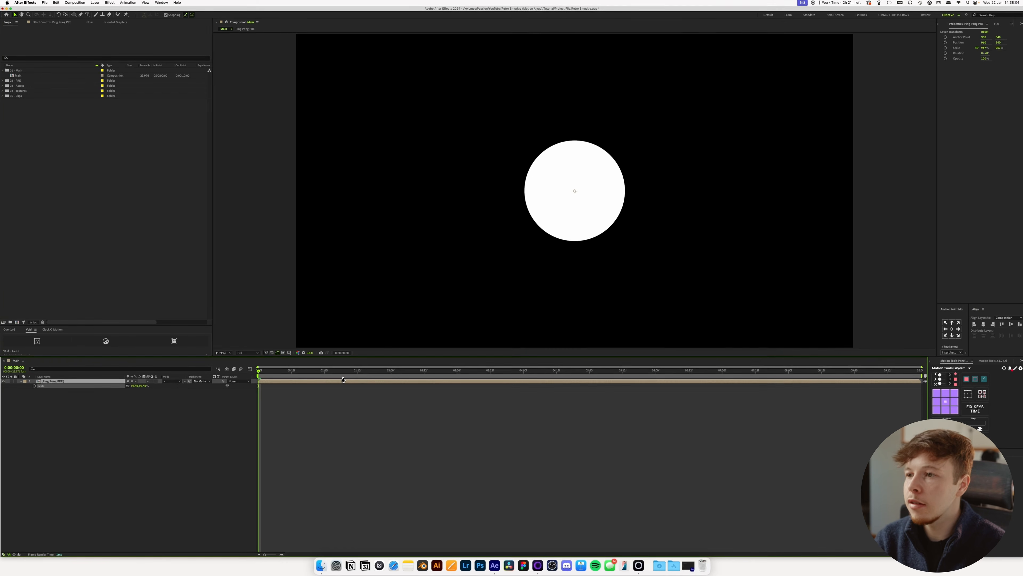
drag(343, 379, 529, 348)
Undo and redo the last scale change, and compare the enlarged ball's edge with Collapse Transformations switched off, undoing that switch.
key(super+z)
key(super+shift+z)
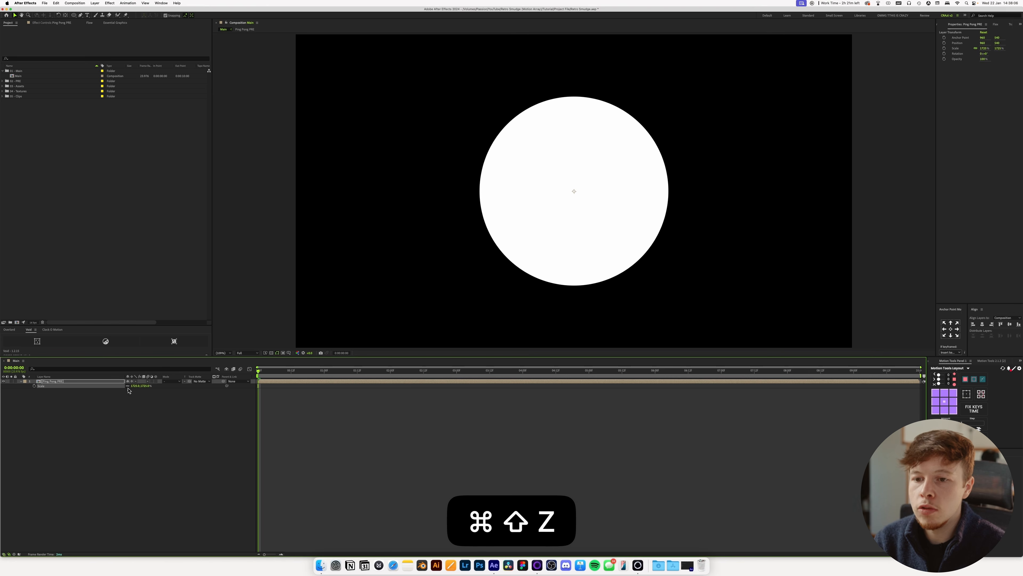
click(135, 381)
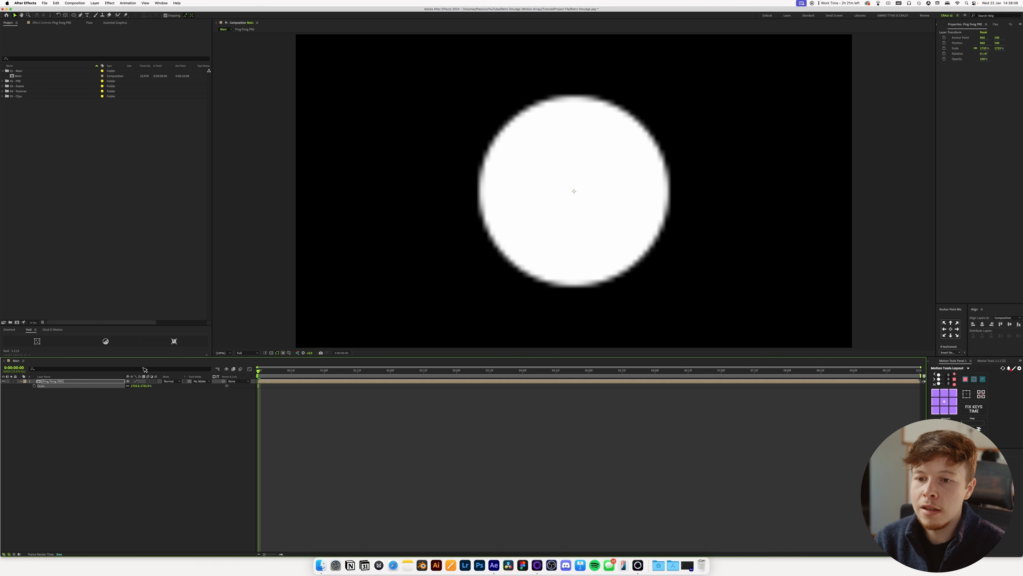
key(super+z)
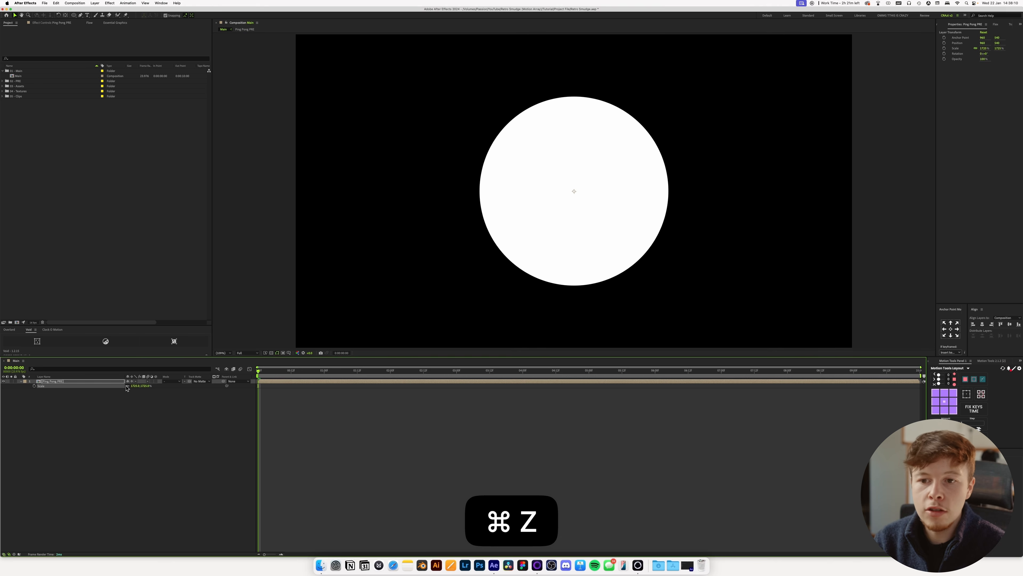
Undo the scaling of the Ping Pong PRE layer back to 100% and enable Time Remapping on it.
key(super+z)
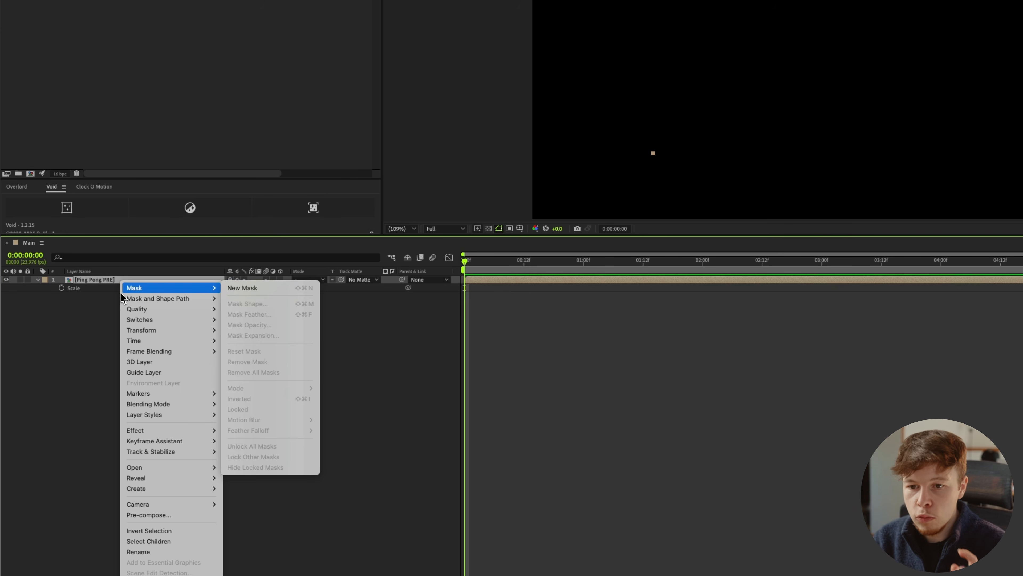
mouse_move(177, 341)
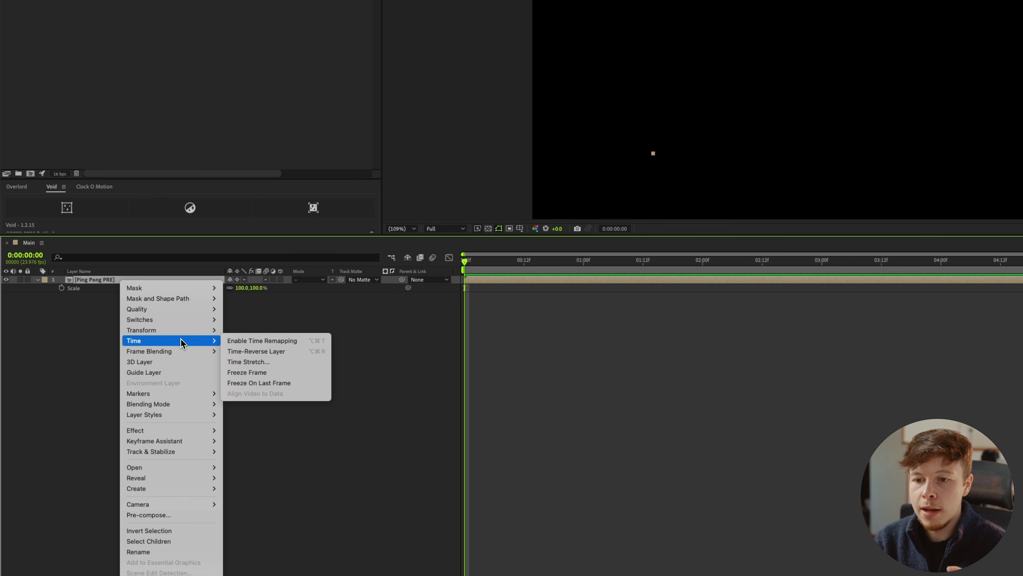
click(242, 340)
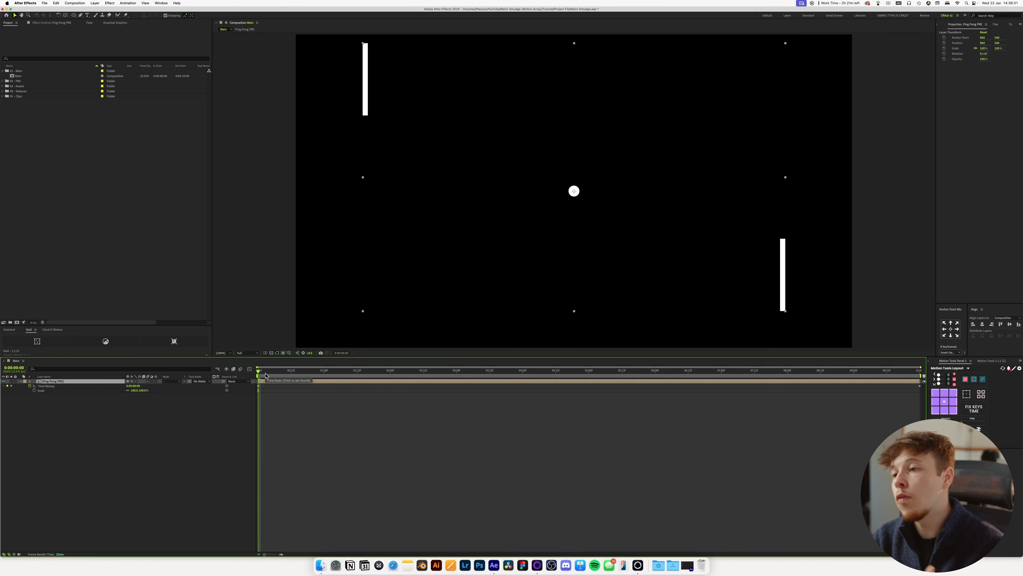
At 1:00, advance the layer's Time Remap value until the ball touches the right bar, and preview the timing.
drag(265, 375, 323, 400)
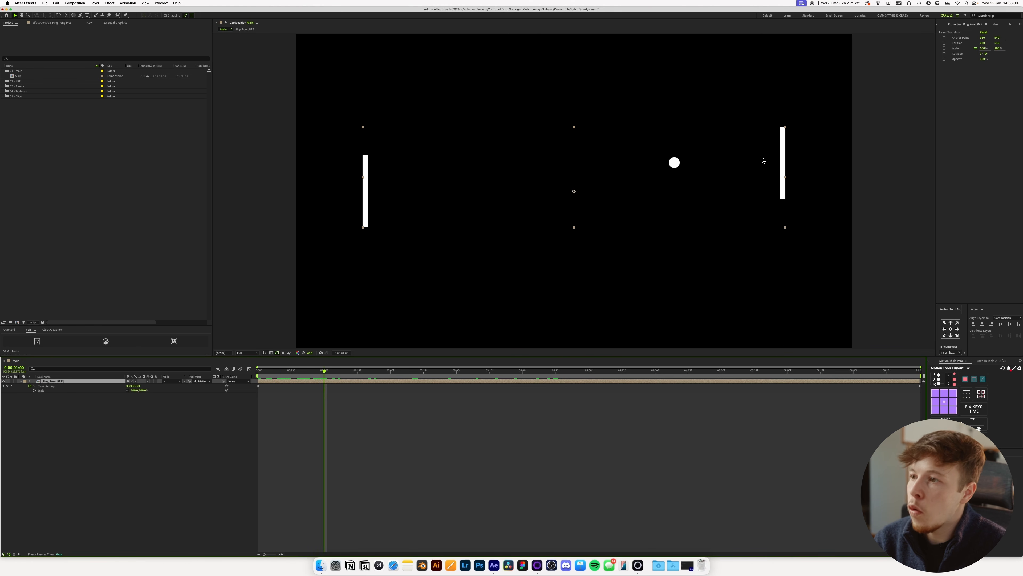
drag(133, 388, 139, 388)
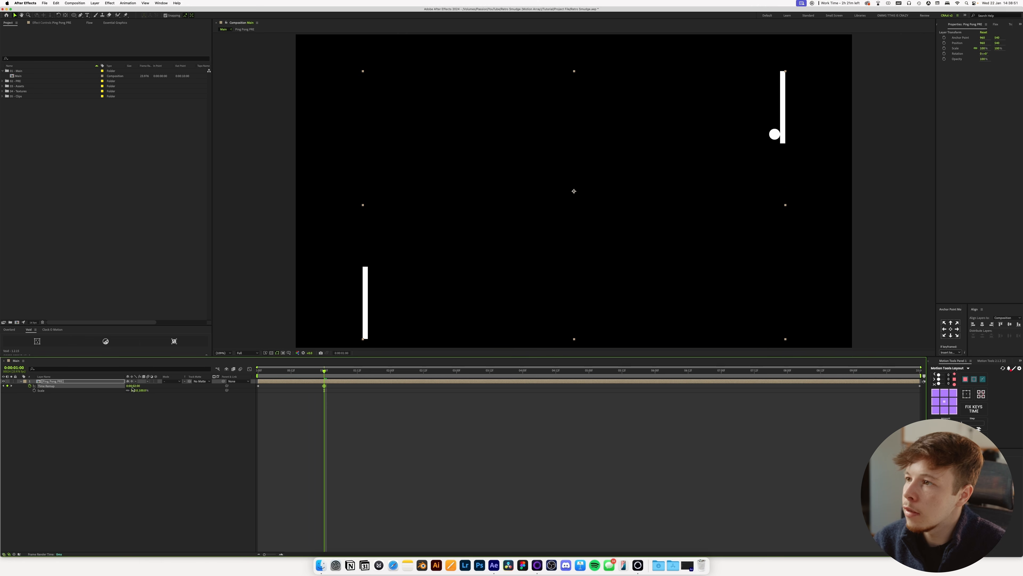
key(space)
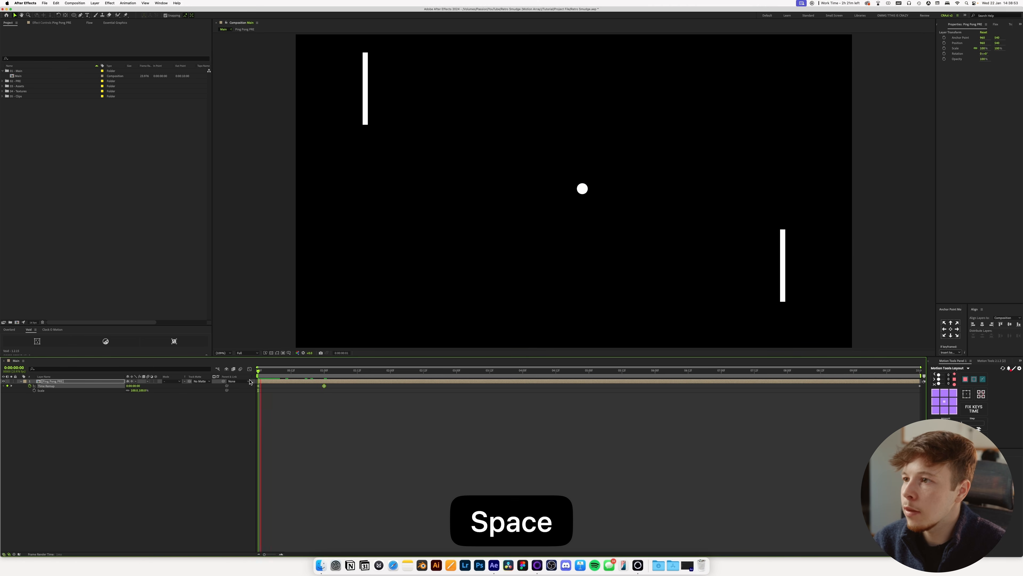
key(space)
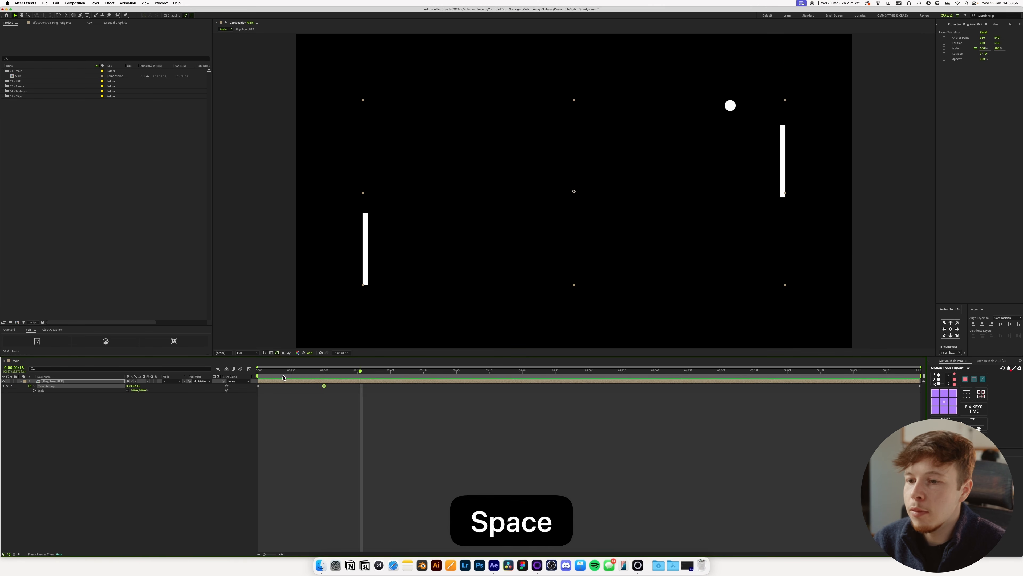
Add a Time Remap keyframe at 1:17, and at 2:07 advance the value until the ball reaches the composition's upper edge.
drag(337, 378, 371, 383)
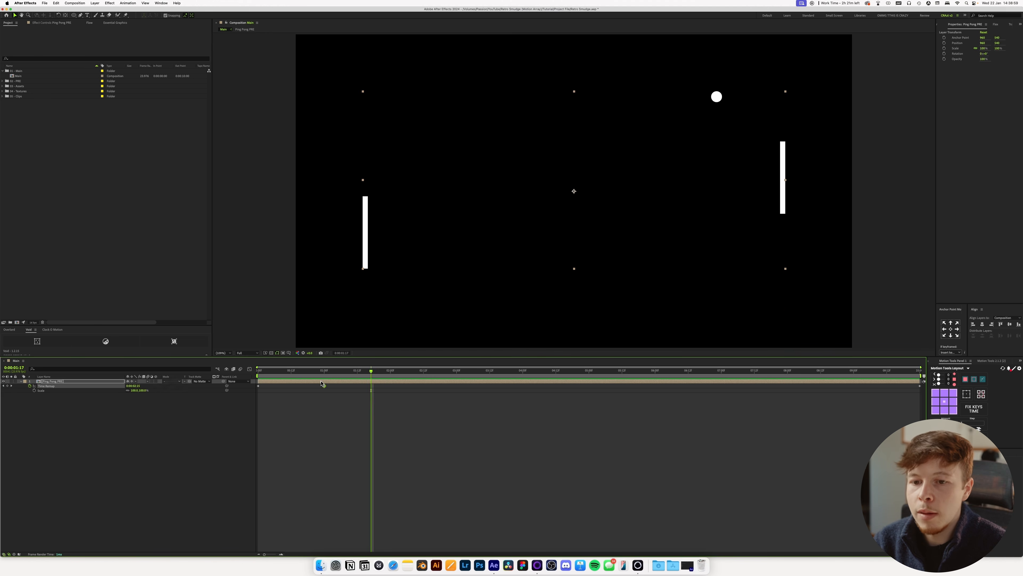
click(7, 386)
drag(401, 375, 410, 375)
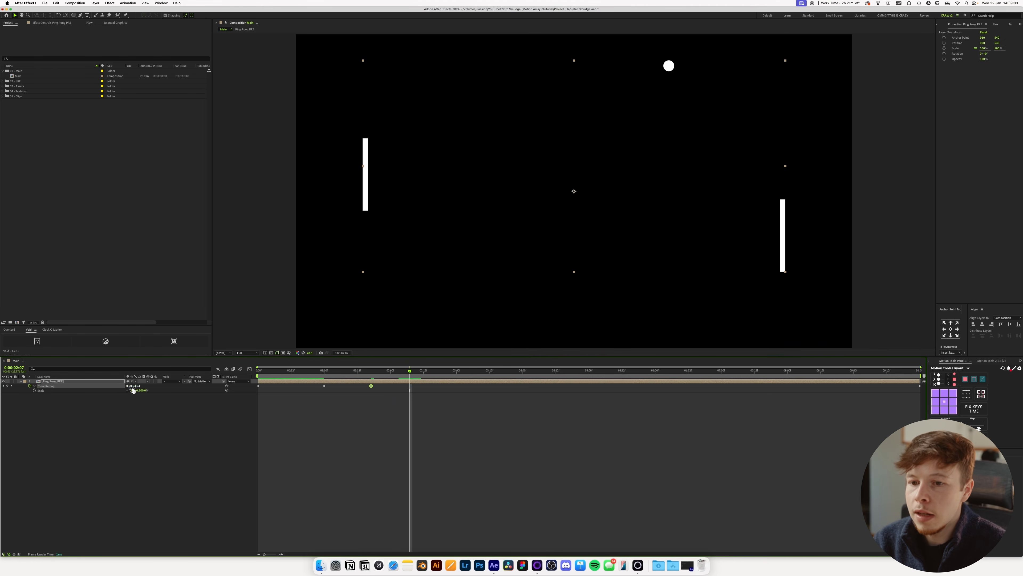
drag(134, 389, 137, 389)
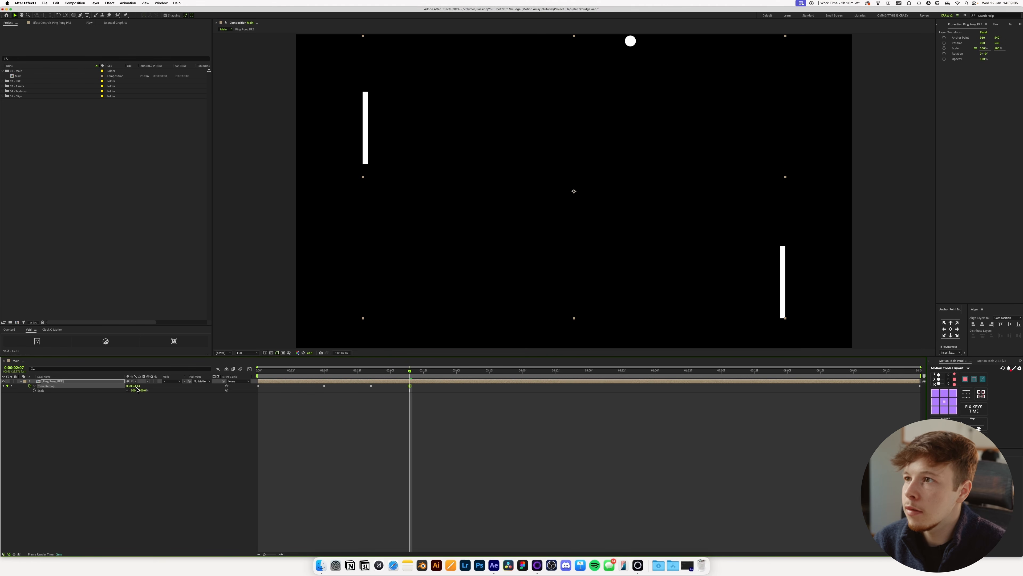
Add Time Remap keyframes at 3:01 and 4:09, advancing the value at 4:09 until the ball nears the left bar, and preview.
key(space)
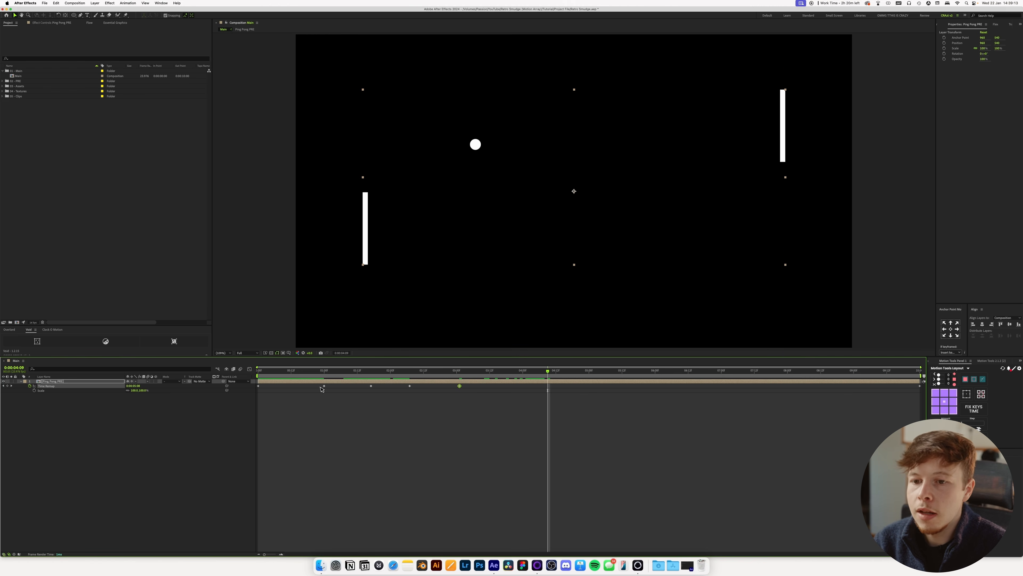
drag(134, 388, 141, 389)
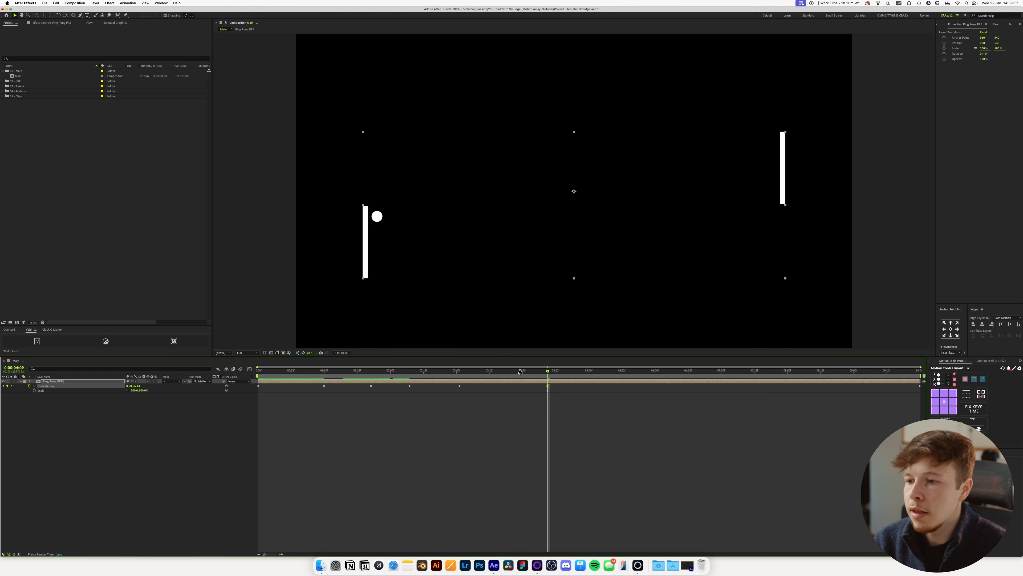
key(space)
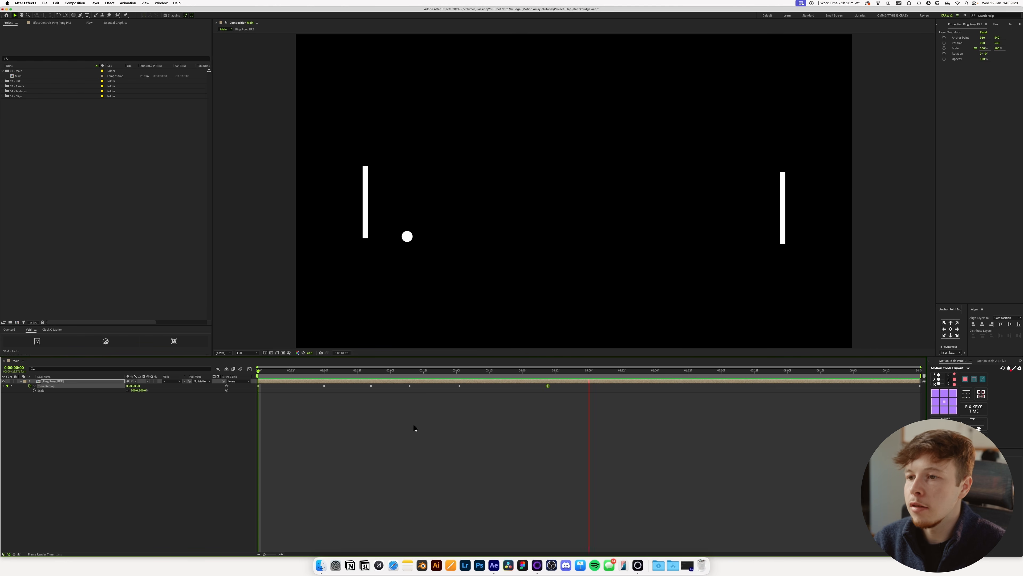
Apply Easy Ease to all Time Remap keyframes, show their speed curve in the Graph Editor, and preview the motion.
click(48, 386)
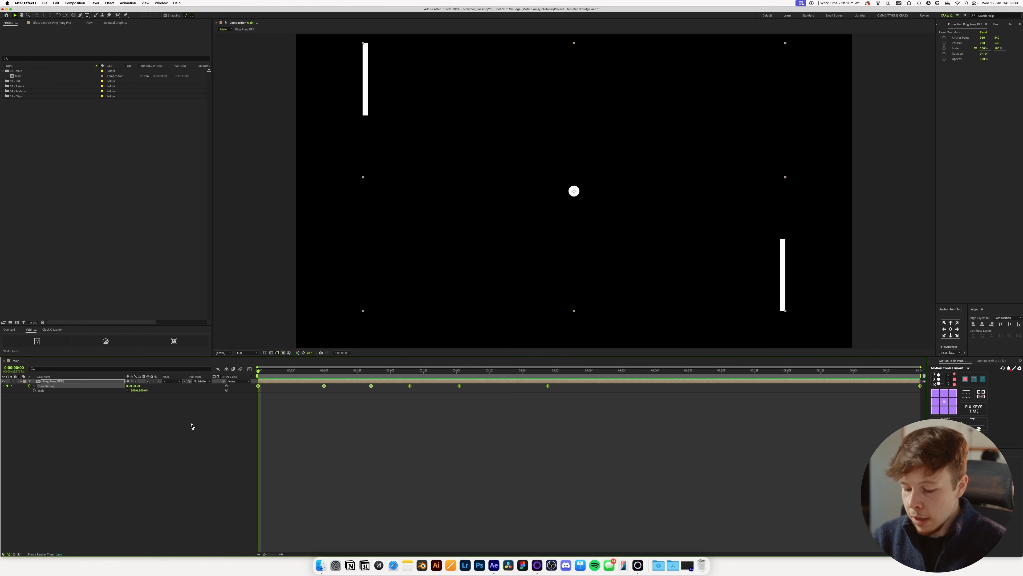
key(F9)
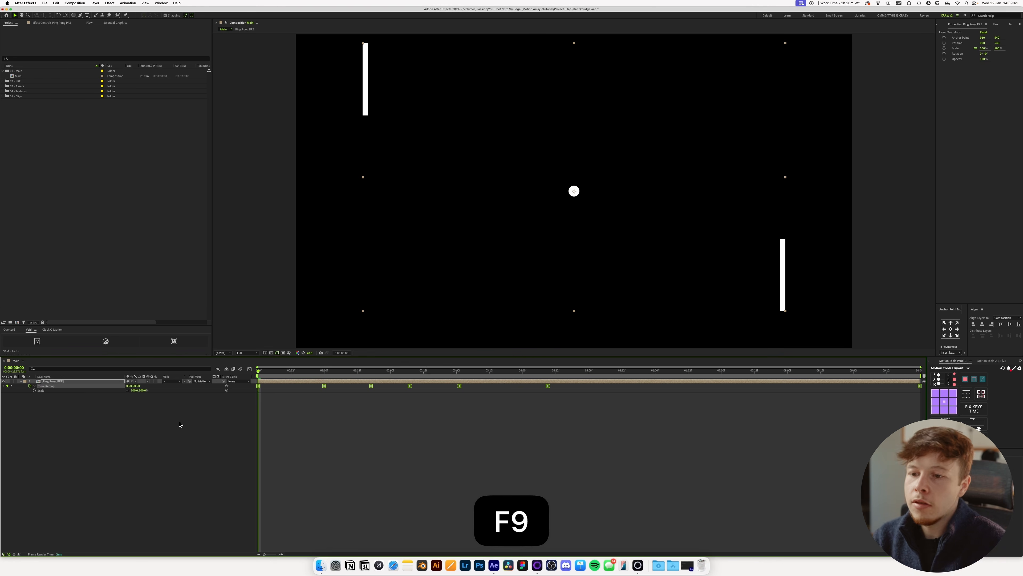
click(250, 369)
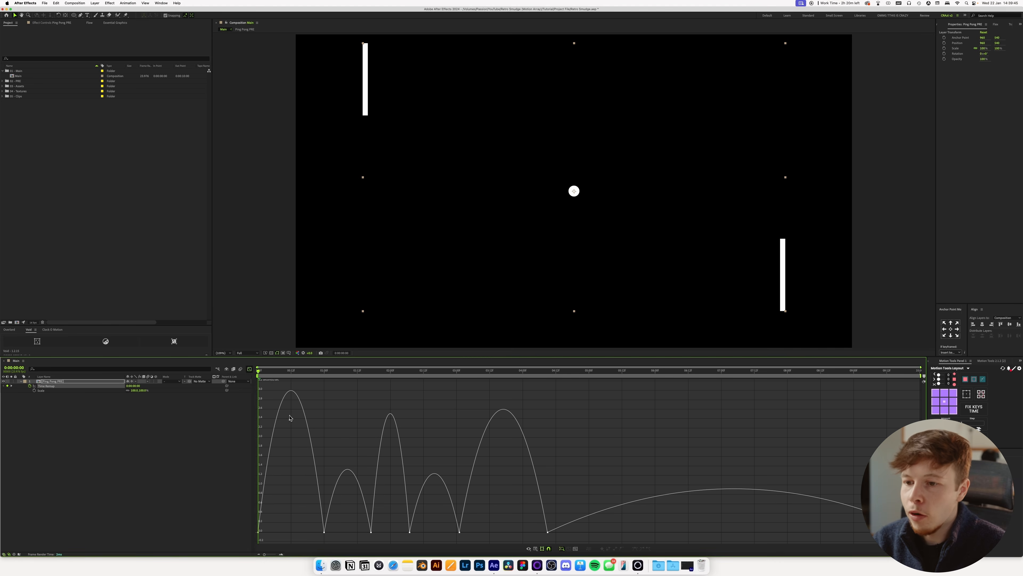
key(space)
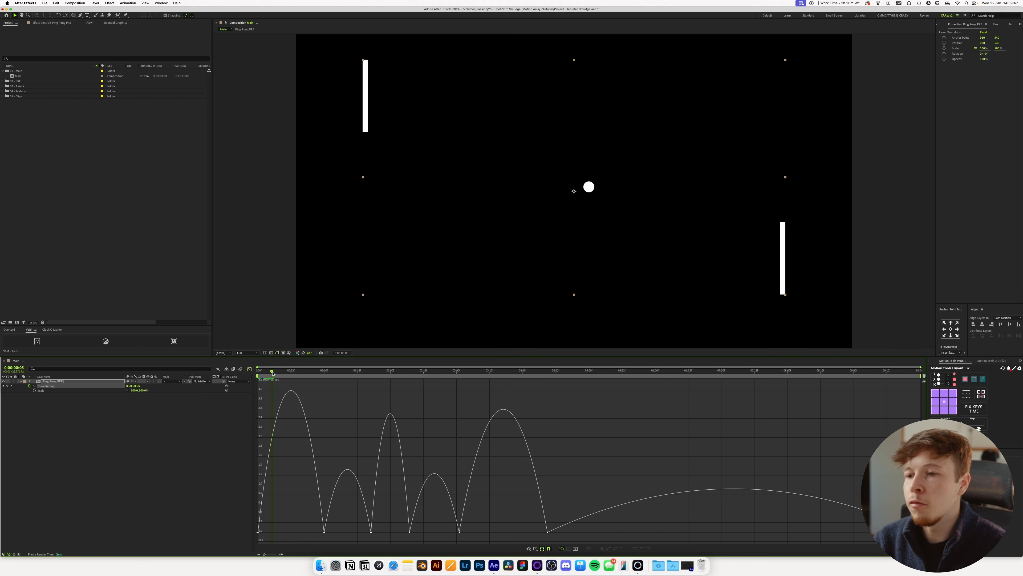
key(space)
key(space)
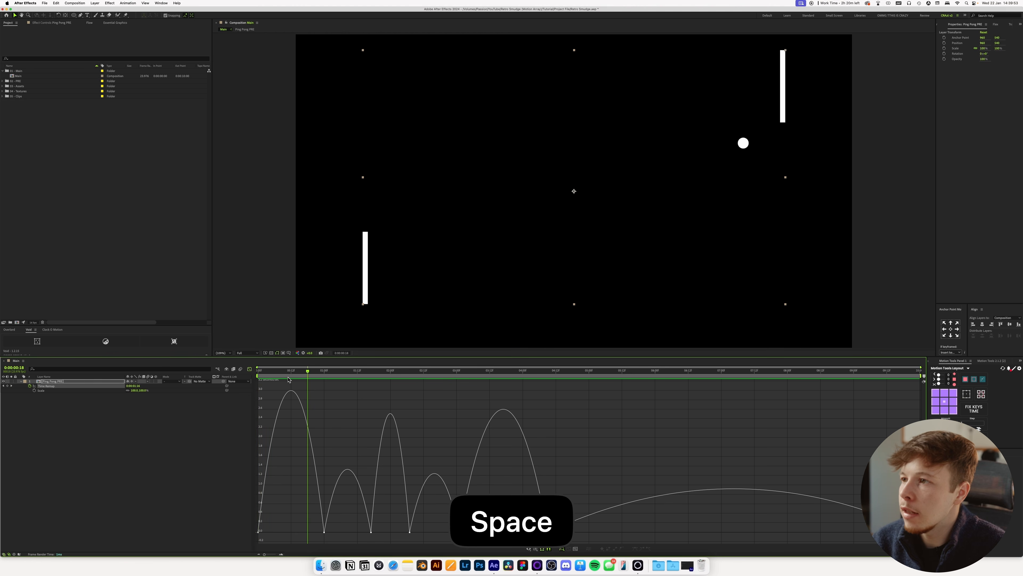
Extend the incoming ease of the 1:00 Time Remap keyframe back to about 0:12 for a fast start, and preview.
drag(271, 370, 289, 370)
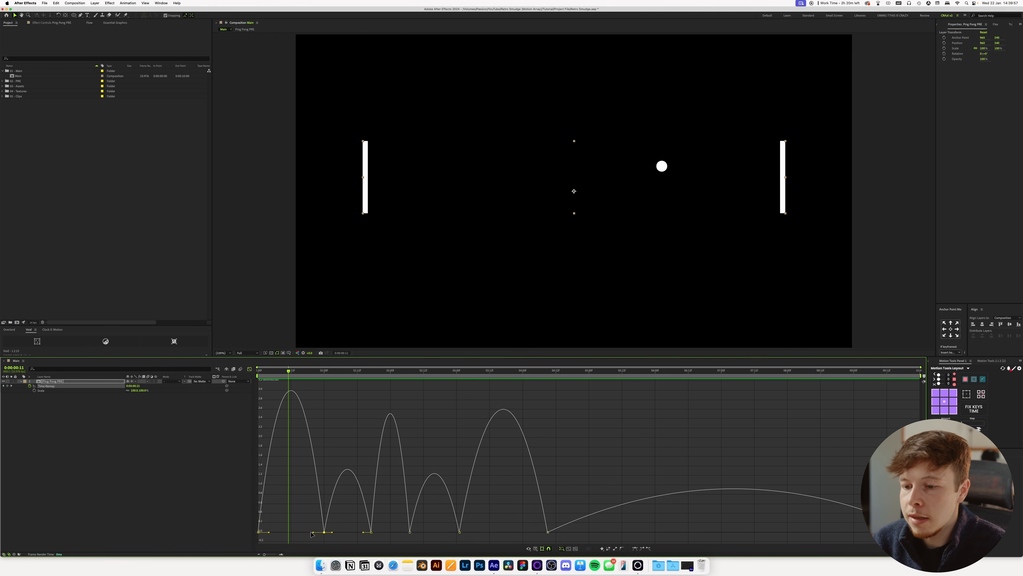
drag(312, 532, 290, 533)
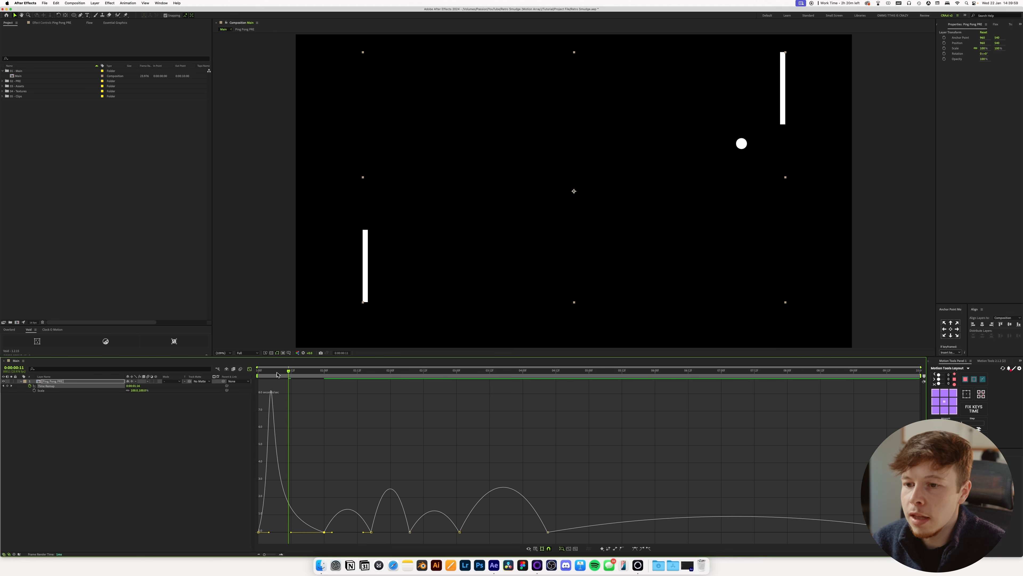
drag(288, 371, 245, 374)
key(space)
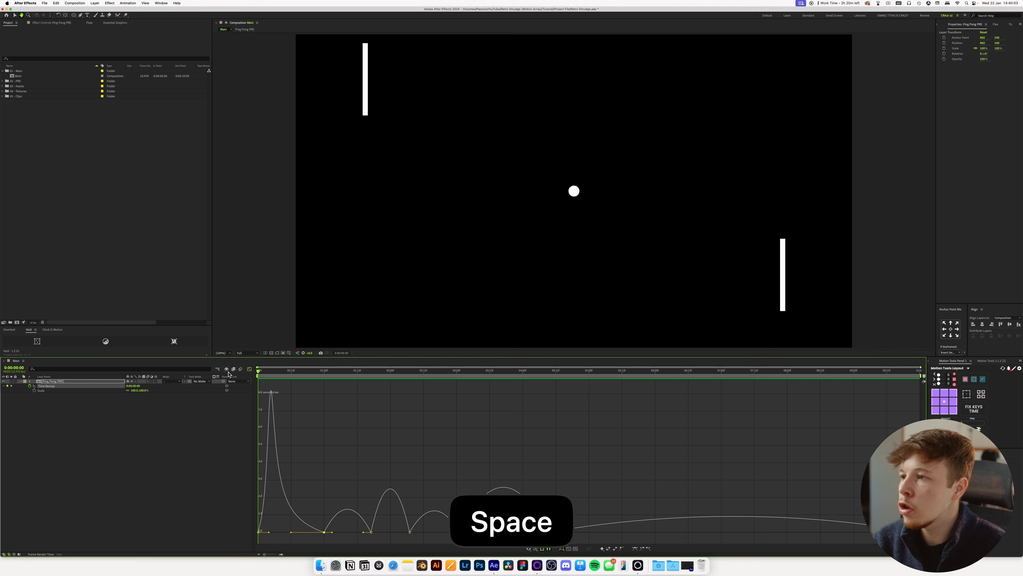
key(space)
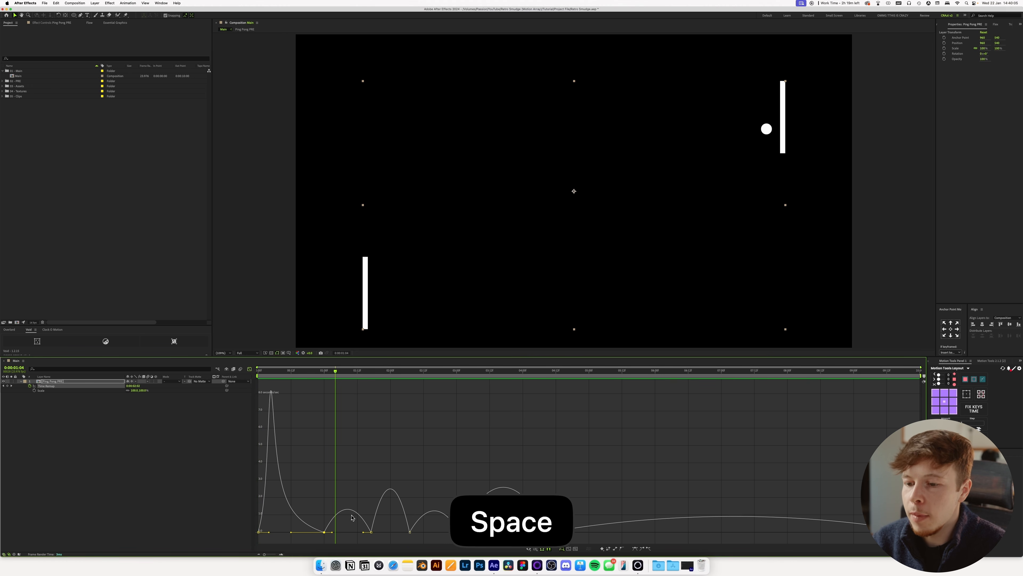
Raise the speed of the 1:00 Time Remap keyframe slightly above zero, lengthen its outgoing ease, and preview from the start.
mouse_move(333, 532)
mouse_down()
mouse_move(347, 532)
mouse_move(324, 527)
mouse_up()
drag(306, 374, 214, 372)
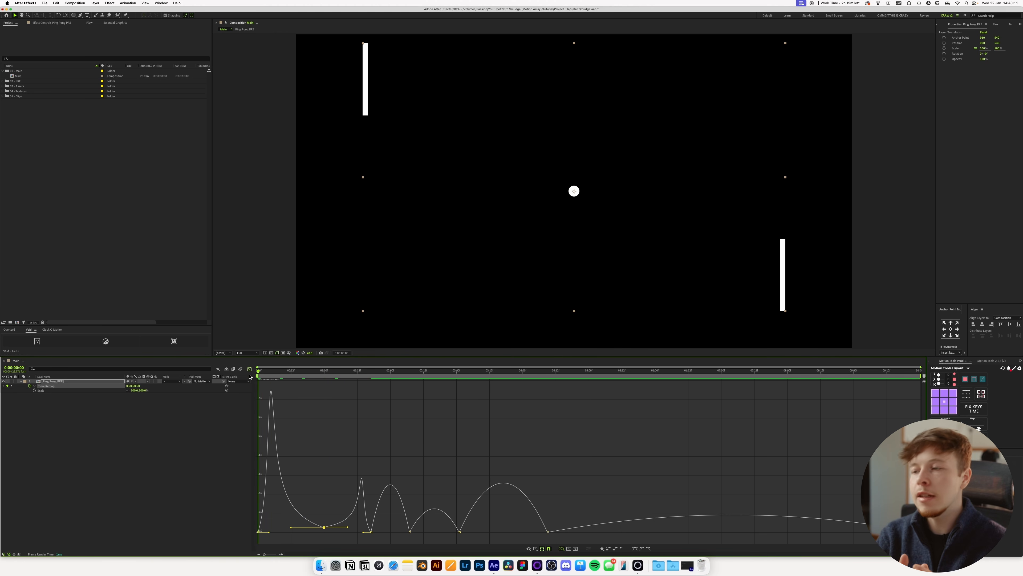
key(space)
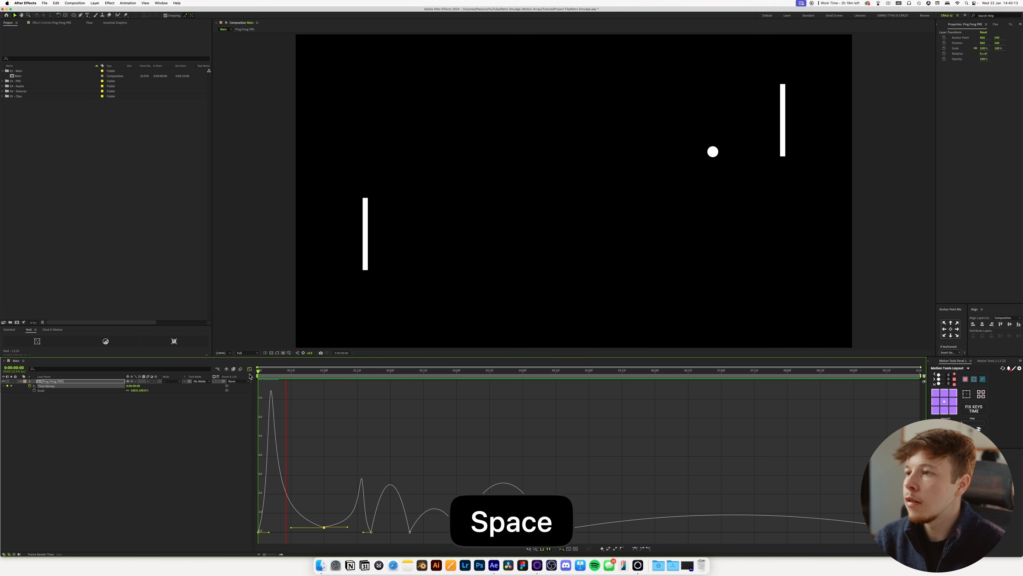
key(space)
Extend the incoming ease of the 1:17 Time Remap keyframe back to about 1:10 and preview the speed burst.
drag(333, 371, 352, 371)
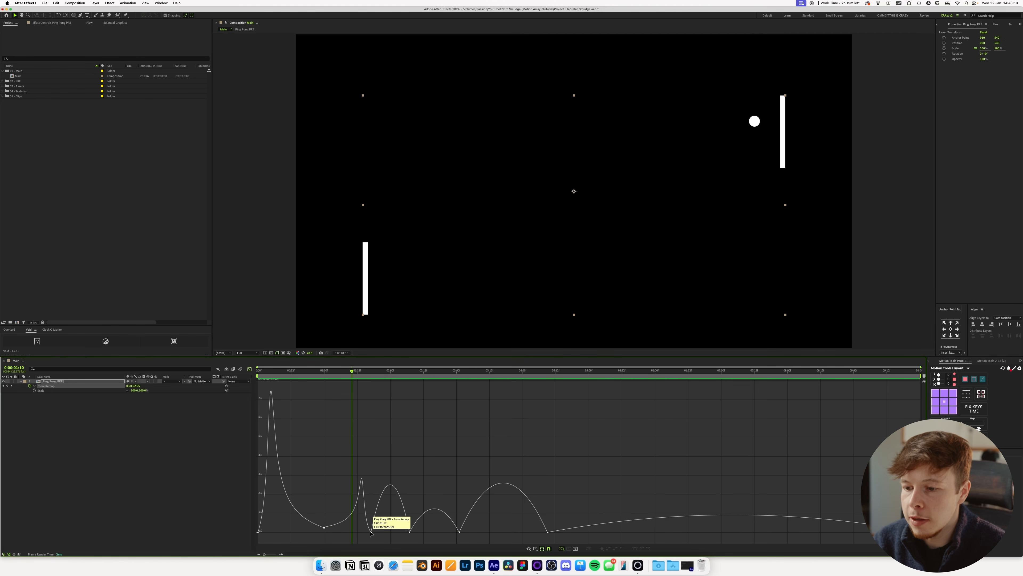
drag(364, 533, 353, 533)
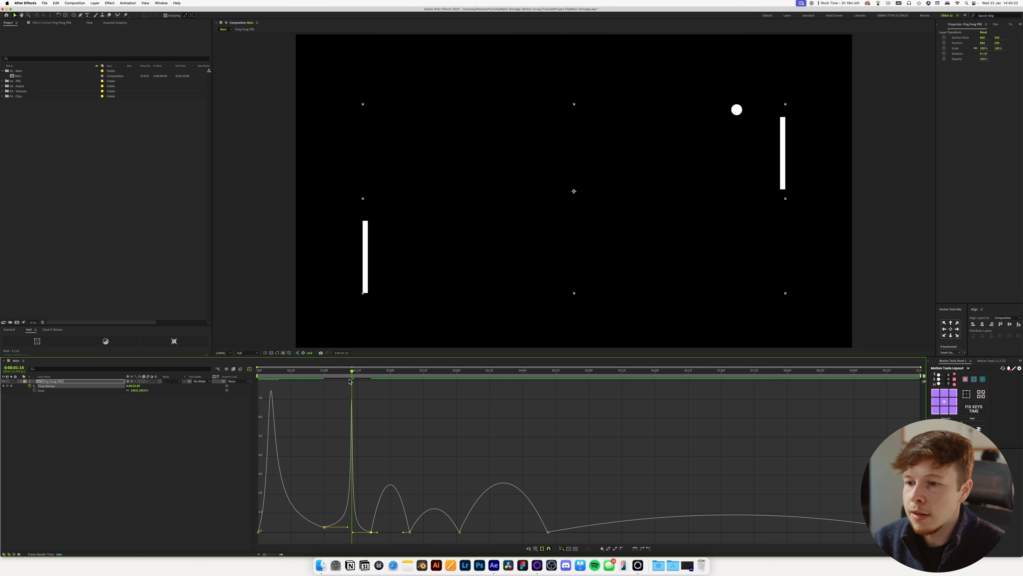
key(space)
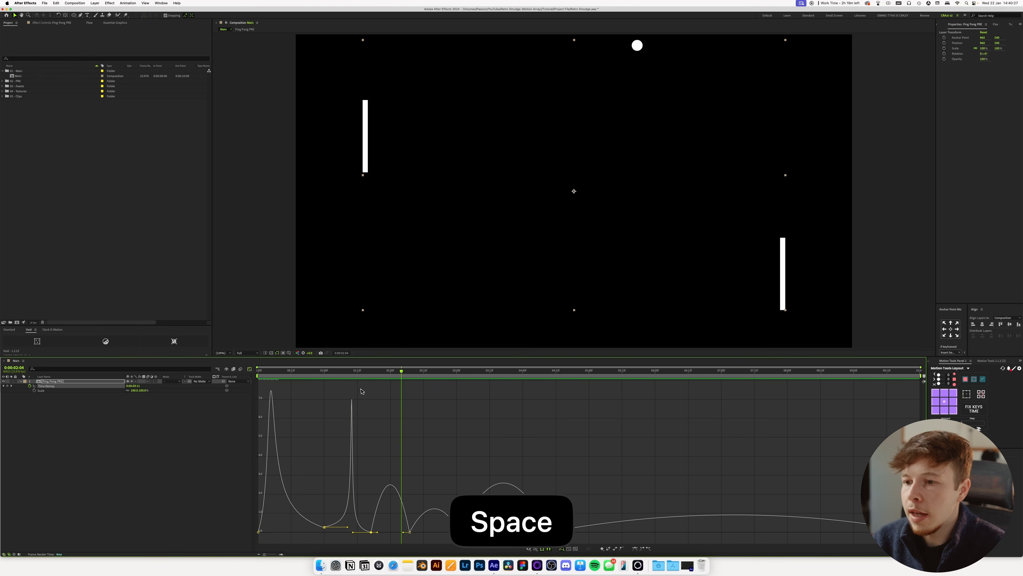
Delete the Time Remap keyframe at 1:17.
mouse_move(364, 371)
mouse_down()
mouse_move(348, 377)
mouse_move(365, 382)
mouse_up()
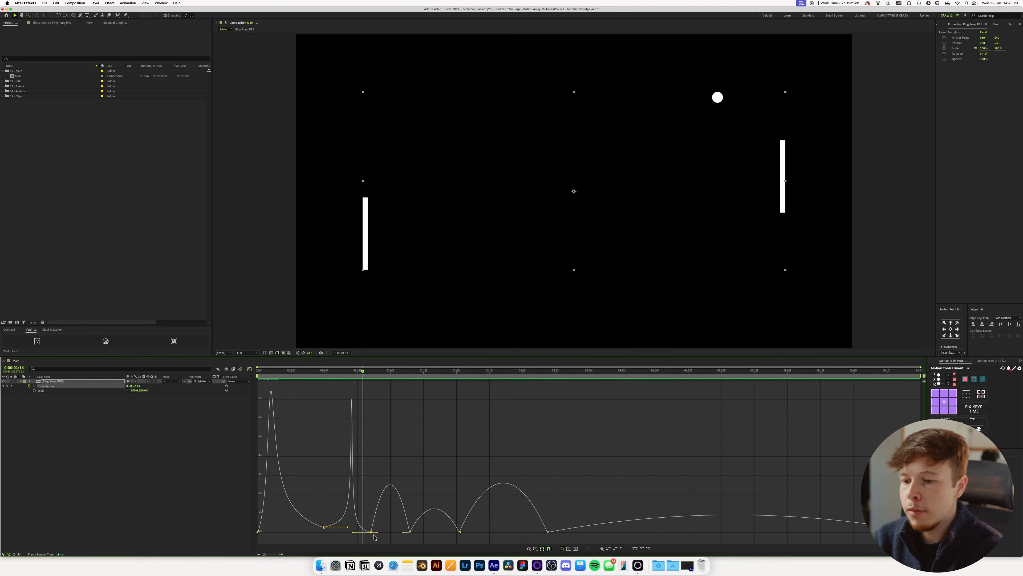
drag(360, 547, 360, 547)
key(BackSpace)
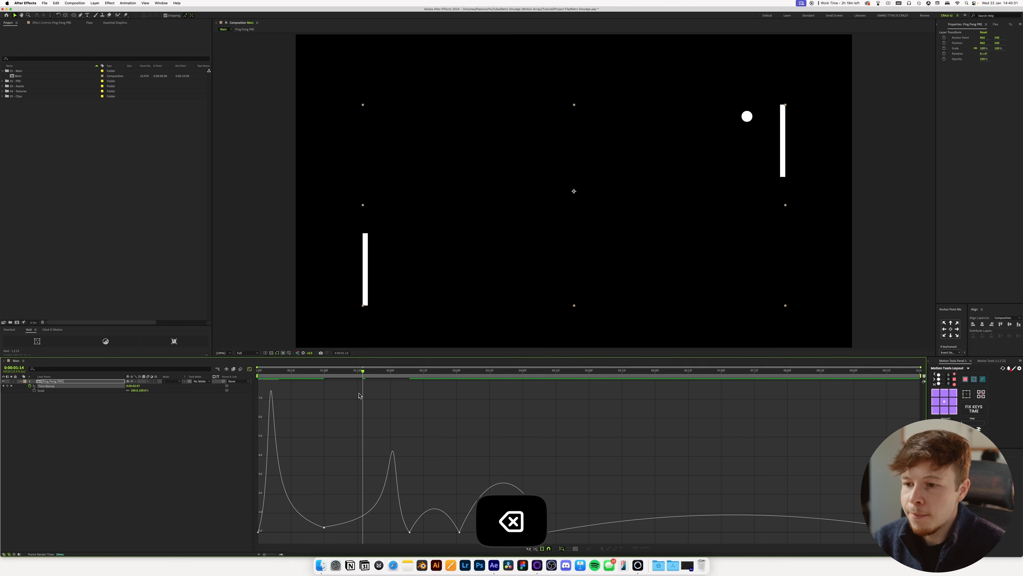
Reshape the speed curve between the 1:00 and 2:07 keyframes into a sharp peak near 1:14, raise the 2:07 keyframe's speed, and preview.
click(385, 485)
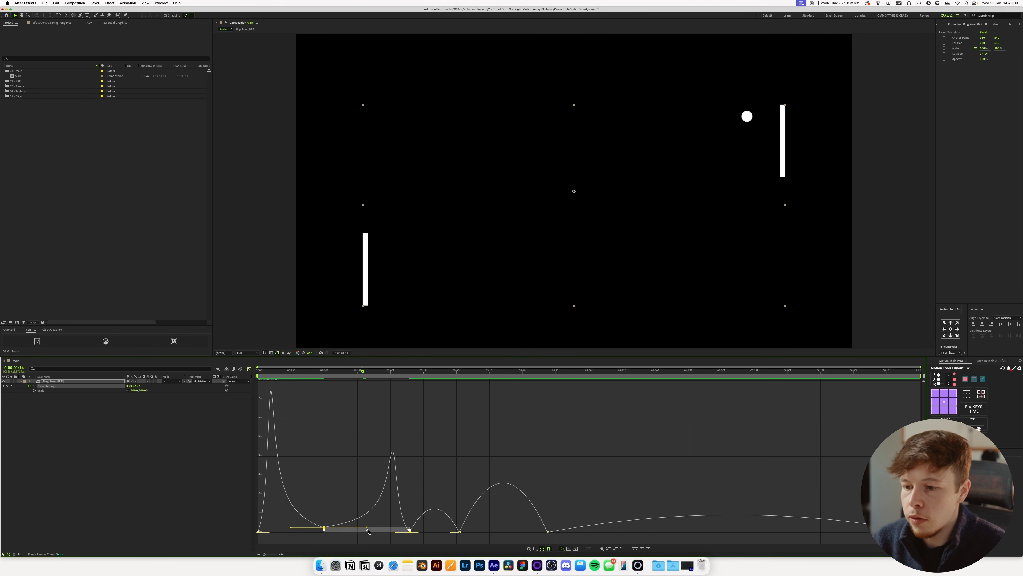
drag(367, 527, 358, 531)
key(super+z)
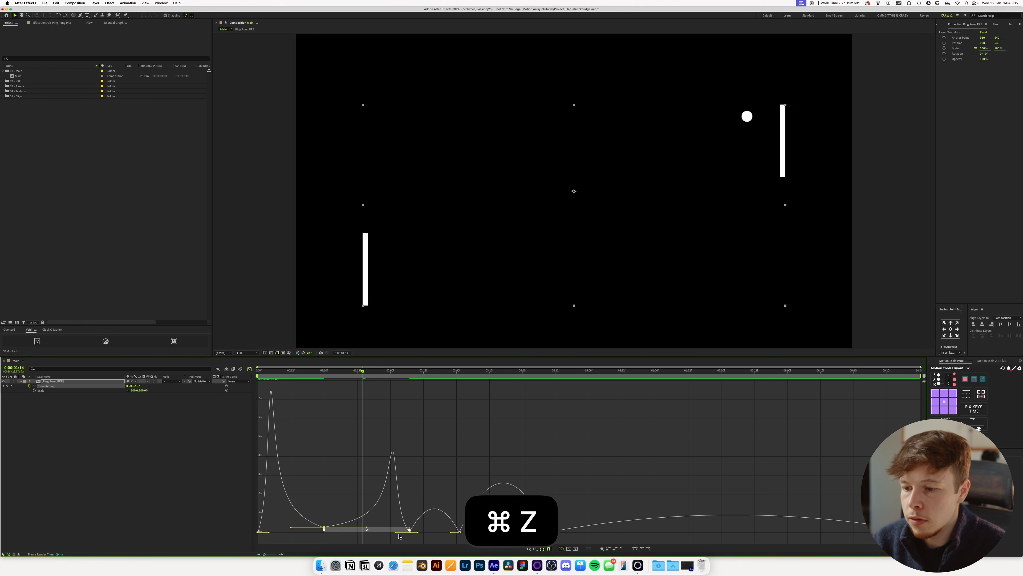
drag(396, 532, 362, 531)
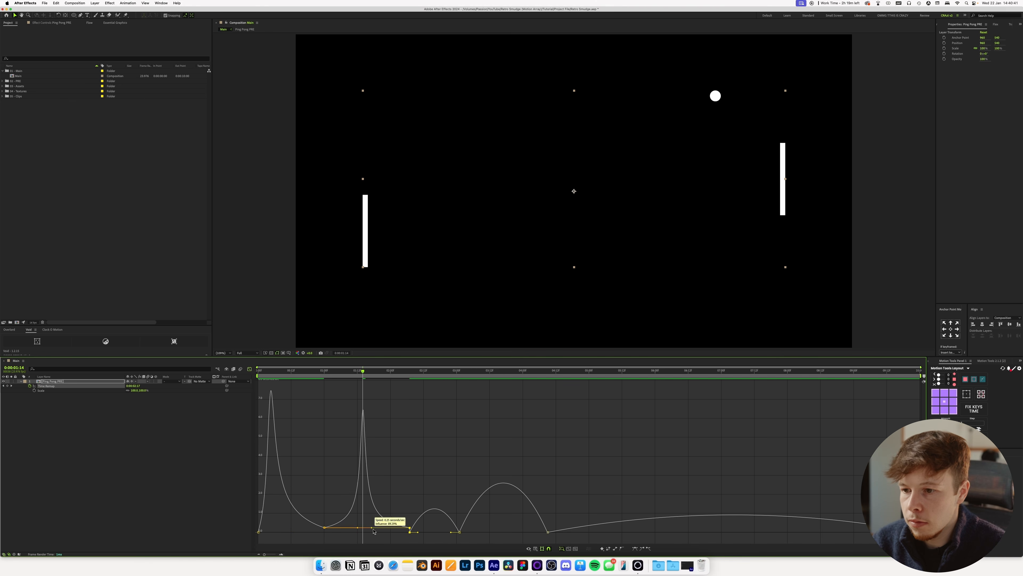
key(space)
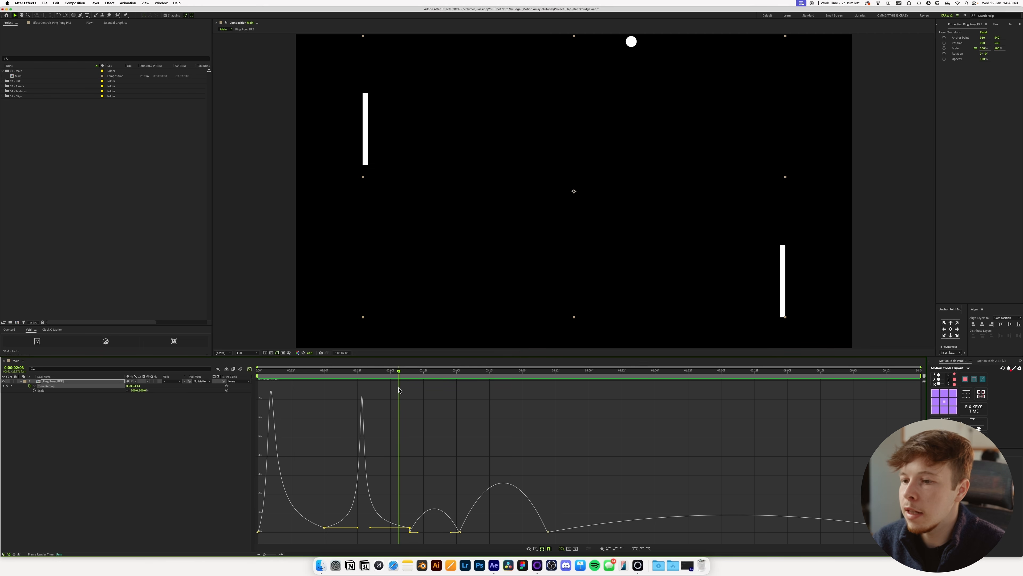
Extend the incoming ease of the 3:01 Time Remap keyframe, raise its speed above zero, and preview from 1:00.
drag(410, 532, 435, 532)
key(space)
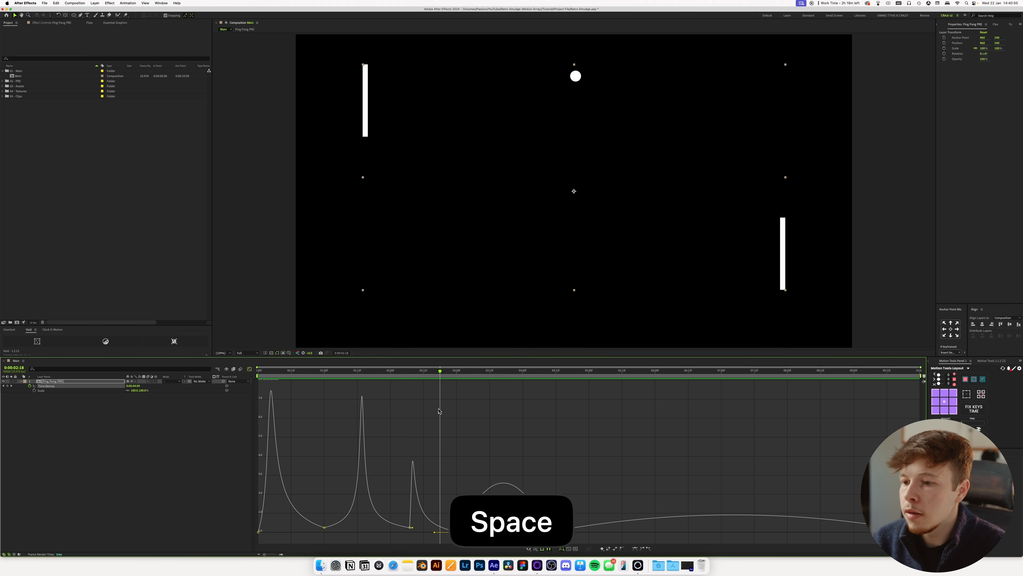
drag(459, 532, 462, 520)
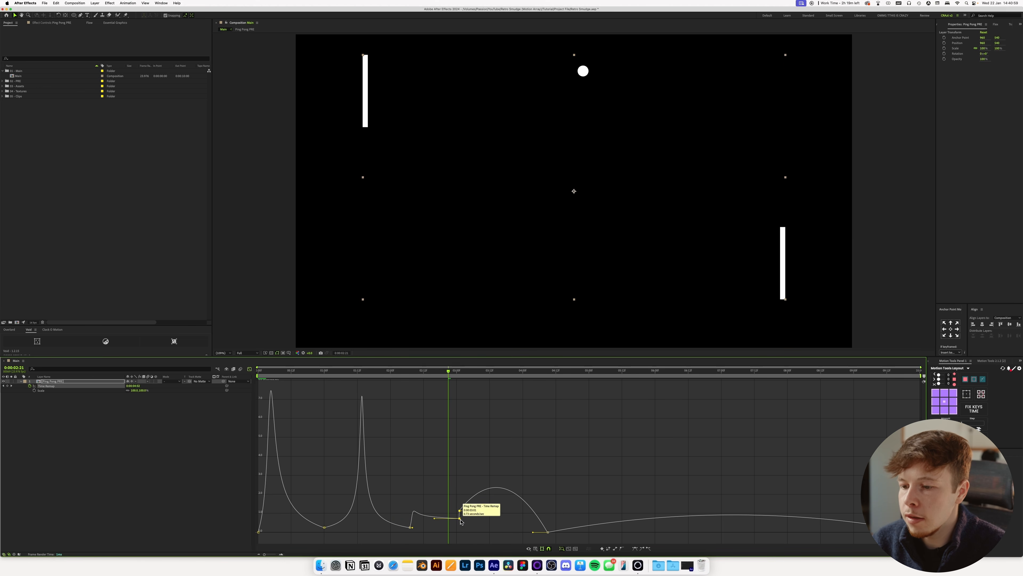
drag(392, 370, 327, 370)
key(space)
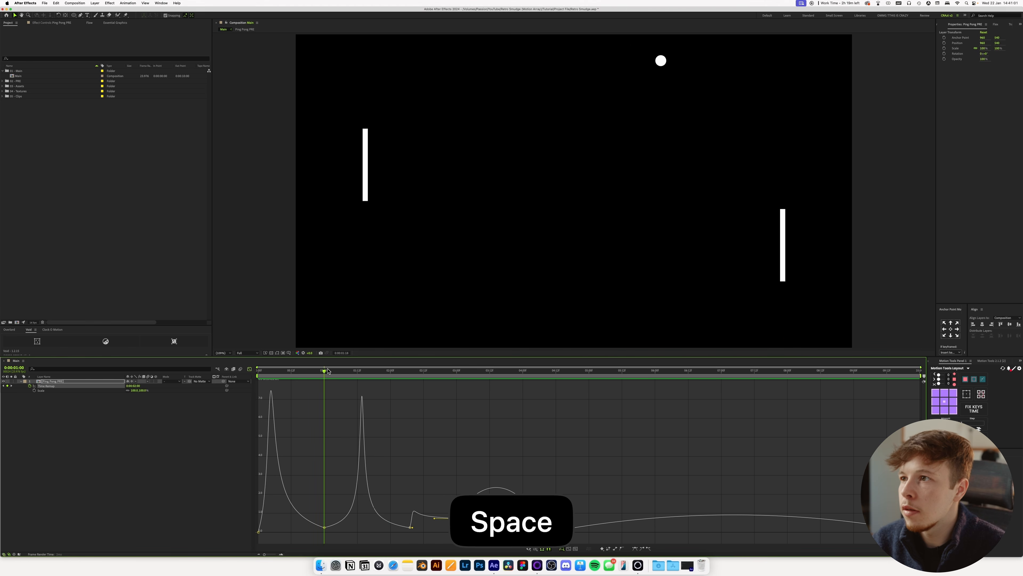
Reshape the speed curve after the 3:01 Time Remap keyframe into a sharp burst, move the 4:09 keyframe to 3:20, and preview.
key(space)
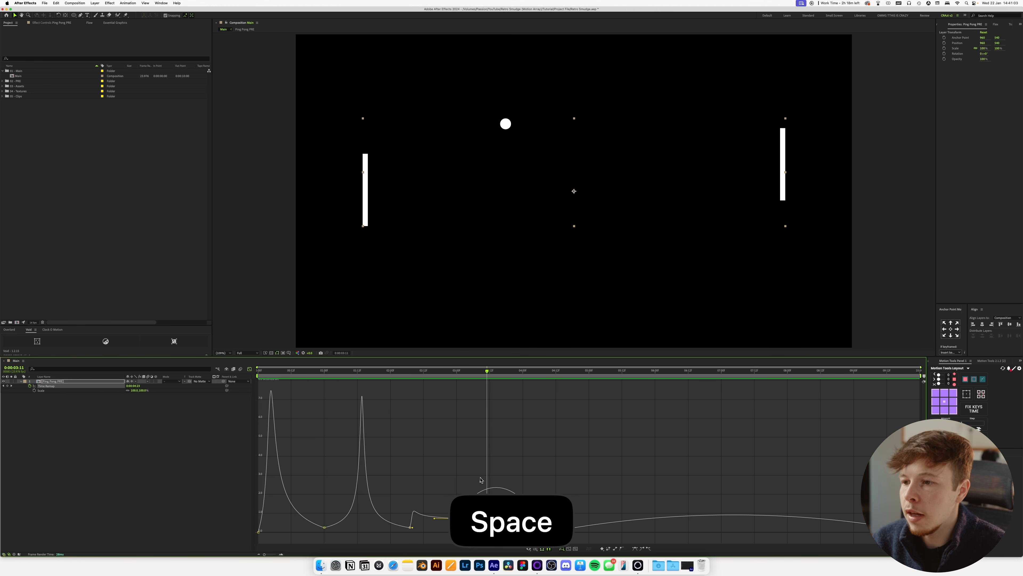
key(space)
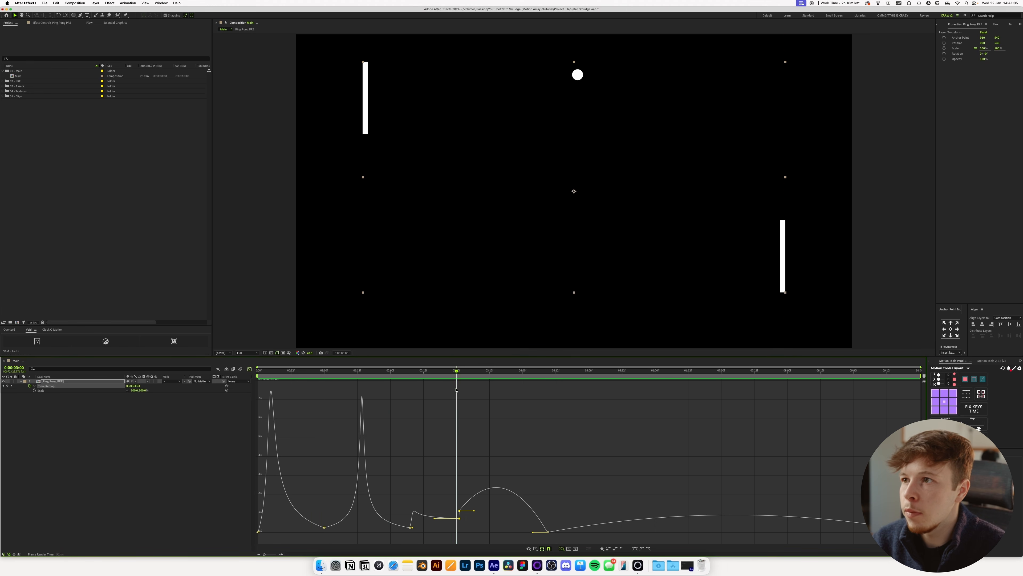
drag(475, 514, 502, 529)
key(space)
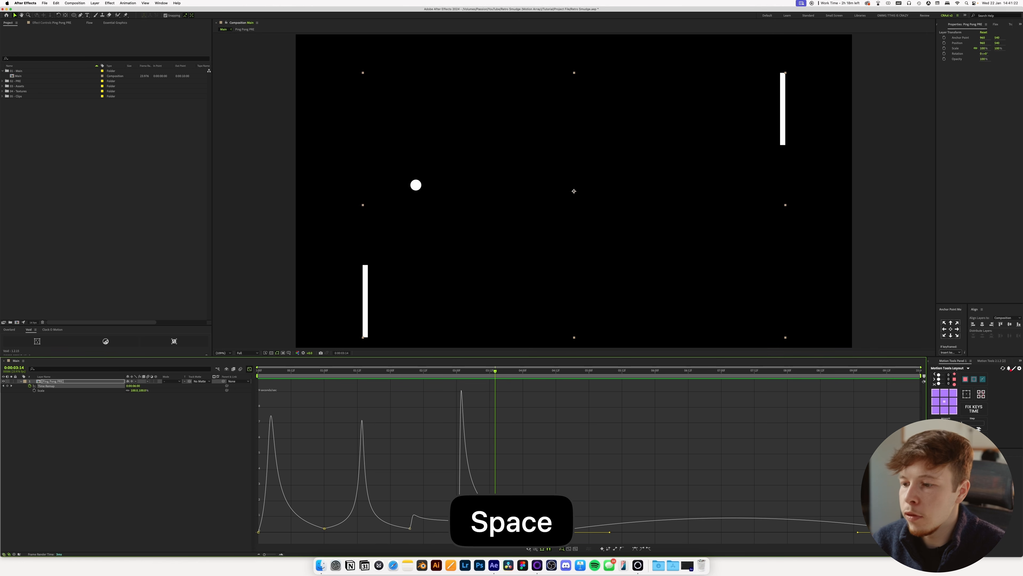
drag(547, 530, 513, 531)
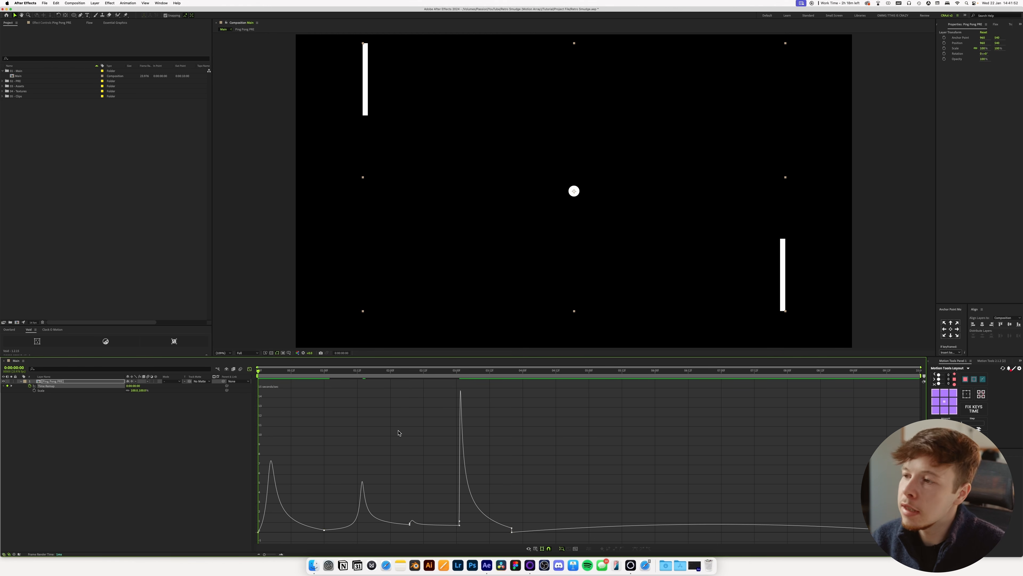
key(space)
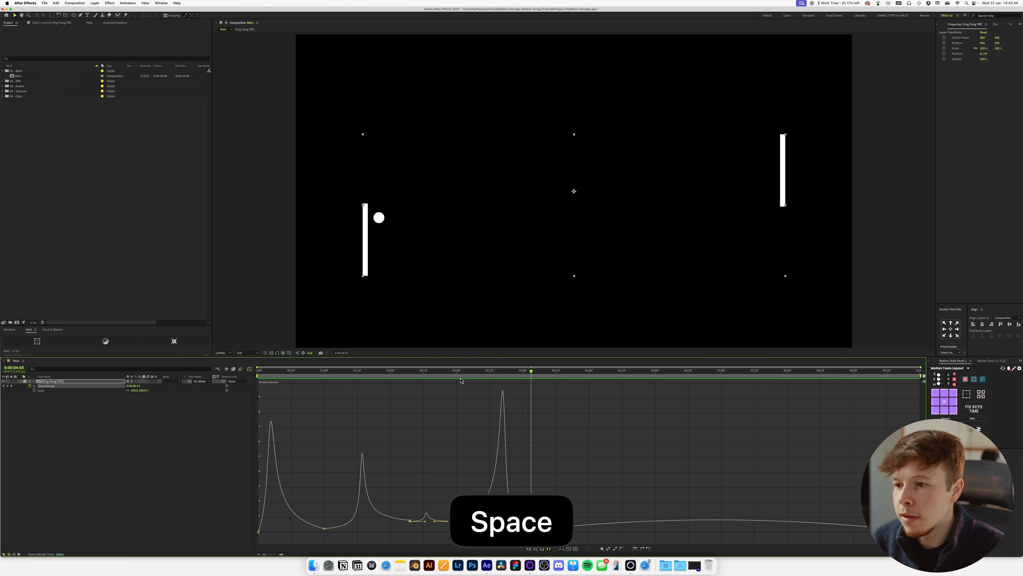
Undo the last adjustment, extend the 3:20 Time Remap keyframe's incoming ease back to about 3:16, and preview from about 2:21.
drag(455, 378, 425, 378)
key(space)
key(space)
drag(492, 375, 514, 377)
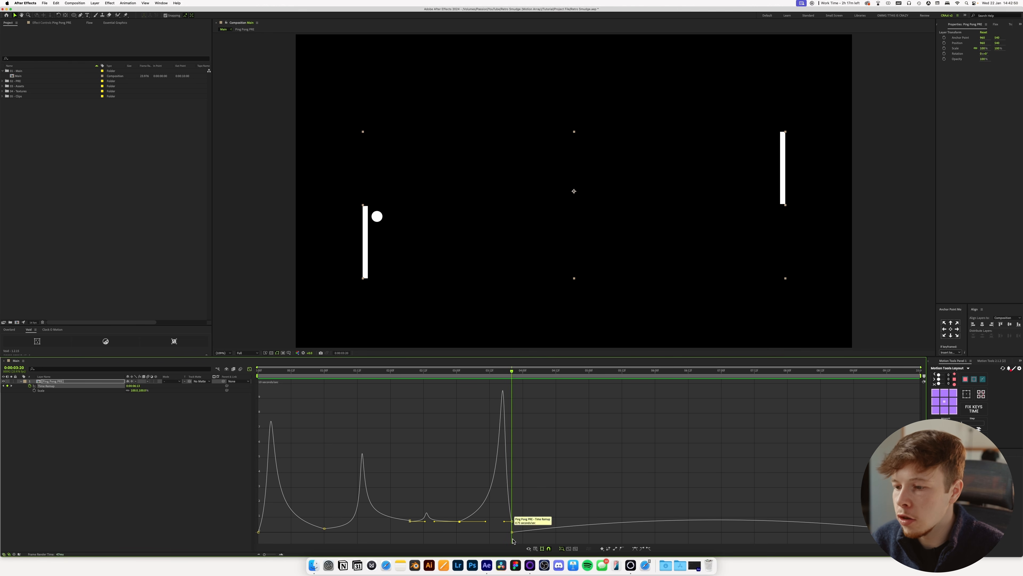
key(super+z)
drag(504, 521, 500, 522)
click(452, 376)
key(space)
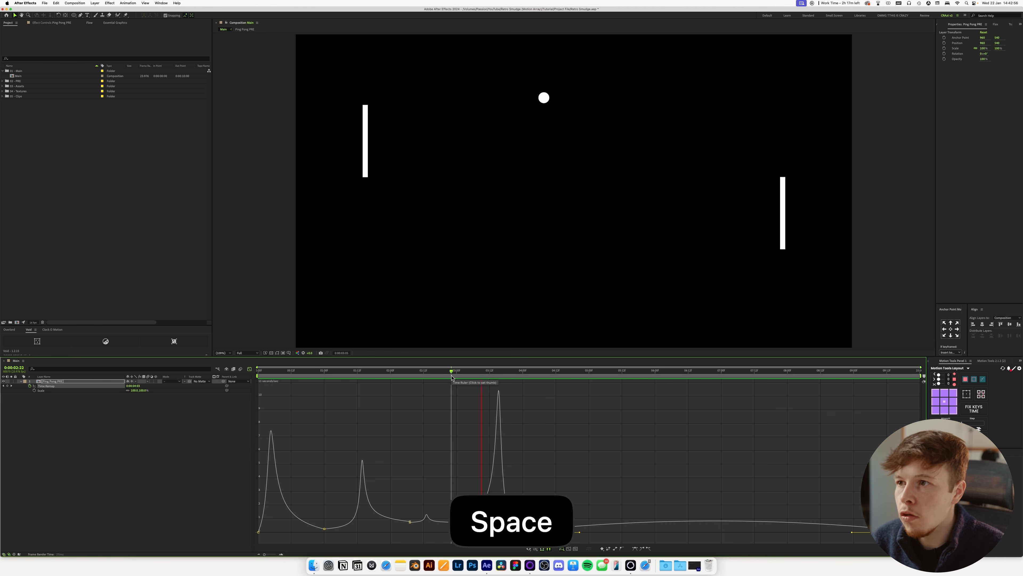
click(449, 373)
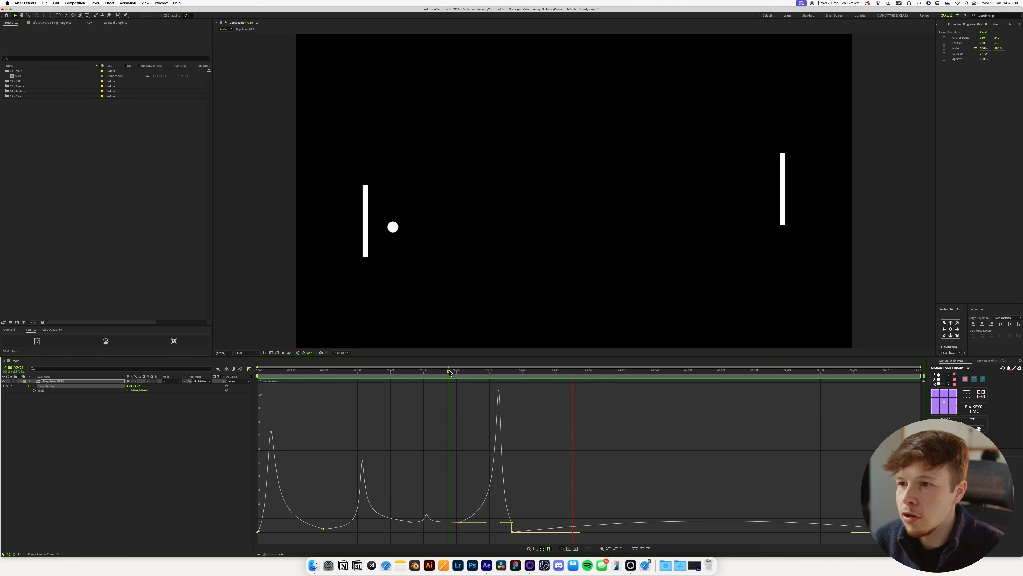
key(space)
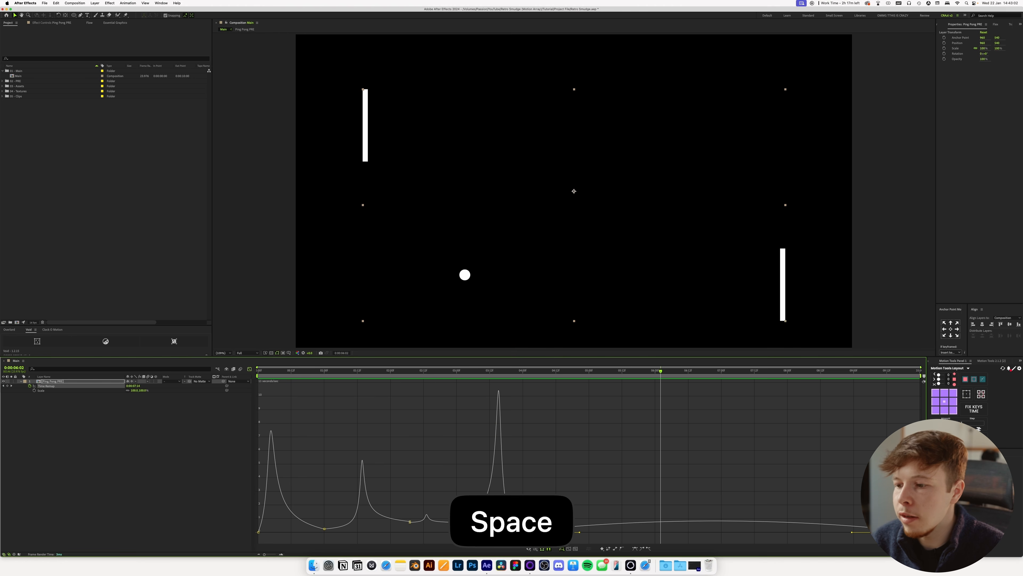
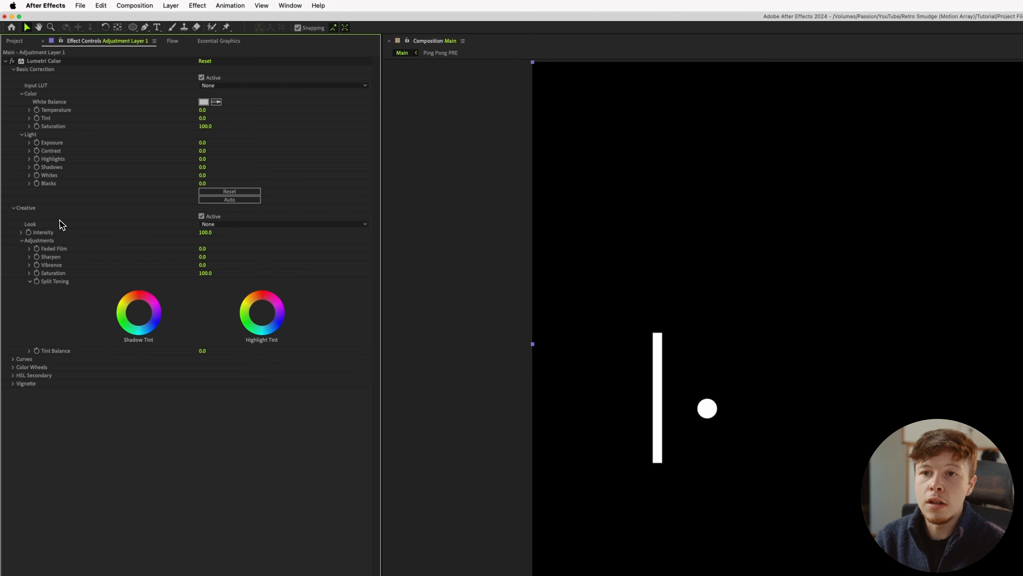
Load a LUT from the Channel X Analog Color LUTs folder as the Creative Look of the adjustment layer's Lumetri Color effect.
click(260, 225)
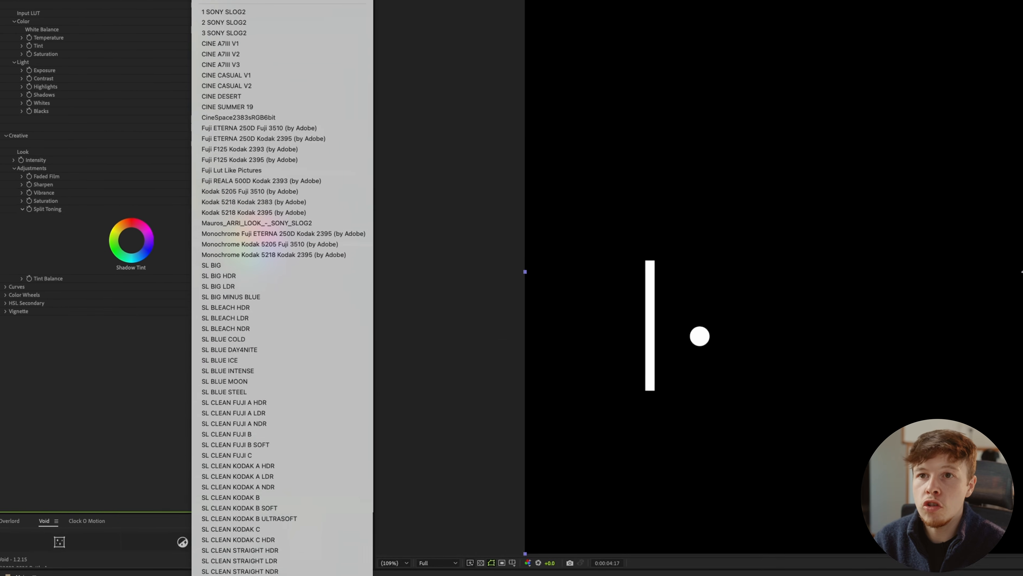
click(230, 63)
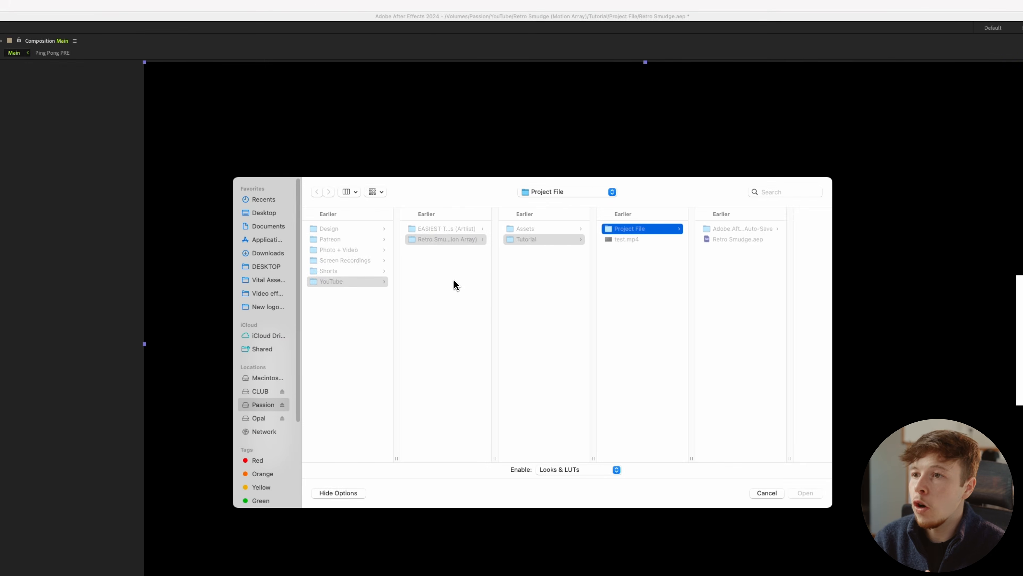
click(544, 230)
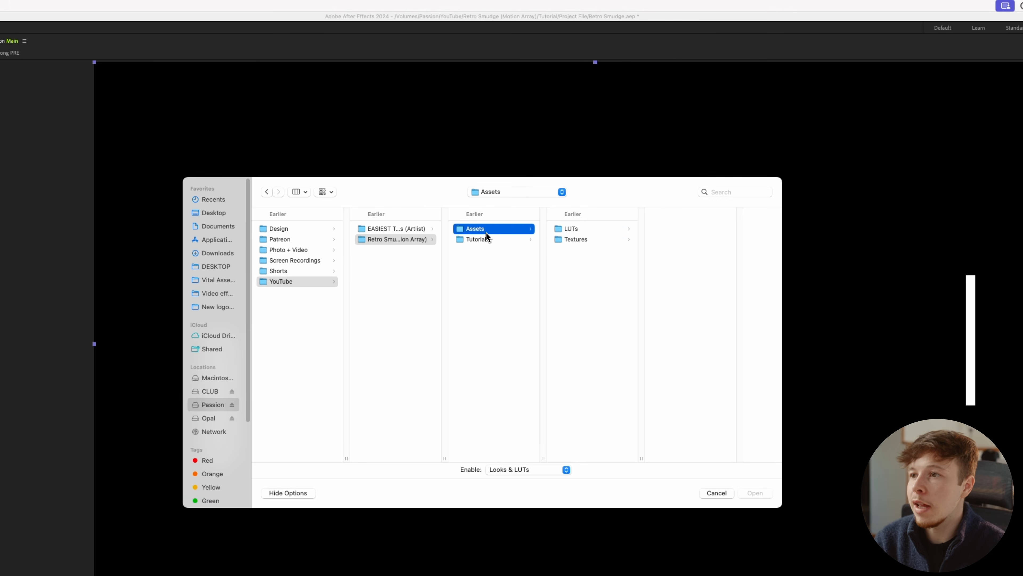
click(572, 229)
click(692, 229)
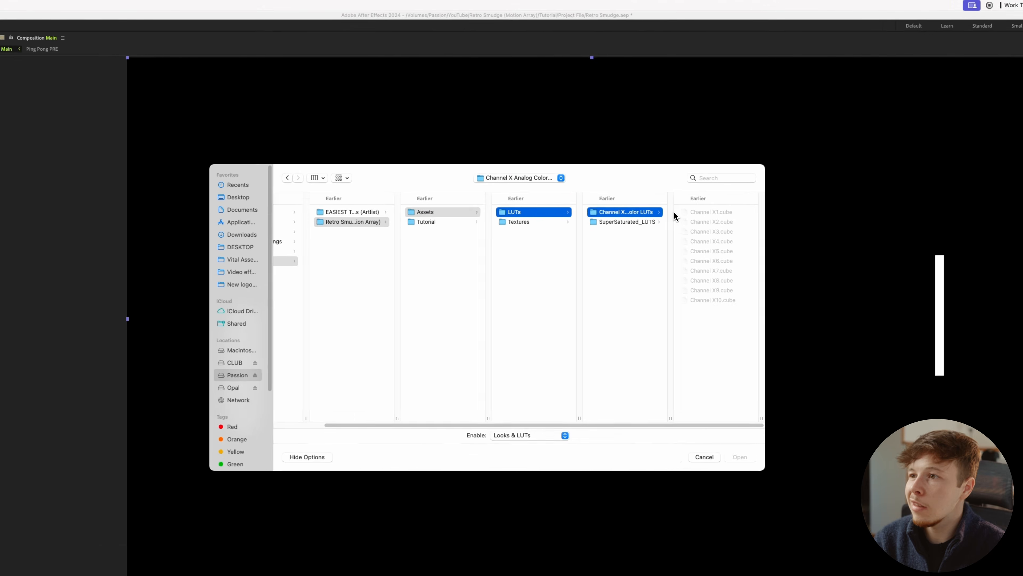
click(724, 249)
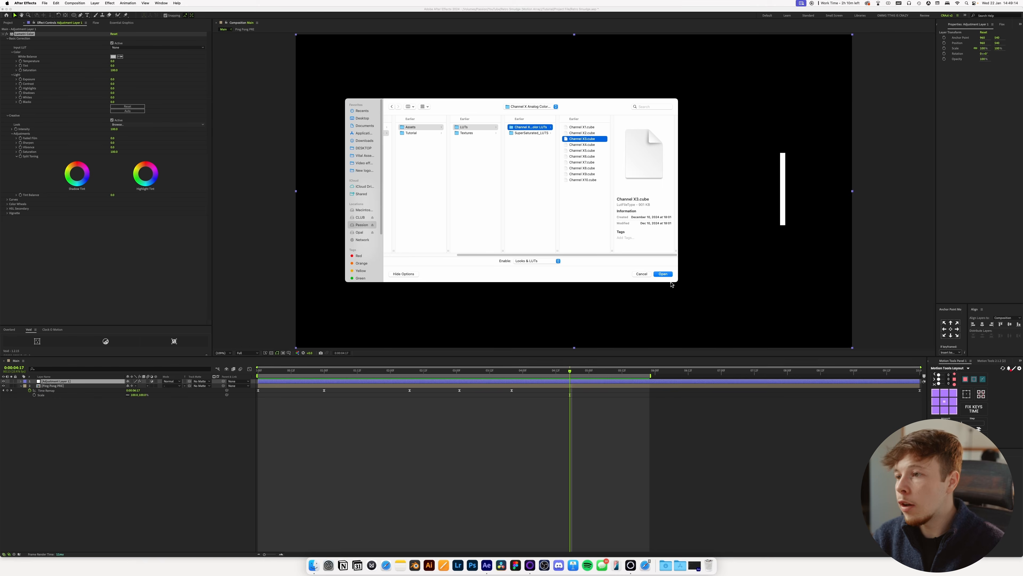
click(672, 276)
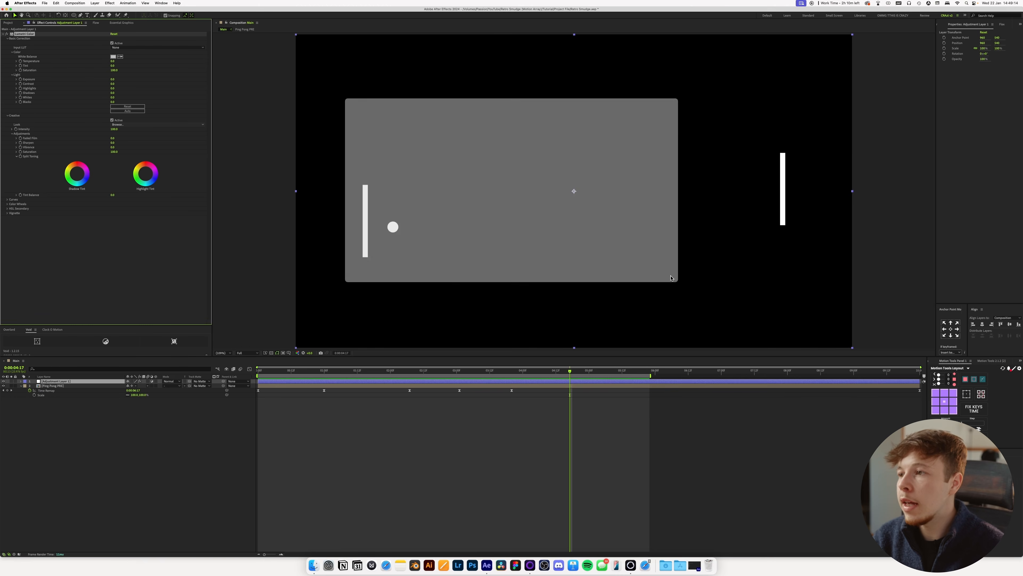
click(214, 451)
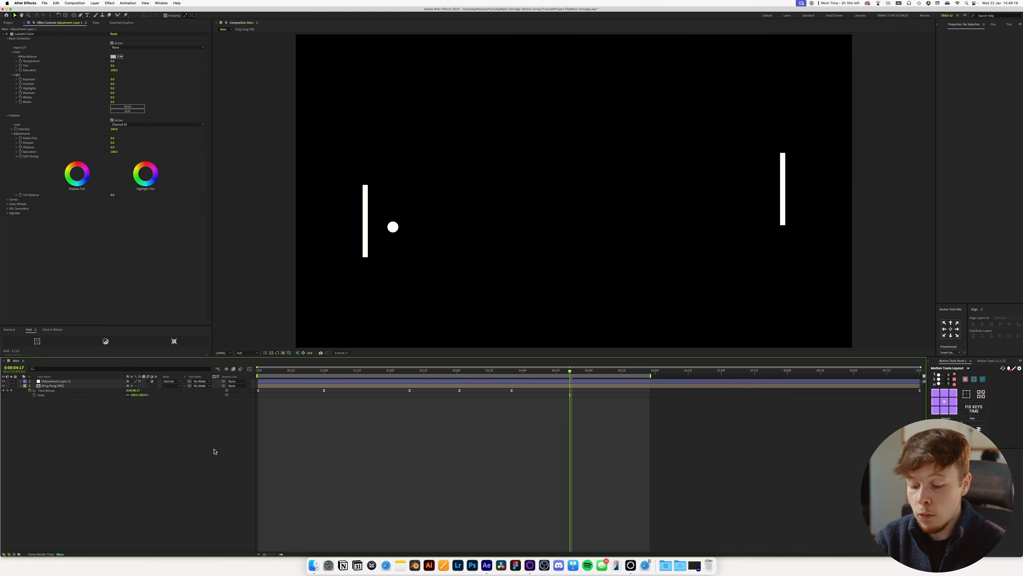
Create a medium gray-red solid and place it below the Ping Pong PRE layer.
key(super+y)
click(344, 205)
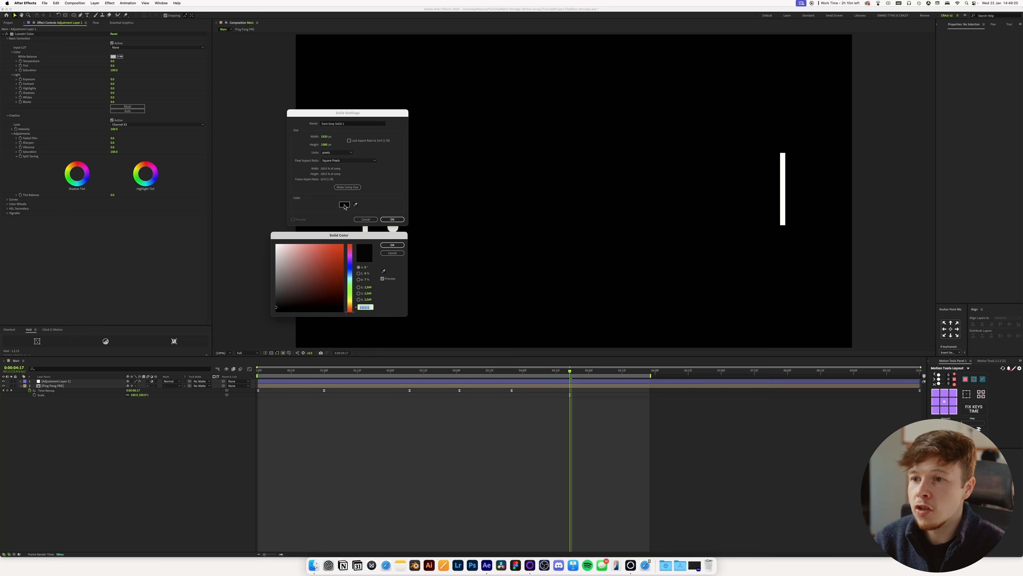
click(393, 245)
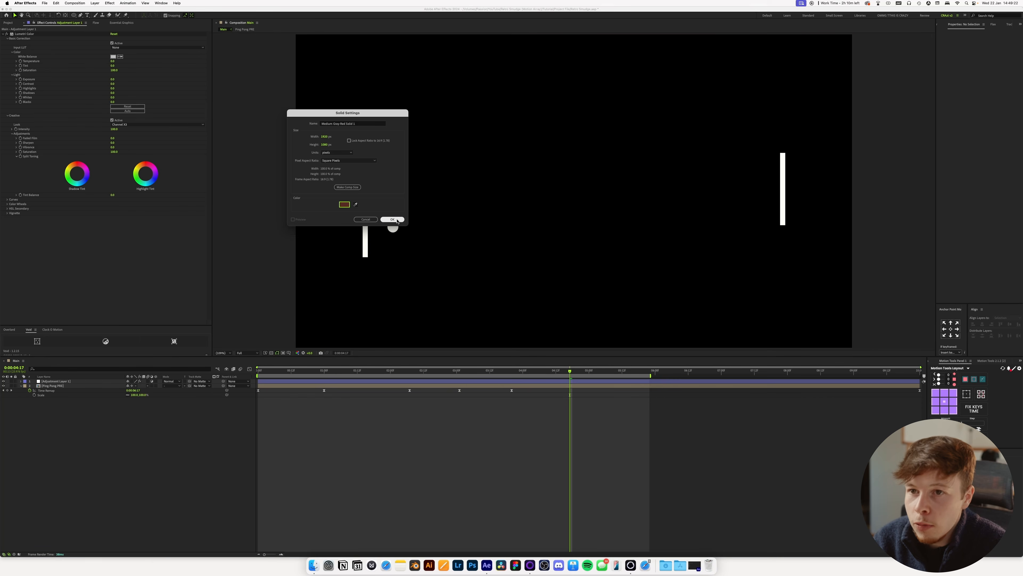
click(392, 220)
drag(75, 383, 64, 417)
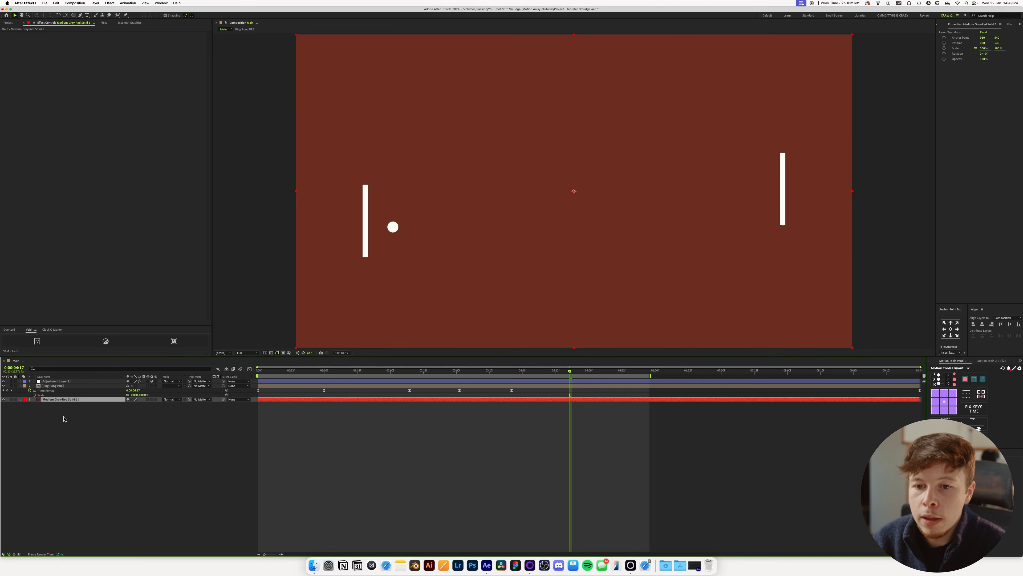
Toggle the adjustment layer's visibility to compare the color look, and delete the gray-red test solid.
click(5, 383)
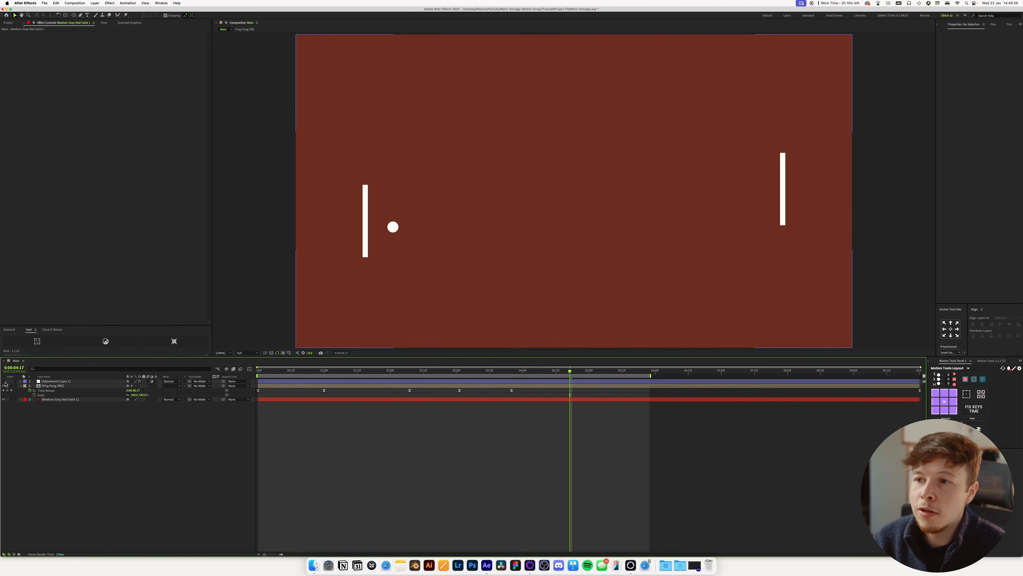
click(5, 382)
click(5, 383)
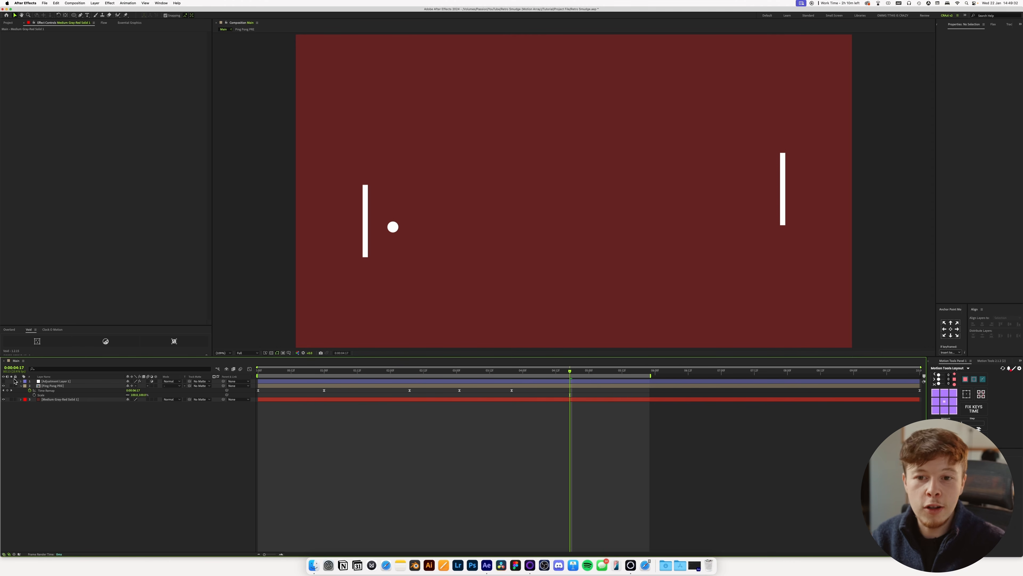
click(48, 400)
key(BackSpace)
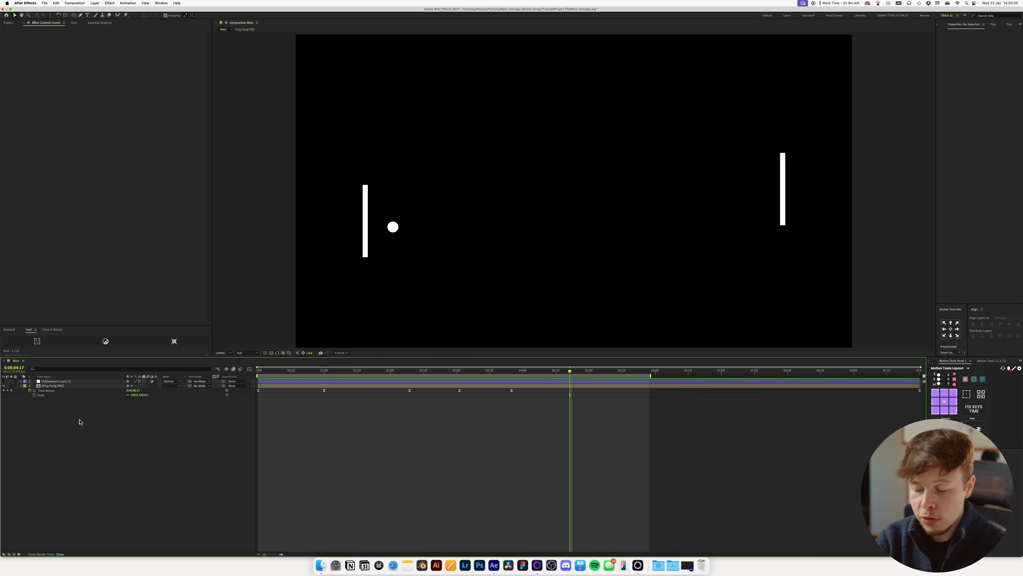
Create a new black solid named BG.
key(super+y)
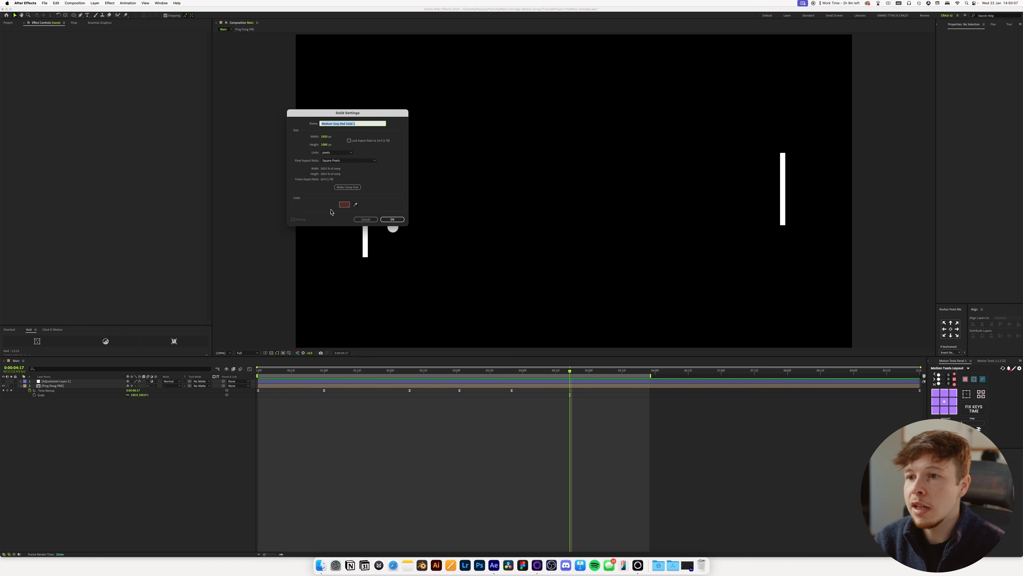
click(344, 204)
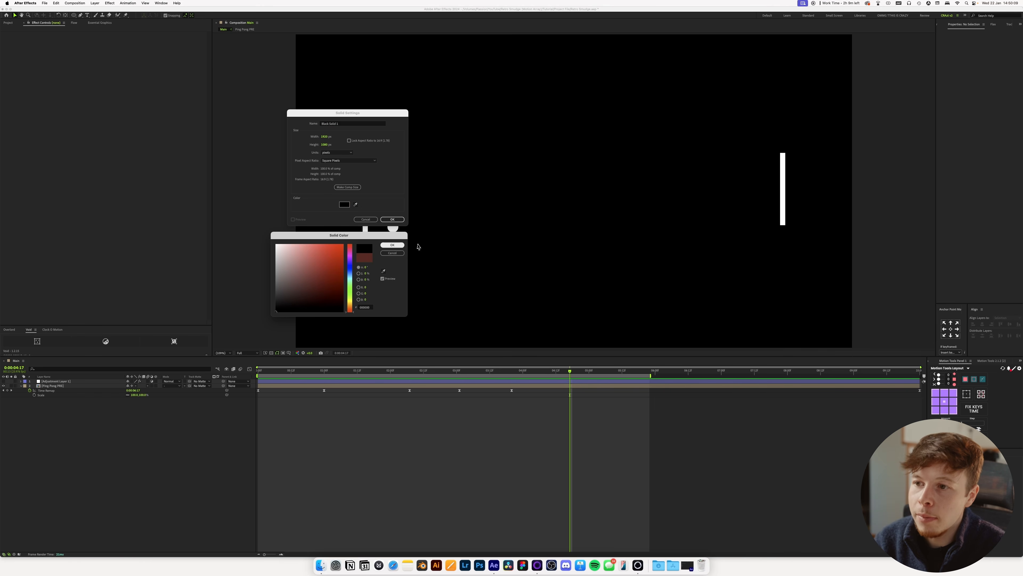
click(394, 245)
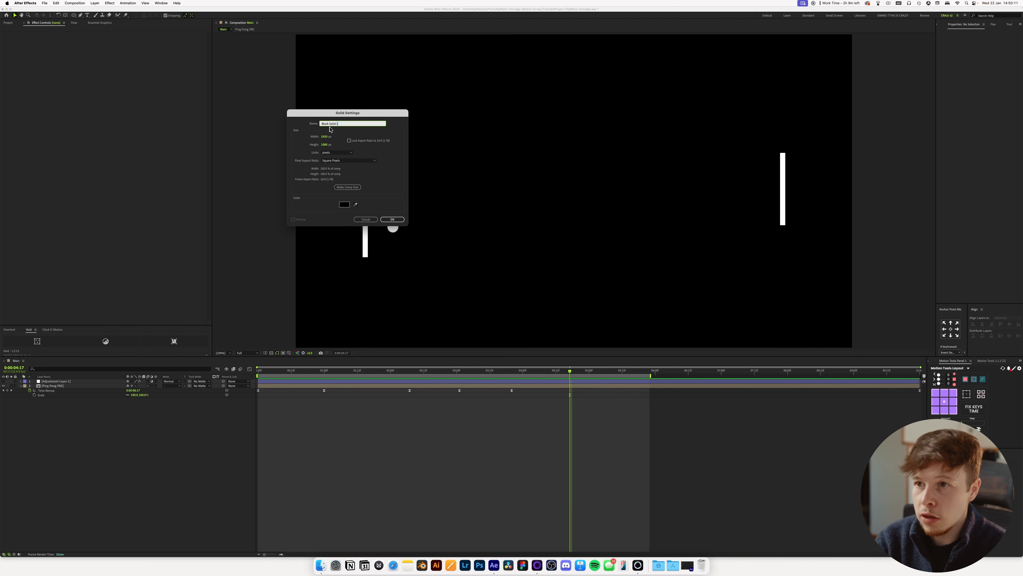
text(BG)
key(Return)
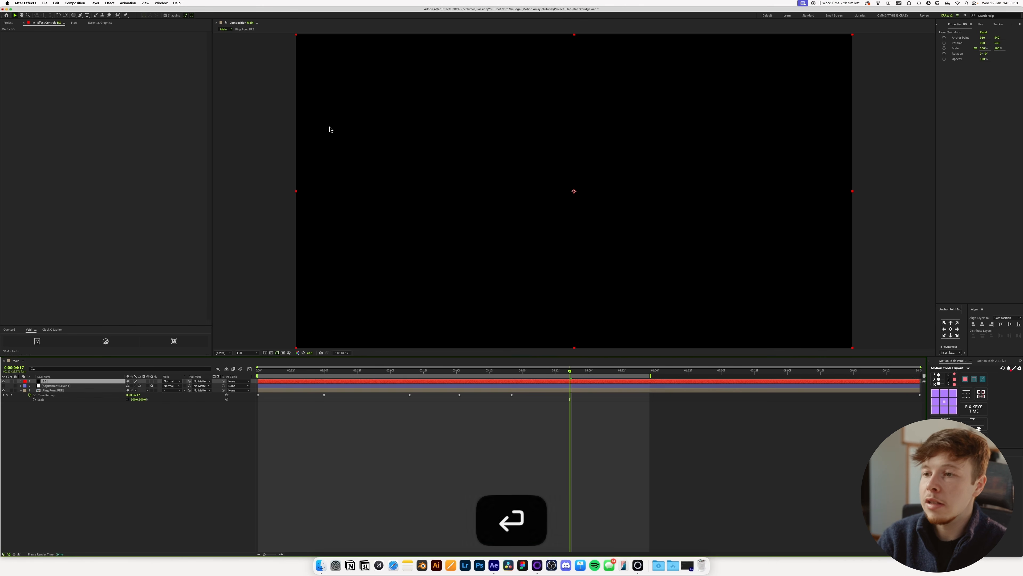
Apply the Gradient Ramp effect to the BG solid and move the layer to the bottom of the layer stack.
key(ctrl+space)
text(ramp)
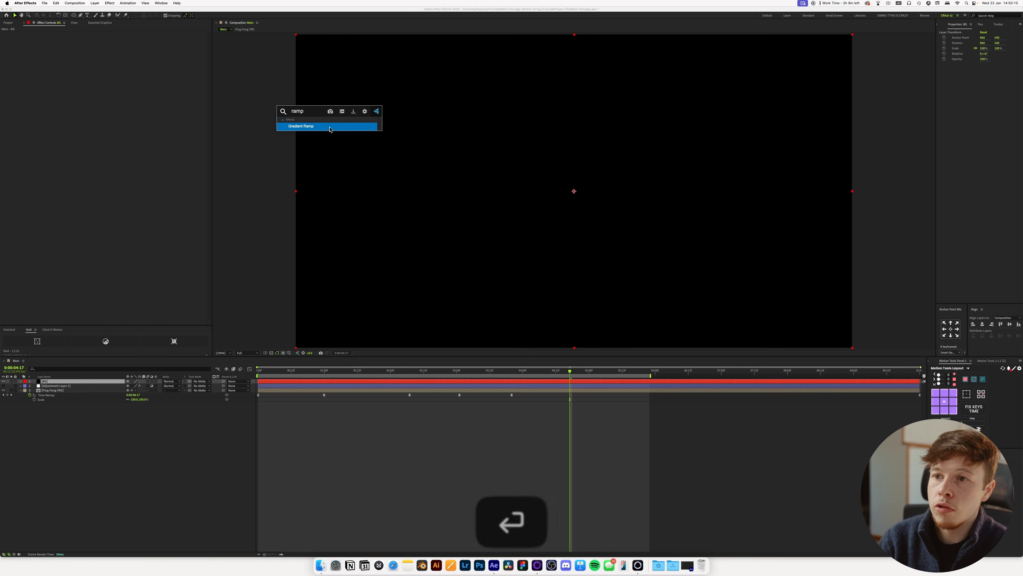
key(Return)
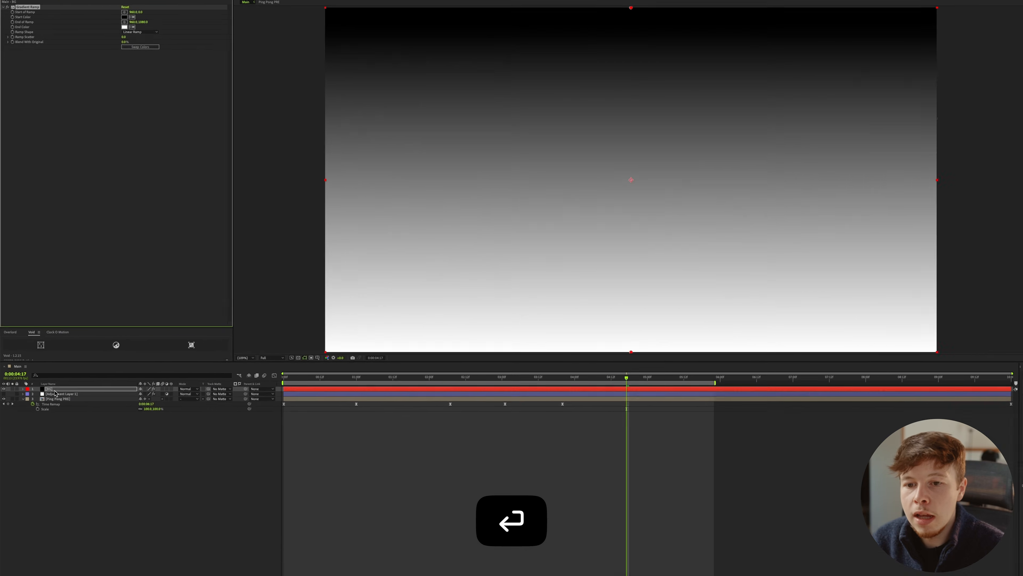
drag(65, 381, 49, 412)
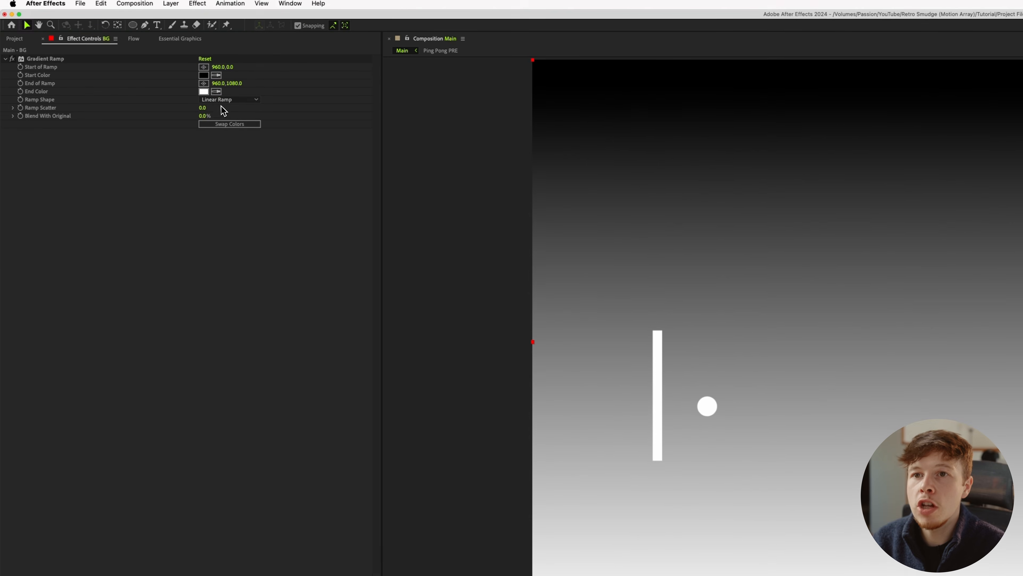
Make the Gradient Ramp a Radial Ramp, set its start point to 960, 540, and swap its colors.
click(224, 103)
click(224, 124)
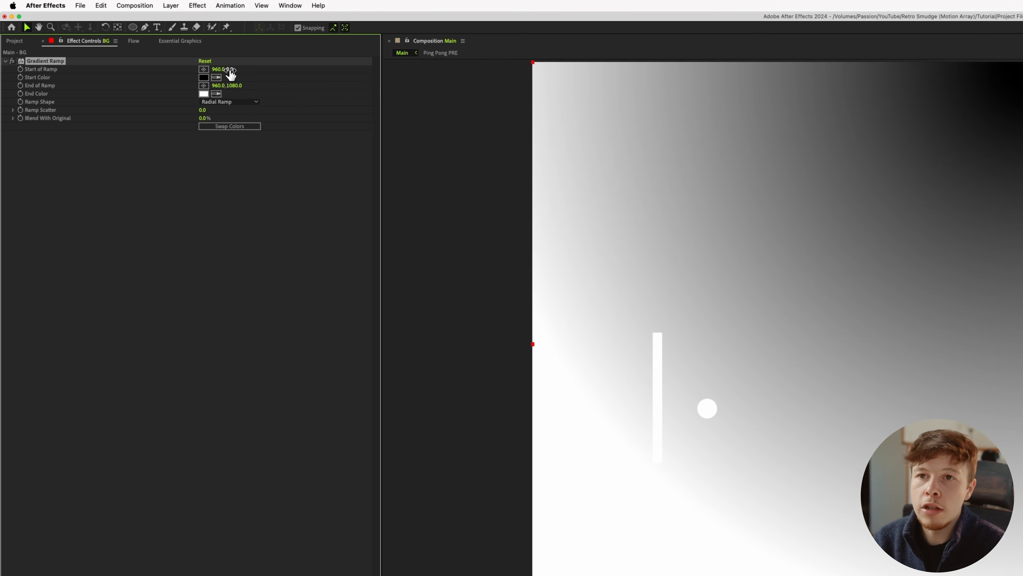
key(Return)
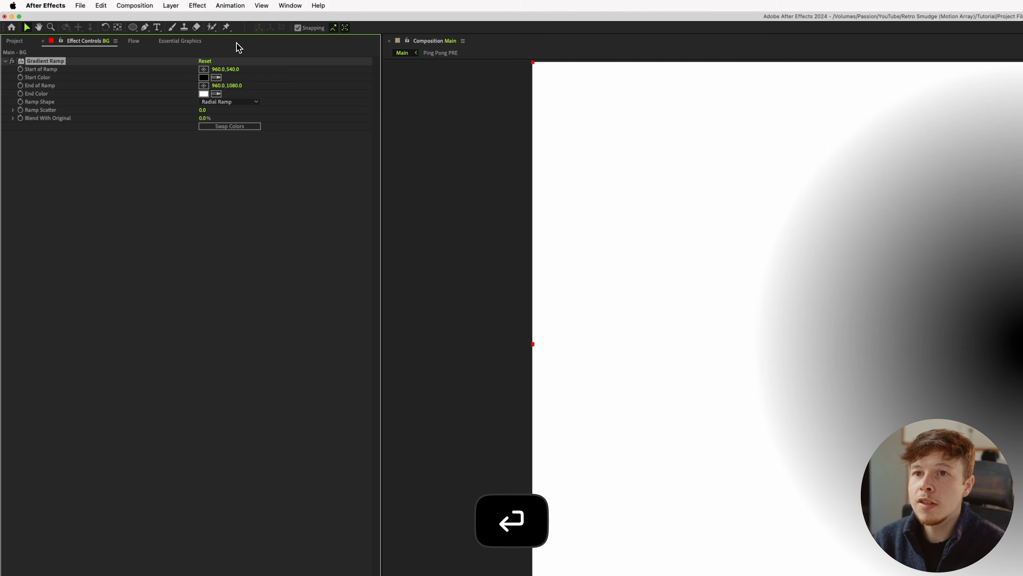
click(208, 127)
Set the Gradient Ramp's start color to a dark navy blue, about #1B1F2D.
click(205, 78)
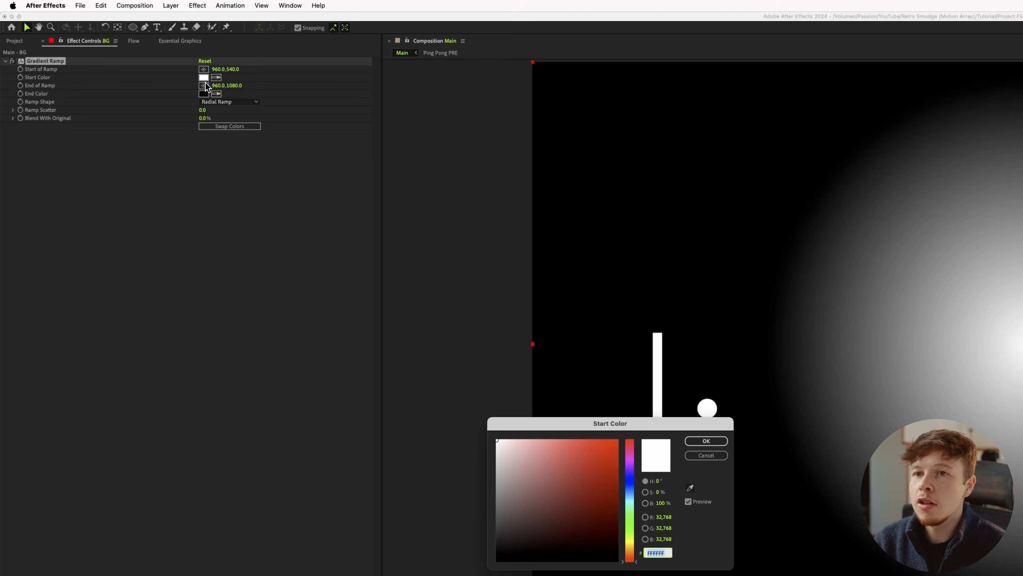
drag(631, 538, 632, 495)
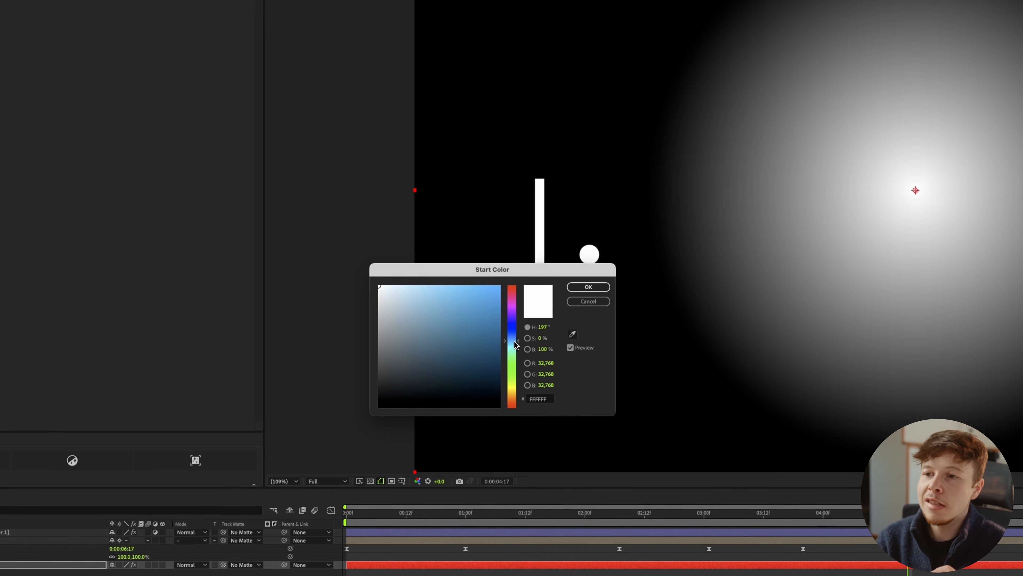
drag(517, 345, 518, 336)
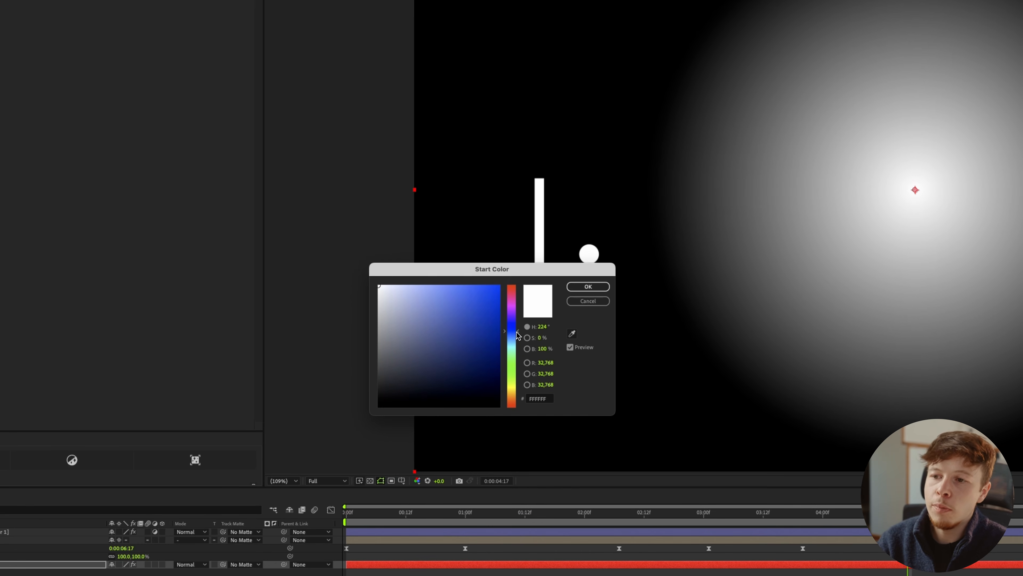
click(429, 389)
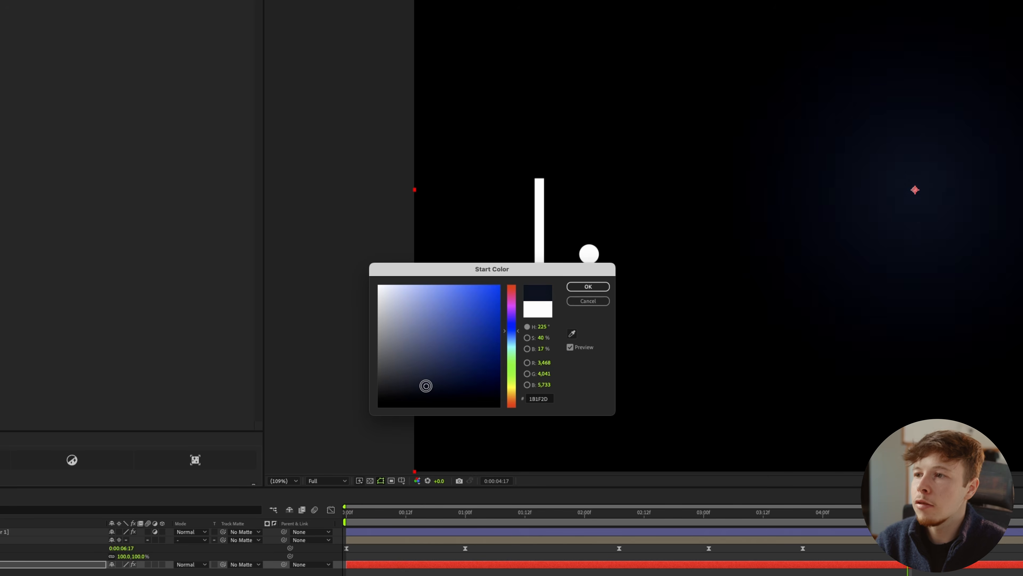
click(587, 286)
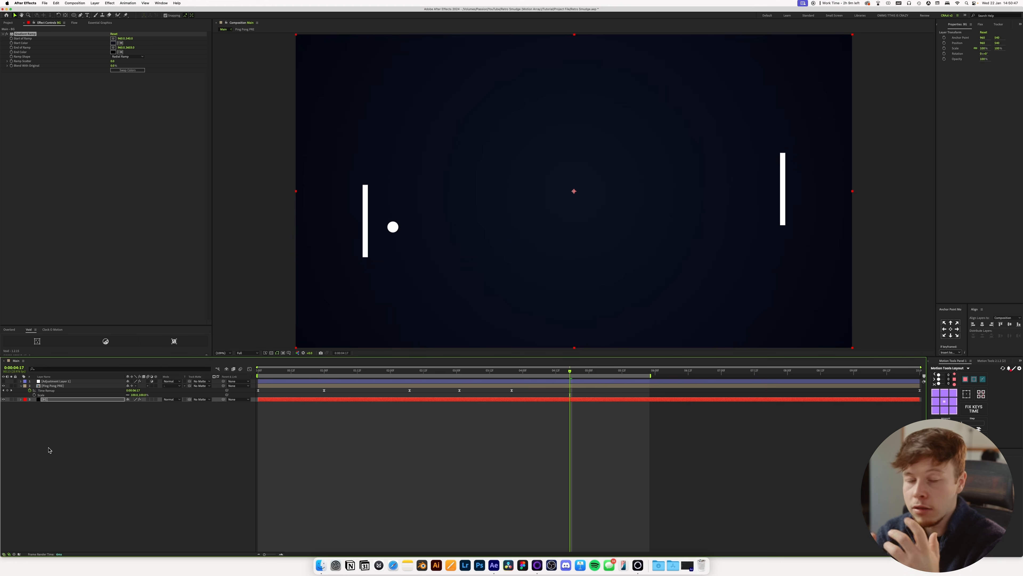
Create a new adjustment layer and apply the Vignette effect to it.
click(55, 461)
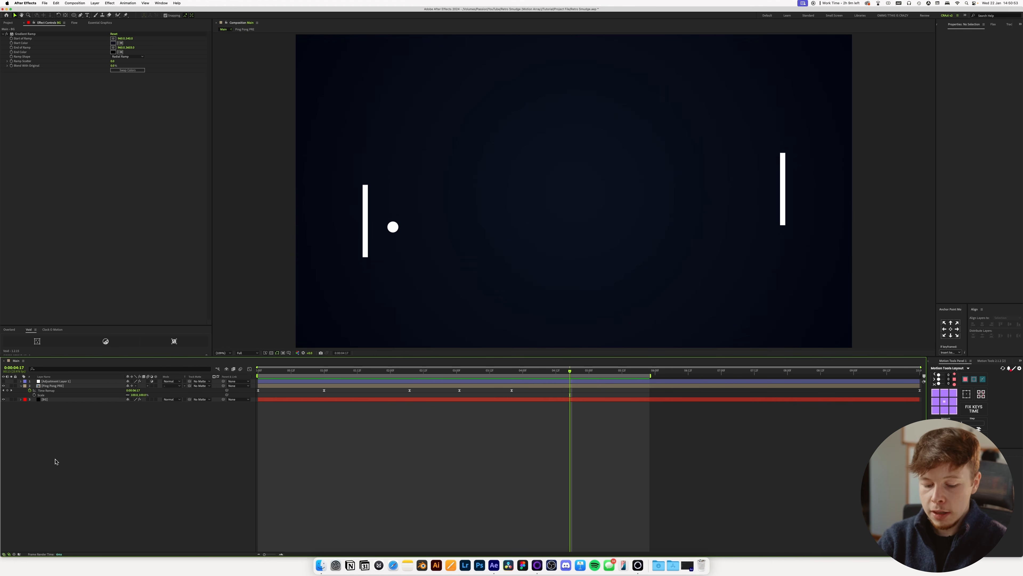
key(super+alt+y)
key(ctrl+space)
text(vignette)
key(Return)
Rename the adjustment layer holding the Lumetri Color effect as LUT, keeping it at the top of the layer stack.
mouse_move(53, 385)
mouse_down()
mouse_move(52, 395)
mouse_move(55, 384)
mouse_up()
click(55, 382)
key(Return)
text(LUT)
key(Return)
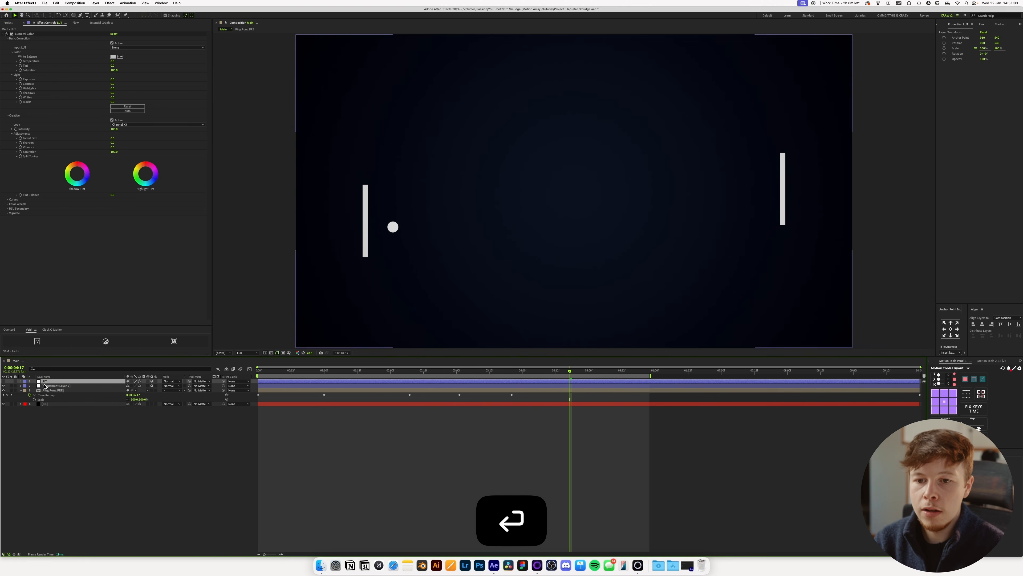
Move the adjustment layer with the vignette directly above the BG layer and rename it Vignette.
drag(49, 385, 50, 401)
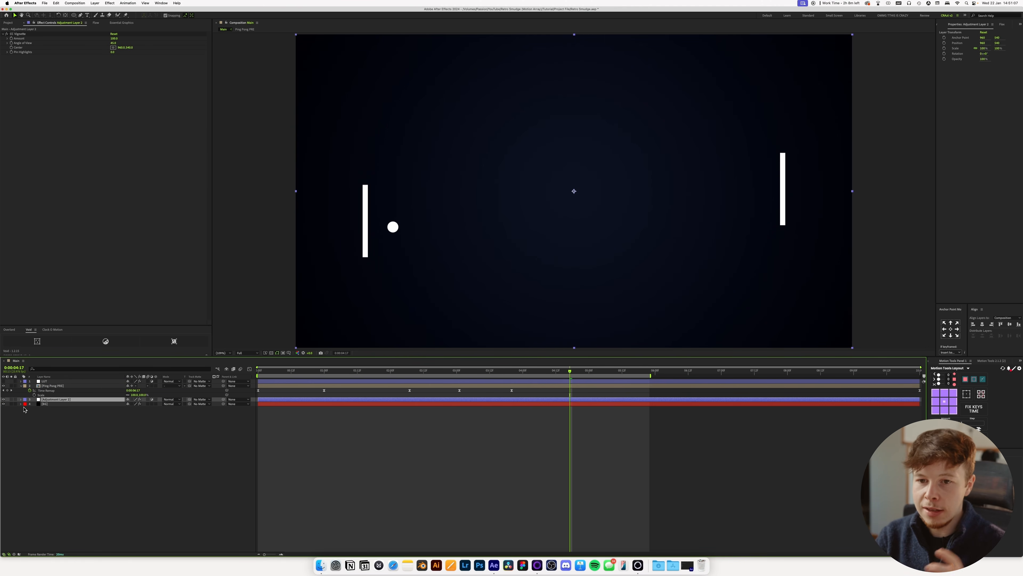
key(Return)
text(Vignet)
key(BackSpace)
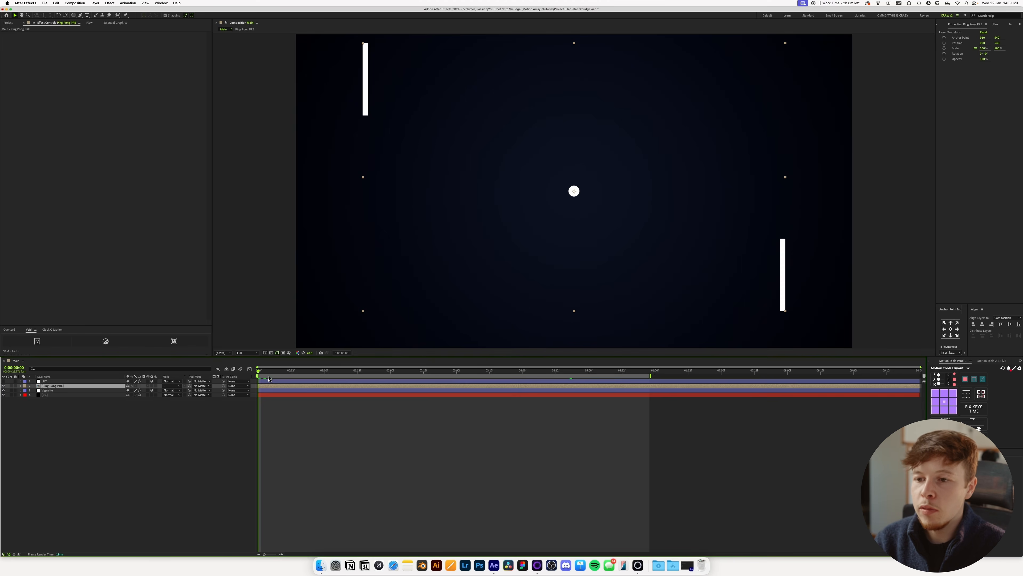
Split the Ping Pong PRE layer into six segments, cutting at 0:08 and at four further points up to about 4:22.
mouse_move(276, 373)
mouse_down()
mouse_move(353, 372)
mouse_move(258, 372)
mouse_move(300, 372)
mouse_move(281, 376)
mouse_up()
key(u)
key(super+shift+d)
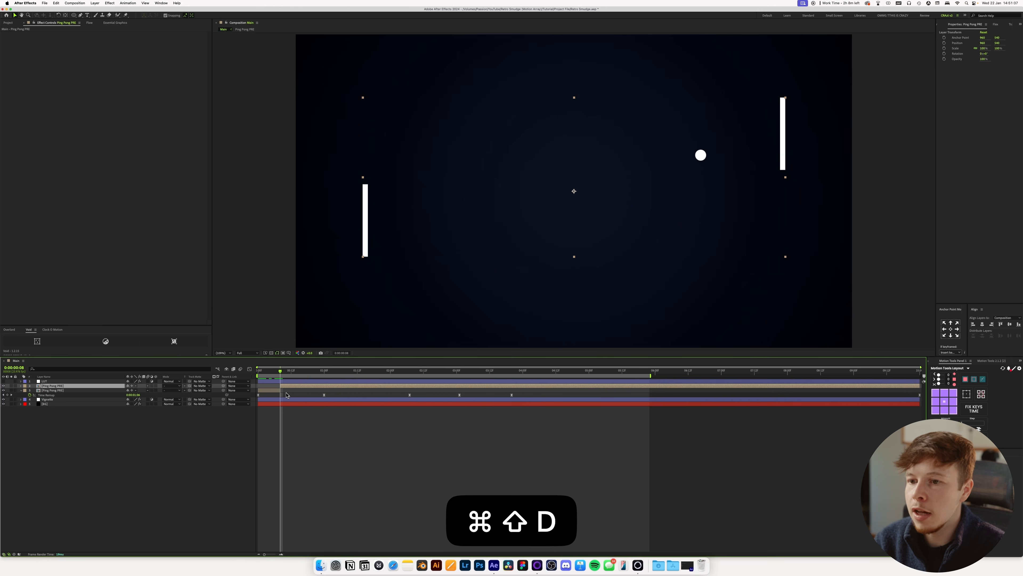
drag(287, 376, 460, 376)
key(super+shift+d)
key(super+shift+d)
key(super+shift+d)
key(super+shift+d)
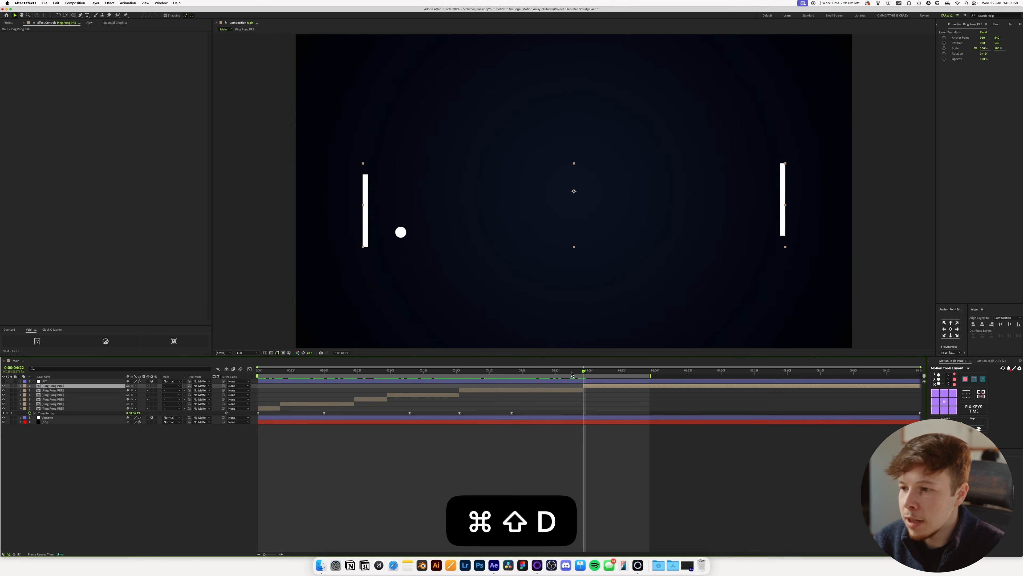
Scale the Ping Pong PRE segment starting at about 3:01 to about 238% and reposition it to frame the left paddle and ball.
drag(584, 376, 332, 390)
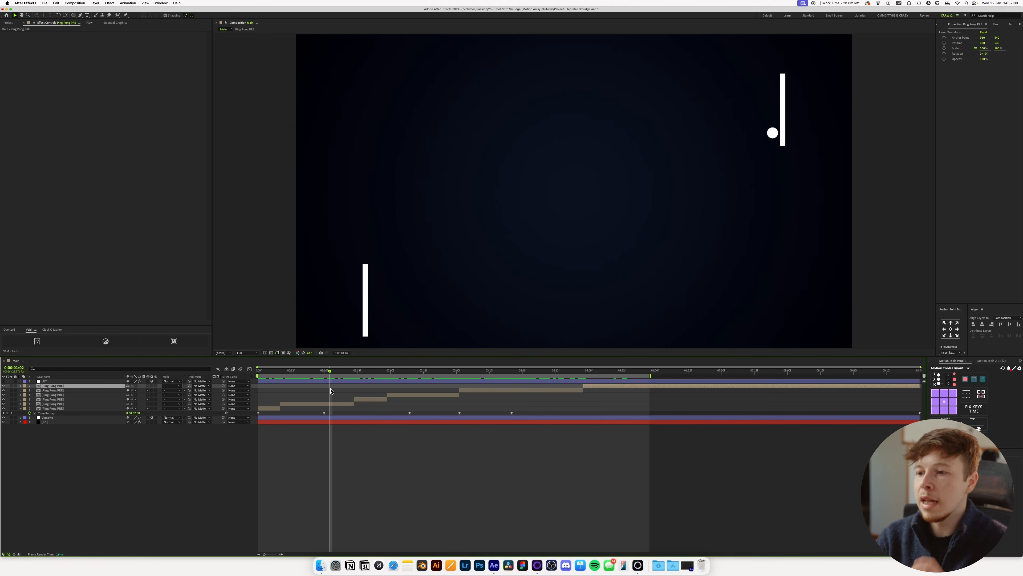
drag(468, 382, 525, 371)
click(521, 390)
key(s)
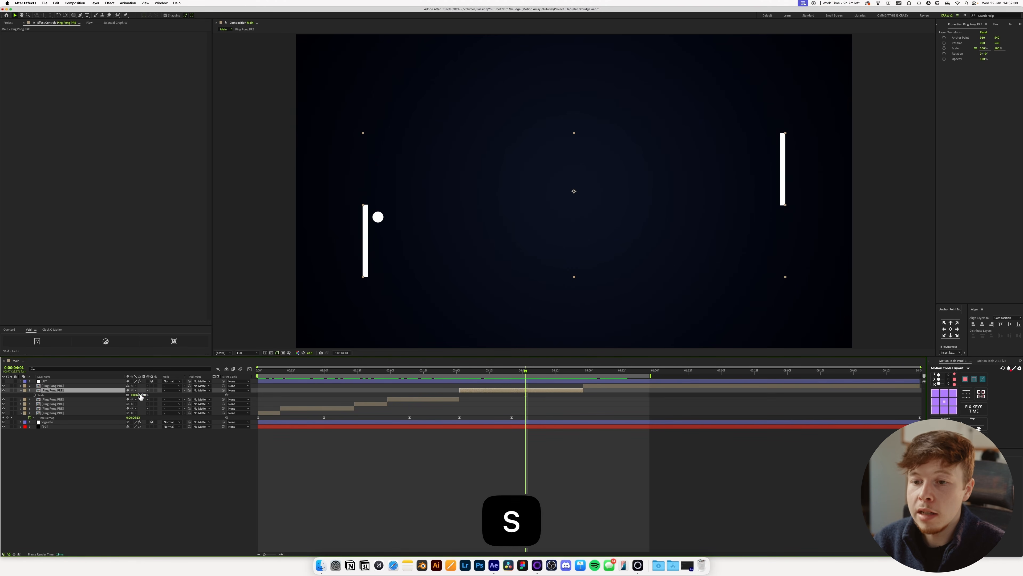
drag(137, 397, 184, 396)
key(v)
drag(384, 295, 562, 224)
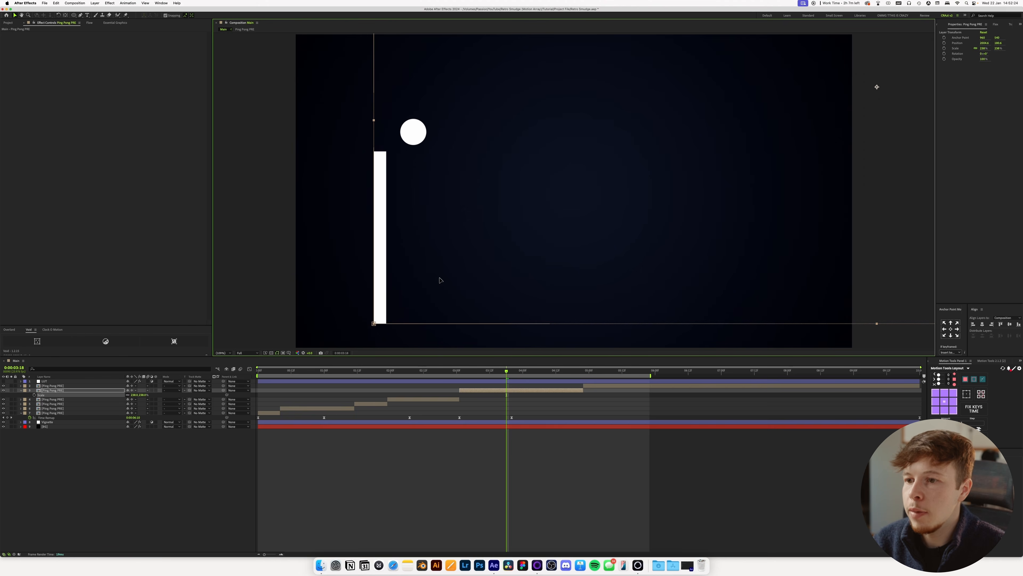
drag(439, 279, 446, 275)
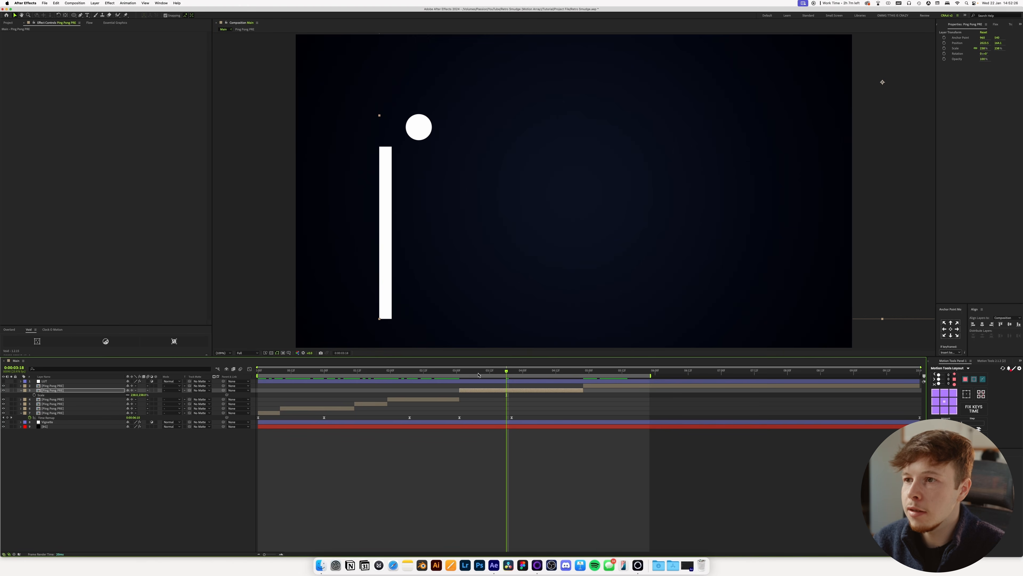
Preview the enlarged segment, slide the last two Ping Pong PRE segments earlier, trim the enlarged segment's start to about 2:22, and preview again.
mouse_move(463, 374)
mouse_down()
mouse_move(517, 377)
mouse_move(464, 377)
mouse_up()
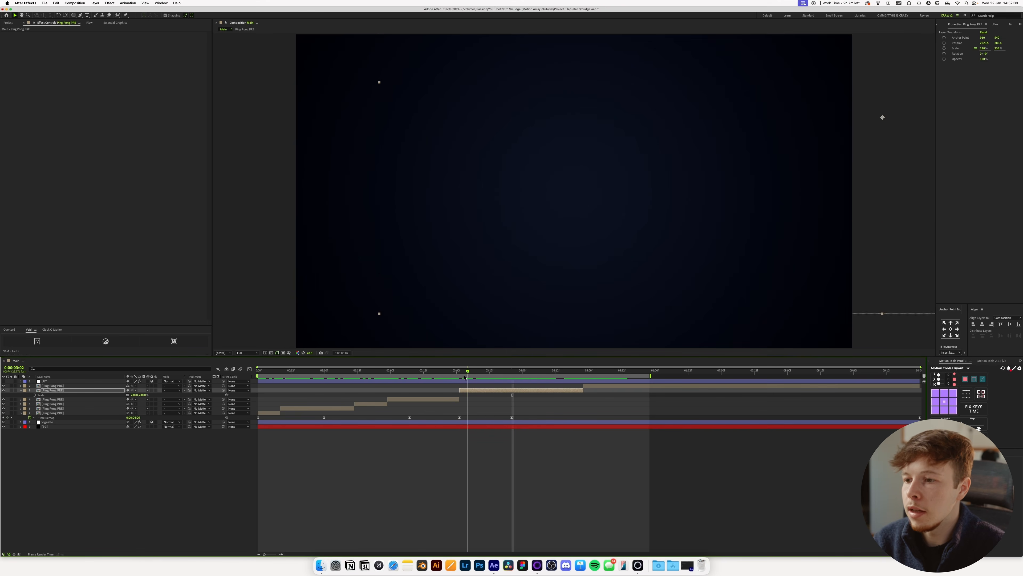
key(space)
drag(464, 375, 483, 391)
shift+click(592, 387)
key(space)
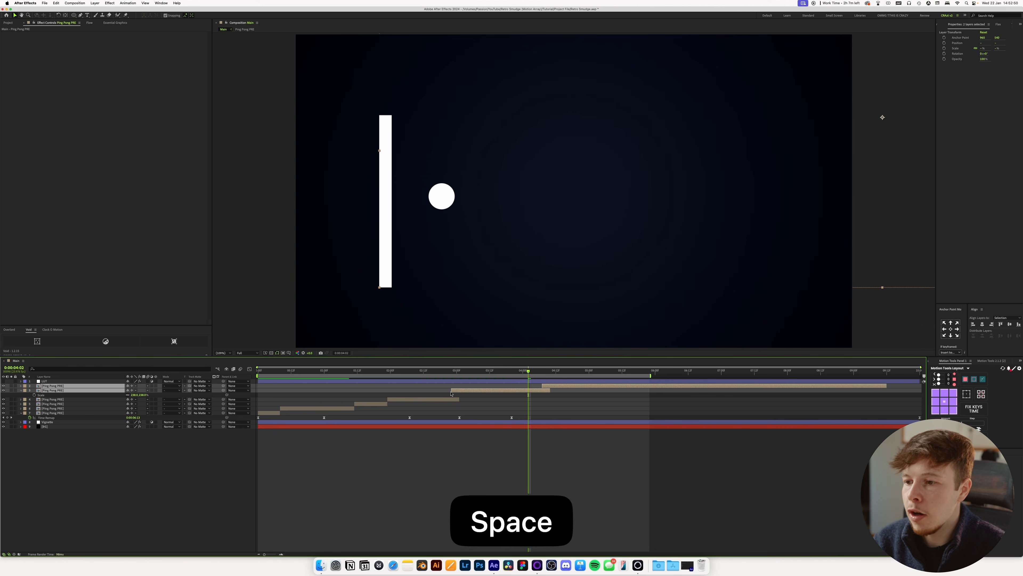
Undo the latest slide and trim of the last two Ping Pong PRE segments and preview the animation.
key(super+z)
drag(461, 392, 432, 370)
shift+click(557, 387)
key(space)
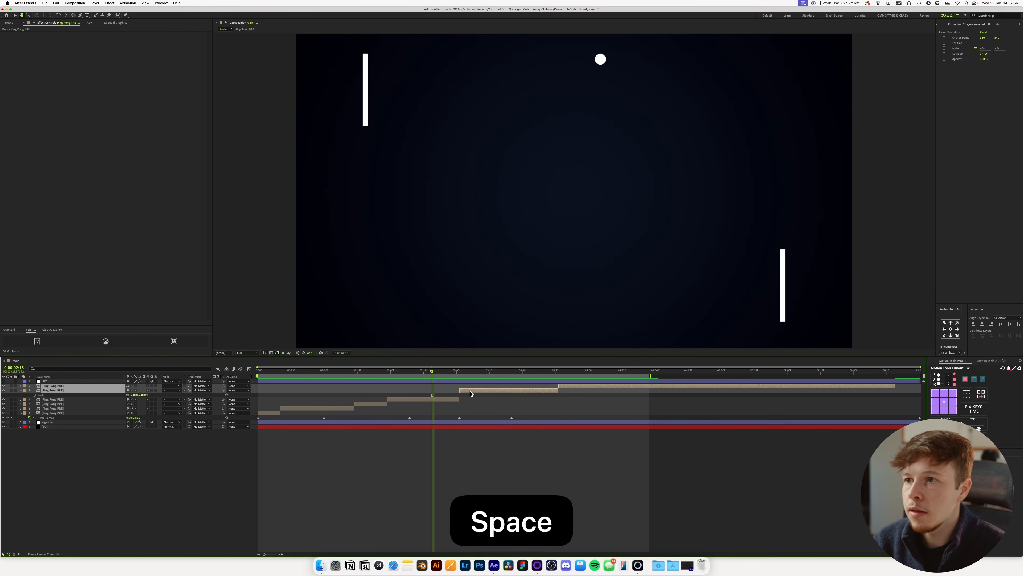
Scale the Ping Pong PRE segment starting at about 1:23 to a little over twice its size and reposition it to frame the ball.
click(451, 399)
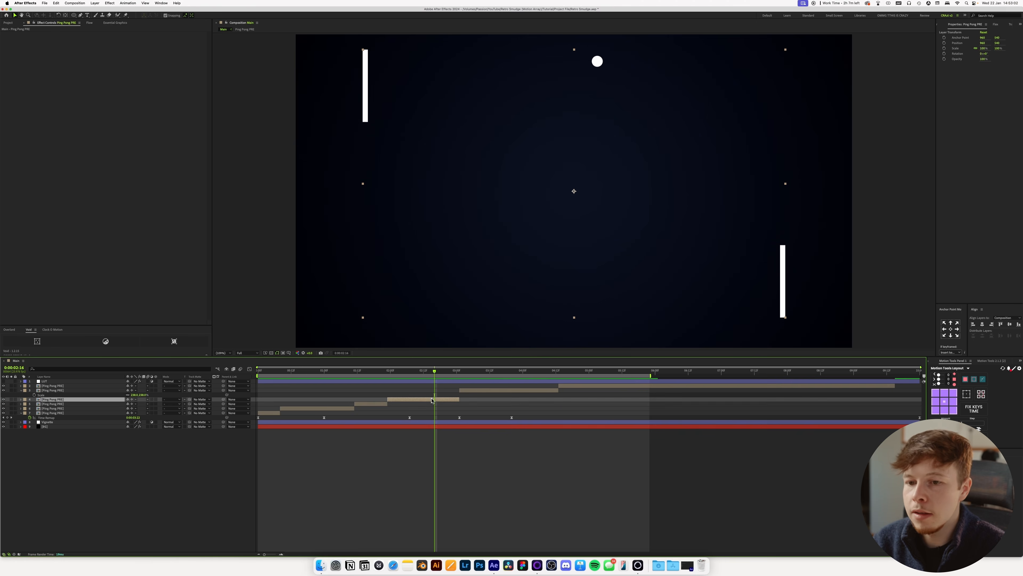
key(s)
drag(135, 405, 161, 405)
drag(547, 178, 488, 285)
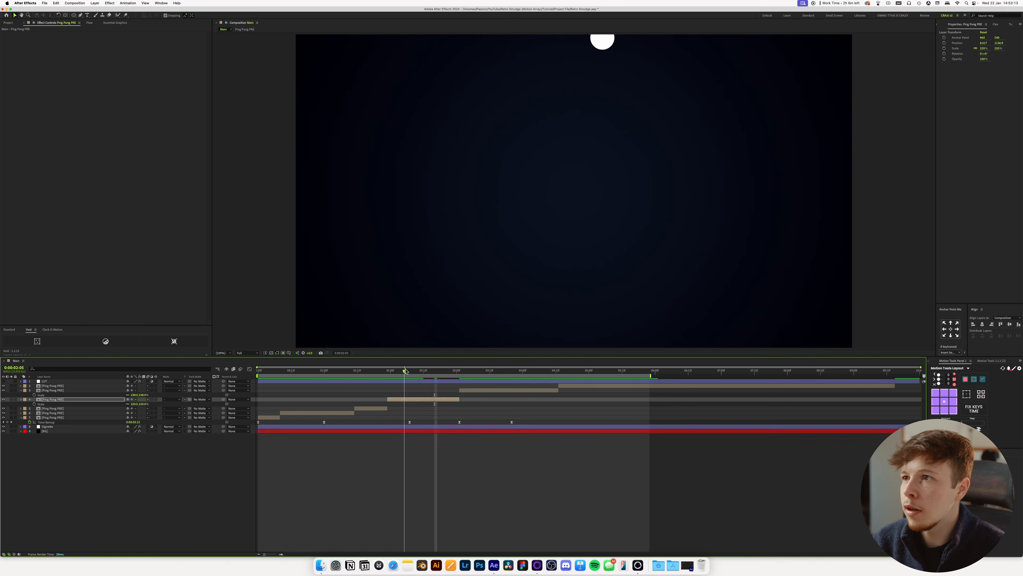
drag(708, 94, 685, 145)
drag(400, 374, 399, 372)
drag(413, 370, 407, 369)
key(shift+Up)
key(shift+Up)
key(shift+Up)
key(shift+Up)
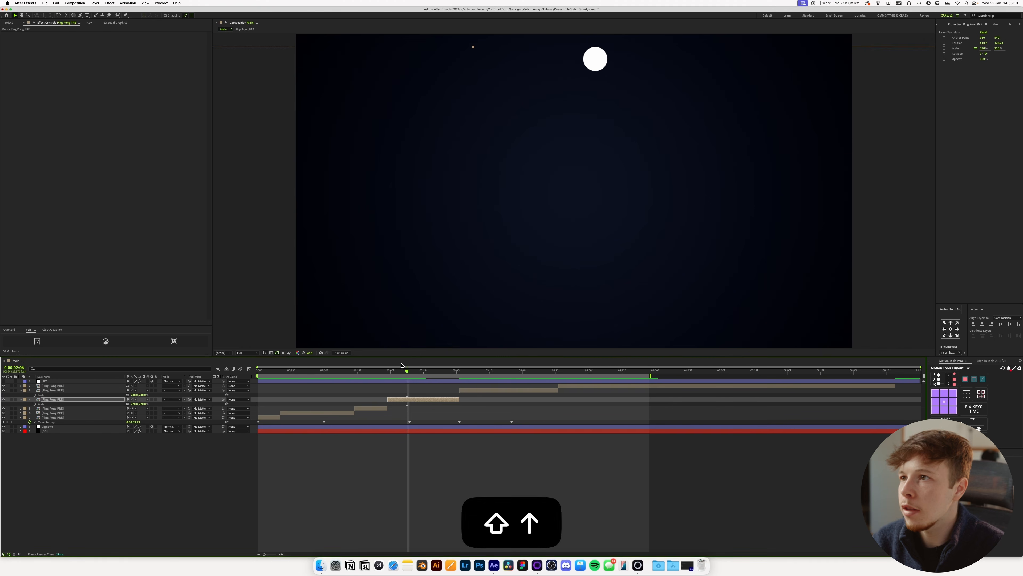
Adjust the position of the segment starting at about 1:23, enlarge it further to about 279%, and preview it.
key(space)
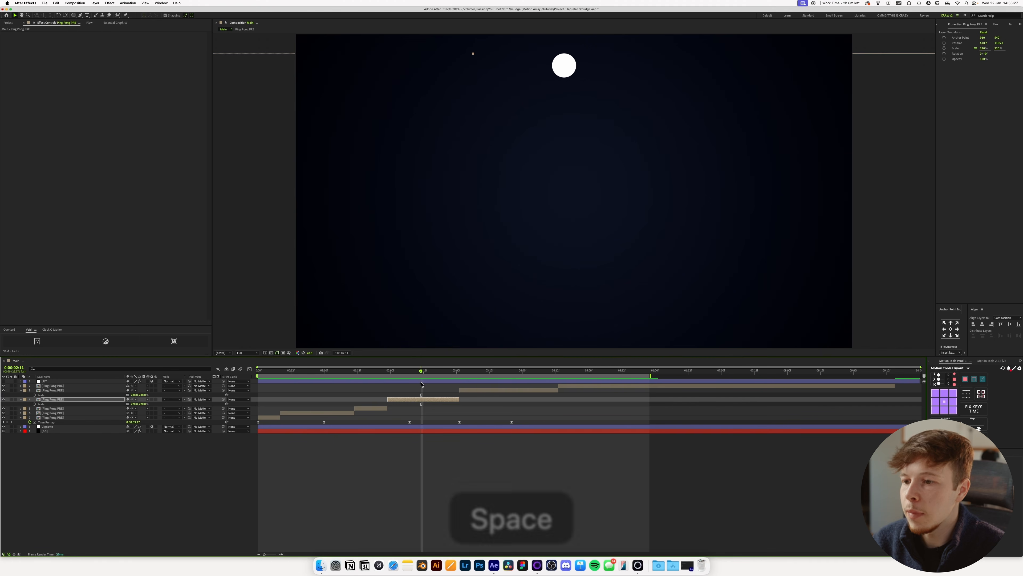
key(s)
key(p)
drag(139, 409, 135, 410)
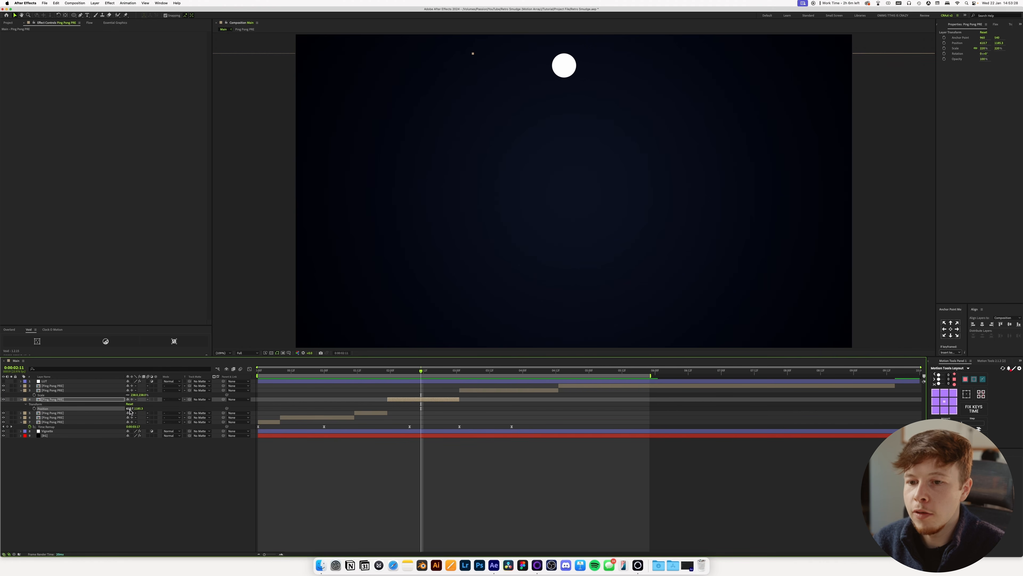
key(s)
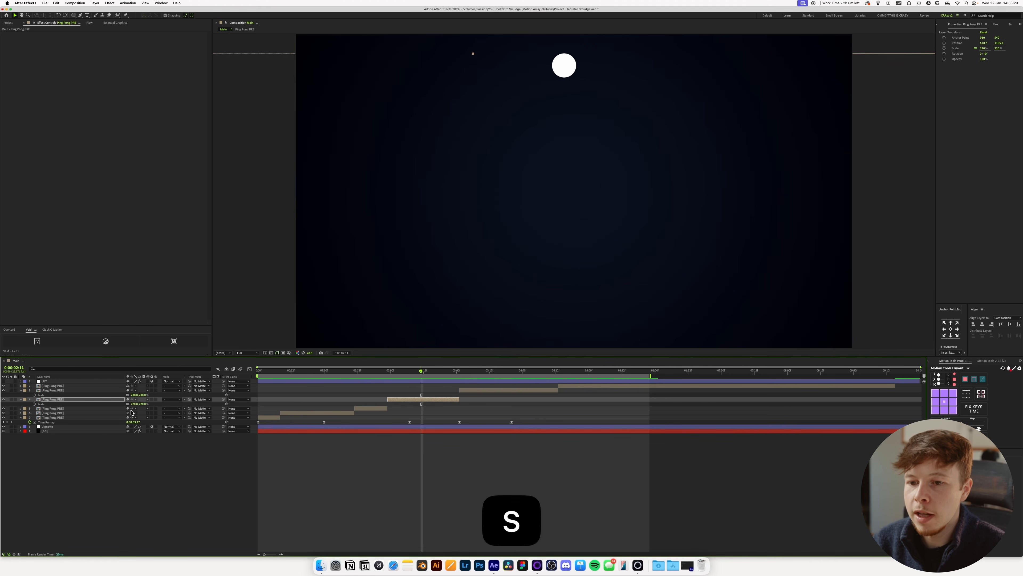
key(space)
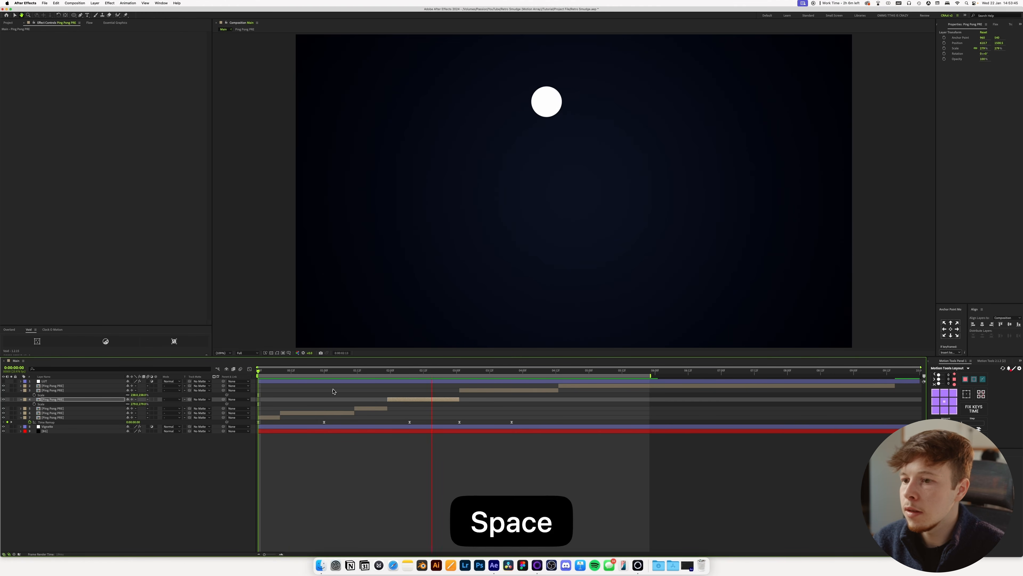
Scale the Ping Pong PRE segment starting at 0:08 to about 262% and reposition it to frame the right paddle and ball.
key(space)
mouse_move(337, 371)
mouse_down()
mouse_move(376, 391)
mouse_move(314, 393)
mouse_move(288, 376)
mouse_move(327, 376)
mouse_up()
click(365, 305)
key(s)
drag(327, 372, 219, 394)
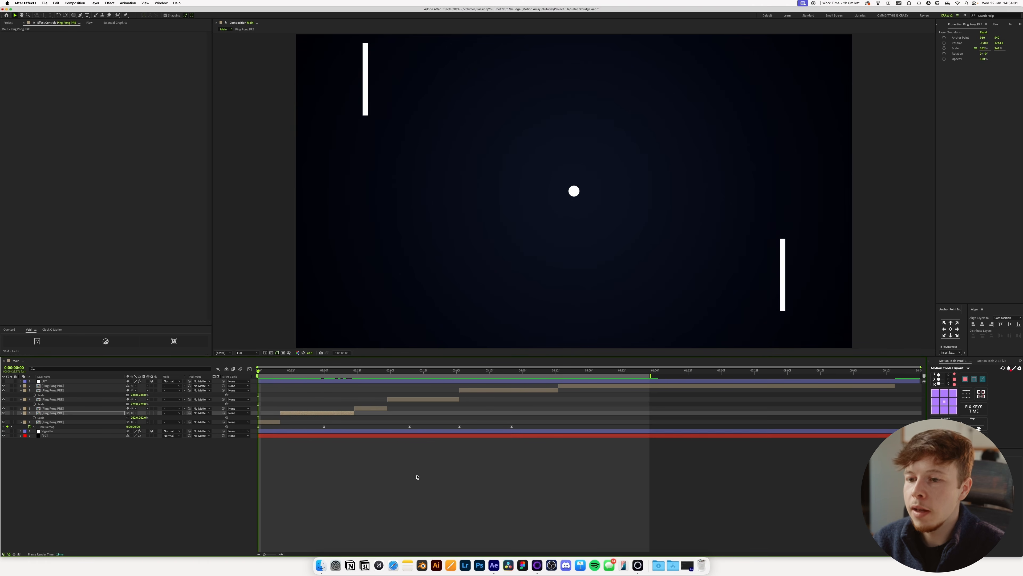
Trim the end of the segment starting at about 1:11 to 1:19 and slide the three following segments earlier to close the gap.
click(407, 474)
key(space)
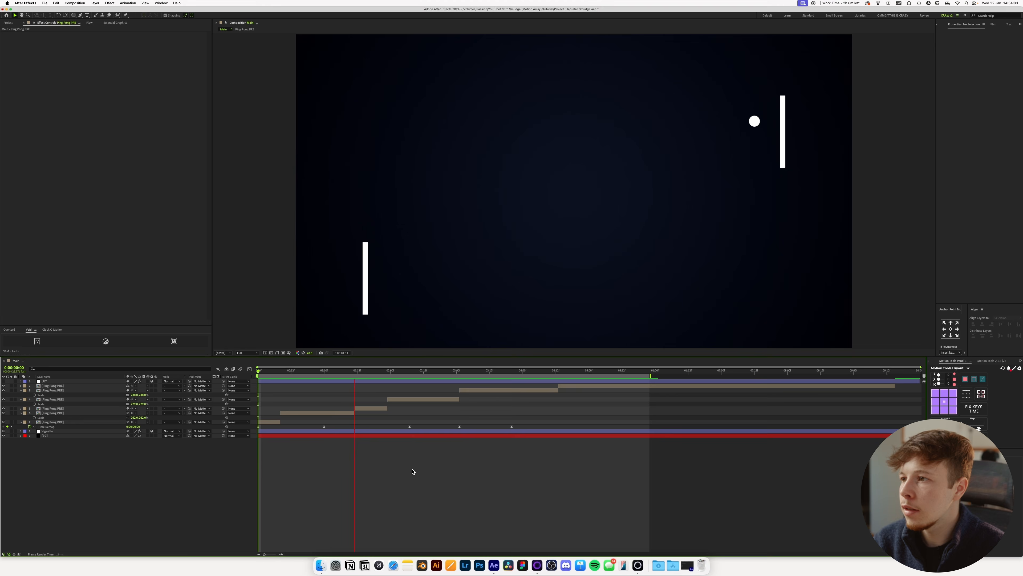
click(386, 408)
click(405, 400)
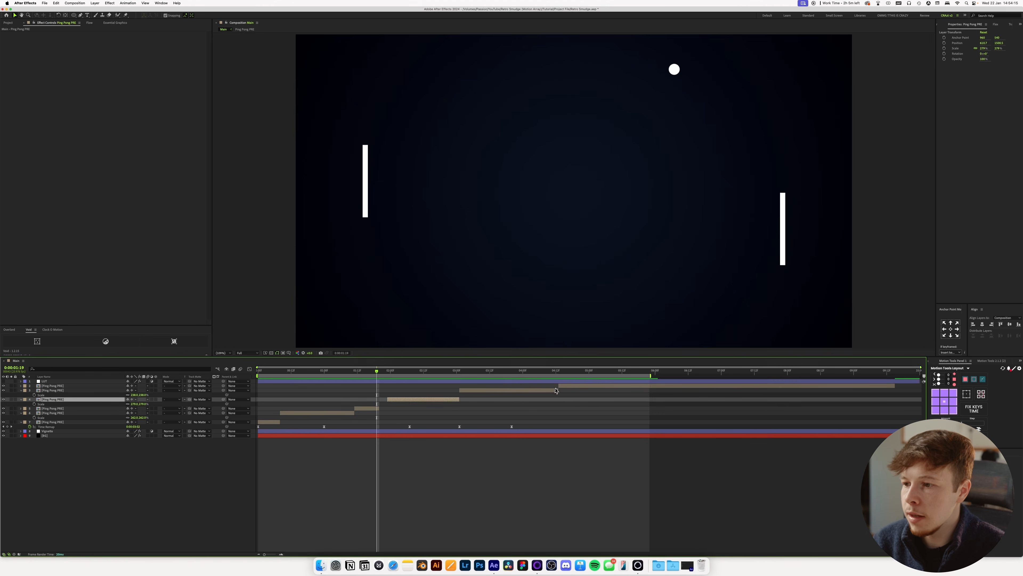
shift+click(573, 386)
drag(397, 402, 390, 403)
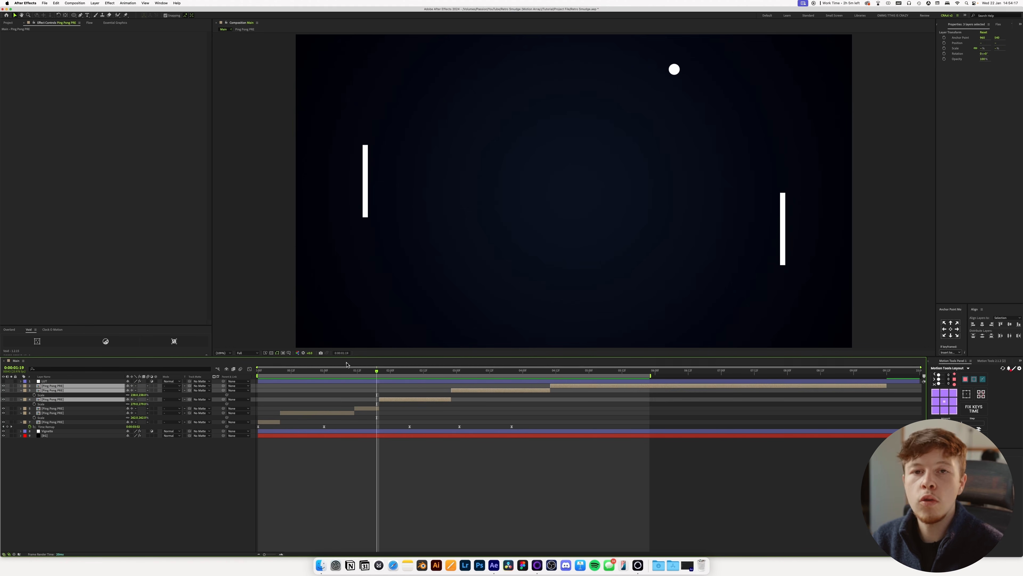
Preview the re-cut shots from the start of the composition.
key(Home)
click(399, 483)
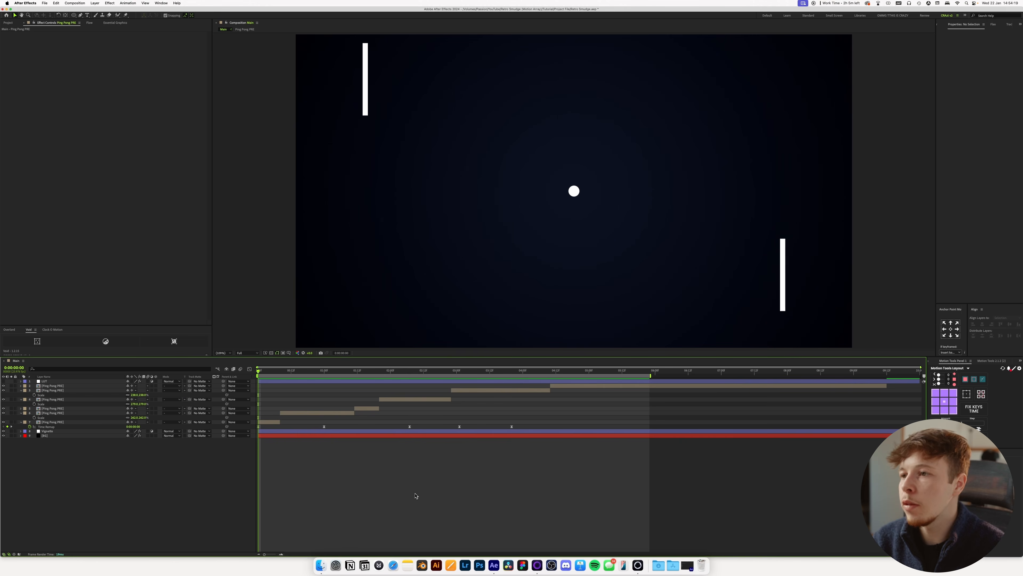
key(space)
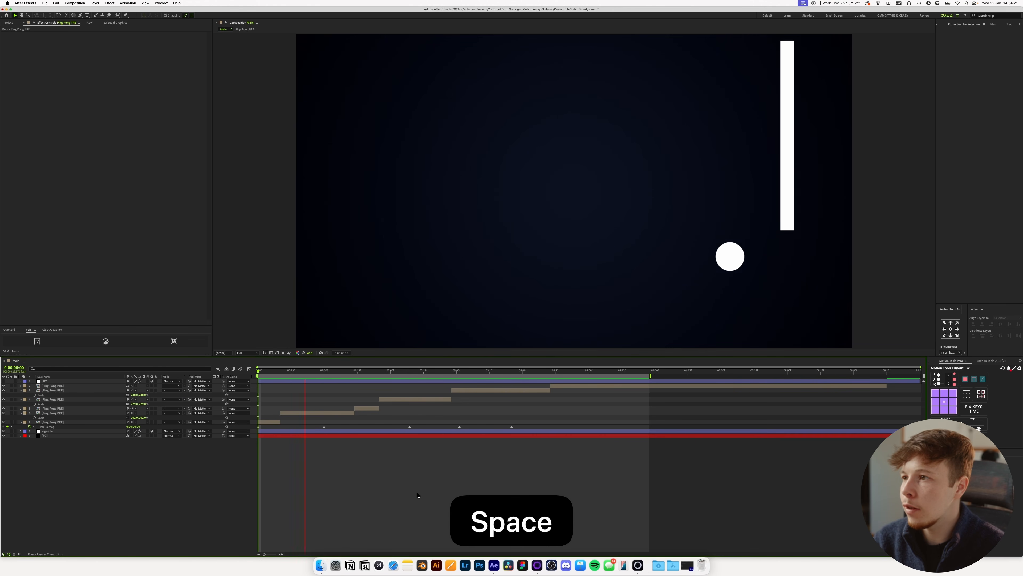
key(space)
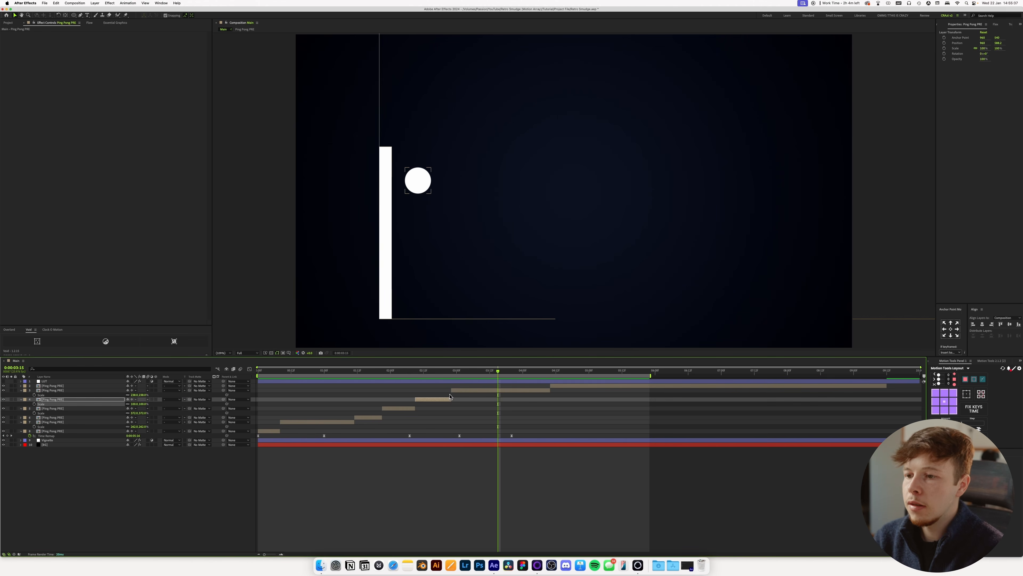
Delete the leftover piece after about 2:09, slide the last two Ping Pong PRE segments earlier to close the gap, and preview the cut.
key(BackSpace)
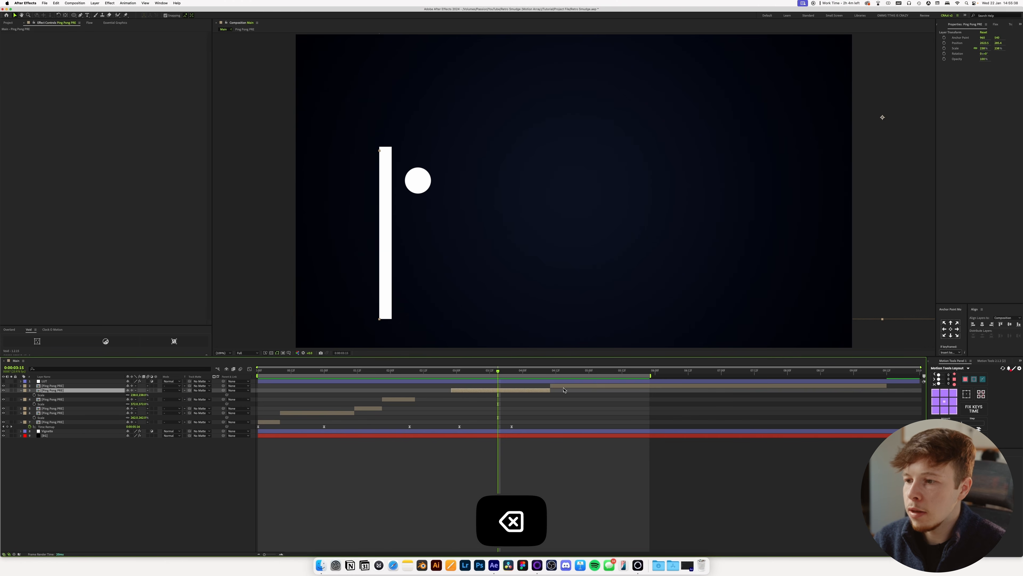
shift+click(563, 387)
drag(449, 386, 413, 385)
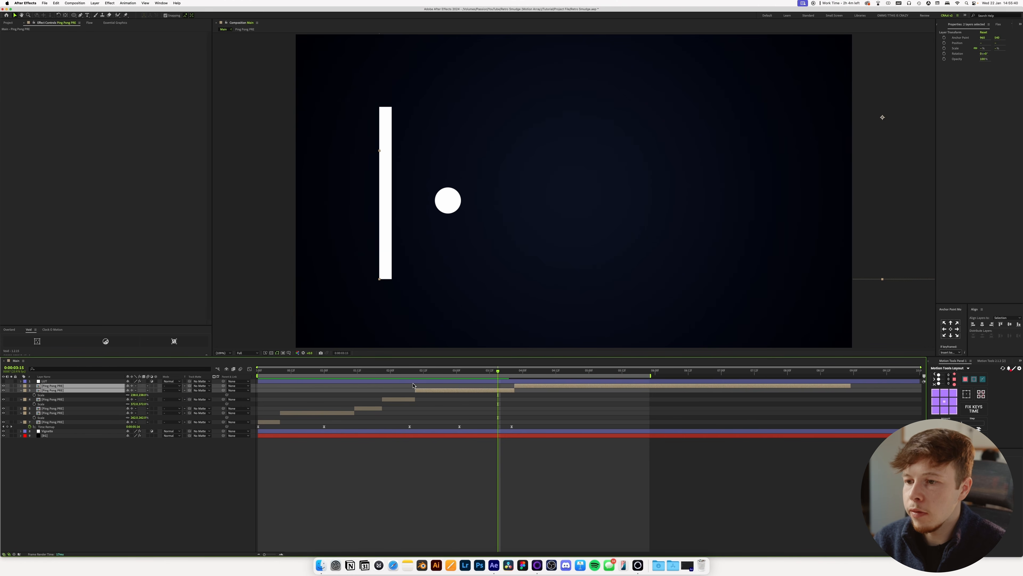
click(361, 373)
key(space)
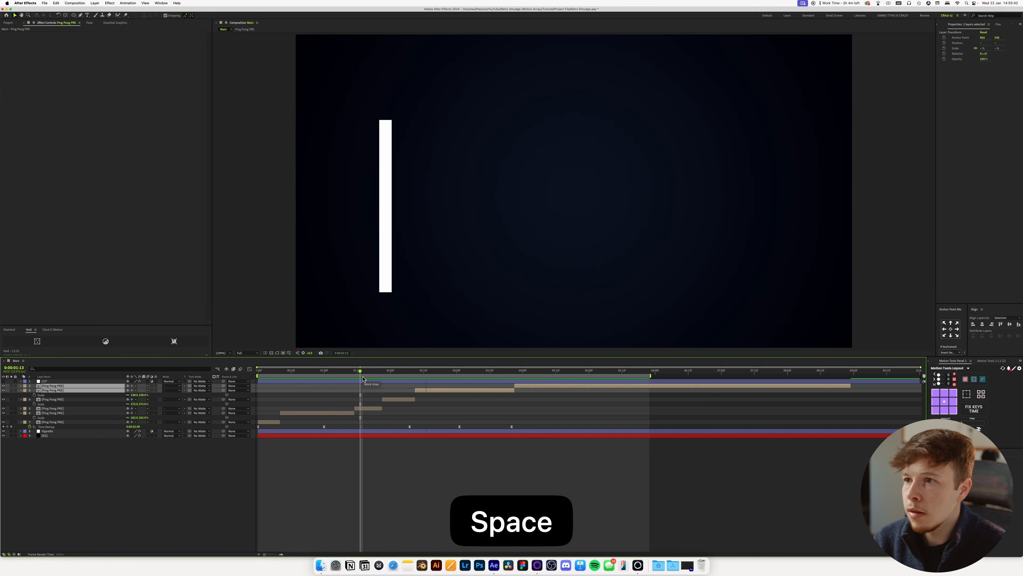
Set the work area end to about 4:18 and preview the sequence from the start.
key(space)
click(530, 447)
key(n)
key(space)
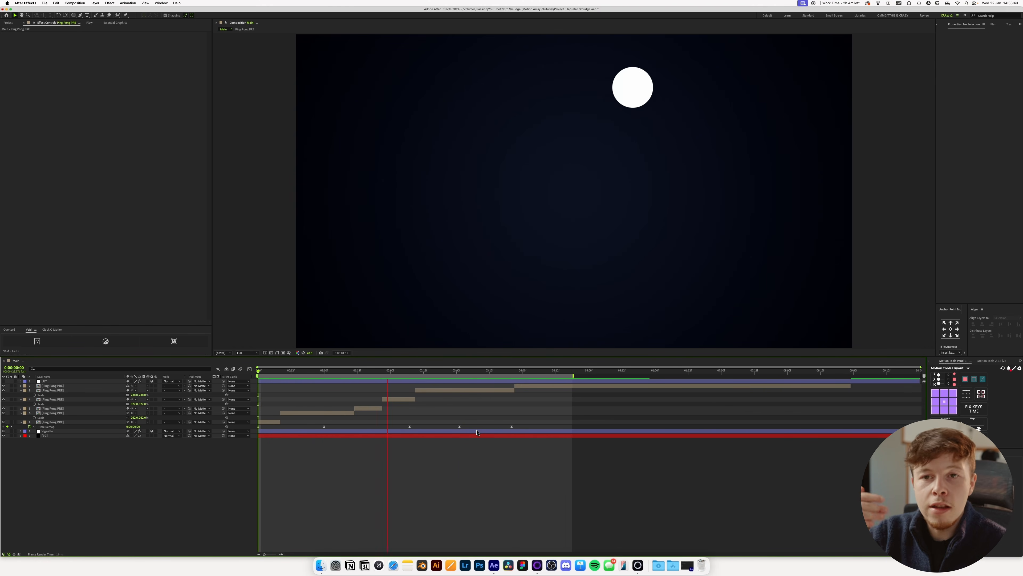
key(space)
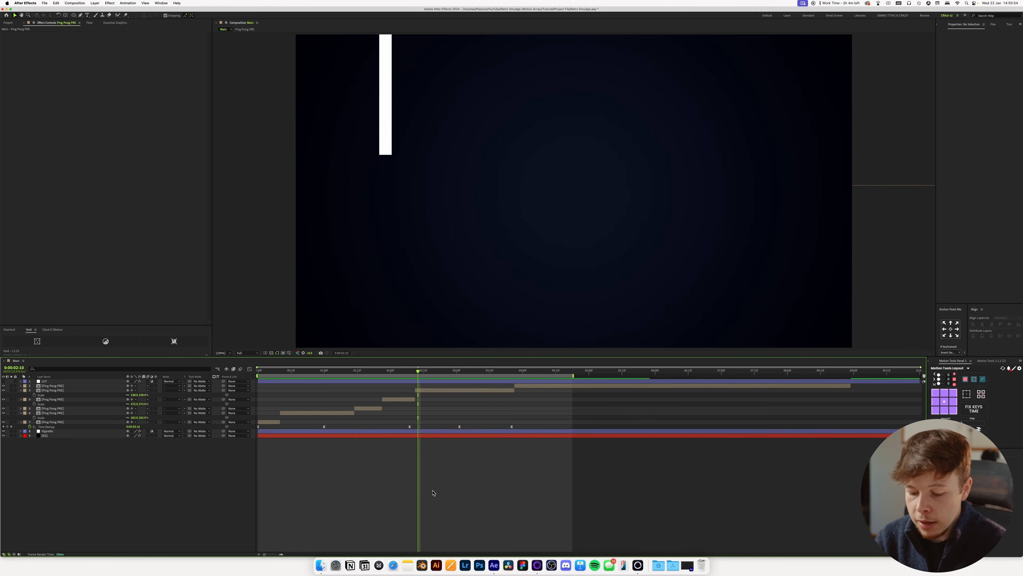
Add an adjustment layer with the Fast Box Blur effect and place it directly below the LUT layer.
key(u)
key(u)
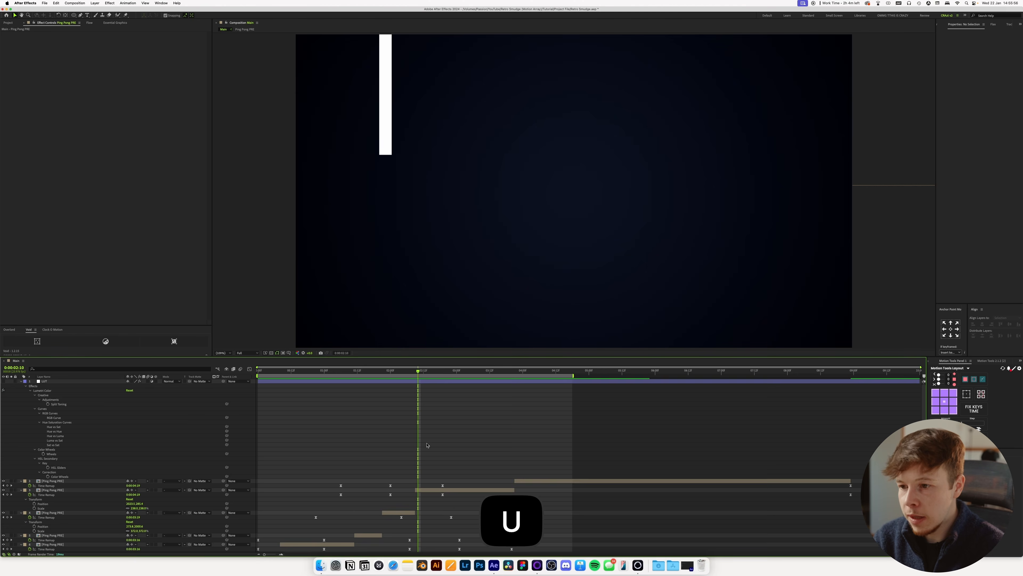
key(u)
key(super+alt+y)
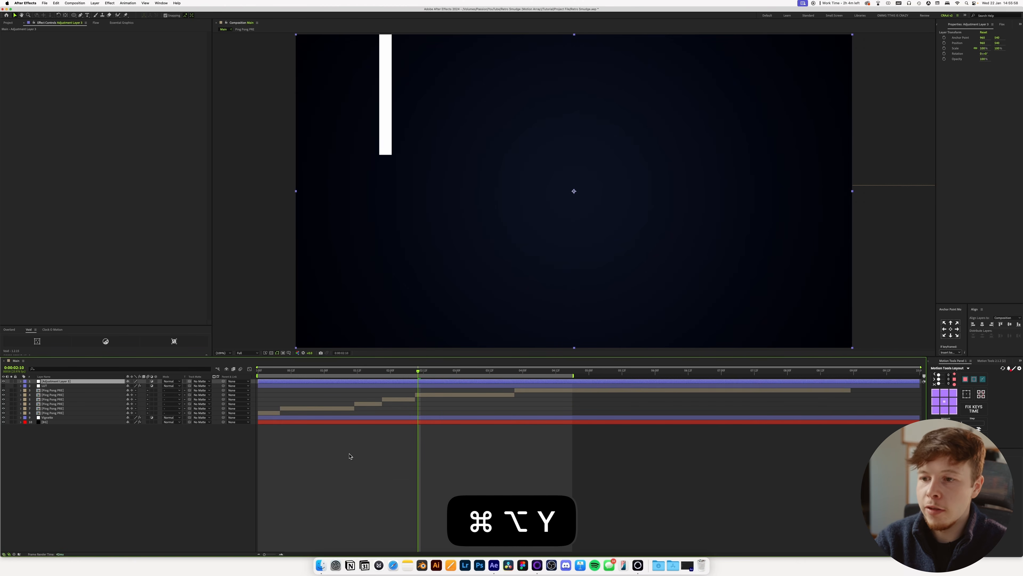
key(ctrl+space)
text(fas)
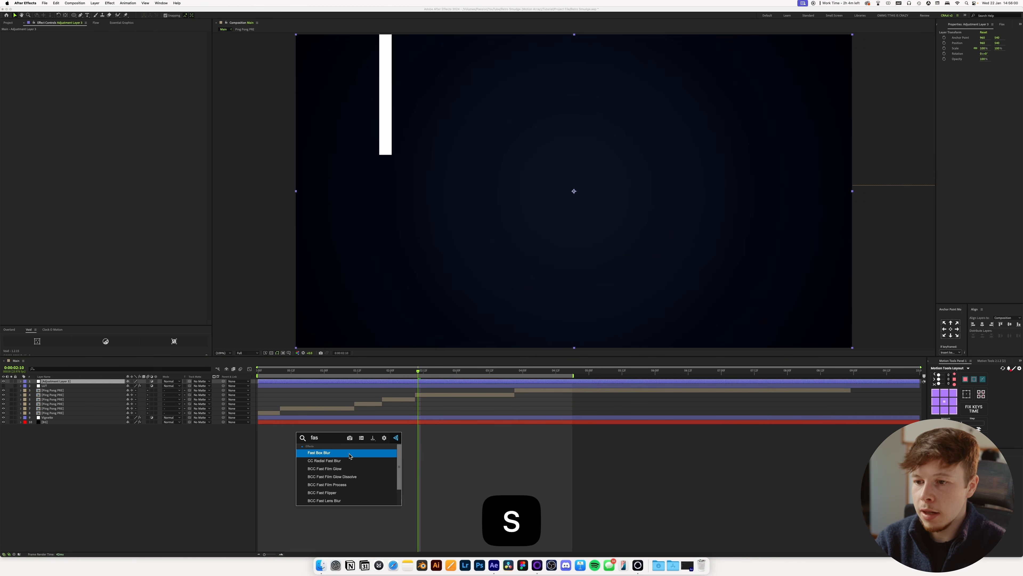
key(Return)
drag(57, 386, 52, 393)
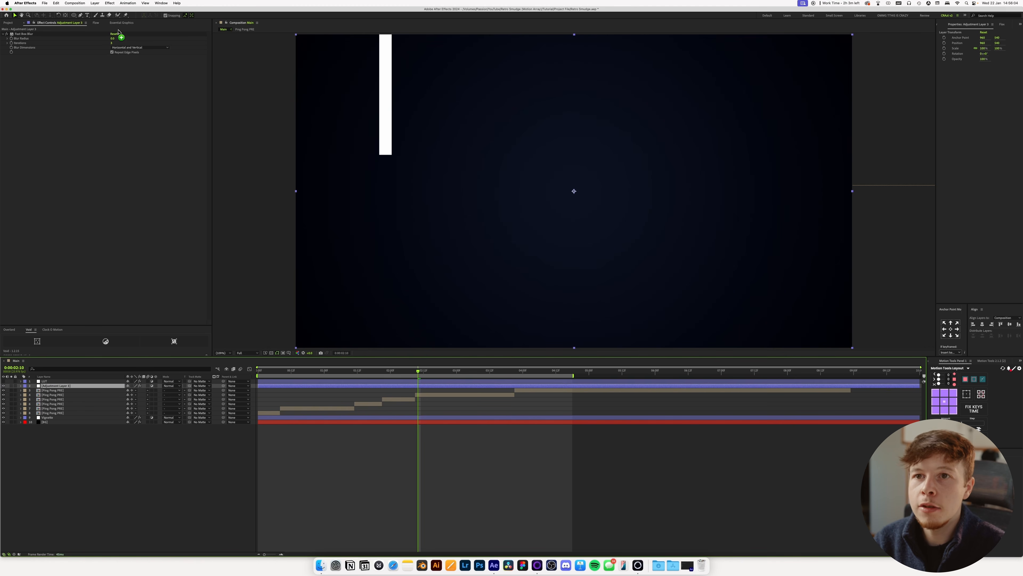
Set the Fast Box Blur's Blur Radius to 6 and add a keyframe for it at 0:00.
click(115, 38)
text(6)
key(Return)
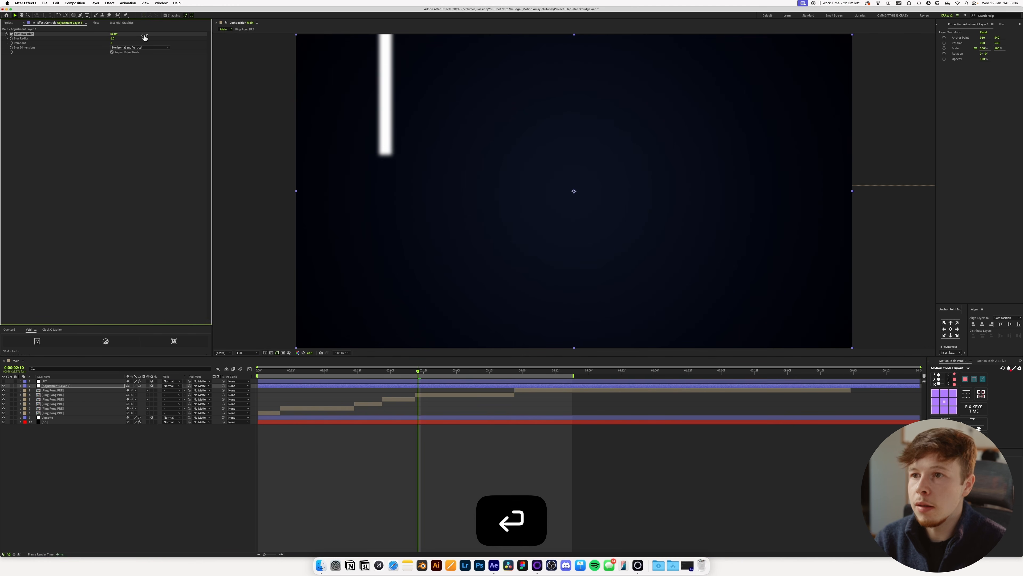
key(space)
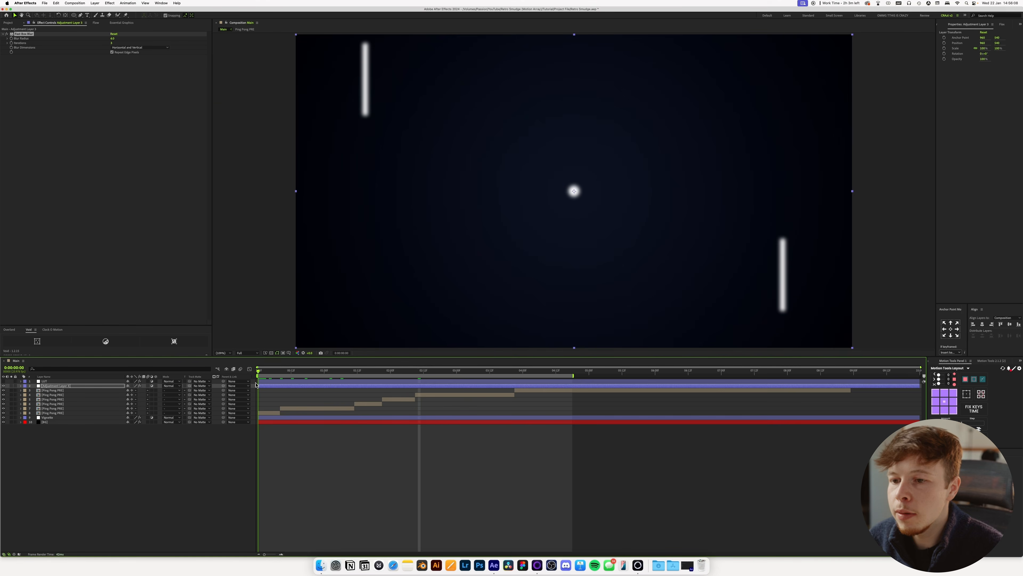
click(12, 39)
Keyframe the Blur Radius to 0 at 0:08 and set the Fast Box Blur's Iterations to 6.
drag(258, 371, 280, 372)
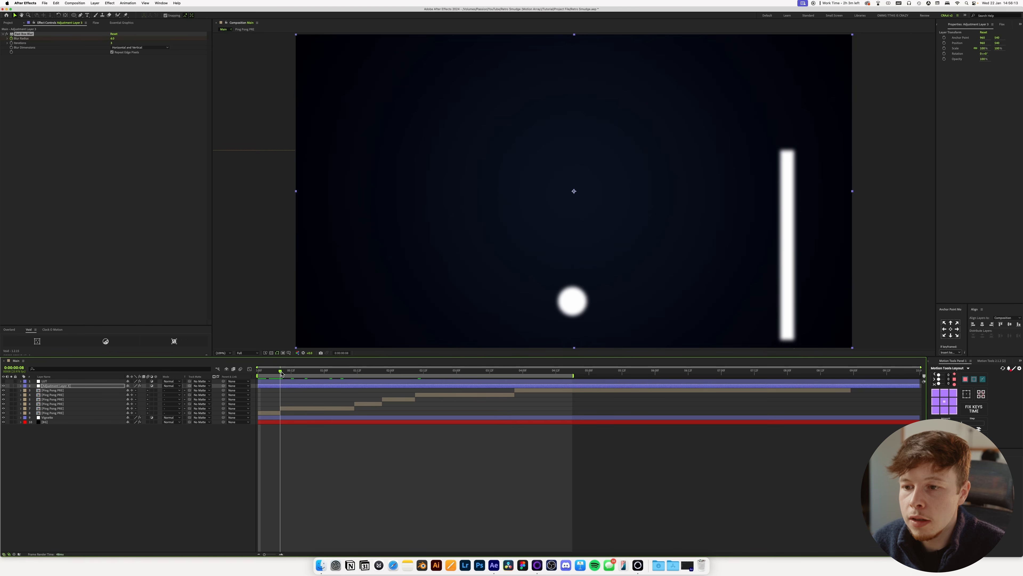
click(113, 39)
text(0)
key(Return)
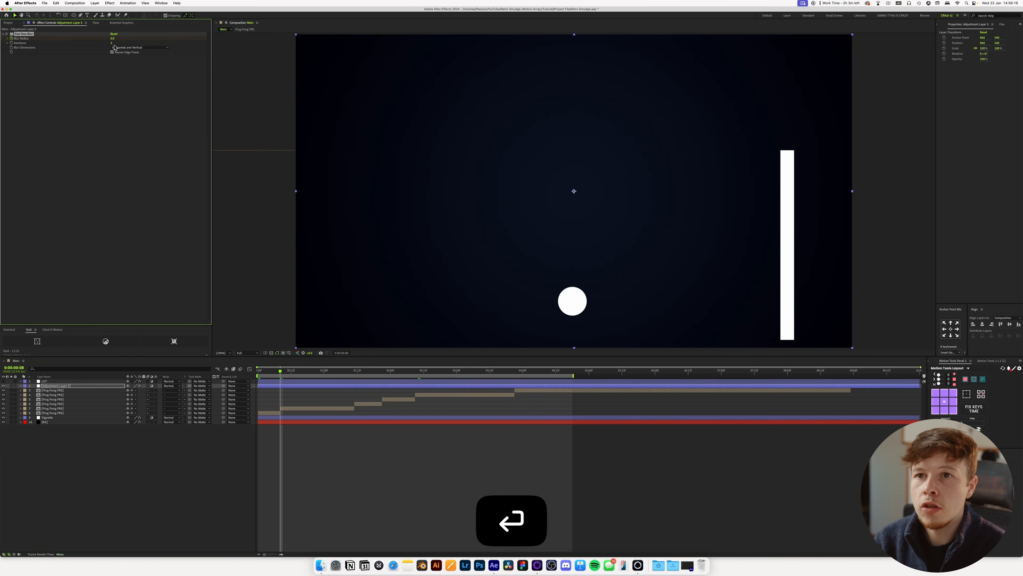
text(6)
key(Return)
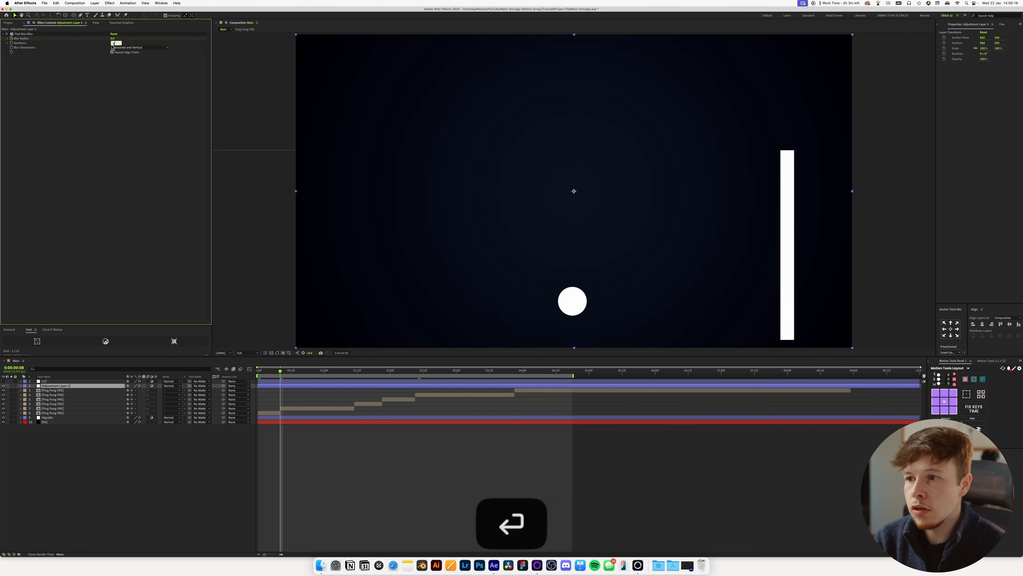
Move the second Blur Radius keyframe to about 0:14, add a hold keyframe at 1:14, and keyframe the radius to 6 at 1:21.
drag(282, 380, 363, 374)
key(u)
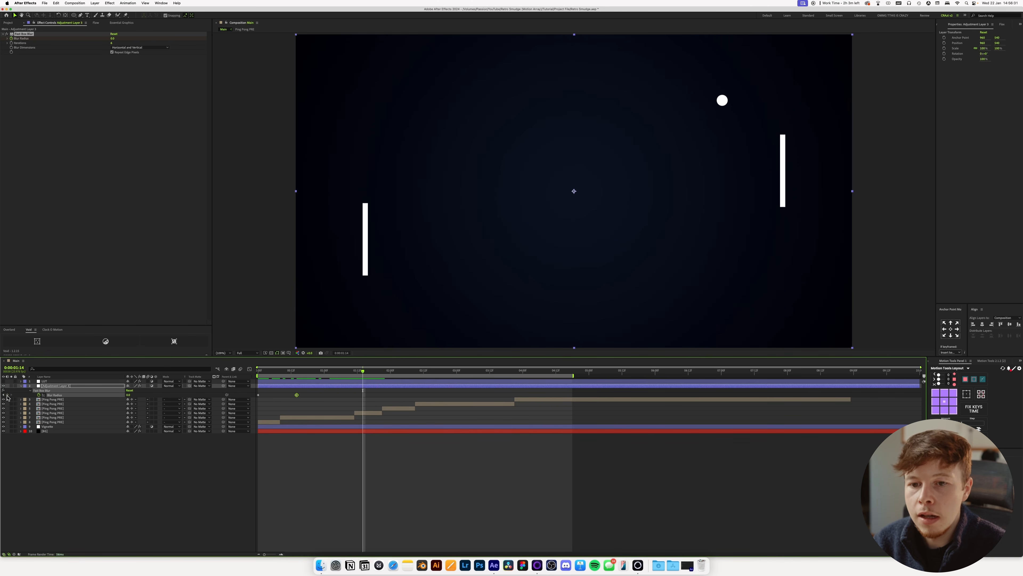
key(space)
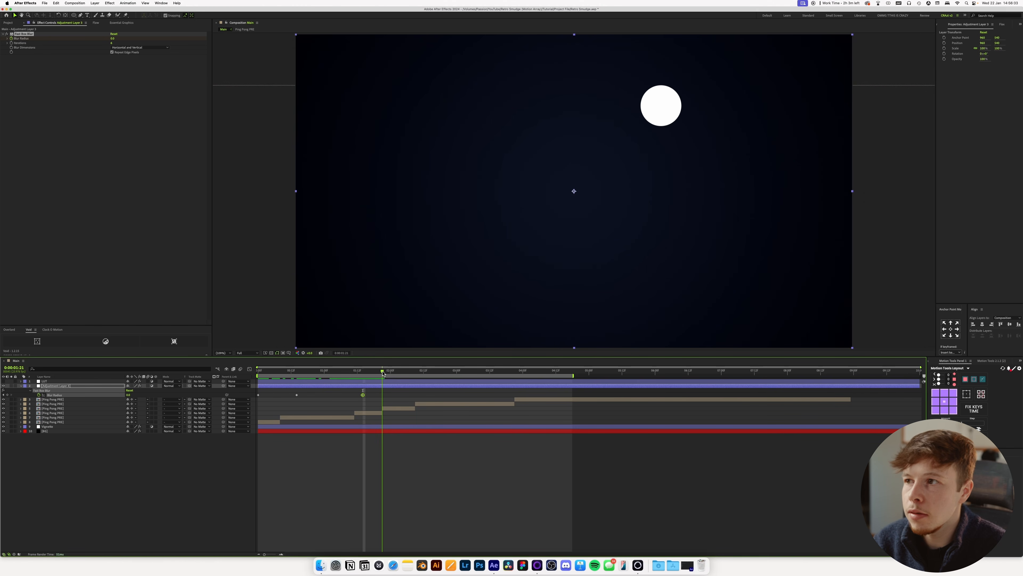
key(space)
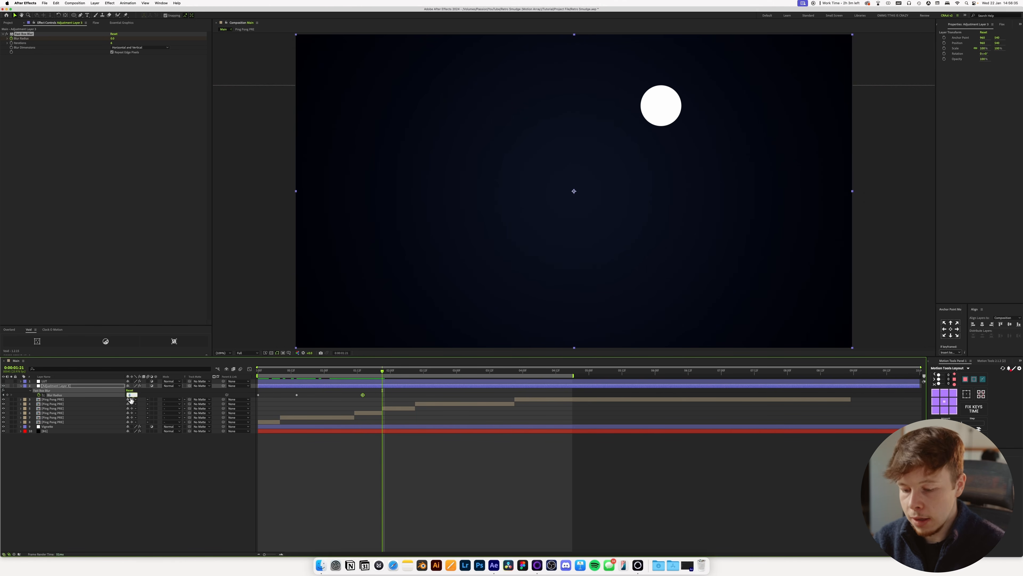
text(6)
key(Return)
key(space)
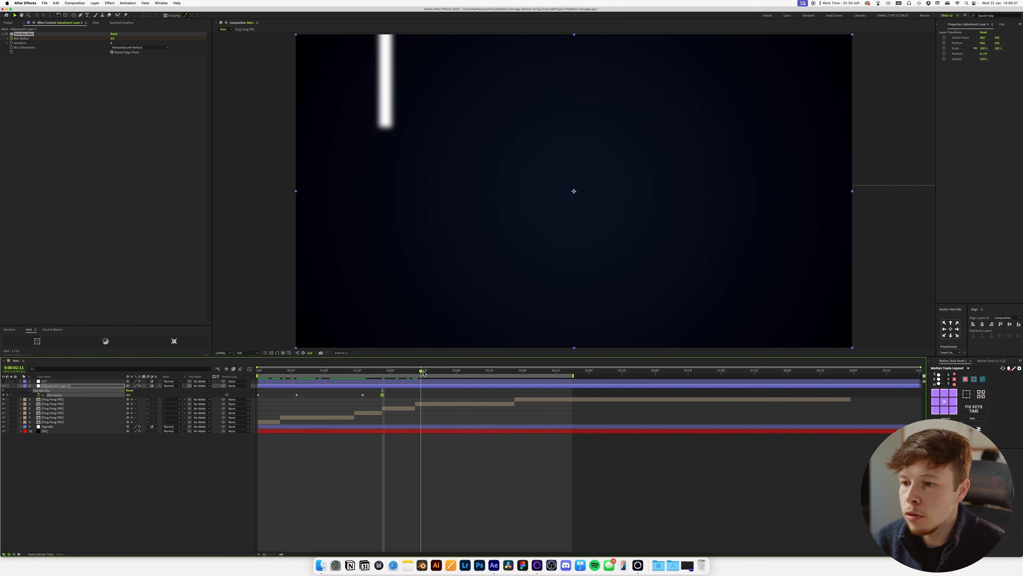
Keyframe the Blur Radius to 0 at 2:14, preview the blur, and add a hold keyframe at about 3:03.
text(0)
key(Return)
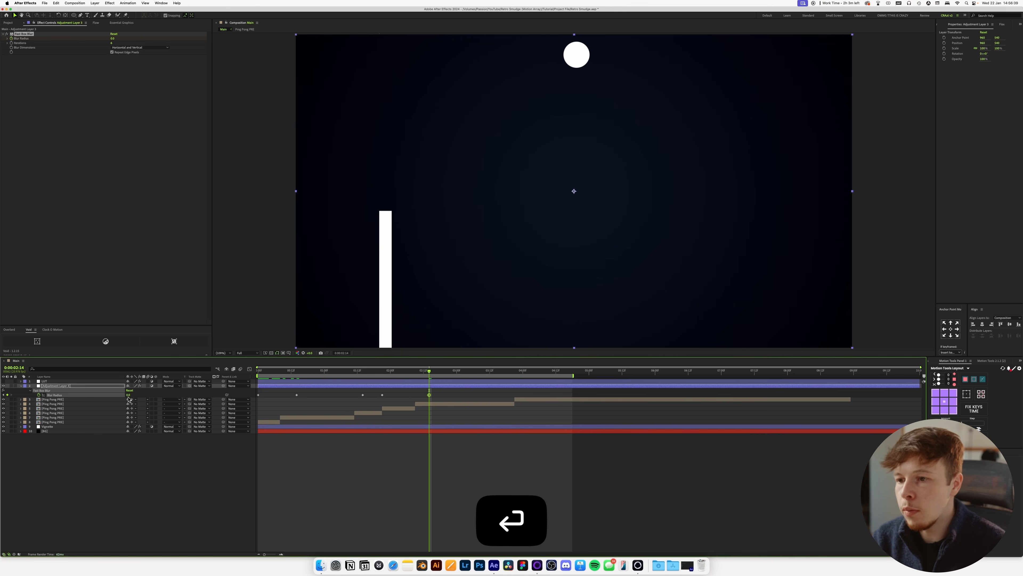
click(367, 372)
key(space)
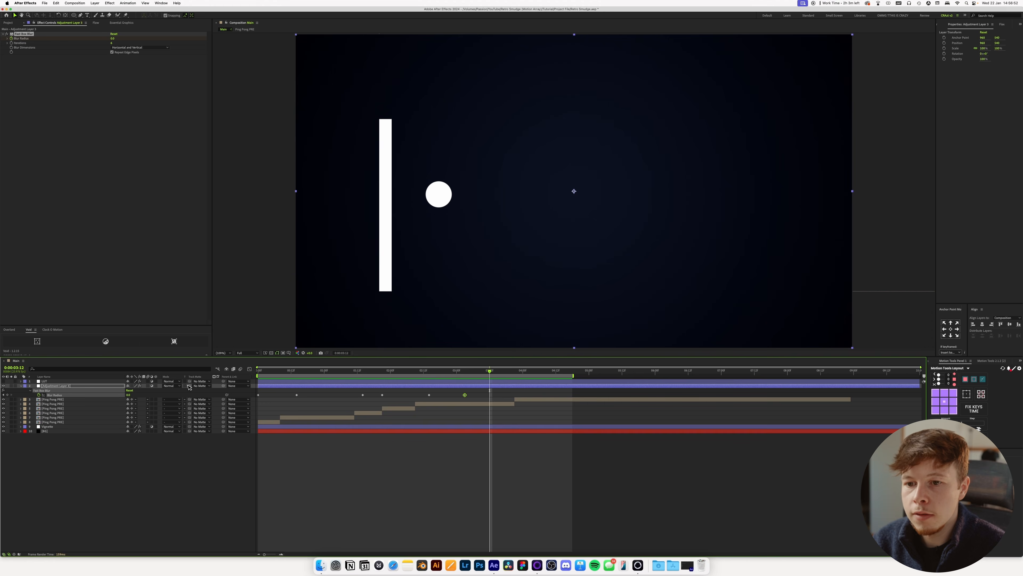
Keyframe the Blur Radius to 6 at 3:12 and back to 0 at about 4:00, and preview the result.
text(6)
click(432, 485)
drag(492, 372, 522, 374)
click(128, 395)
text(0)
click(433, 447)
key(space)
key(space)
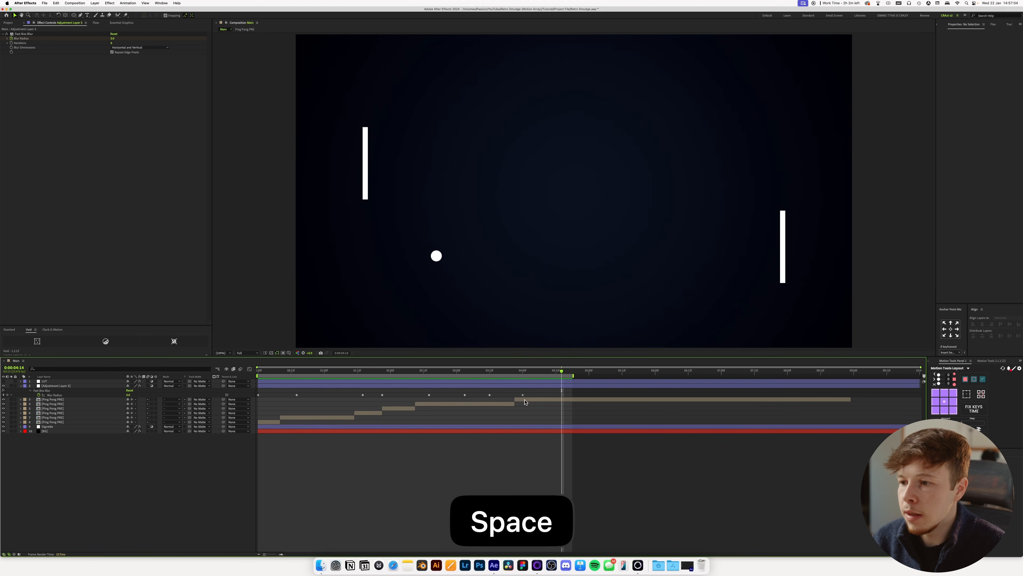
Slide the last Ping Pong PRE segment earlier to start at about 3:15 and preview the cut.
drag(513, 404, 498, 404)
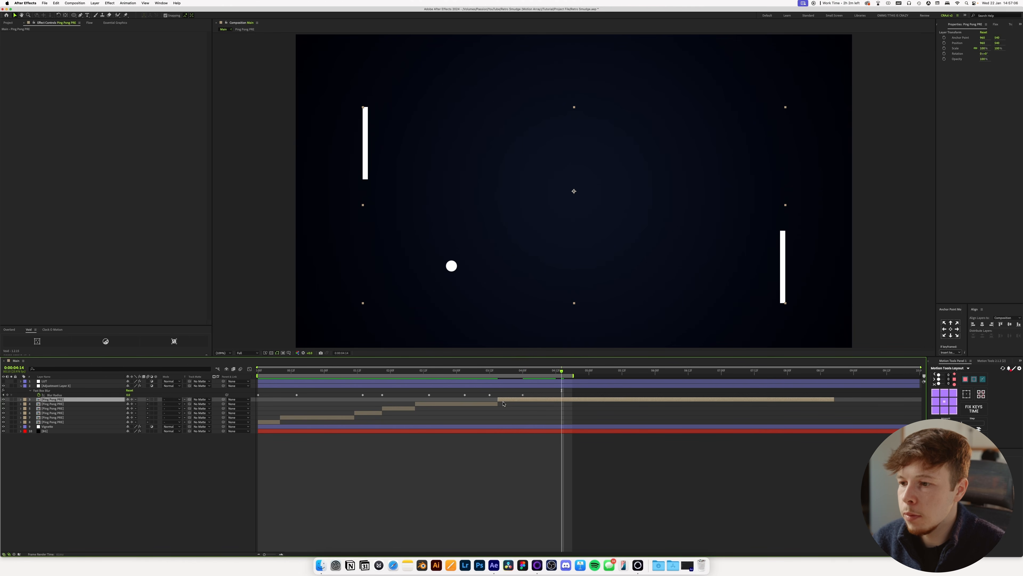
key(space)
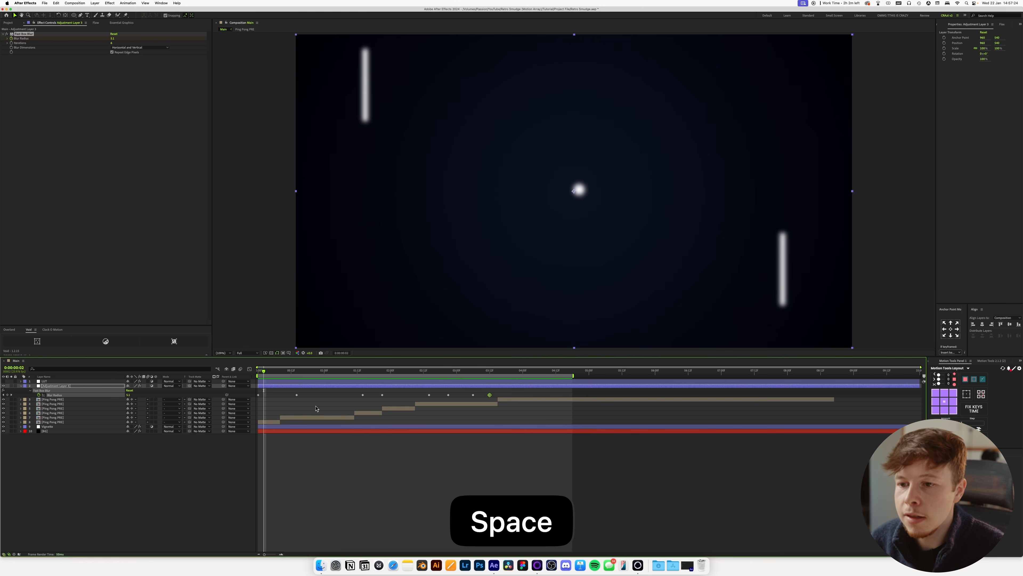
Easy-ease the first two Blur Radius keyframes, reshape their curve for a fast start and slow settle, and preview.
drag(317, 408, 228, 376)
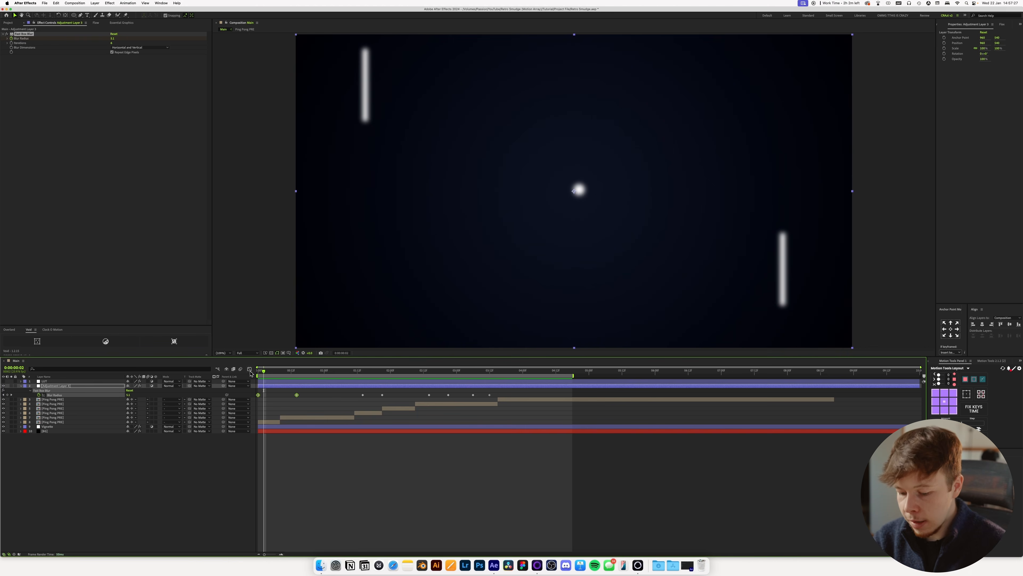
key(F9)
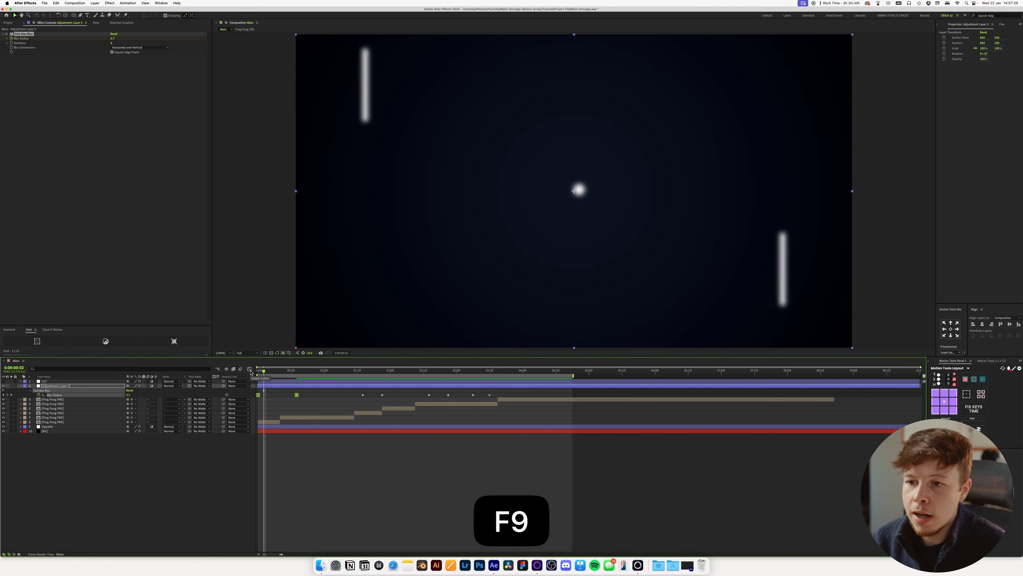
click(250, 369)
drag(264, 456, 262, 458)
click(290, 456)
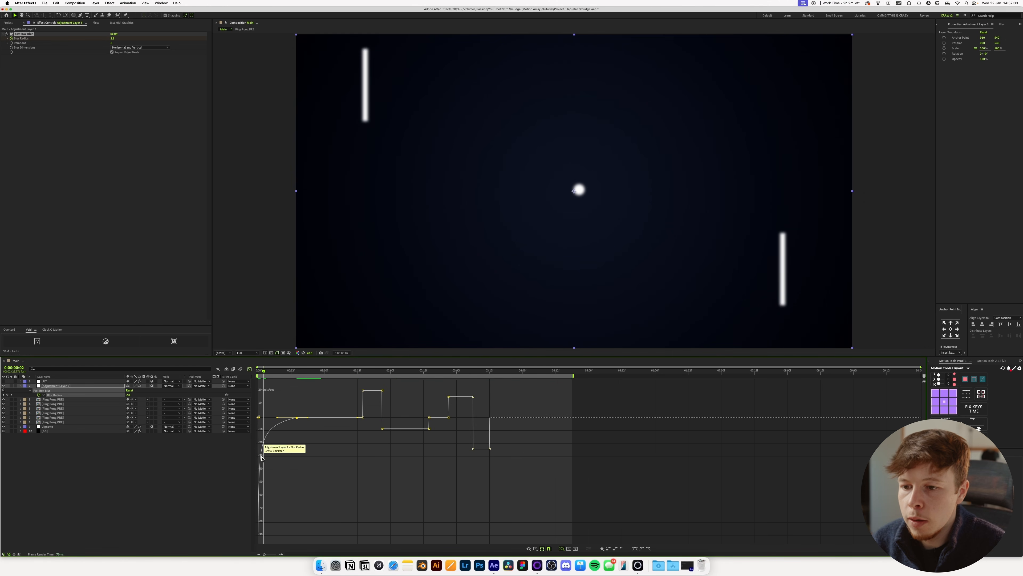
key(space)
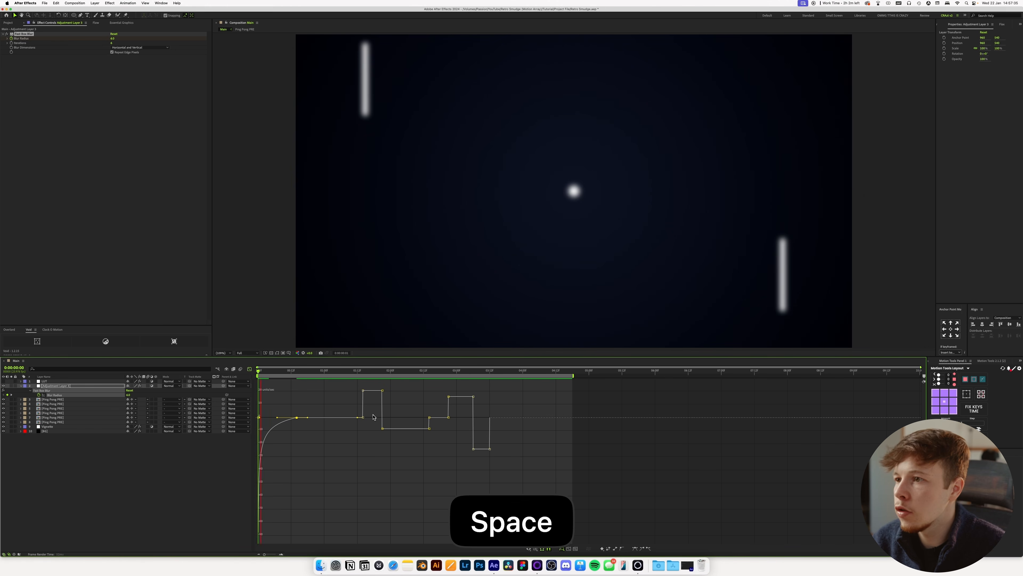
Easy-ease all remaining Blur Radius keyframes from 1:14 onward and show their curve in the Graph Editor.
key(shift+F3)
drag(353, 393, 588, 385)
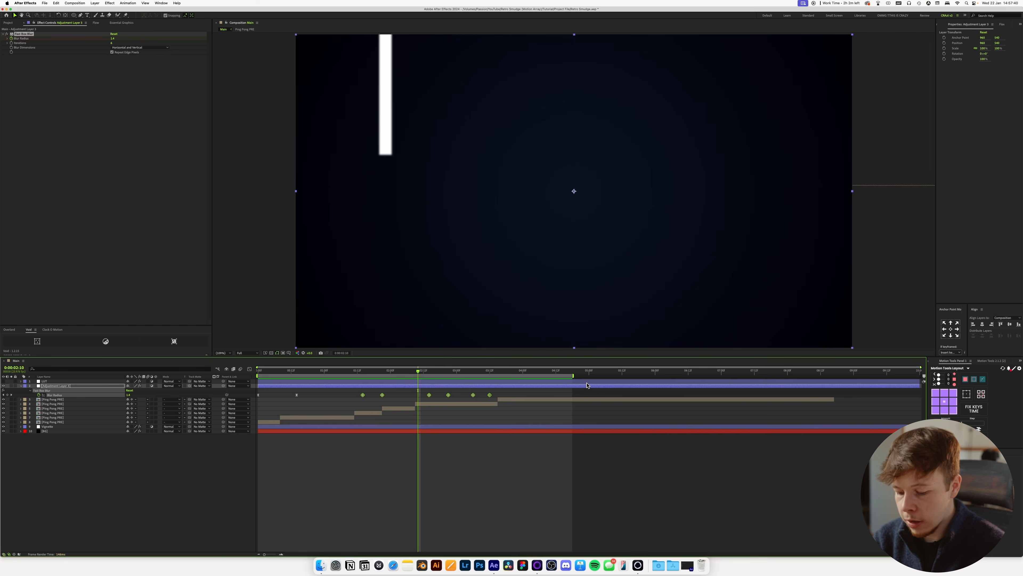
key(F9)
key(shift+F3)
key(j)
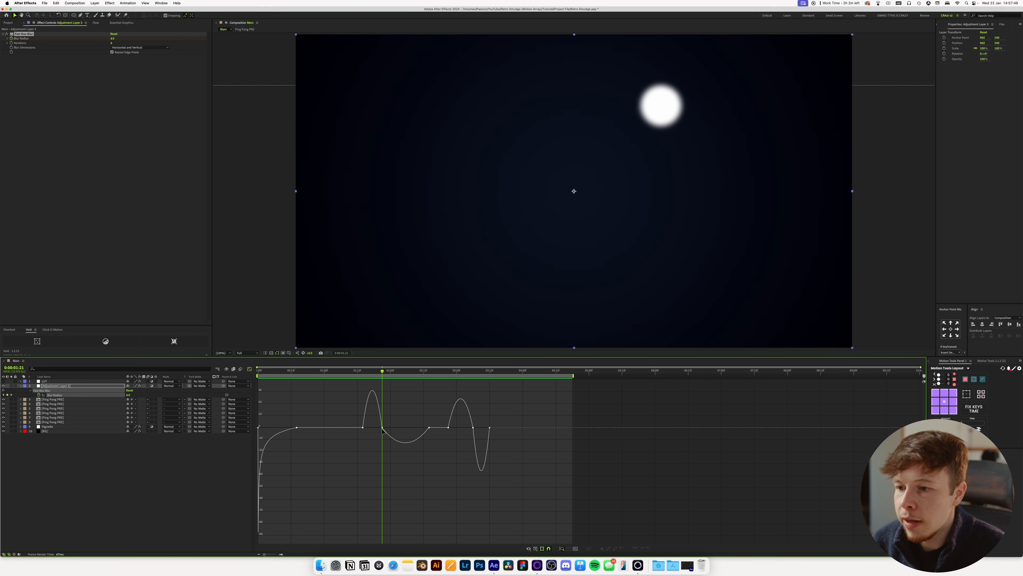
Reshape the Blur Radius curve around the 1:21 keyframe so the change is steepest at the cut, and preview.
drag(367, 430, 383, 431)
click(344, 371)
key(space)
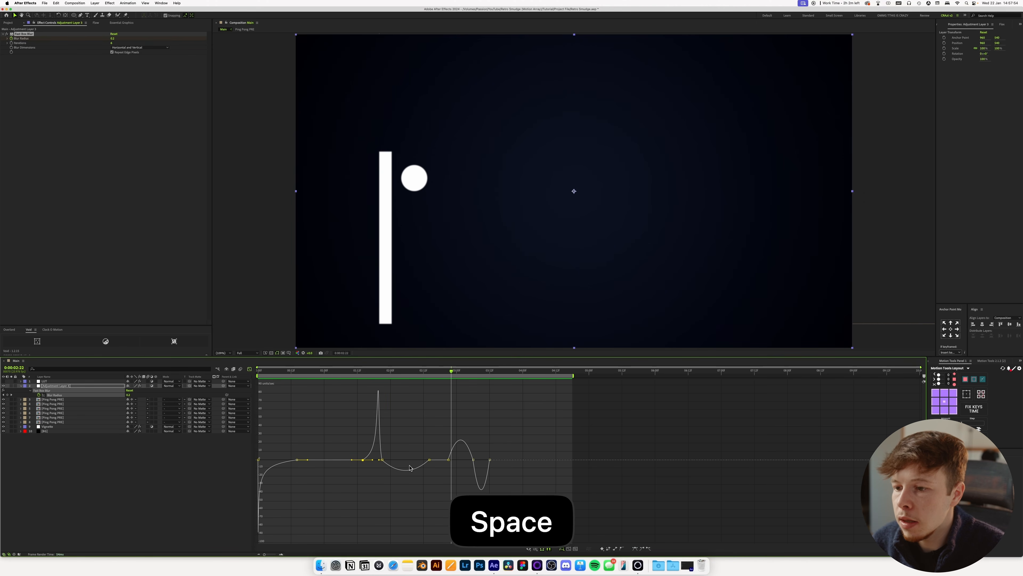
drag(421, 459, 408, 460)
key(super+z)
key(super+z)
key(space)
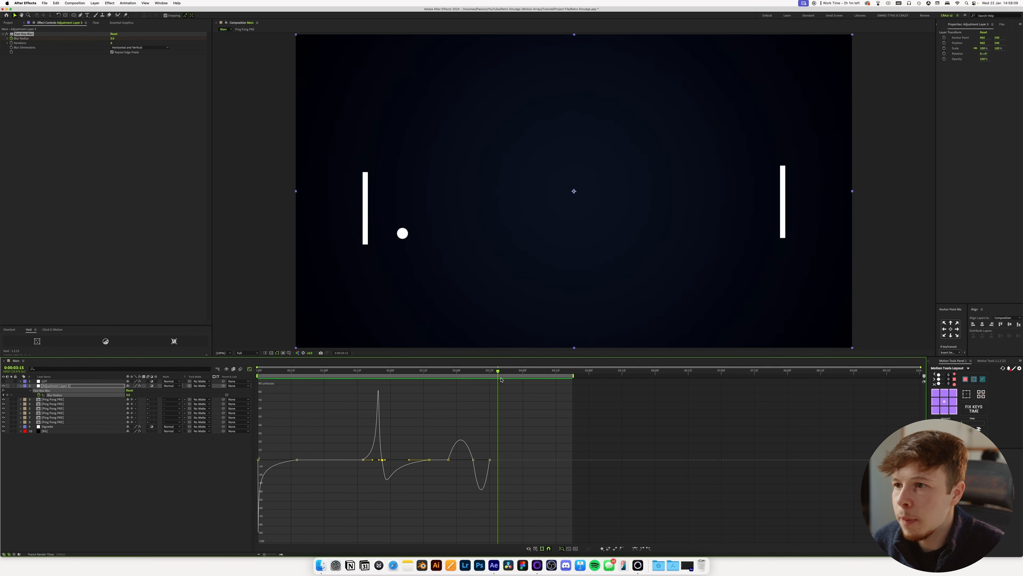
Steepen the curve between the last two Blur Radius keyframes, return to the layer view, and preview the animation.
drag(476, 460, 482, 460)
drag(463, 372, 448, 372)
key(space)
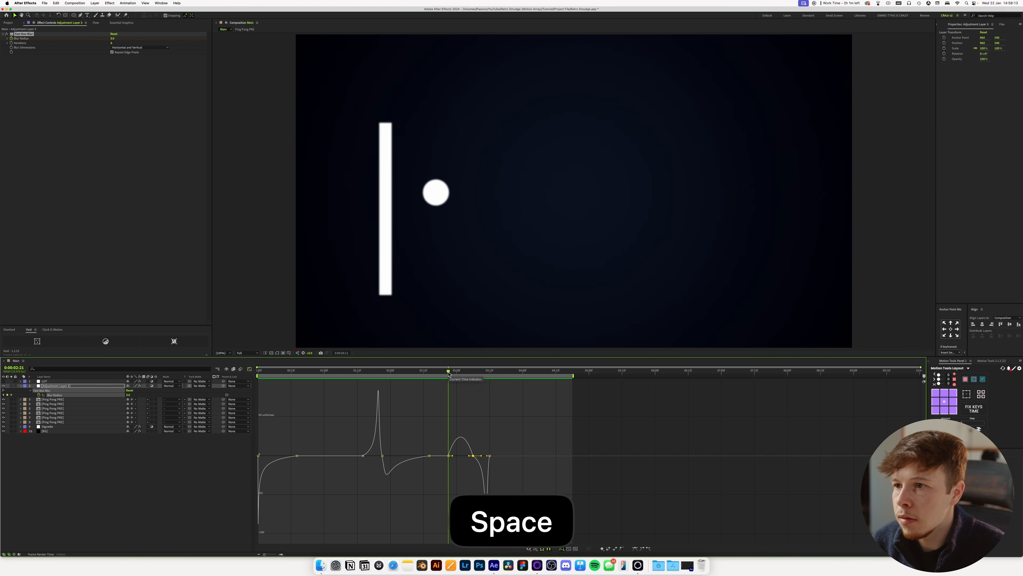
click(250, 369)
key(space)
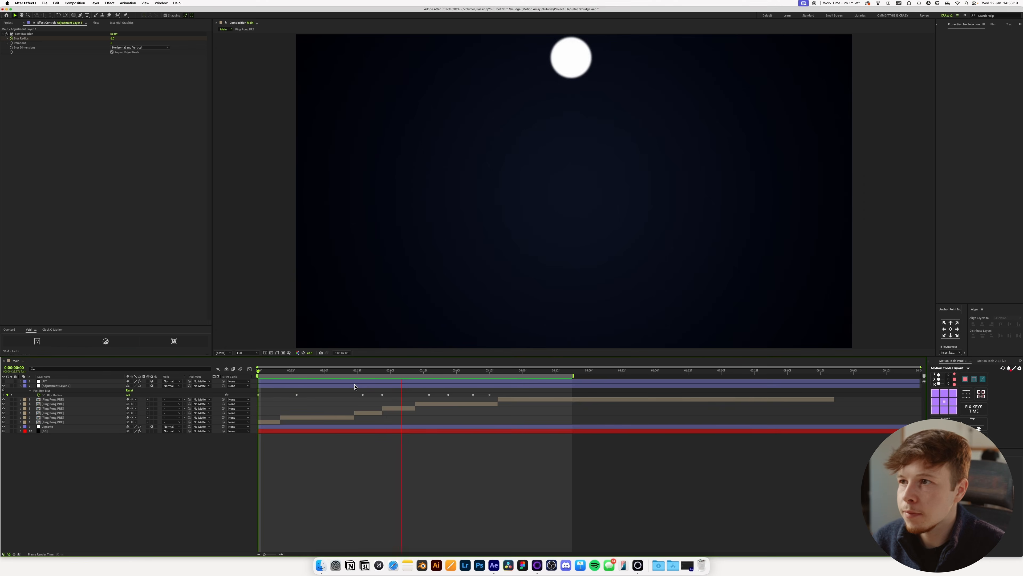
key(space)
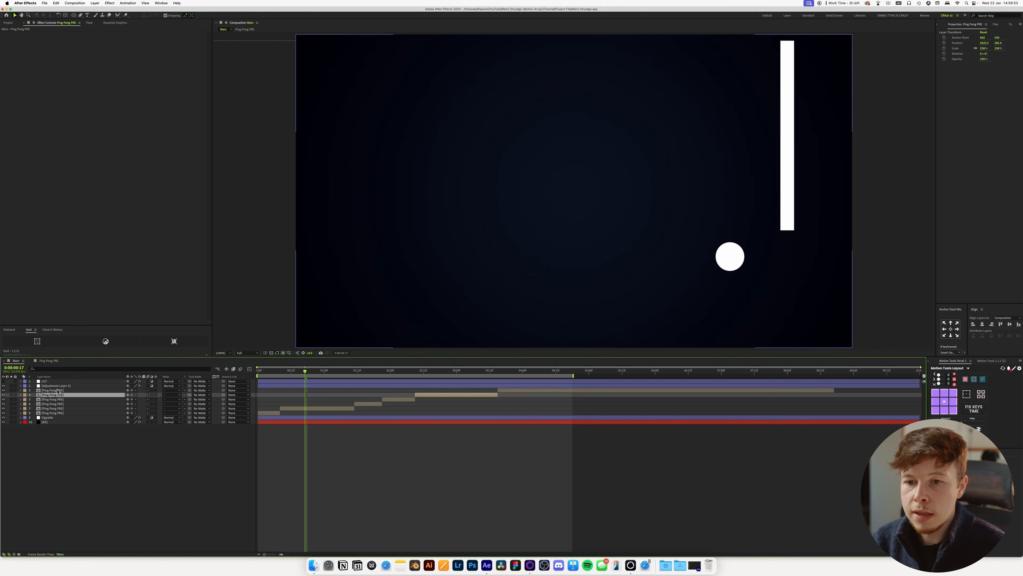
Add a new adjustment layer directly above the blur adjustment layer and apply the Mosaic effect to it.
click(57, 387)
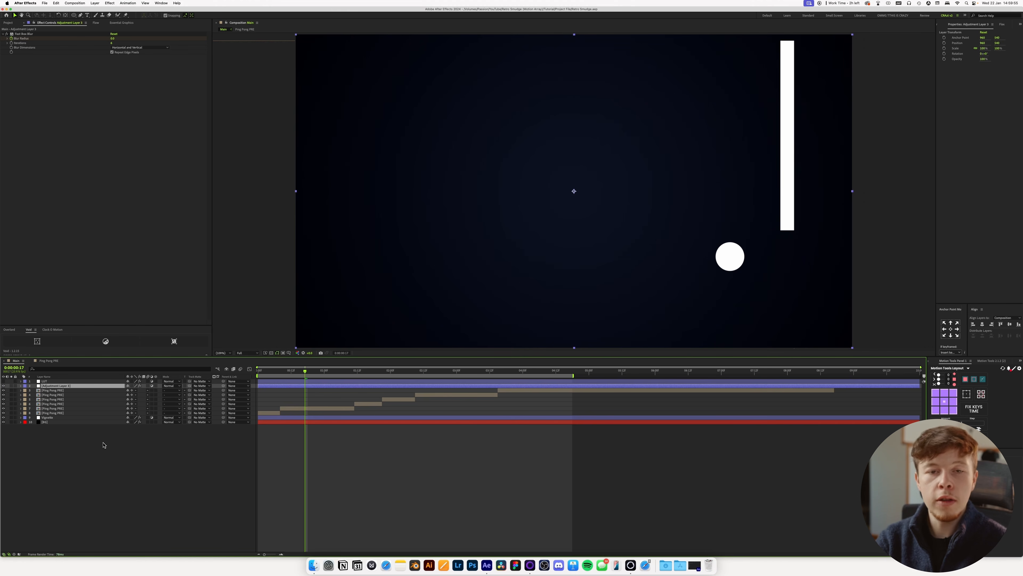
key(super+alt+y)
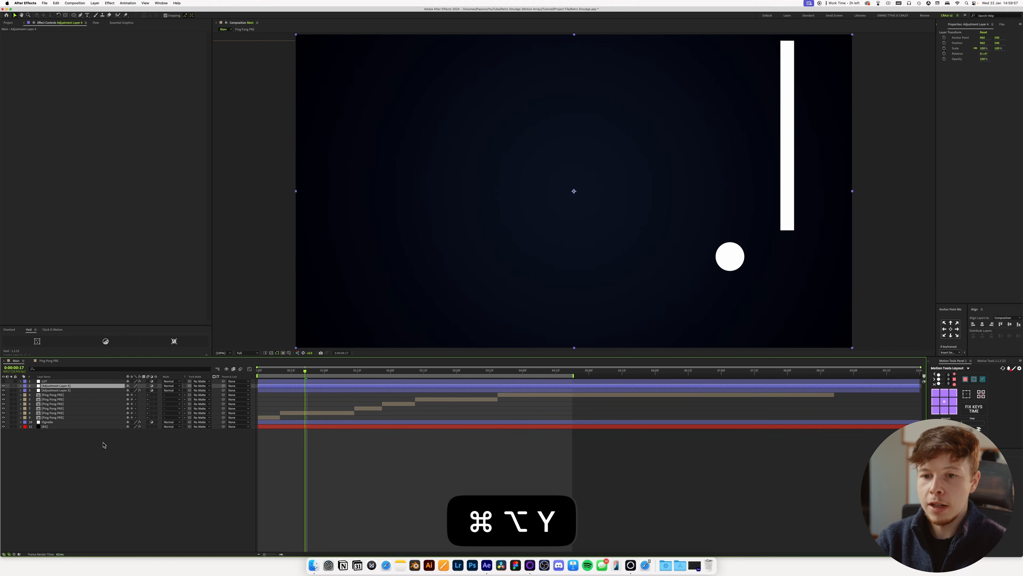
key(ctrl+space)
text(mop)
key(BackSpace)
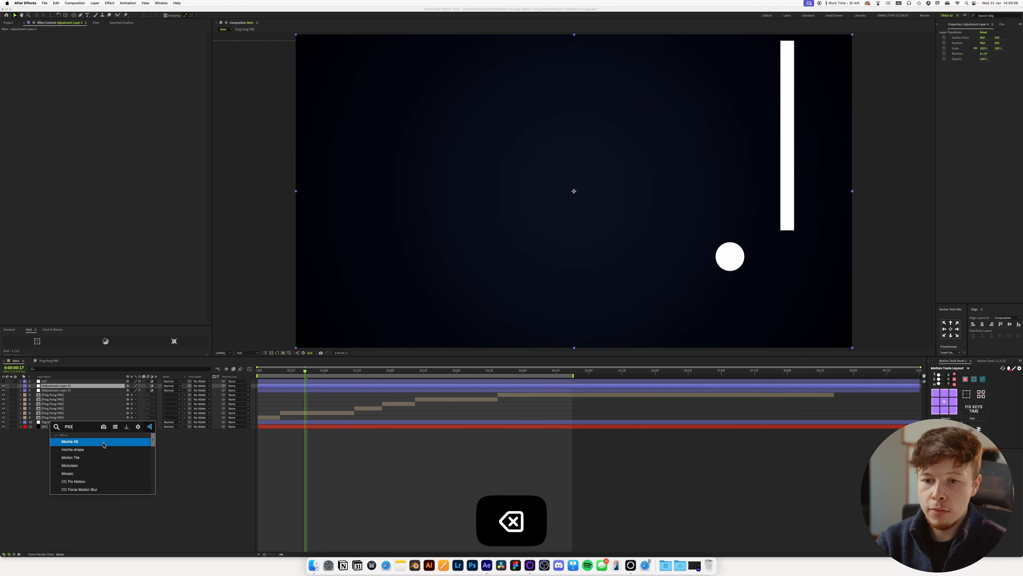
key(Return)
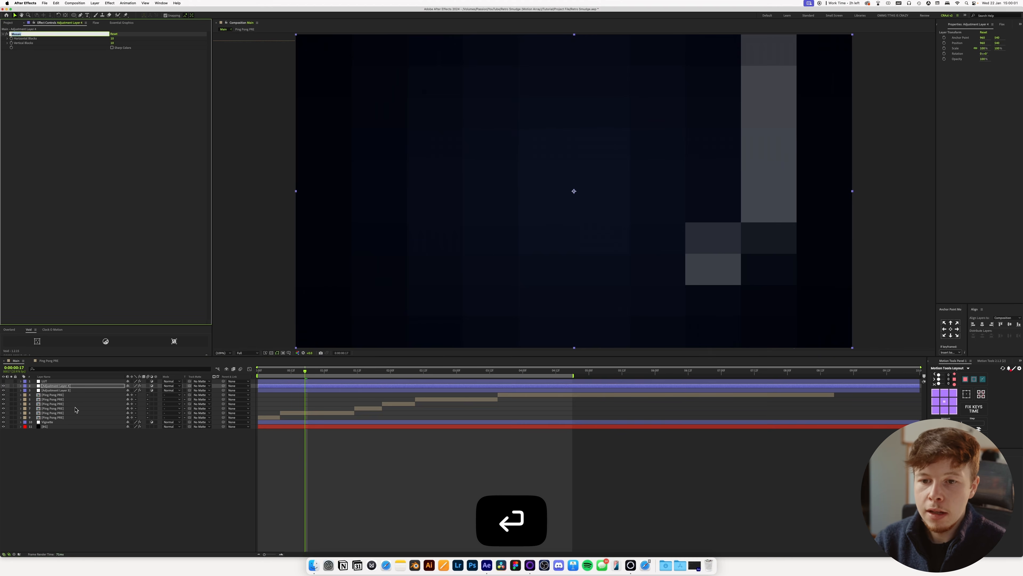
Rename the new adjustment layer to Mosaic and the blur adjustment layer to Focus Pull.
click(58, 386)
key(Return)
text(Mosac)
key(BackSpace)
text(ic)
key(Return)
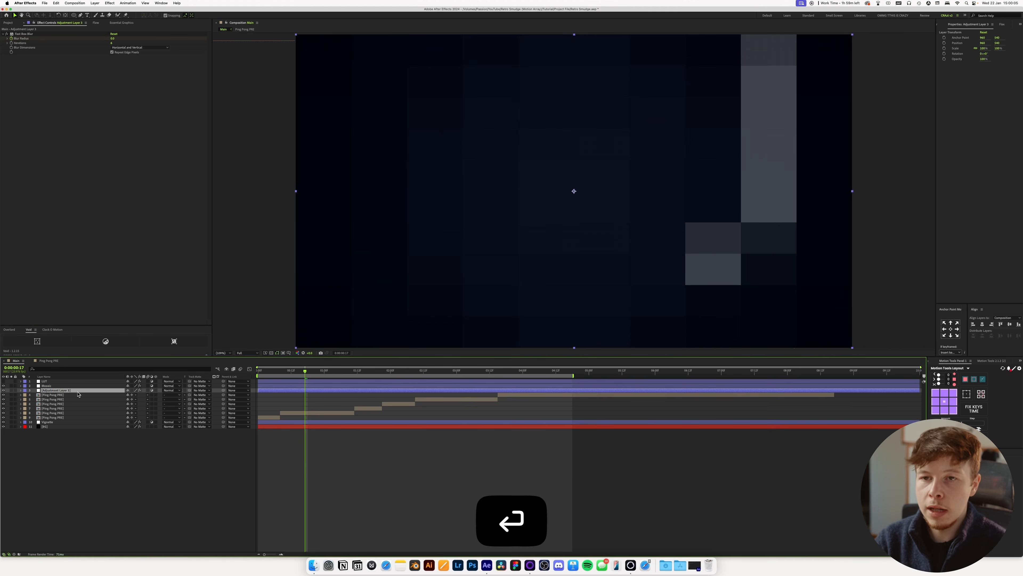
key(Return)
Raise the Mosaic's horizontal and vertical block counts to get fine pixelation, and try the Sharp Colors option.
mouse_move(112, 38)
mouse_down()
mouse_move(194, 41)
mouse_move(100, 41)
mouse_up()
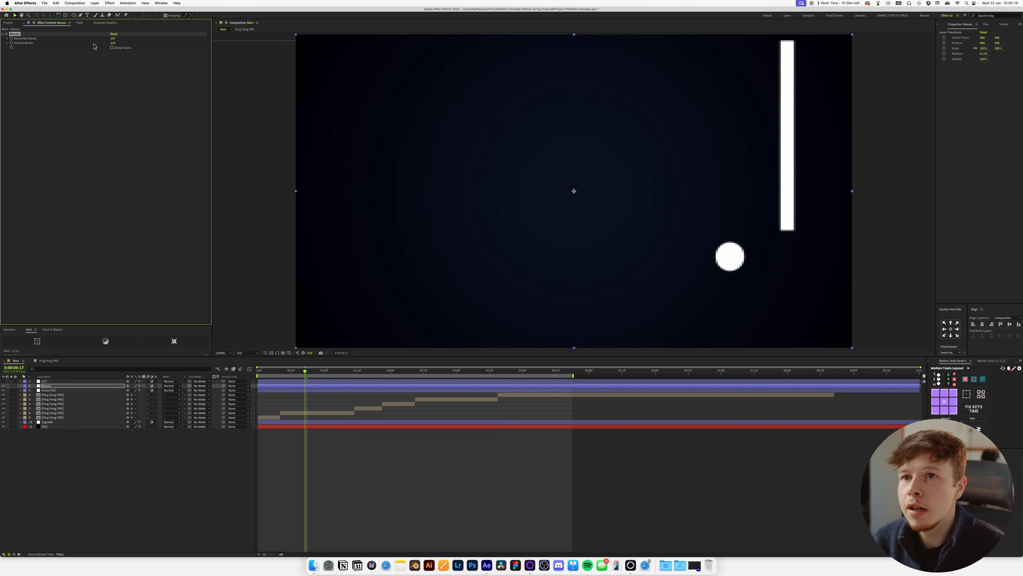
click(112, 48)
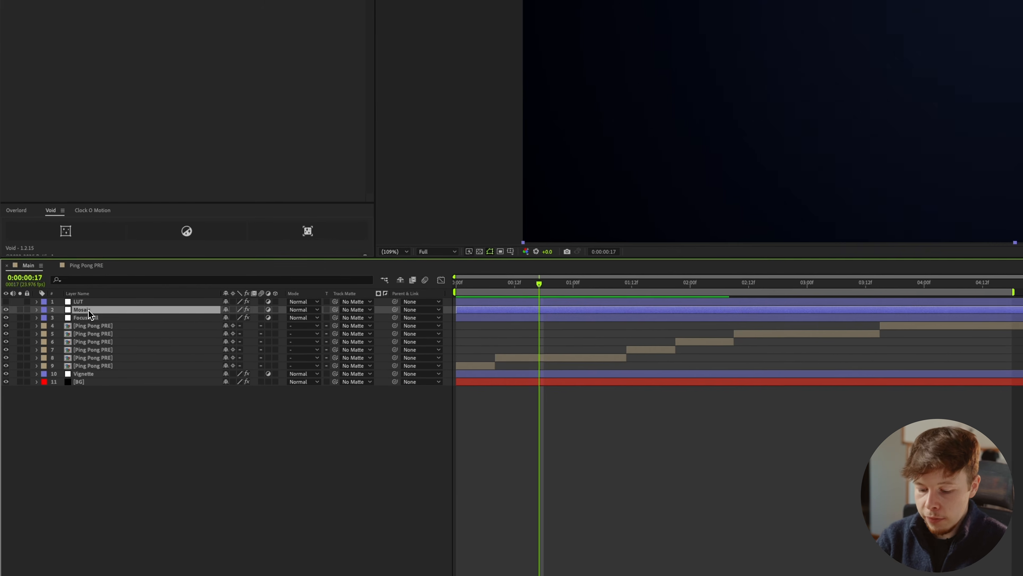
Add an adjustment layer above Mosaic and apply the Optics Compensation effect to it.
key(super+alt+y)
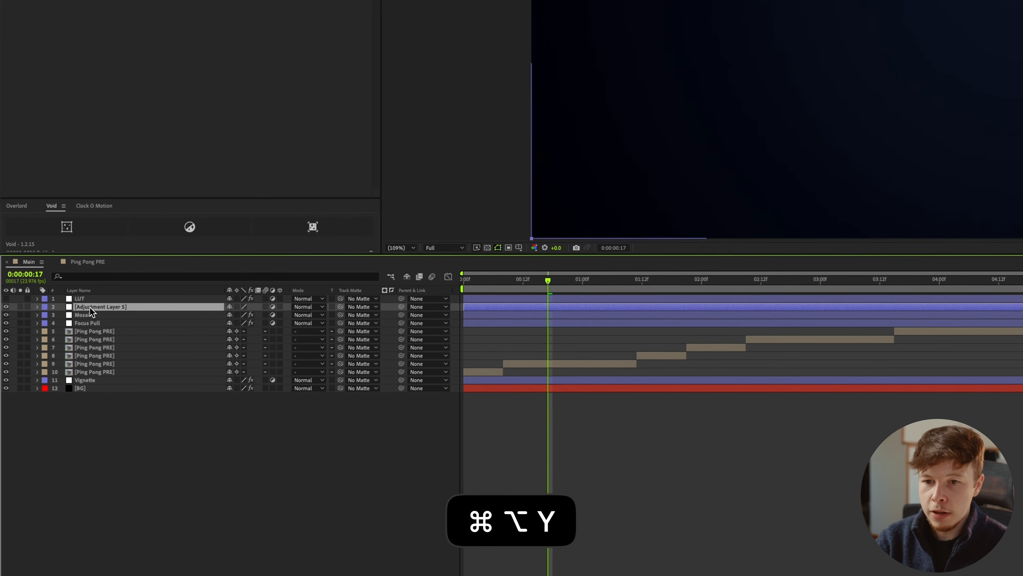
key(ctrl+space)
text(opti)
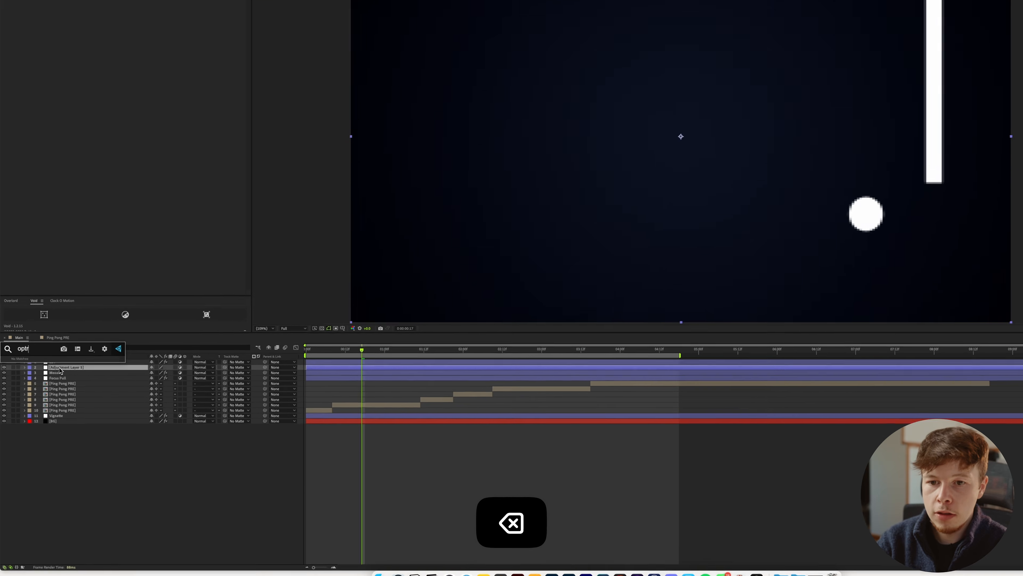
key(Return)
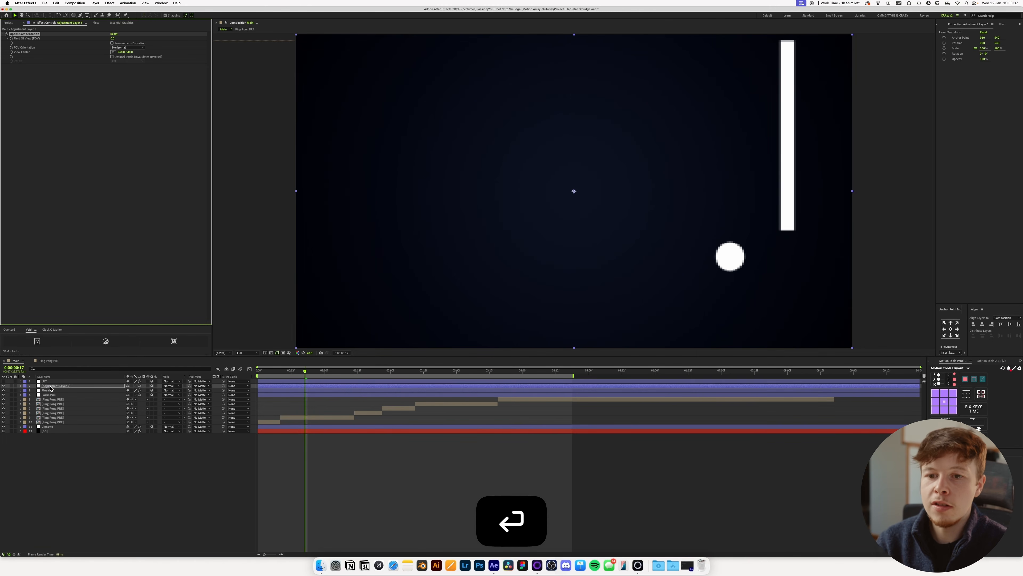
Raise the Optics Compensation Field of View to bulge the image like a CRT screen, with the transparency grid on.
drag(113, 38, 325, 48)
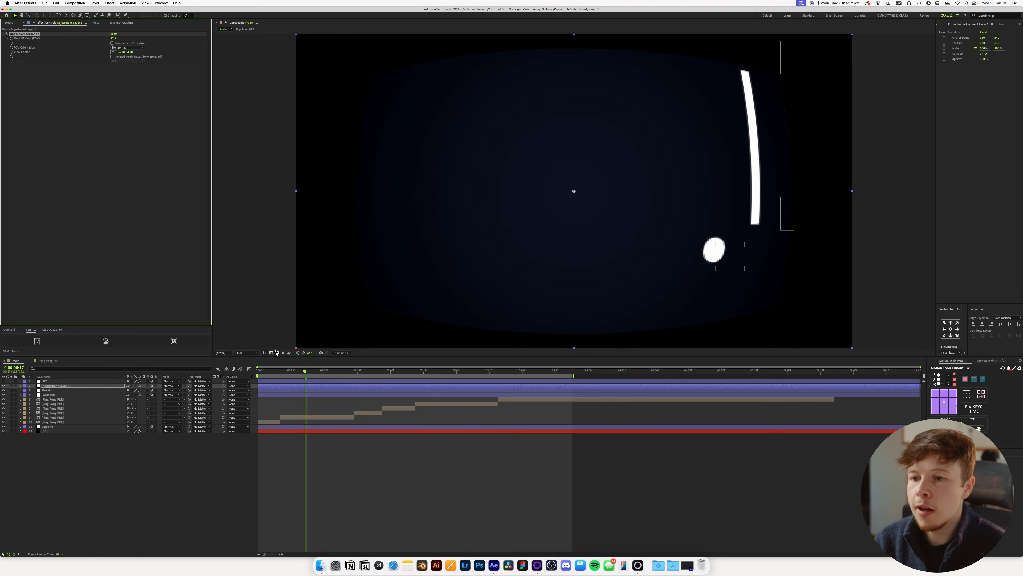
click(271, 353)
drag(115, 38, 90, 42)
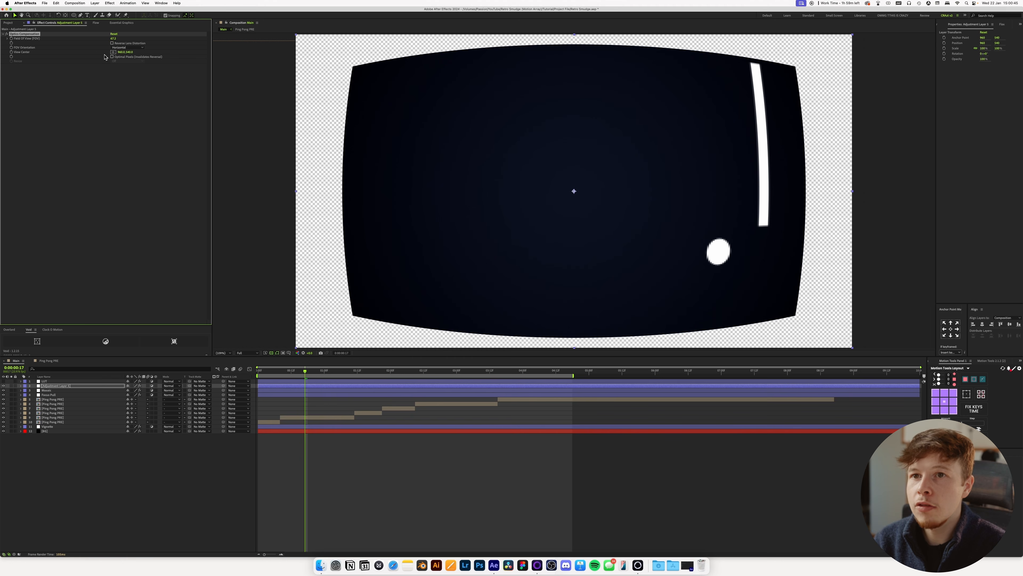
Rename the Optics Compensation adjustment layer to Optics Comp.
click(54, 386)
key(Return)
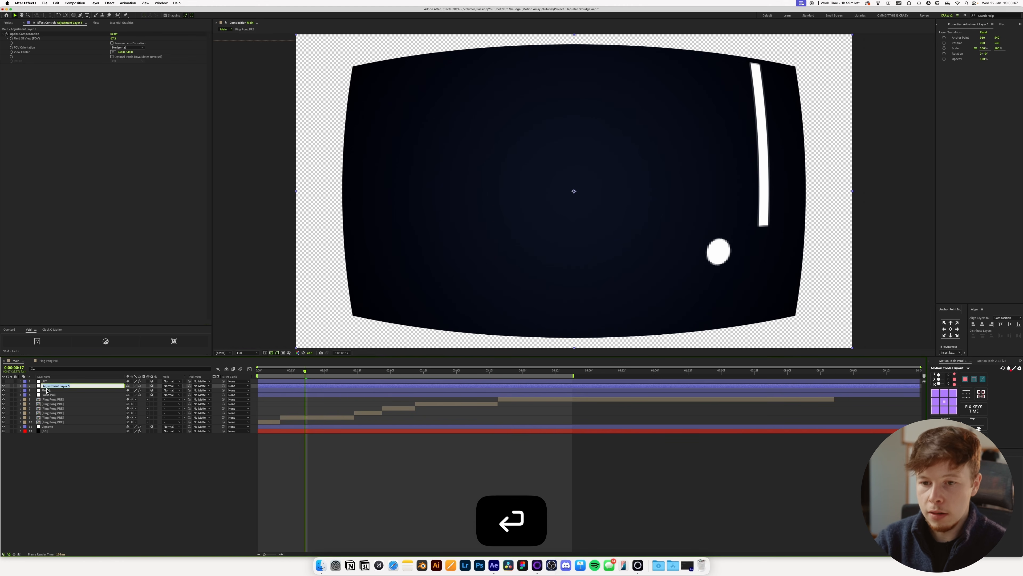
text(Optics Comp)
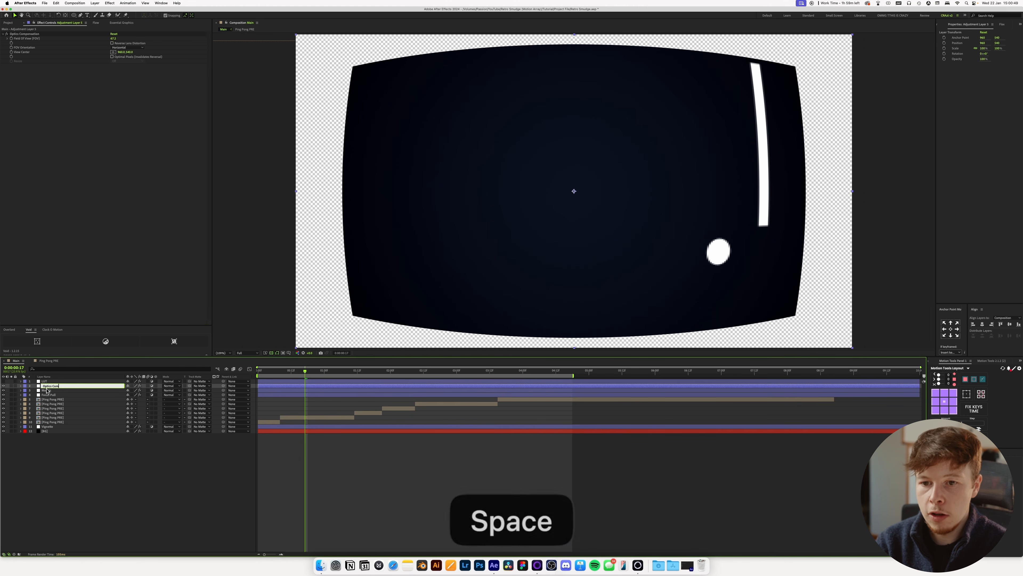
key(Return)
Add an adjustment layer above Optics Comp with the Transform effect and scale it up until the frame is filled.
key(super+alt+y)
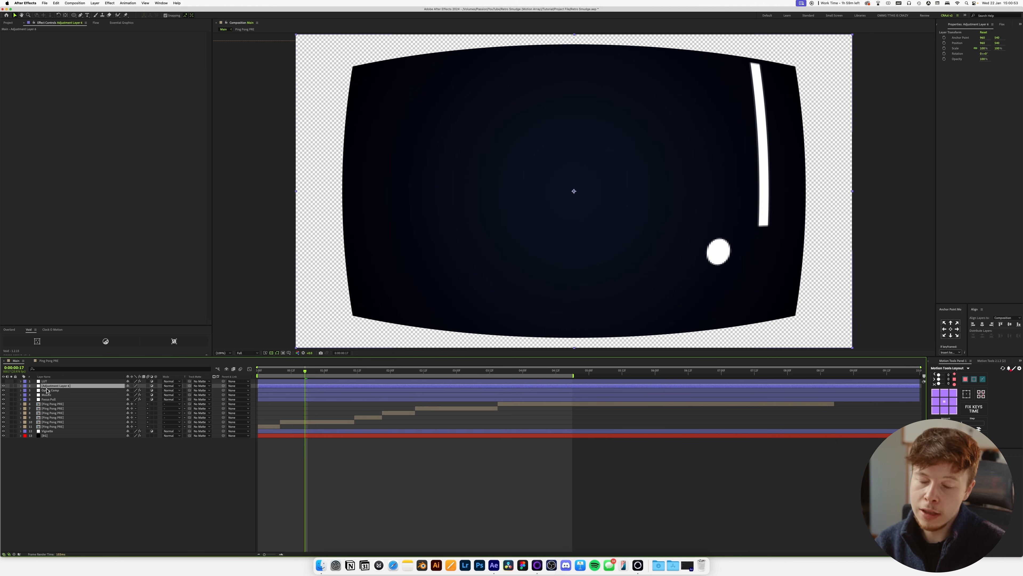
key(ctrl+space)
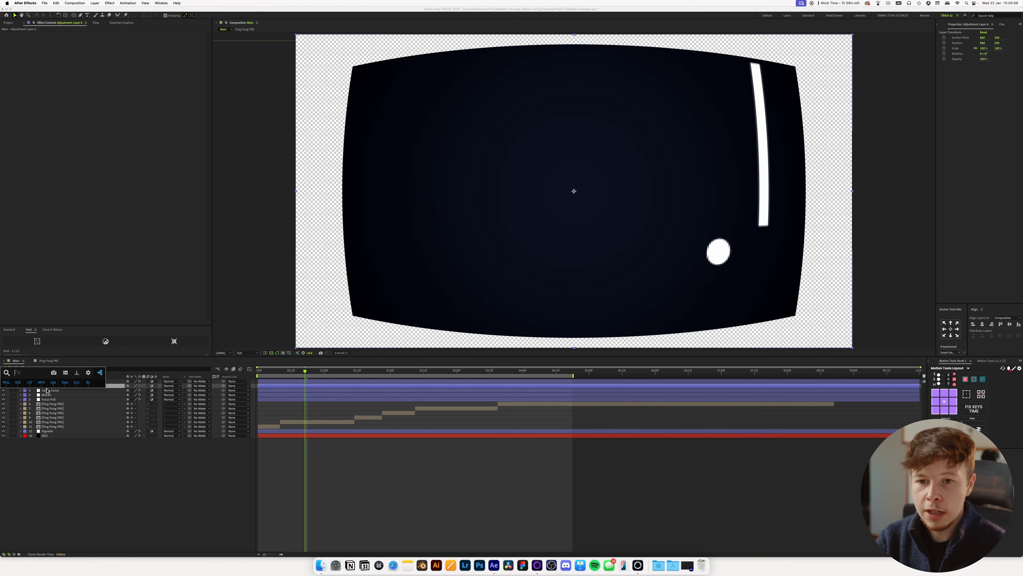
text(tra)
key(Return)
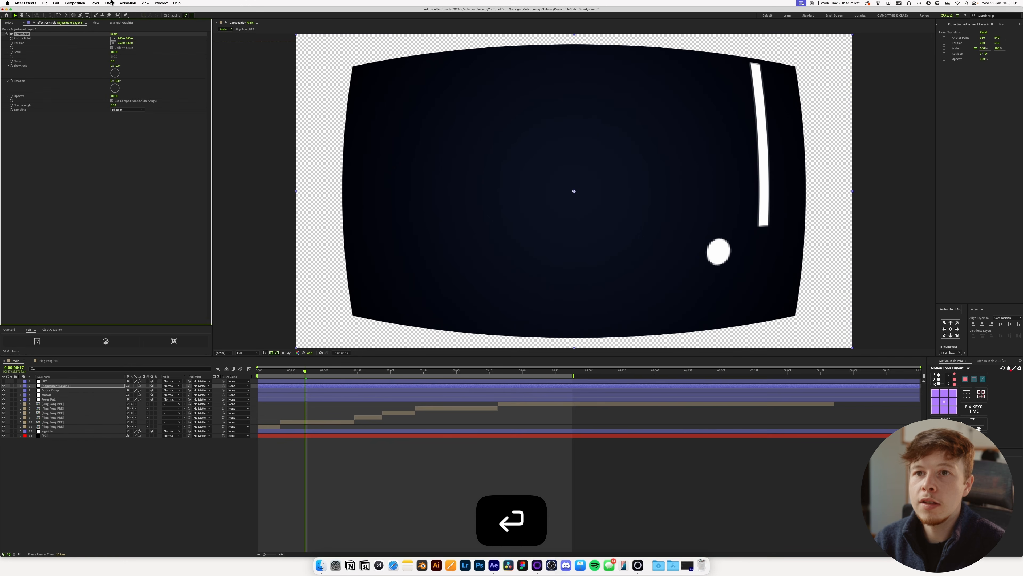
drag(112, 54, 122, 54)
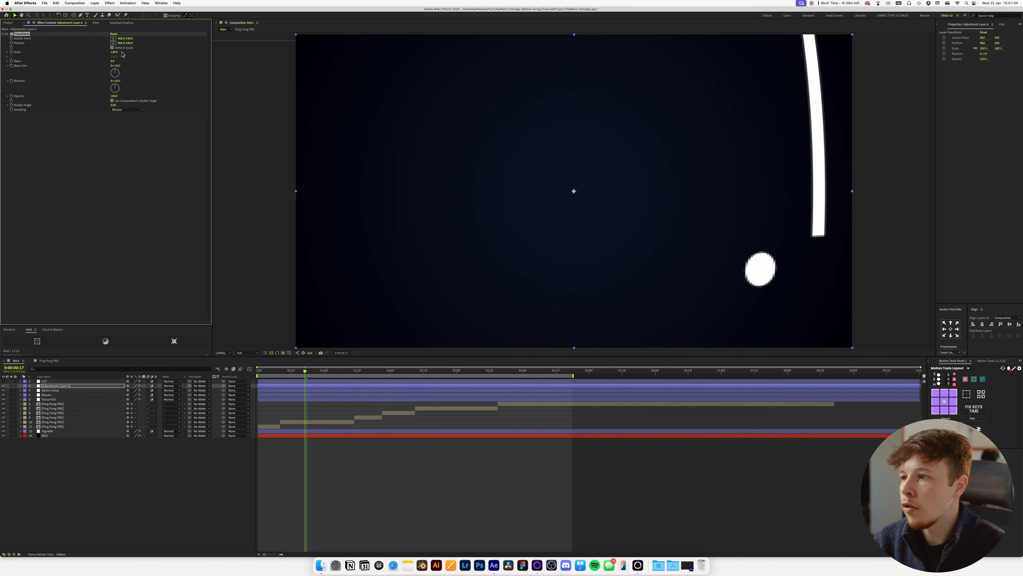
Lower the Optics Comp Field of View for a subtler bulge and reduce the Transform scale to match.
click(45, 390)
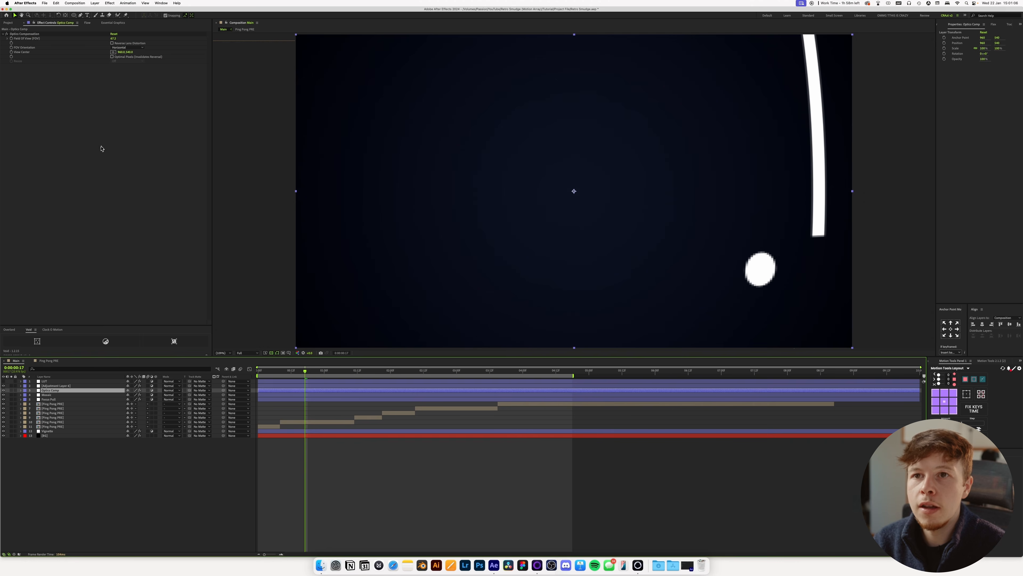
drag(115, 39, 37, 51)
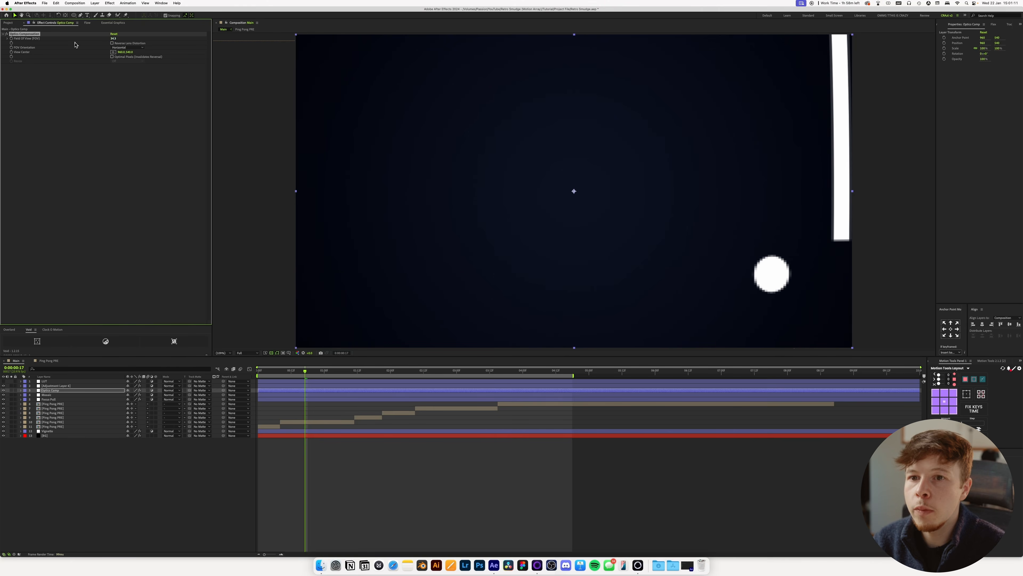
click(57, 386)
drag(115, 53, 111, 56)
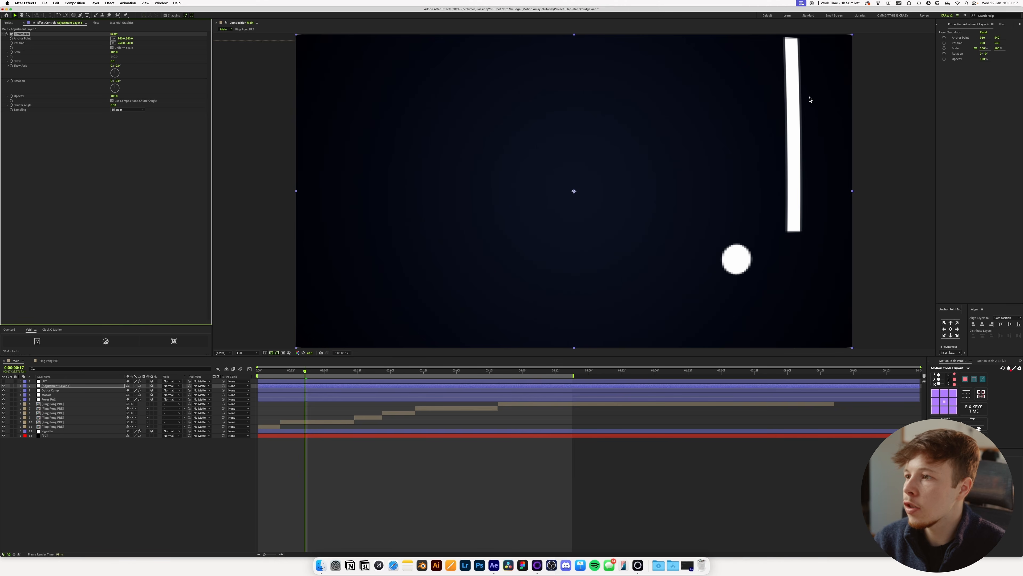
Rename the Transform adjustment layer to Scale offset and preview the animation.
text(Scale offset)
key(Return)
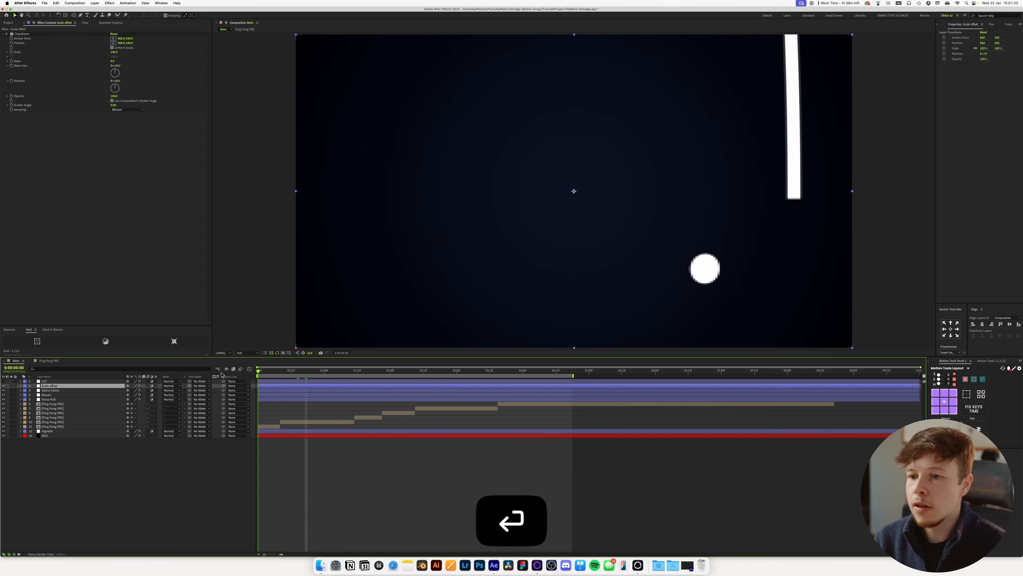
key(space)
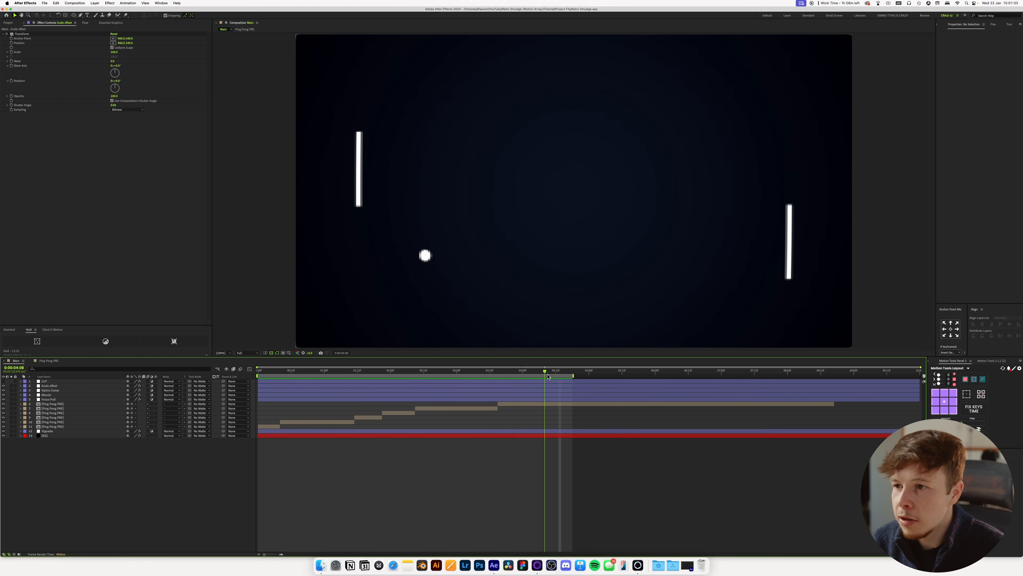
Increase the Mosaic layer's Horizontal and Vertical Blocks for a finer pixelation.
click(550, 375)
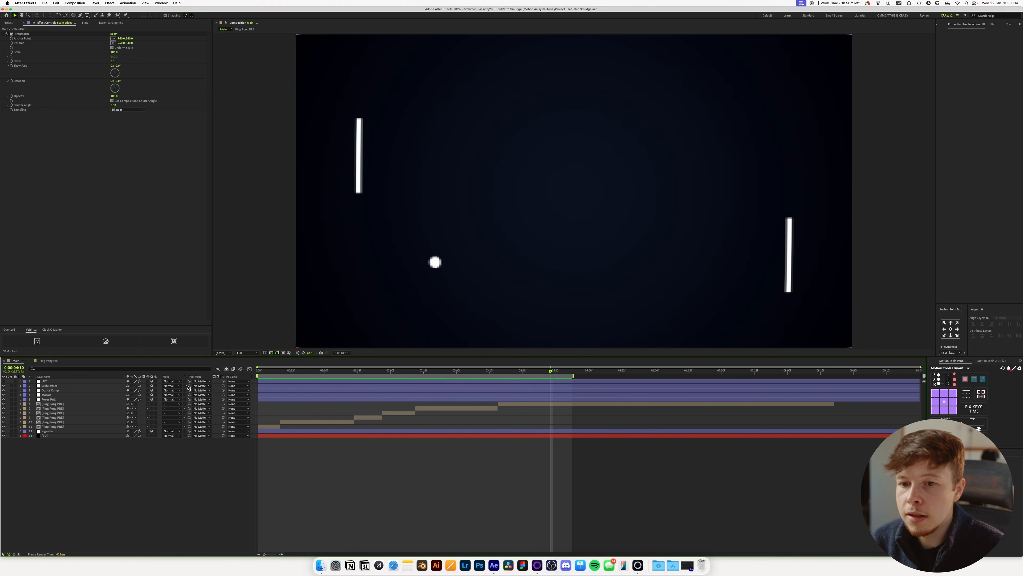
click(54, 395)
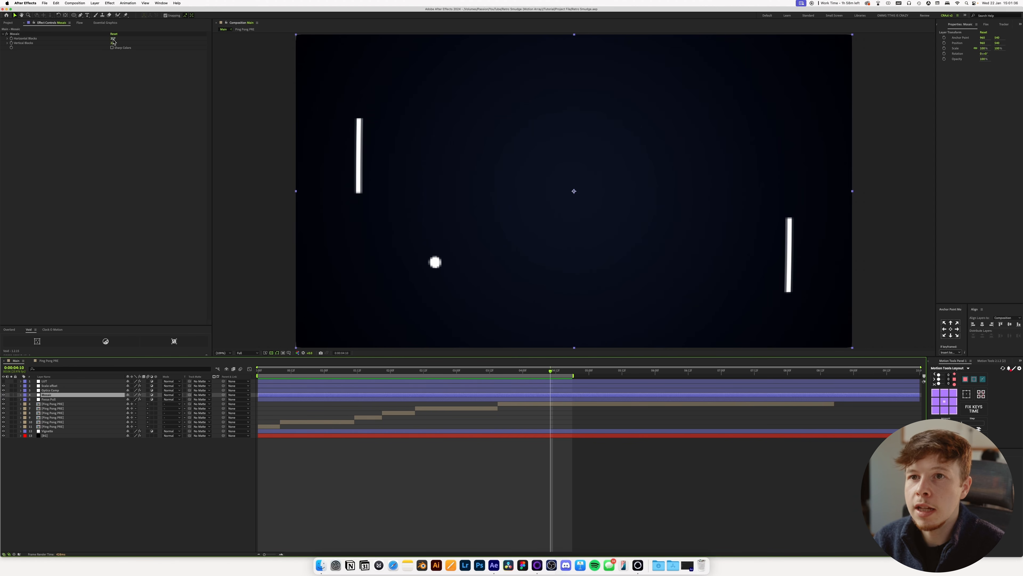
drag(113, 38, 117, 41)
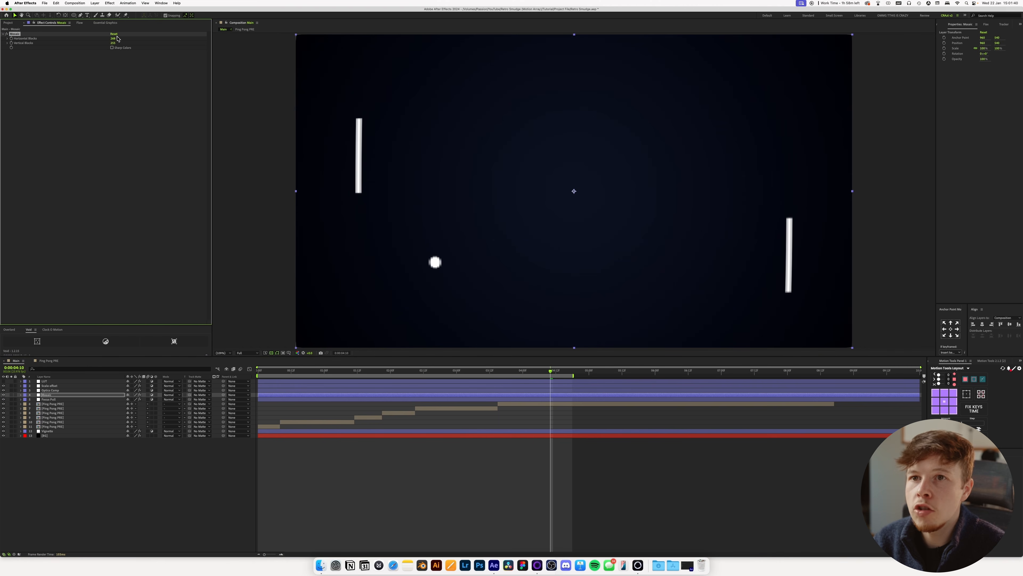
drag(124, 40, 144, 43)
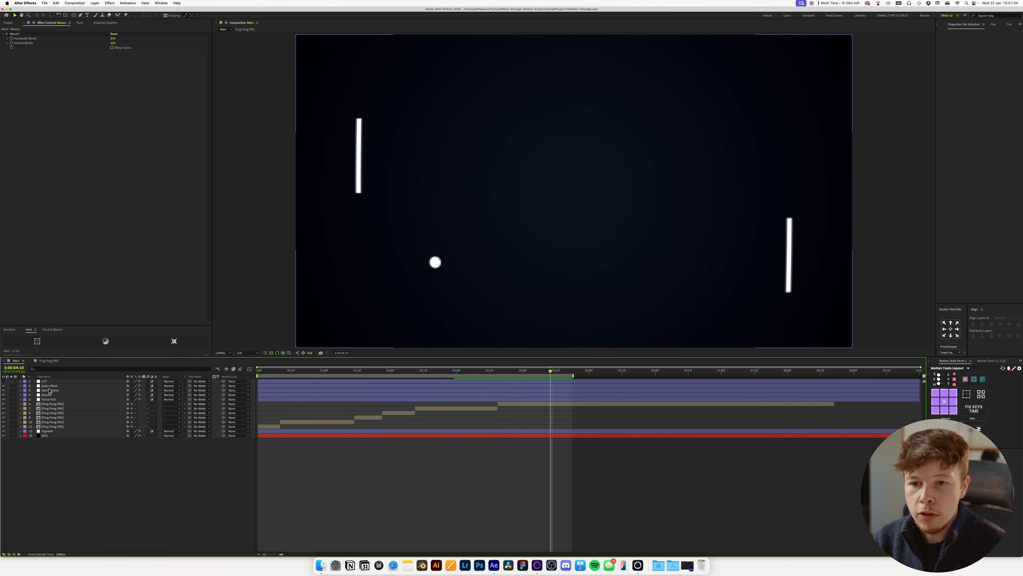
Add an adjustment layer above Scale offset with the Transform effect and set its Scale to 102.
click(51, 387)
key(super+alt+y)
key(ctrl+space)
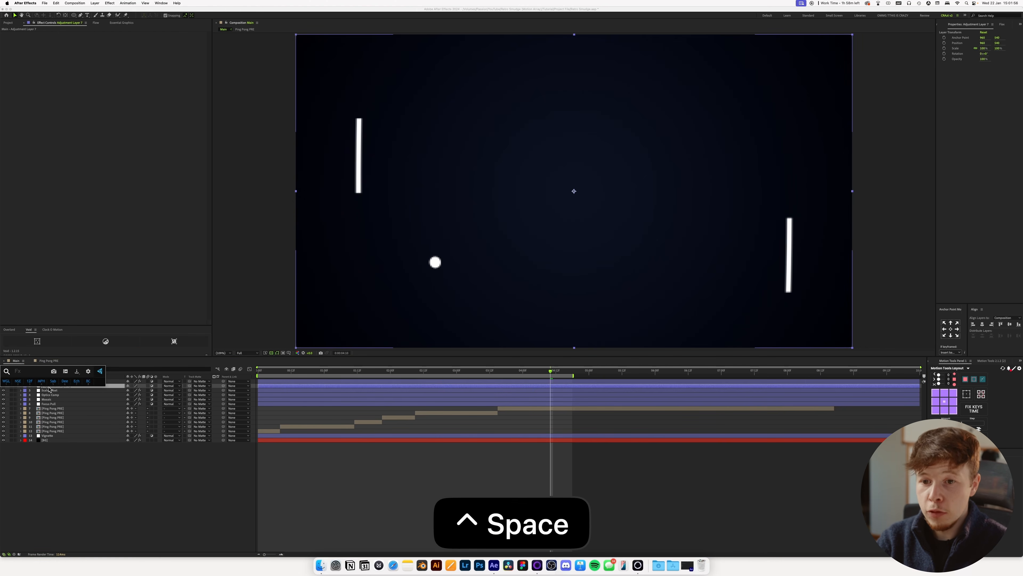
text(trasn)
key(BackSpace)
key(BackSpace)
text(ns)
key(Return)
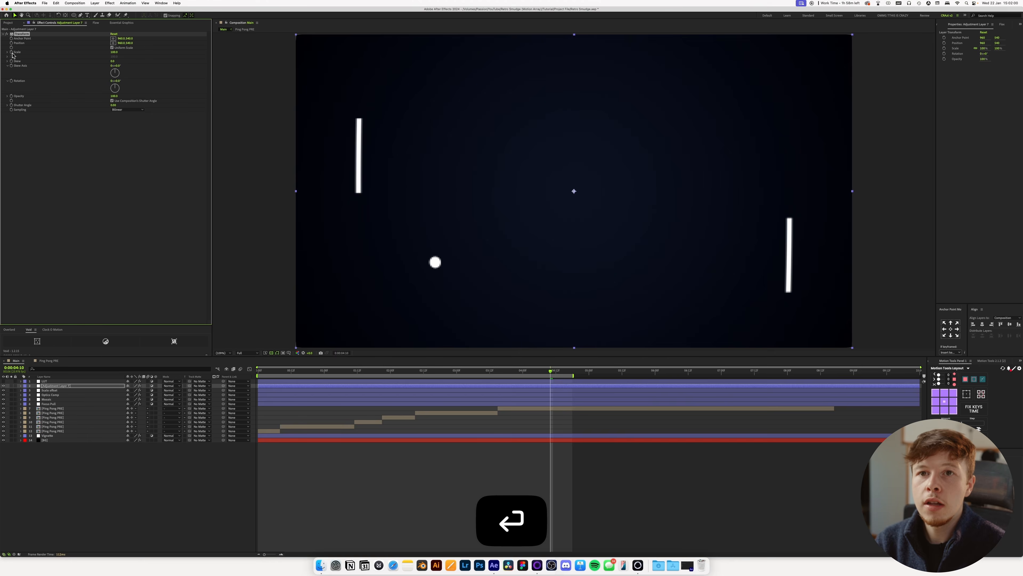
click(115, 53)
text(102)
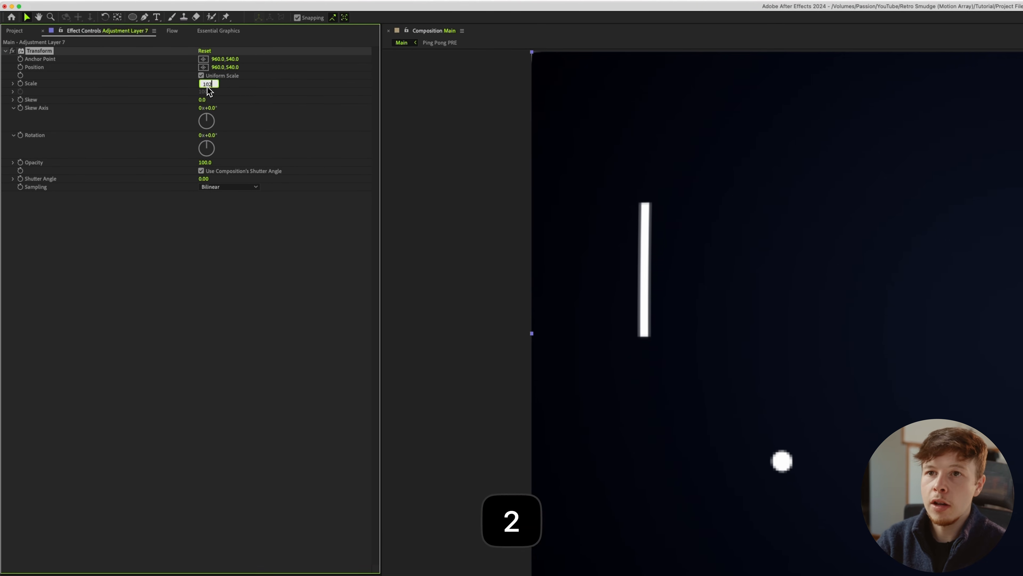
key(Return)
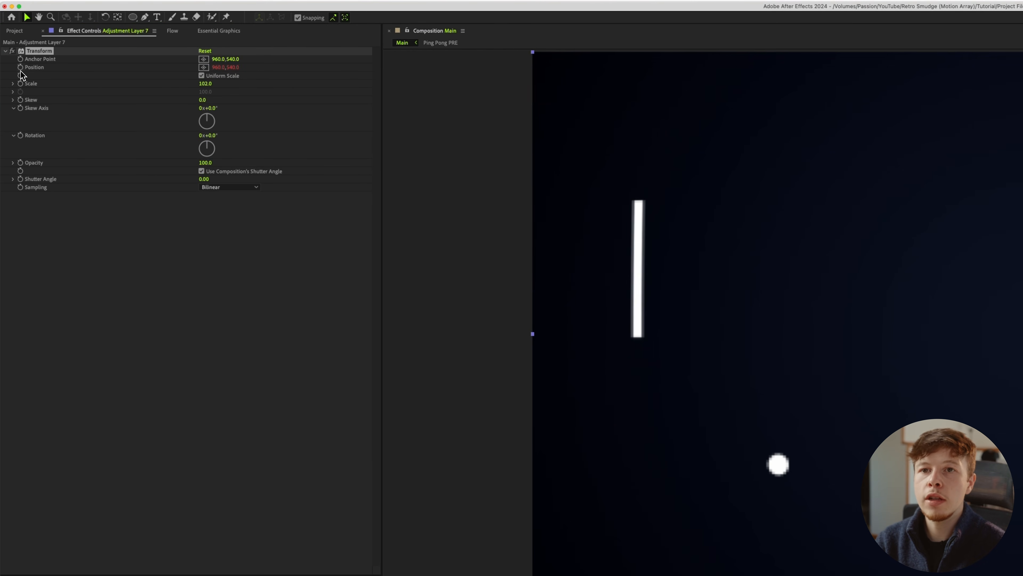
Put a posterizeTime(6) expression on the Transform effect's Position in the new adjustment layer.
alt+click(21, 67)
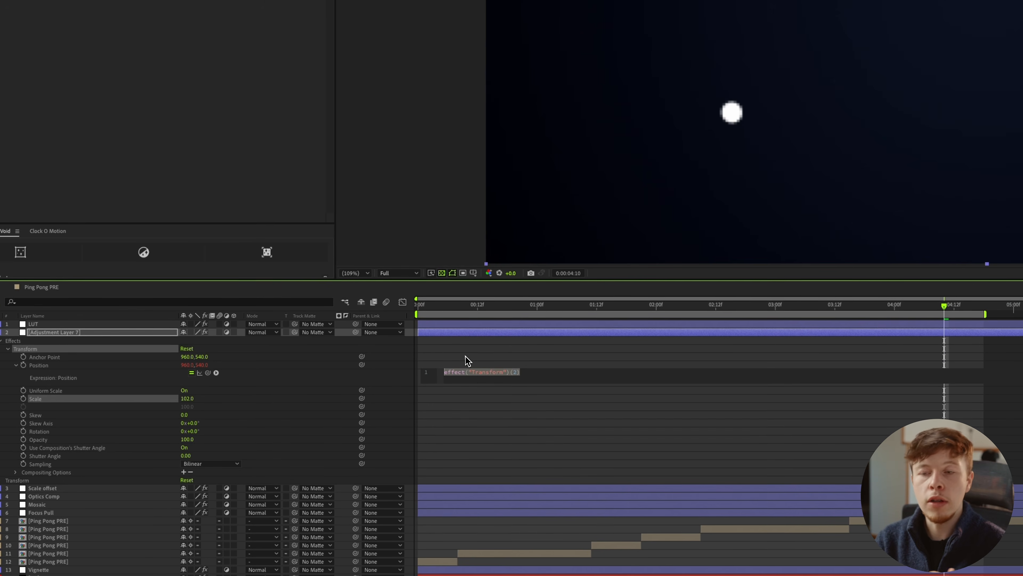
text(posterizeTime())
key(Return)
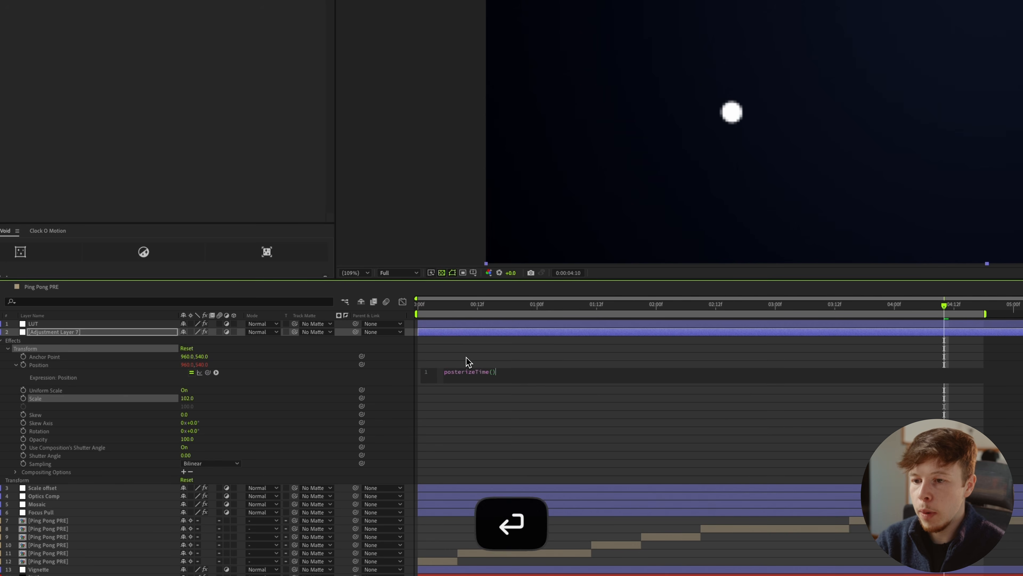
text(6)
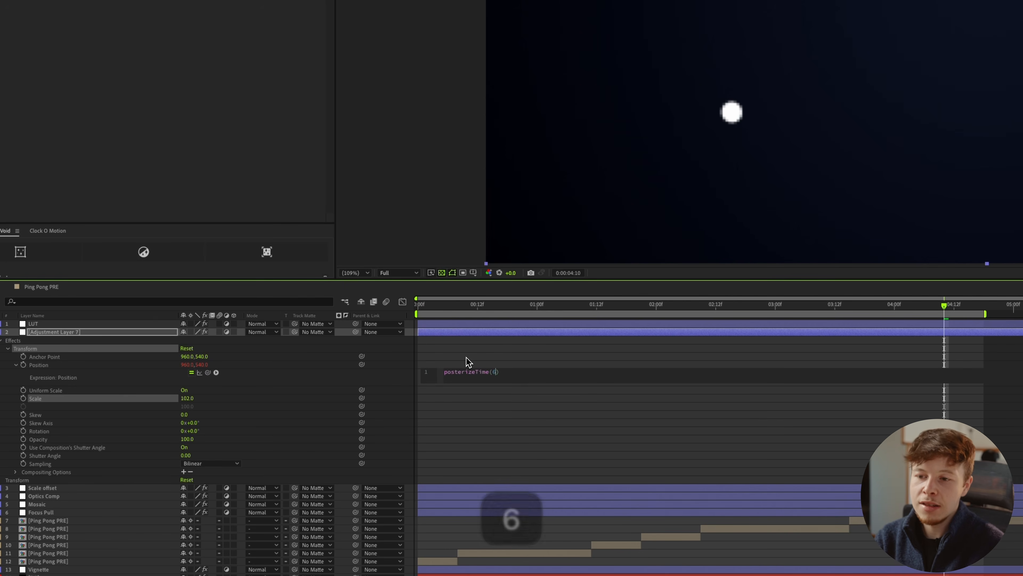
key(Up)
key(Right)
key(super+a)
key(Right)
key(Return)
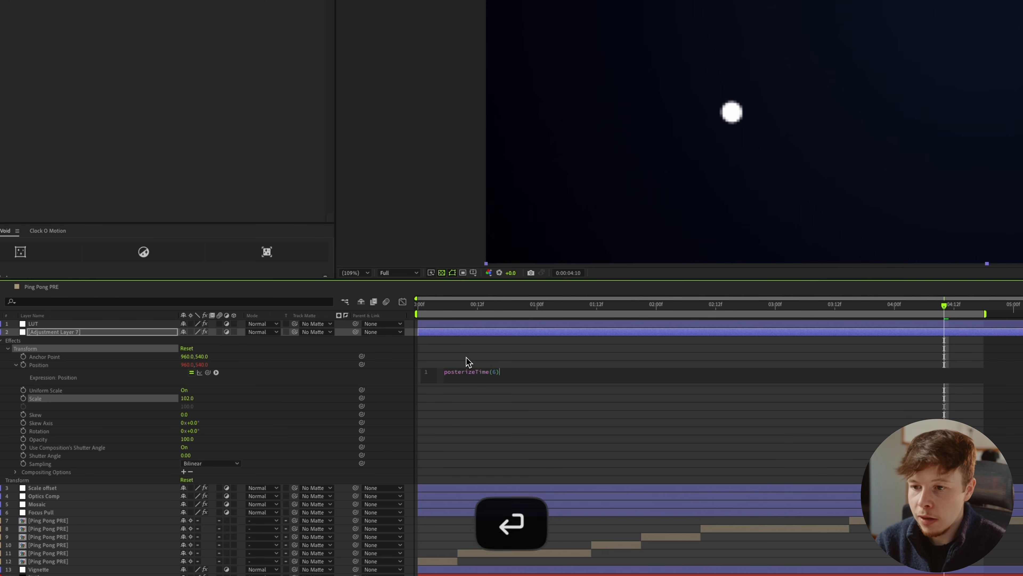
Add wiggle(222,2) as the second line of the Position expression and apply it.
text(wiggle())
key(Return)
text(222,2)
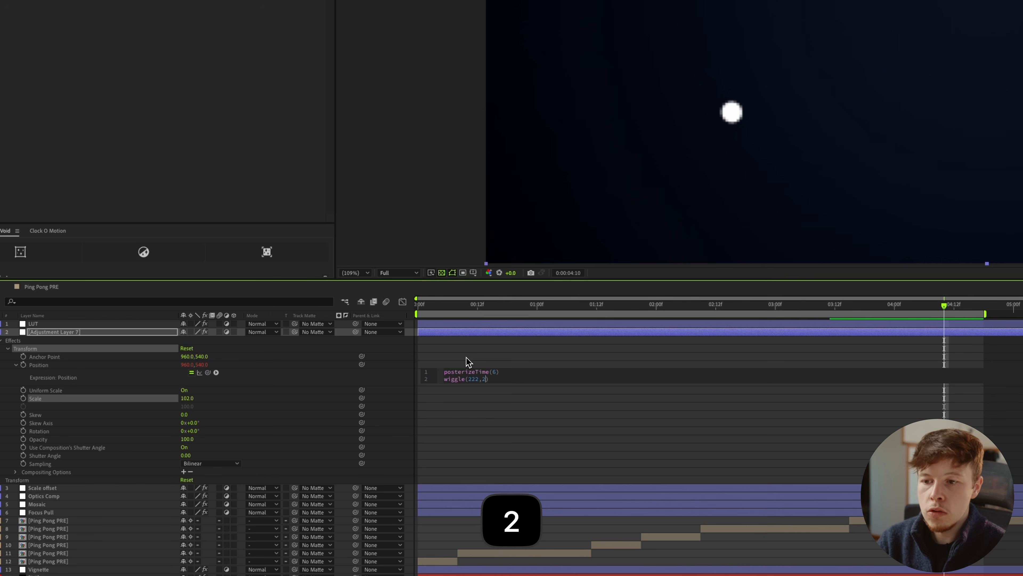
click(543, 439)
Preview the shaking motion and rename its adjustment layer.
drag(467, 308, 696, 299)
key(space)
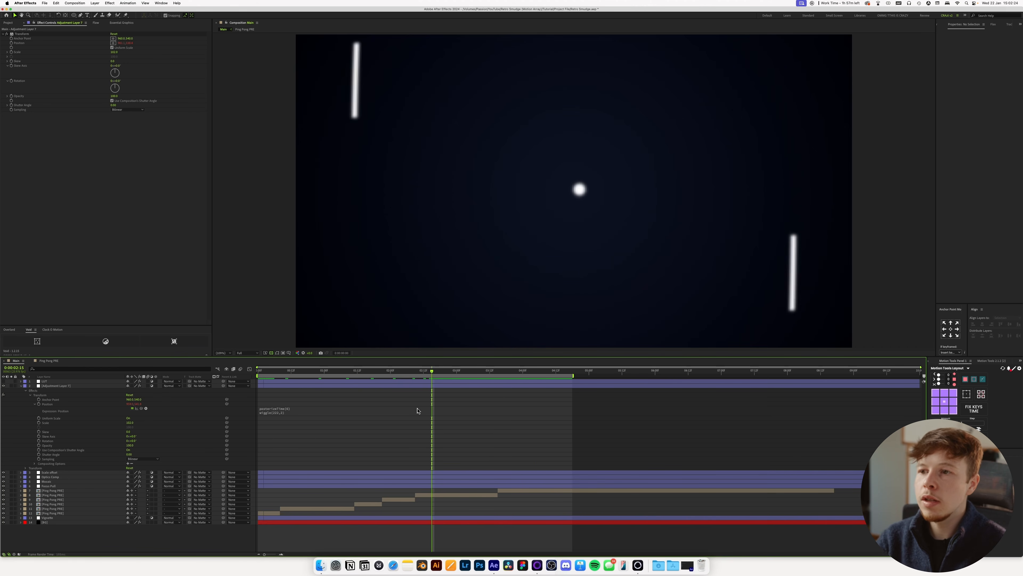
key(space)
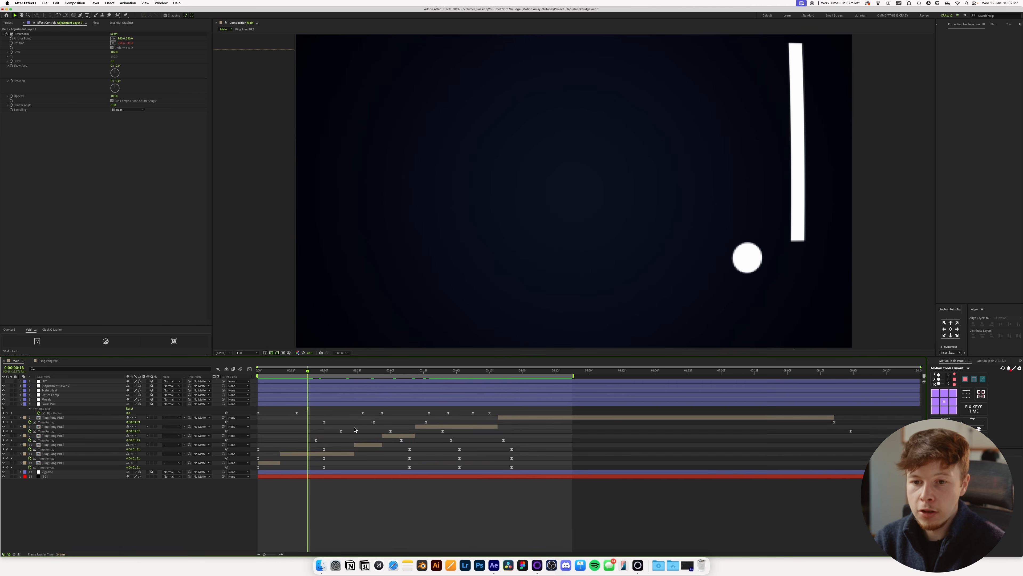
key(Return)
Add an adjustment layer above the shake layer with the Posterize Time effect at a Frame Rate of 8.
key(super+alt+y)
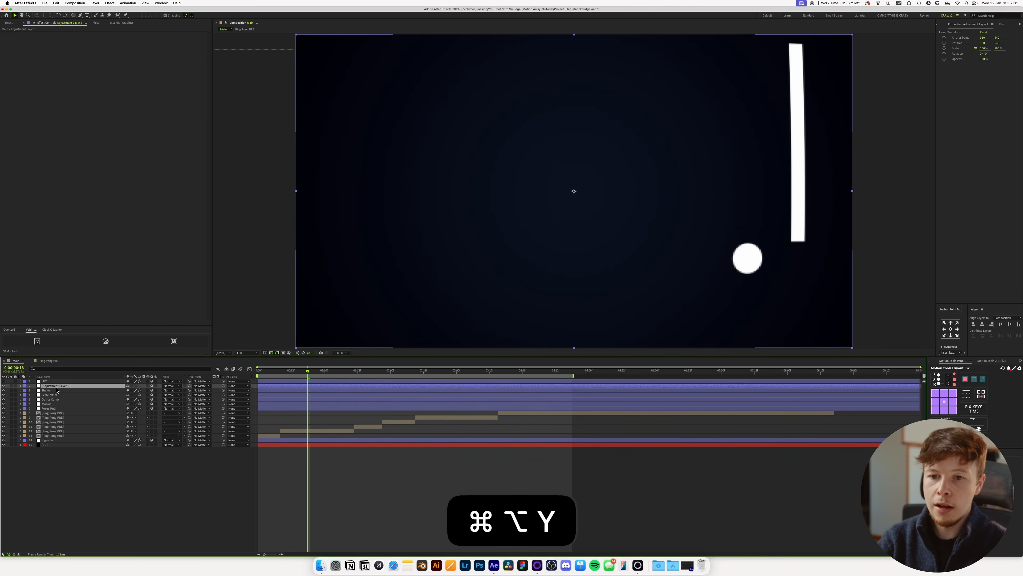
key(ctrl+space)
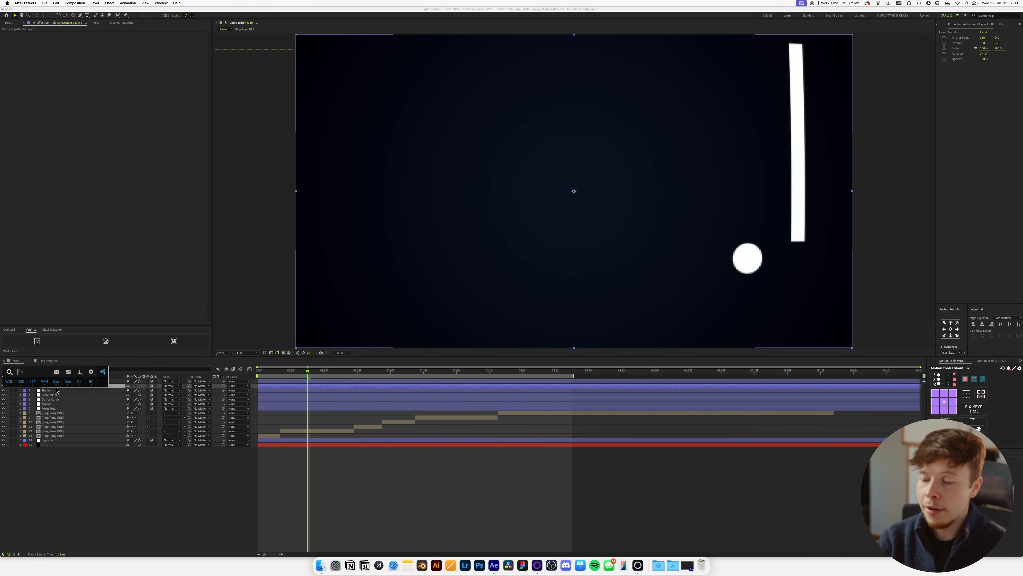
text(post)
key(Return)
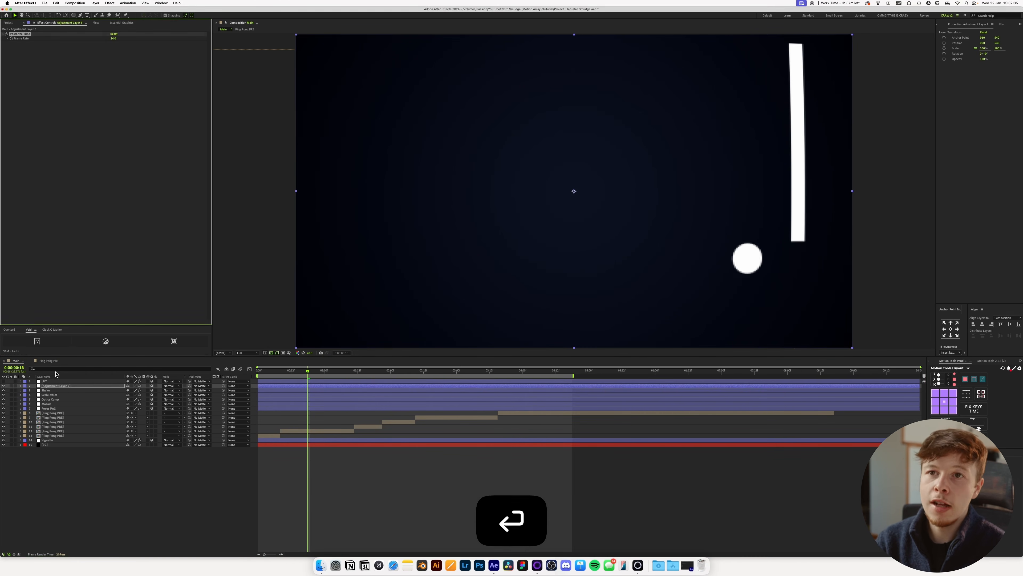
click(113, 38)
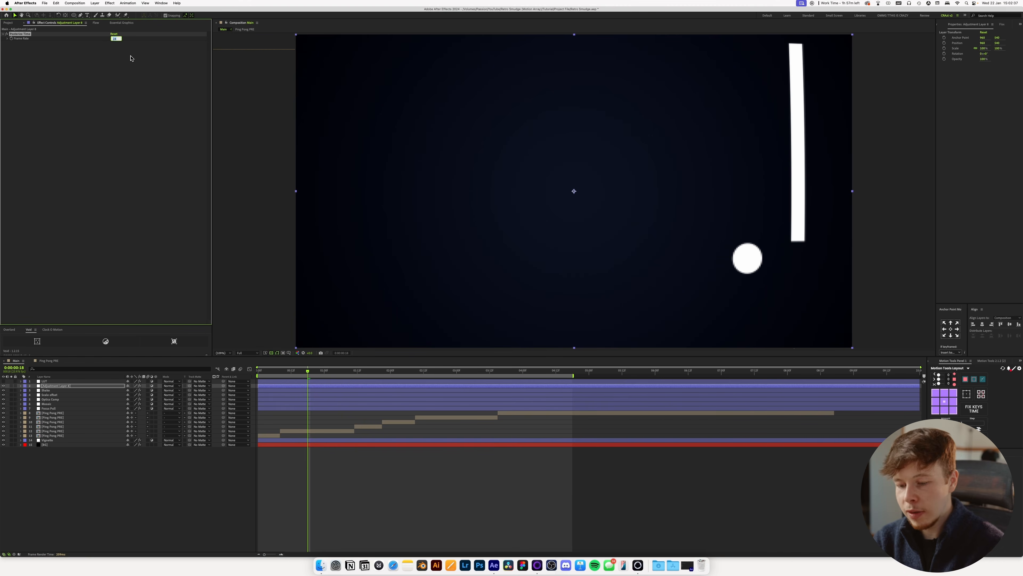
text(8)
key(Return)
Preview the animation from the first frame to judge the reduced frame rate.
click(260, 377)
drag(259, 372, 220, 375)
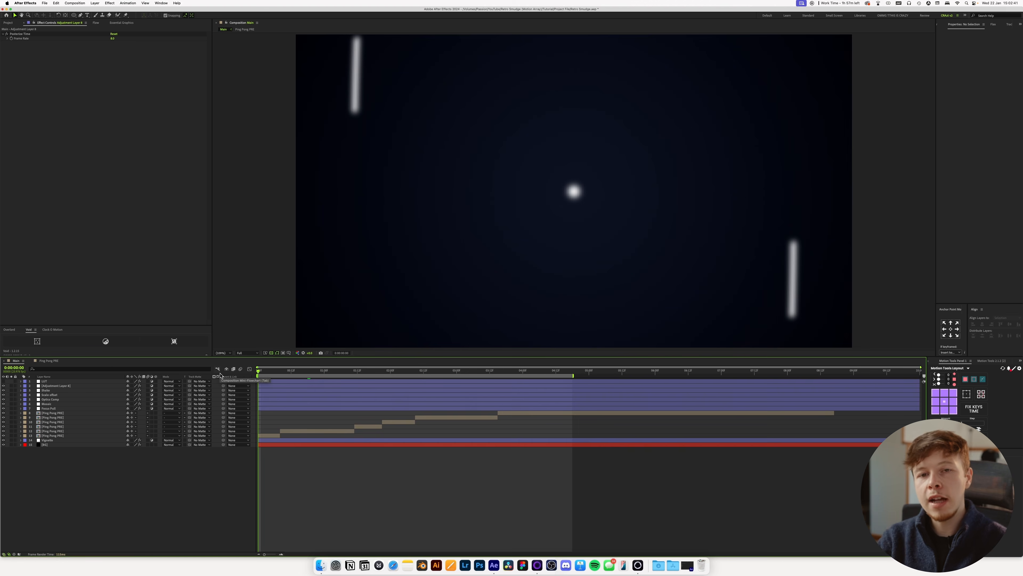
key(space)
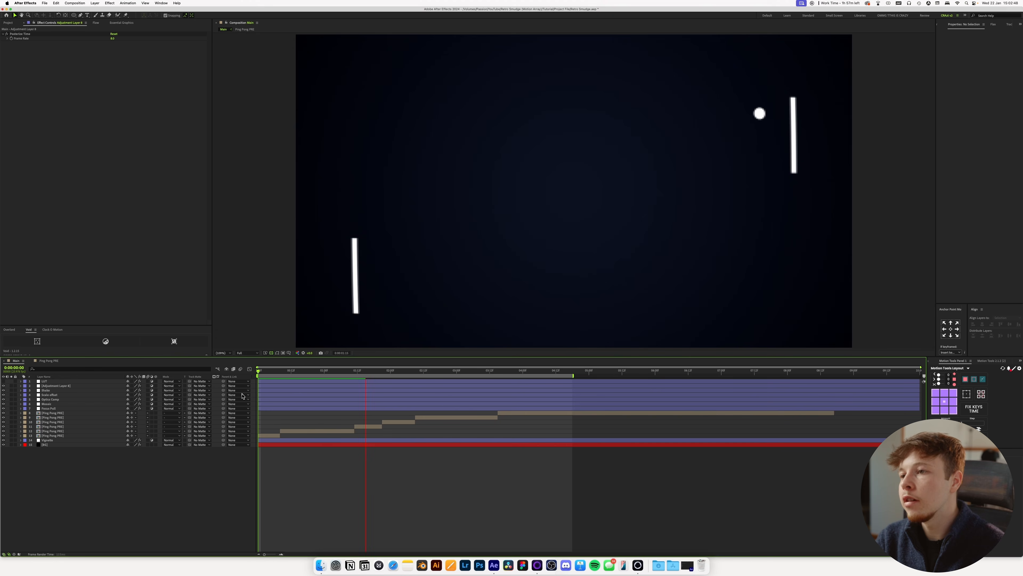
key(space)
key(space)
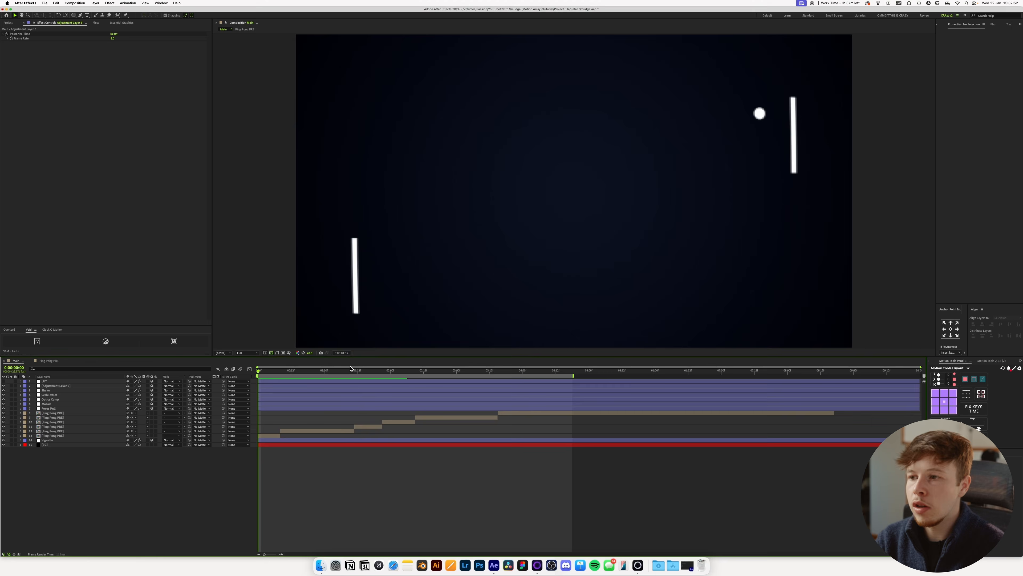
key(space)
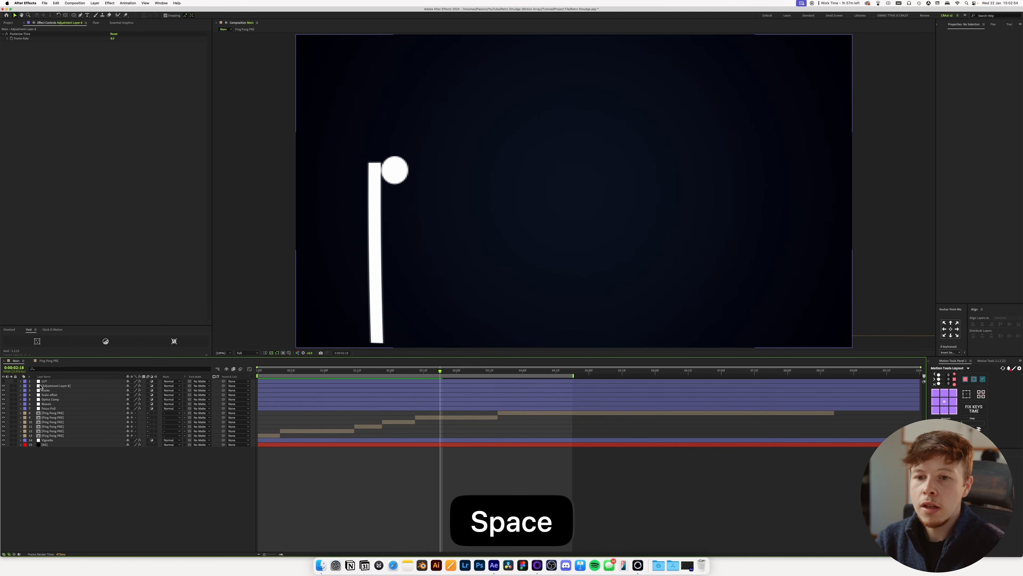
Set the Posterize Time Frame Rate to 15 and preview the animation from the start.
click(46, 386)
click(112, 38)
text(15)
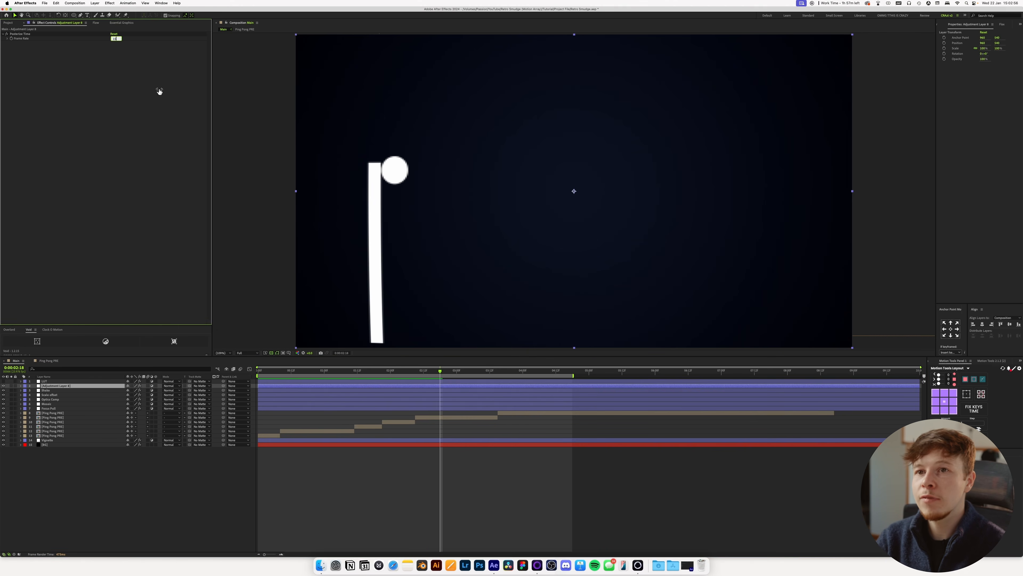
click(351, 484)
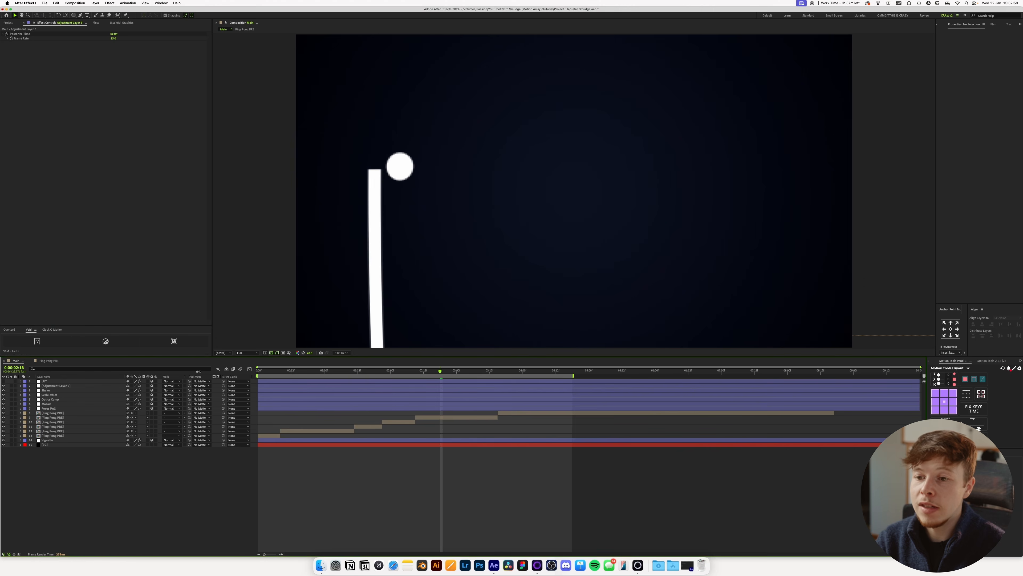
click(259, 372)
key(space)
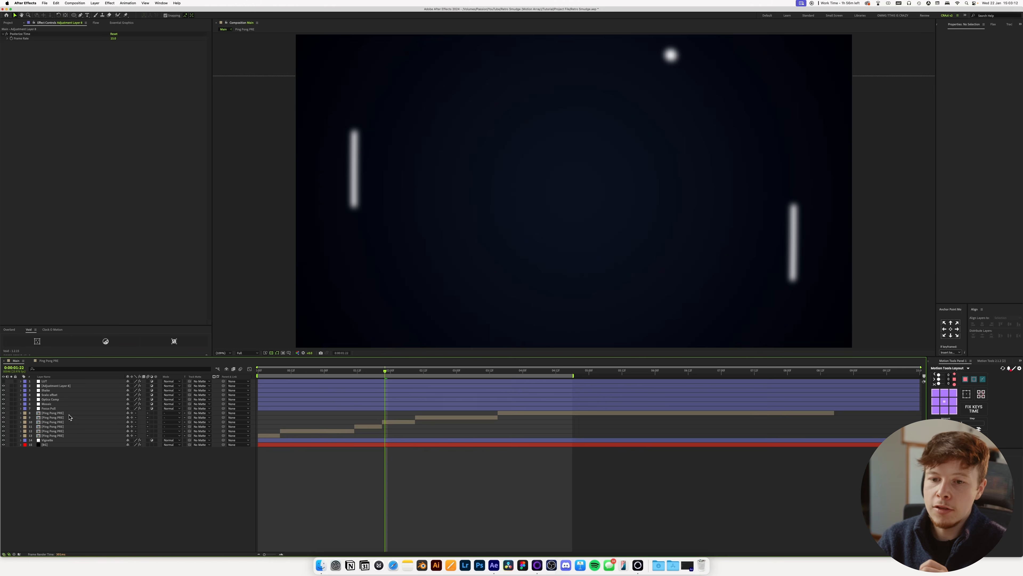
Open the Ping Pong PRE composition and apply the Echo effect to the Ping Pong layer.
double_click(69, 414)
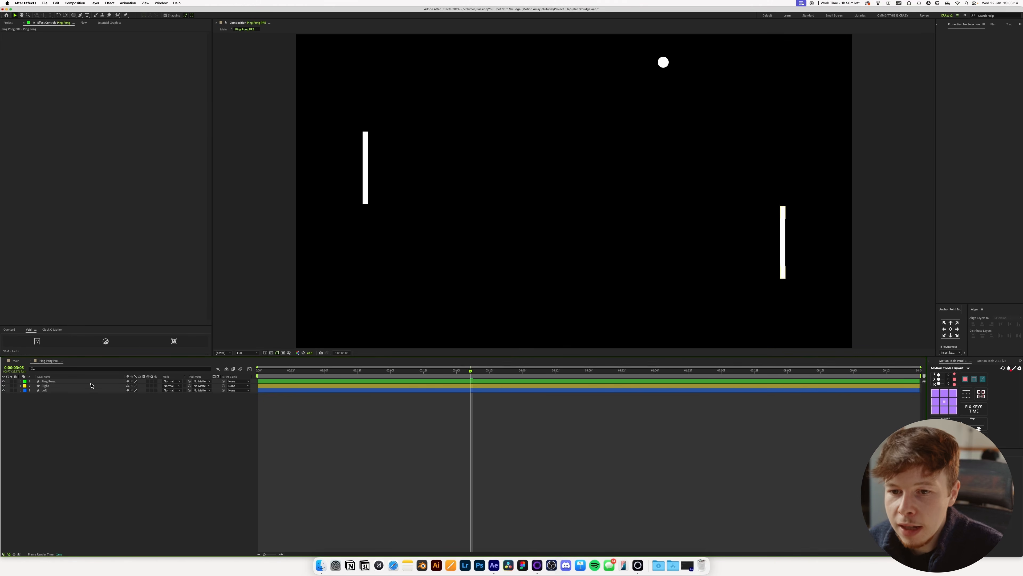
click(59, 382)
key(ctrl+space)
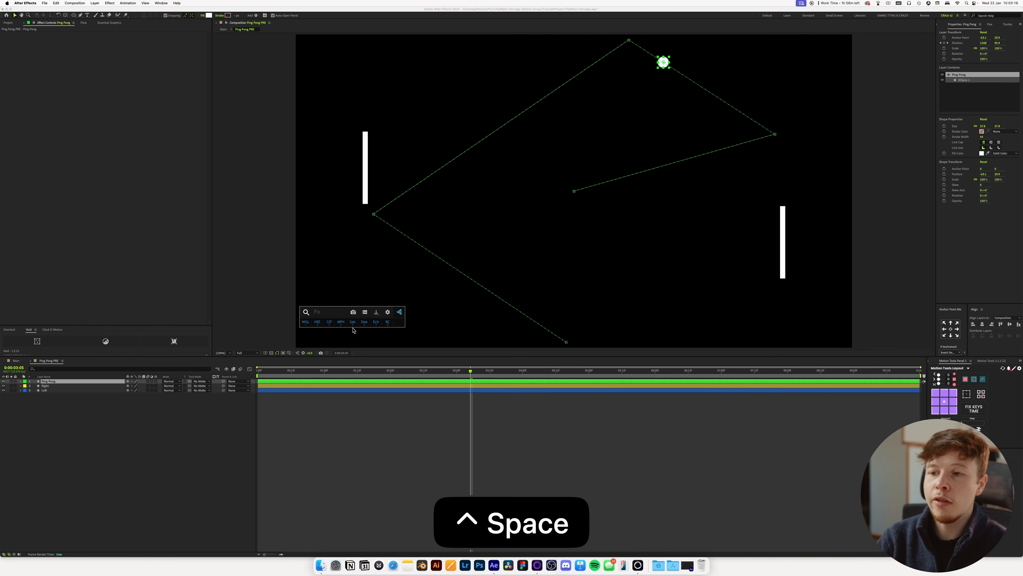
text(ech)
key(Return)
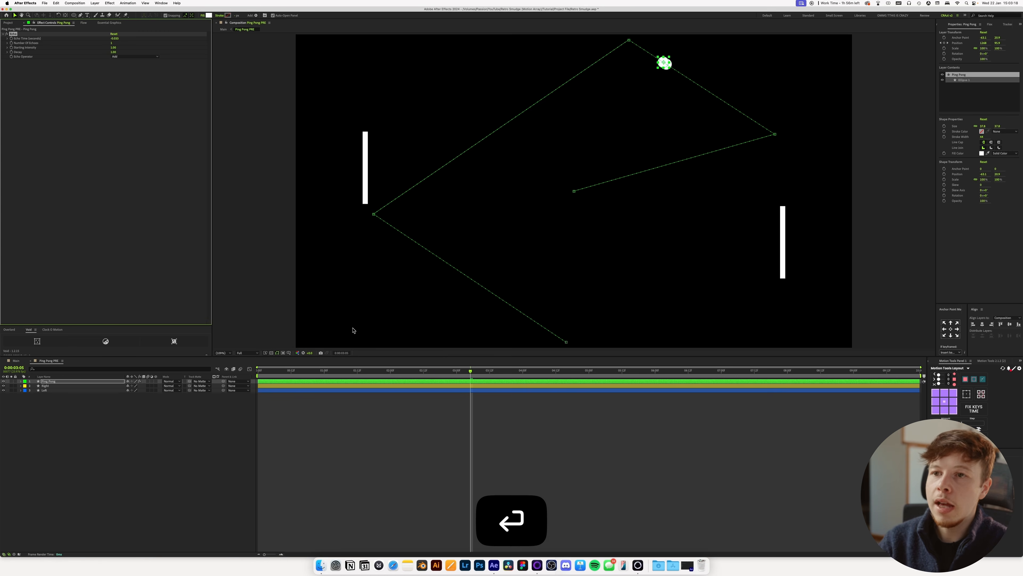
Set the ball's Echo Time to -0.003 seconds.
scroll(650, 197, up, 1)
key(space)
drag(729, 67, 633, 226)
drag(697, 131, 649, 174)
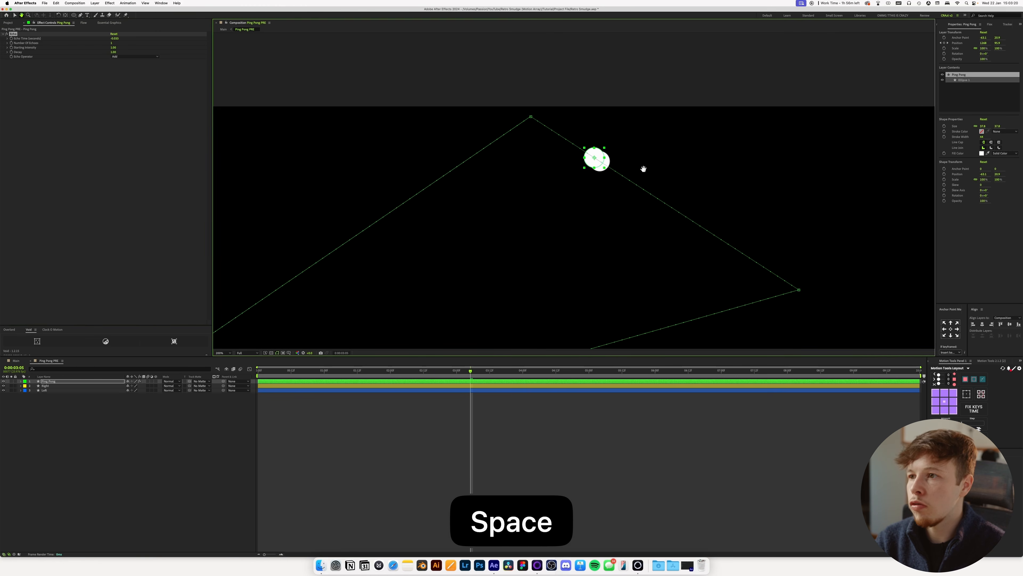
scroll(630, 165, up, 1)
click(114, 39)
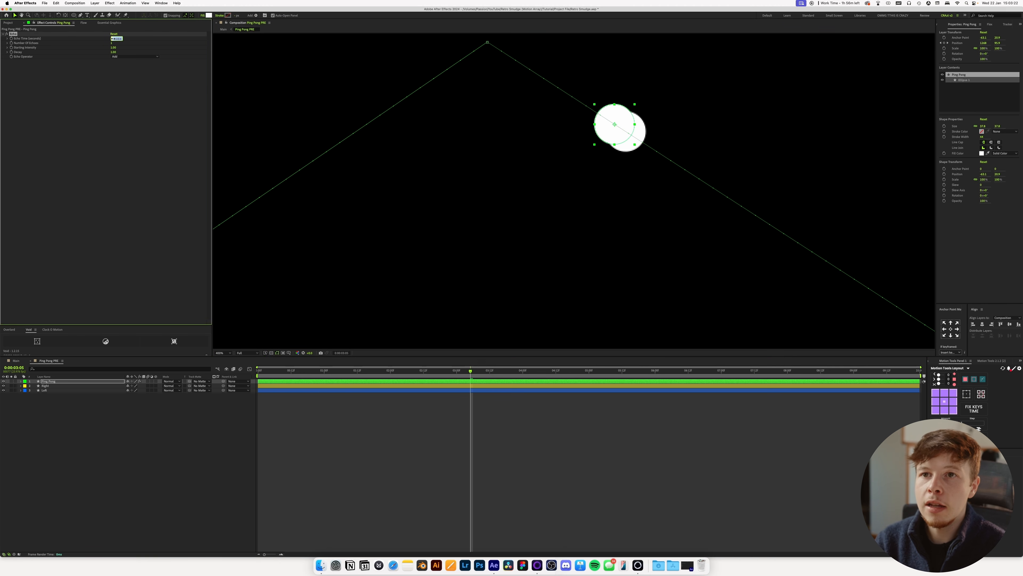
key(Right)
key(BackSpace)
key(BackSpace)
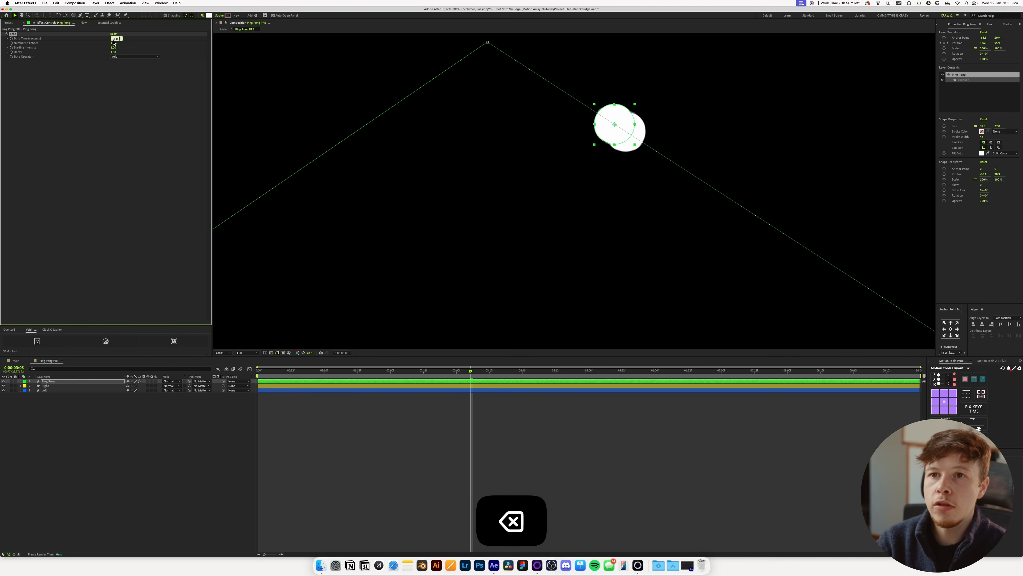
text(03)
key(Return)
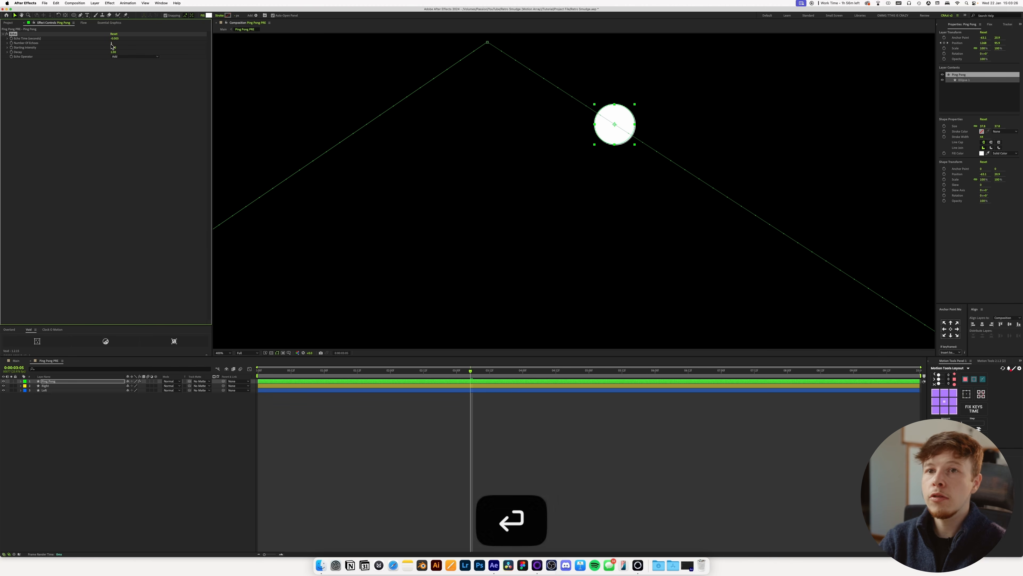
Set the Echo's Number of Echoes to 50 and lower its Decay so the end of the ball's trail fades softly.
click(111, 43)
key(BackSpace)
text(50)
key(Return)
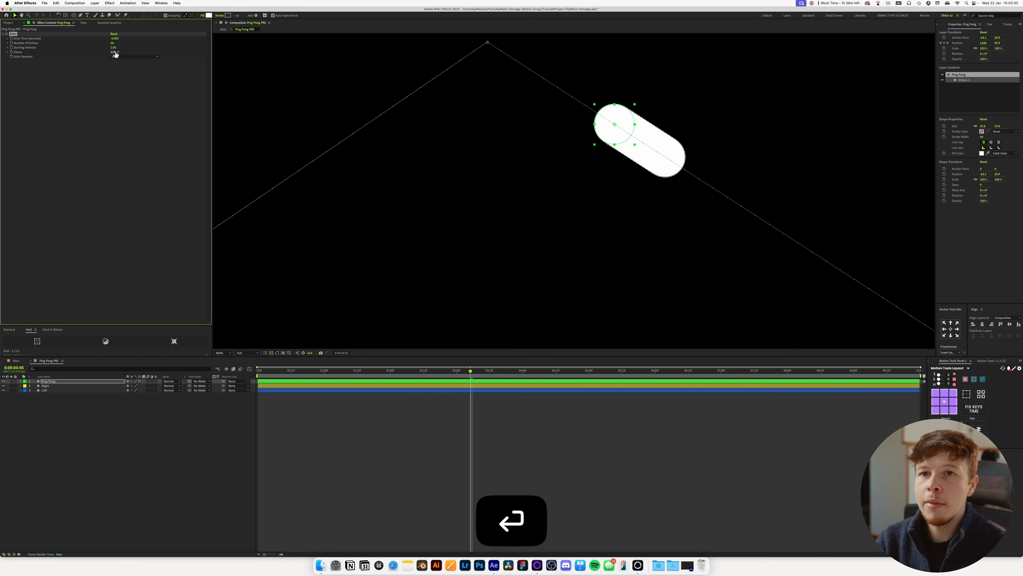
click(115, 53)
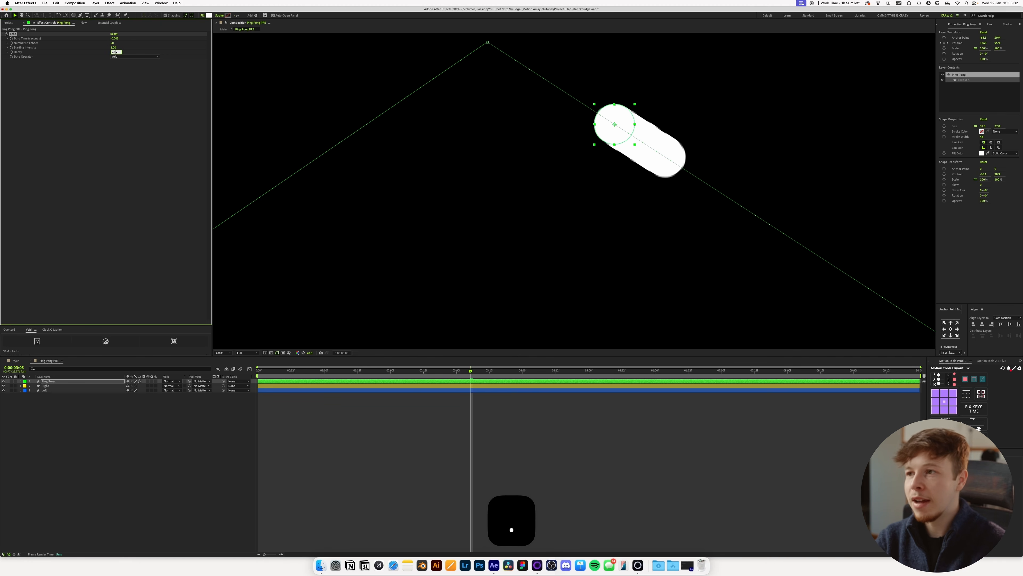
text(0.5)
key(Return)
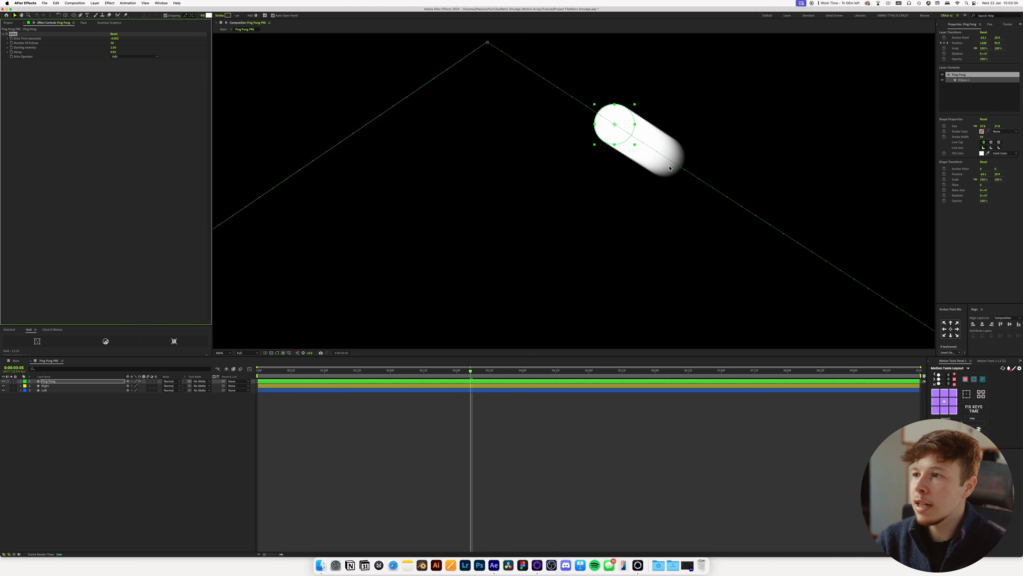
Set the Echo Decay to 0.9, fit the composition in view and preview the ball's trail from the start.
text(0.9)
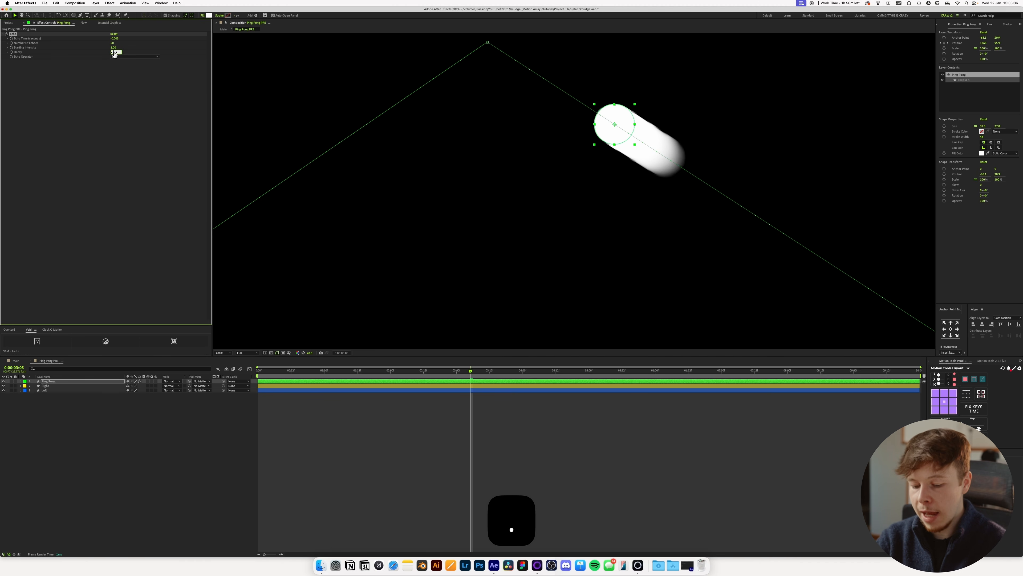
key(Return)
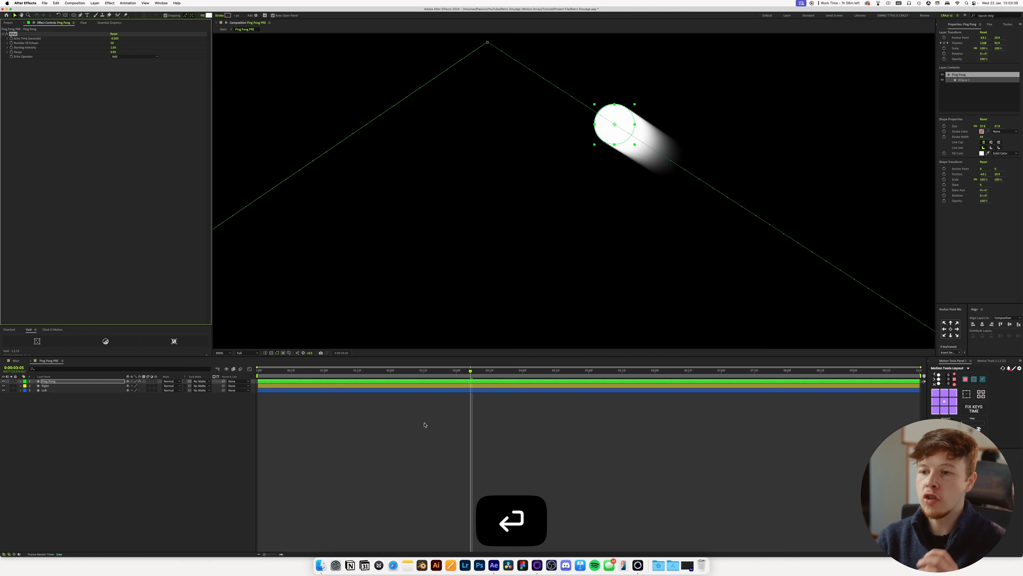
click(424, 424)
key(shift+slash)
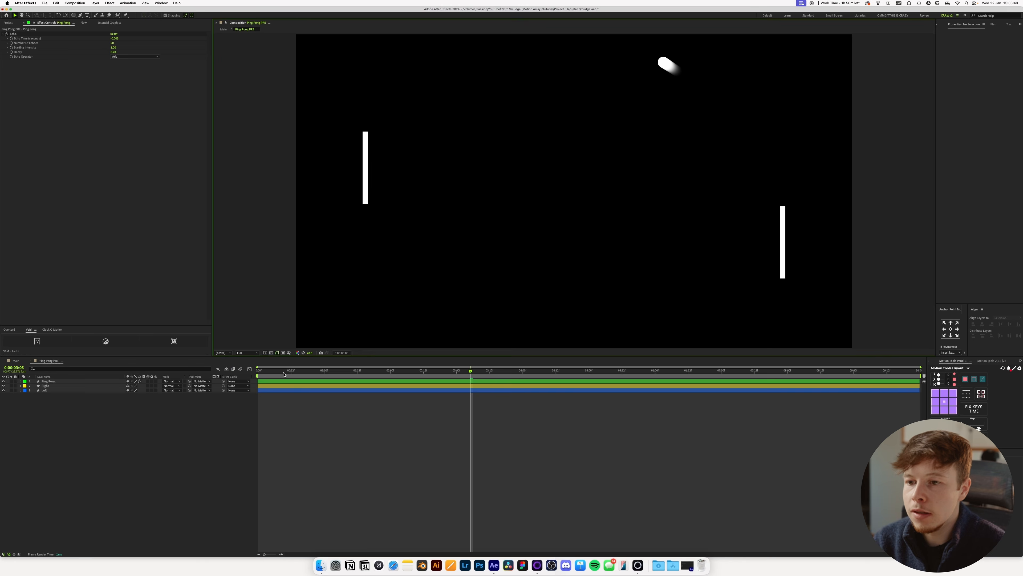
drag(284, 374, 258, 371)
key(space)
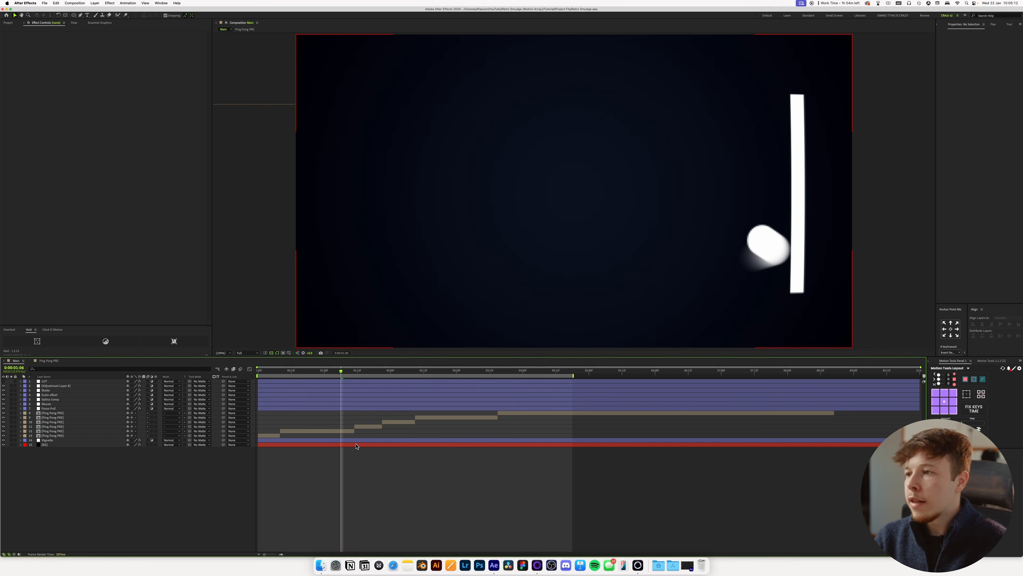
Apply the Mosaic effect to the second Ping Pong PRE clip in Main, with 547 horizontal and 177 vertical blocks.
click(325, 431)
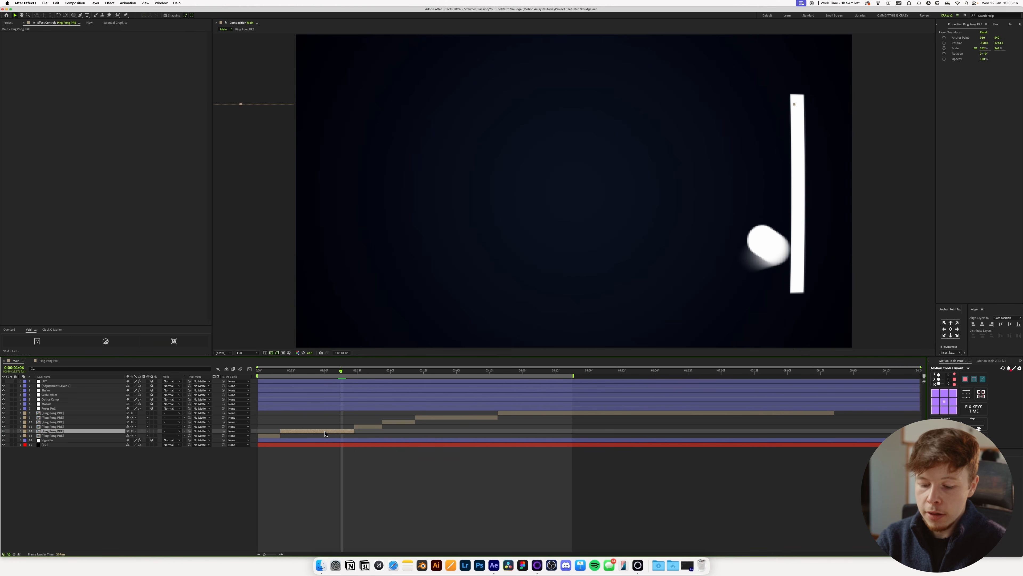
key(ctrl+space)
text(mos)
key(Return)
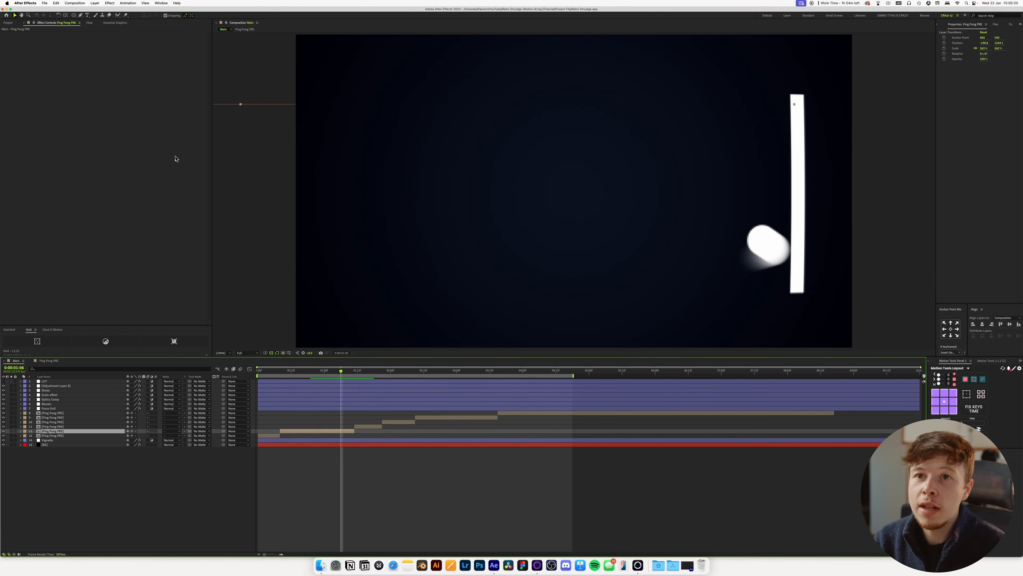
key(ctrl+space)
text(m)
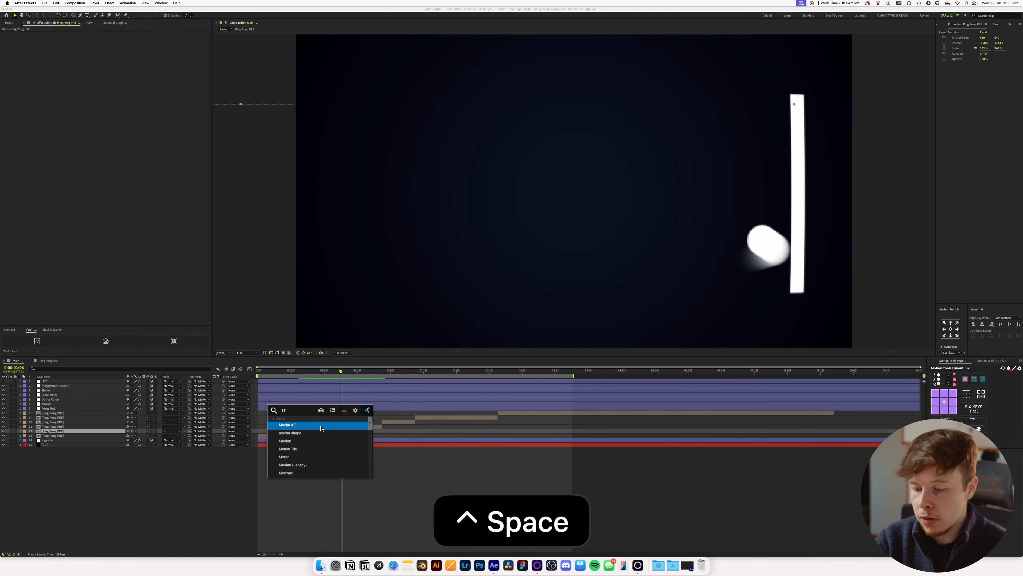
text(s)
key(Return)
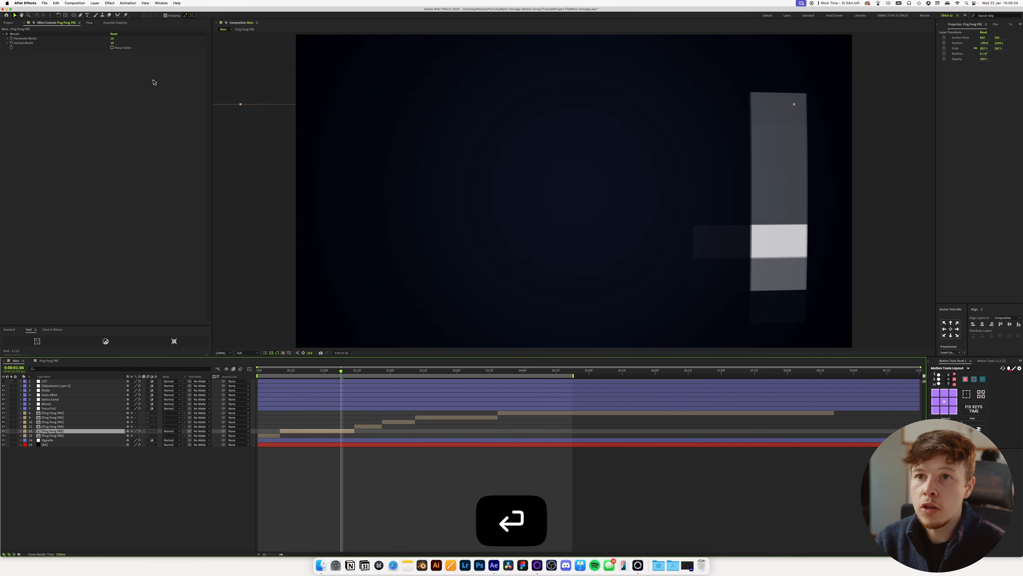
drag(113, 38, 166, 56)
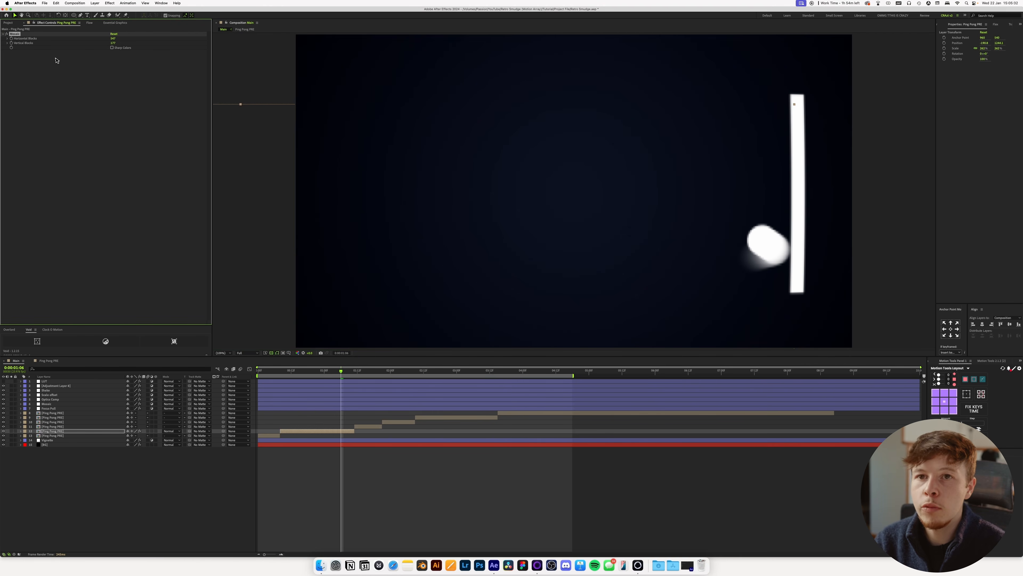
Copy the Transform effect from the Shake layer onto the Ping Pong PRE clip that has the Mosaic.
key(ctrl+space)
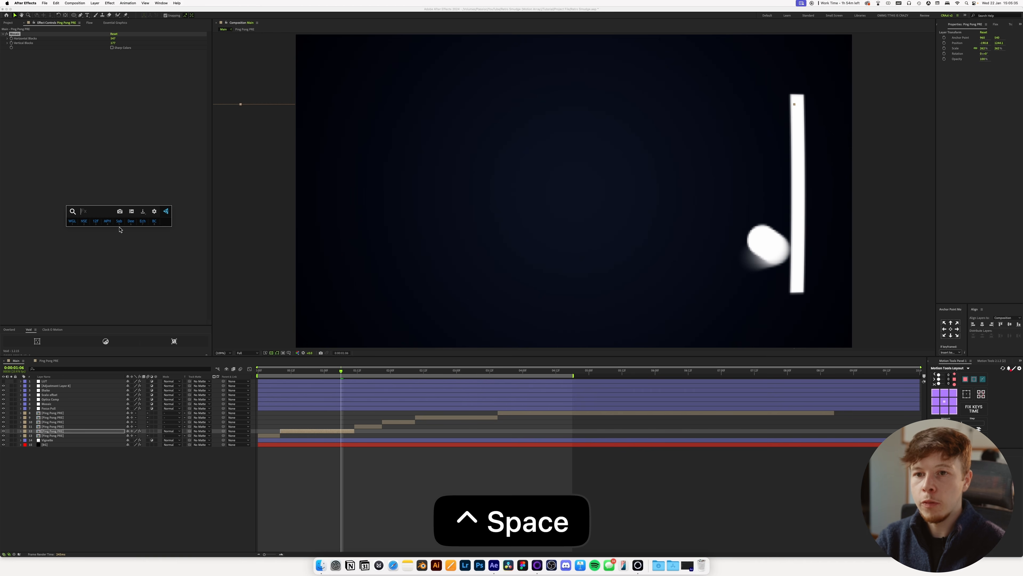
text(s)
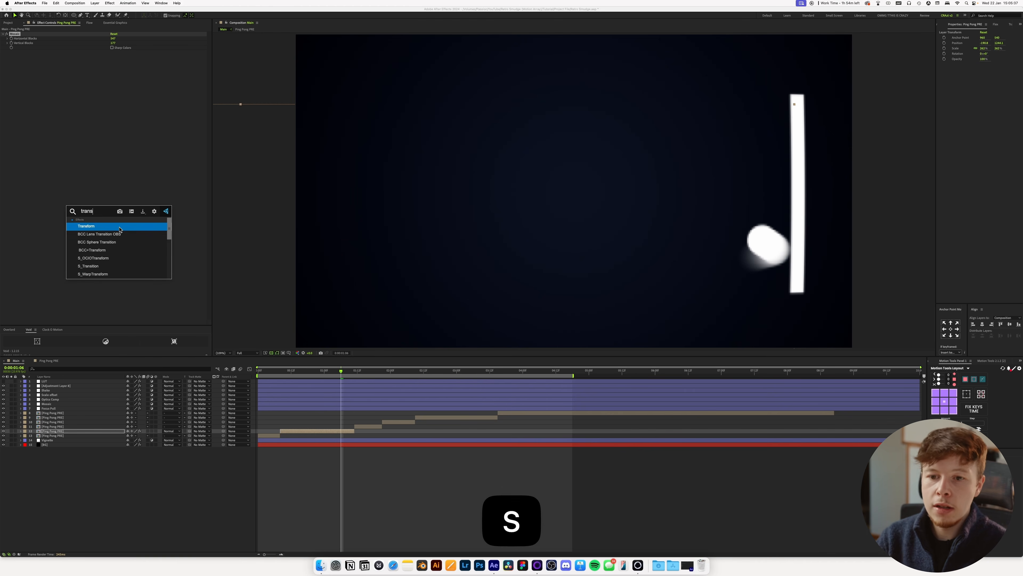
click(62, 387)
click(57, 391)
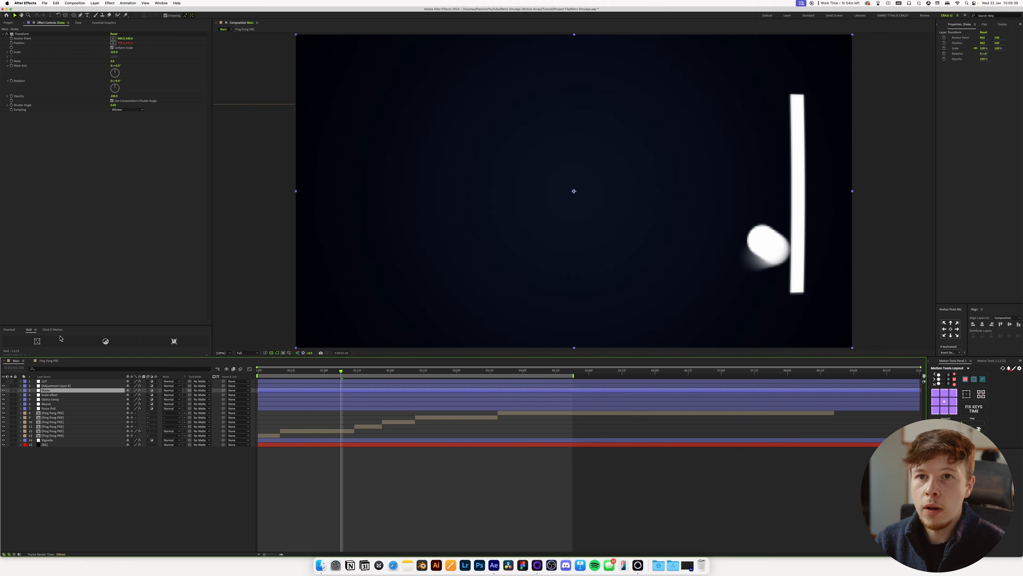
click(300, 431)
key(super+c)
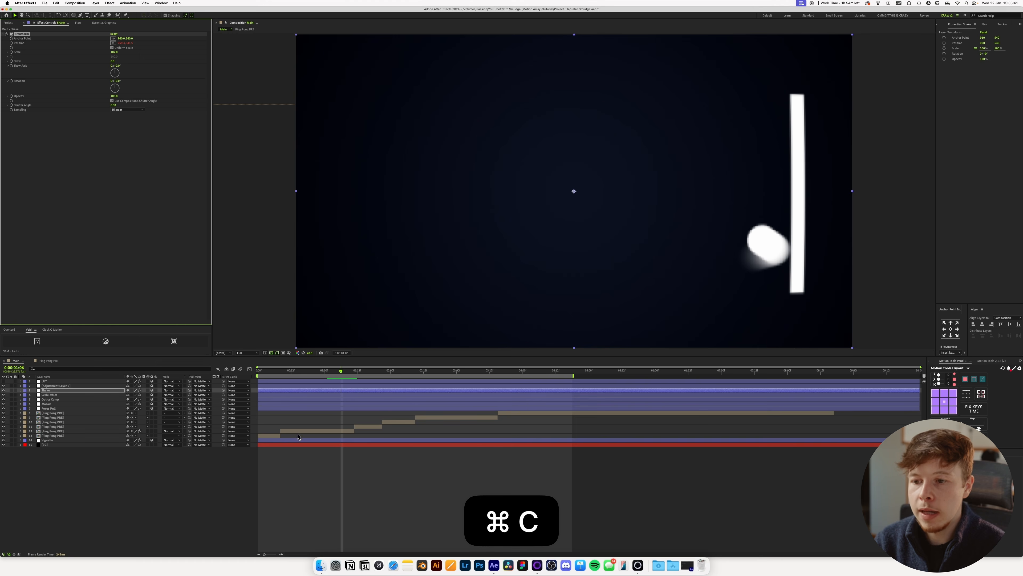
key(super+v)
Move the pasted Transform effect above Mosaic and set its Scale to 100.
click(25, 51)
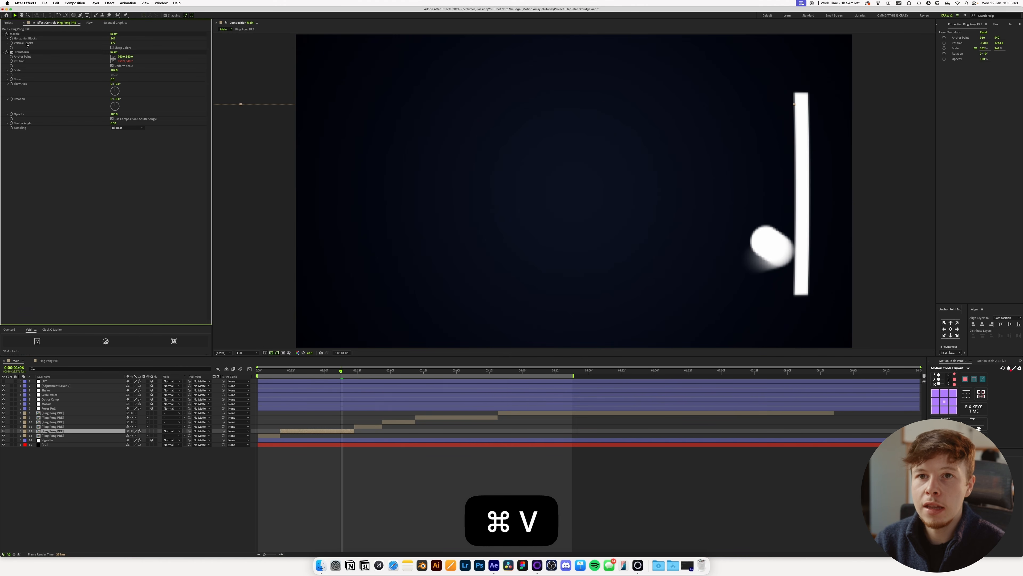
drag(25, 52, 24, 32)
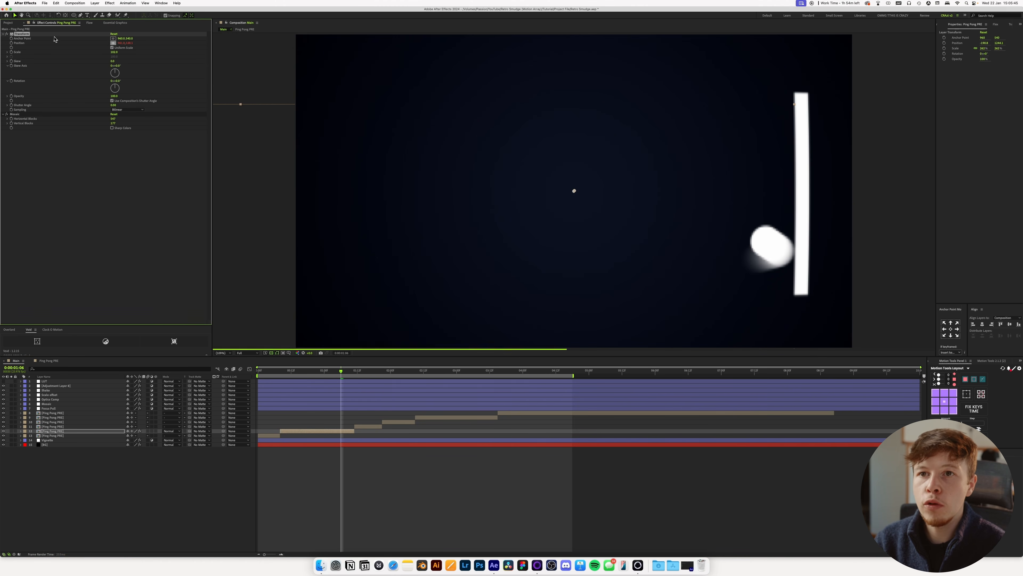
key(Return)
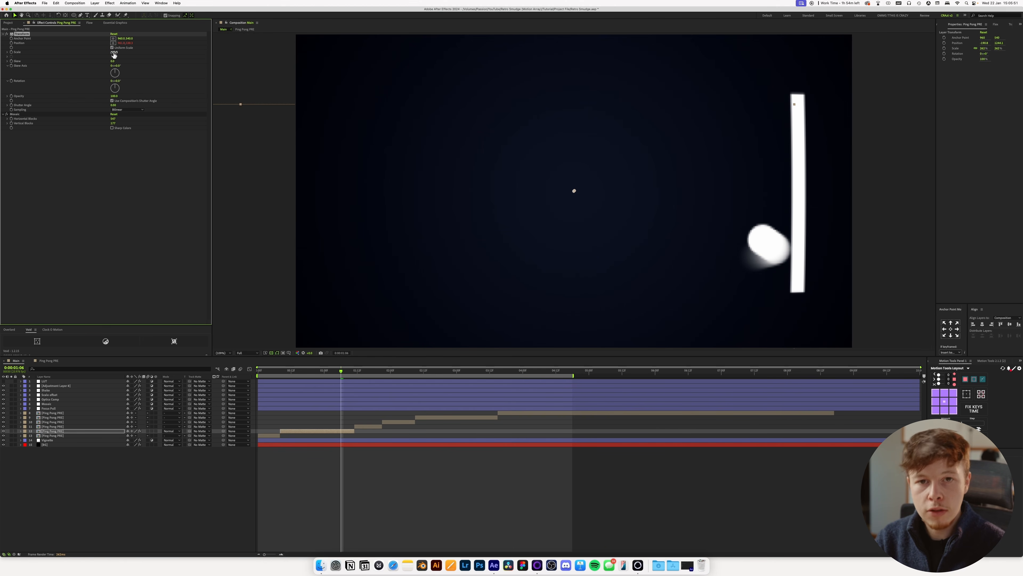
Apply the Colorama effect to the Ping Pong PRE clip and set Get Phase From to Alpha.
key(ctrl+space)
text(color)
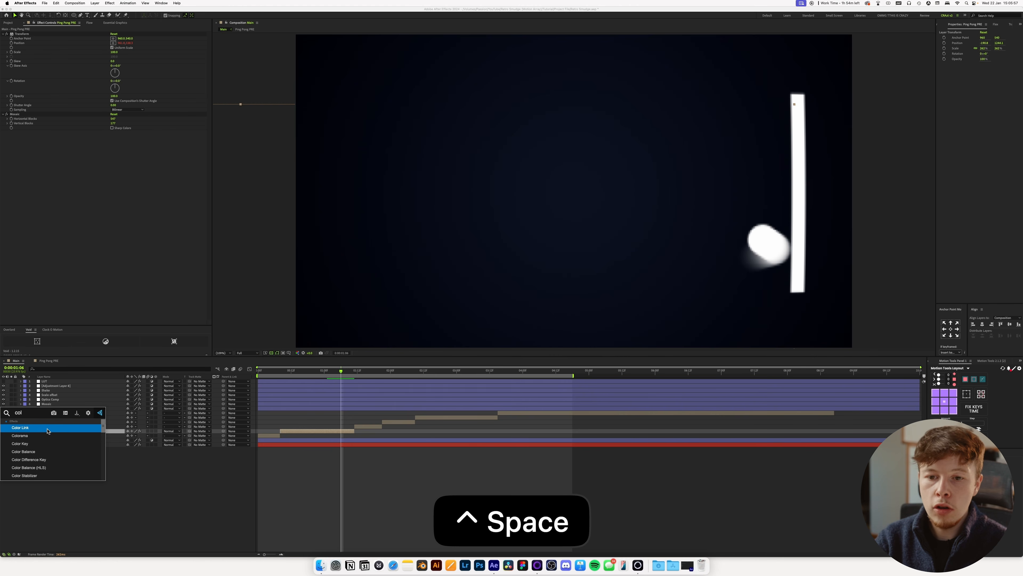
key(Return)
click(11, 216)
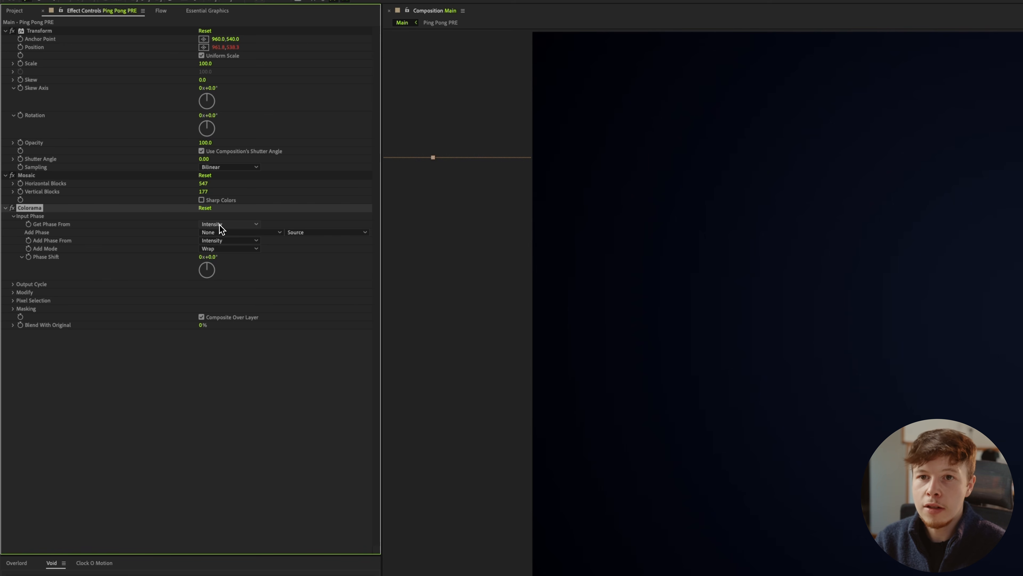
click(227, 225)
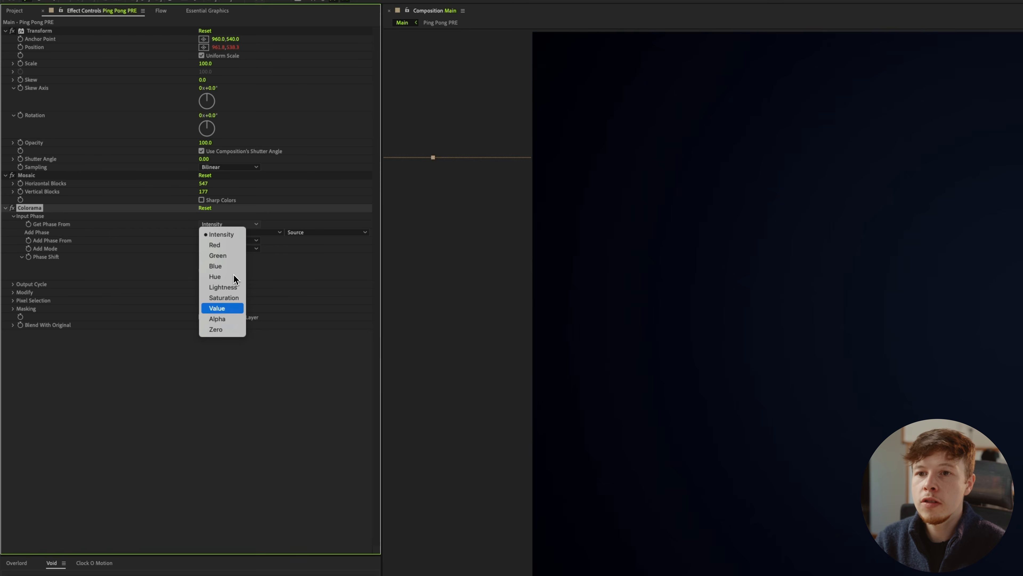
click(226, 321)
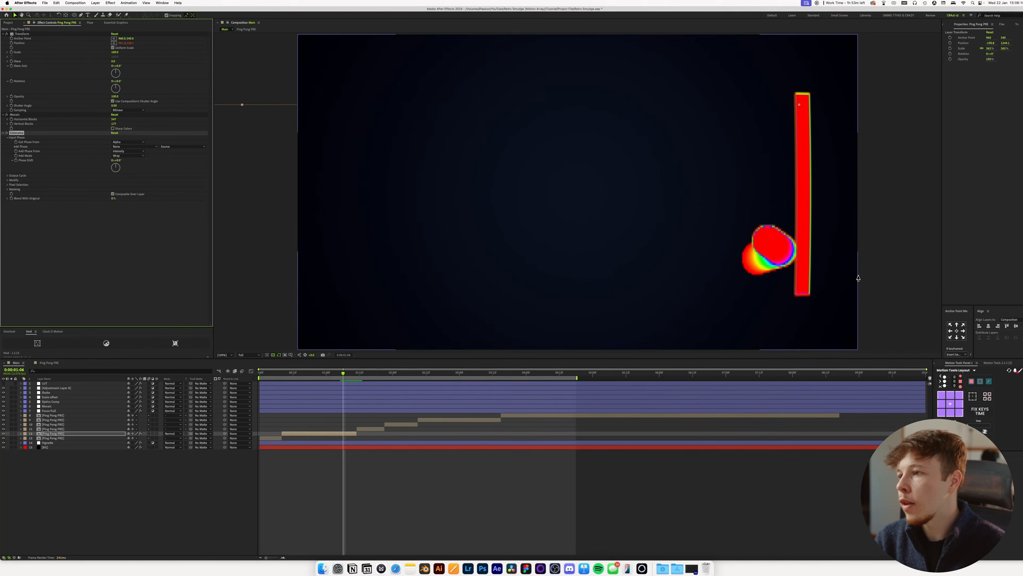
scroll(856, 278, up, 1)
key(space)
drag(804, 267, 464, 220)
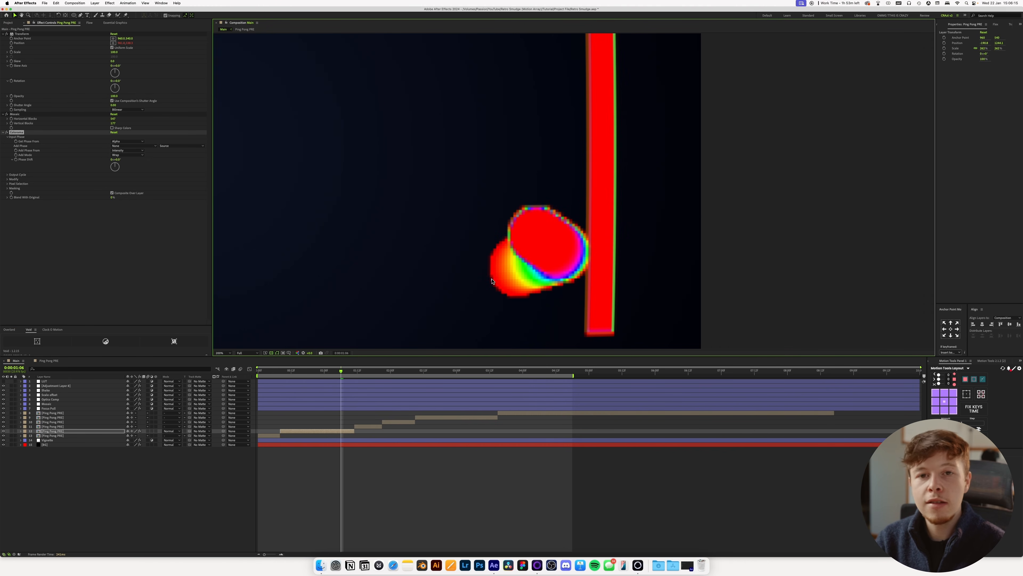
Remove the yellow, cyan and magenta stops from Colorama's Output Cycle and recolour the red stop white.
click(7, 174)
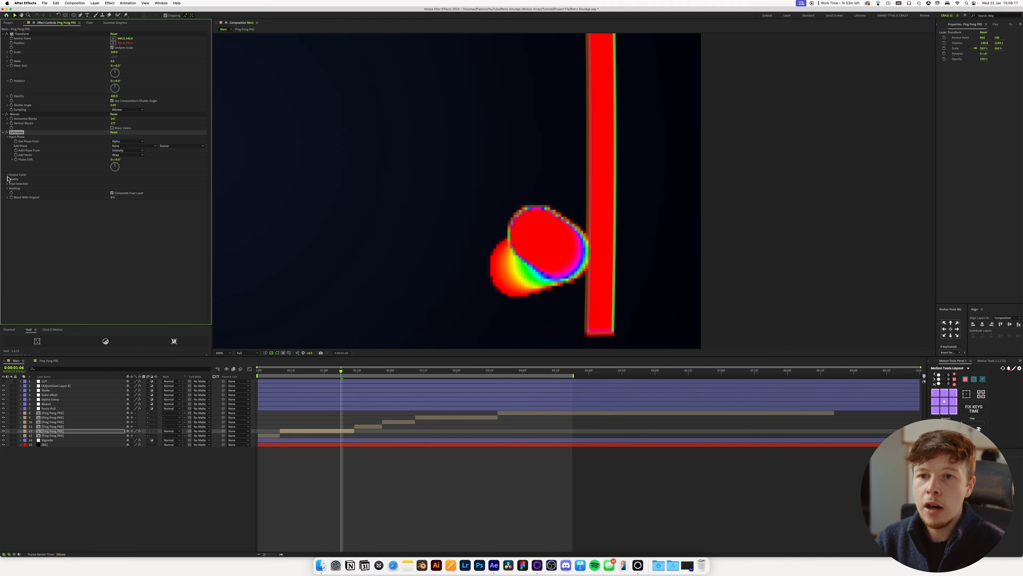
drag(127, 203, 91, 201)
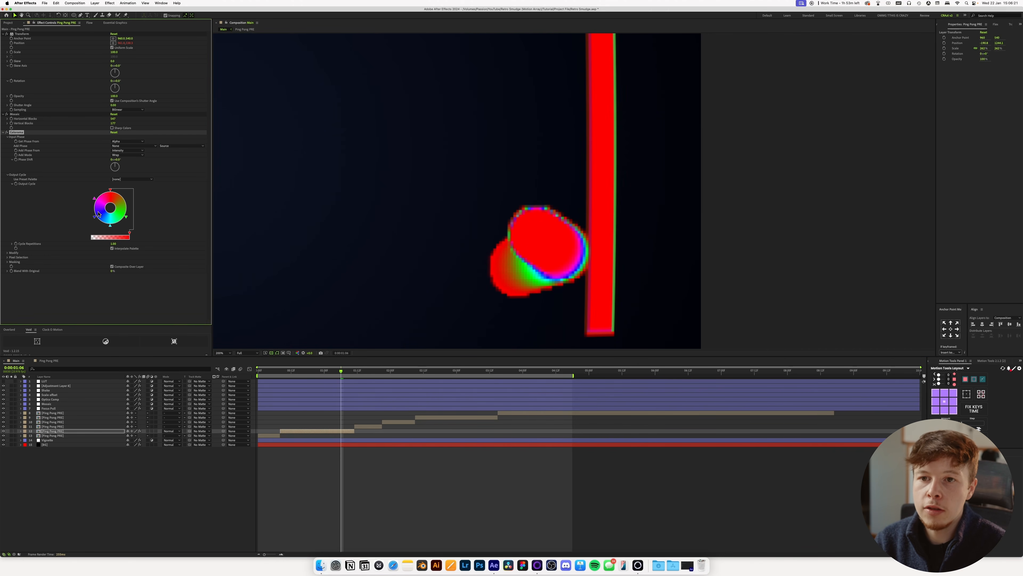
drag(94, 199, 109, 213)
double_click(111, 193)
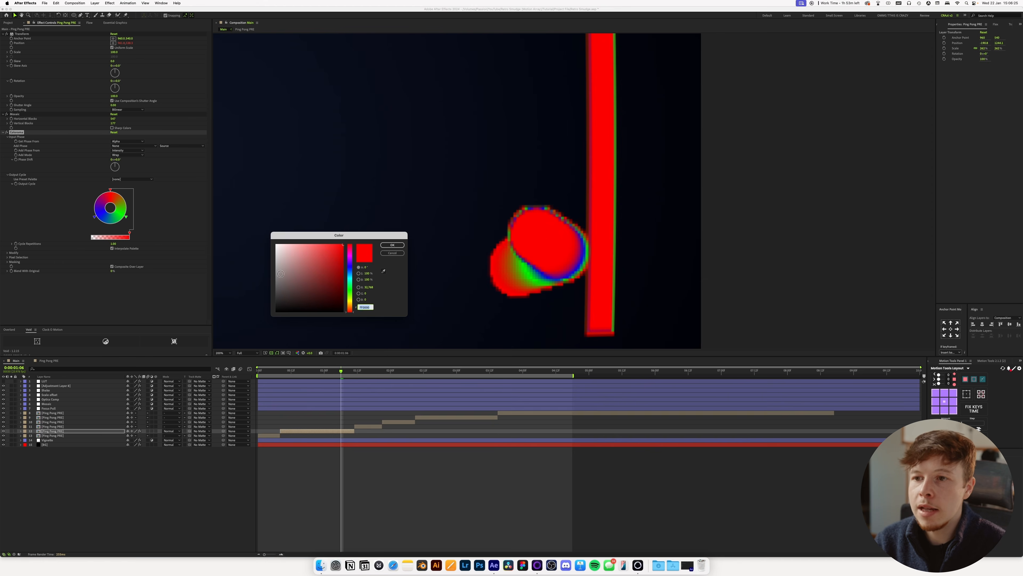
key(Return)
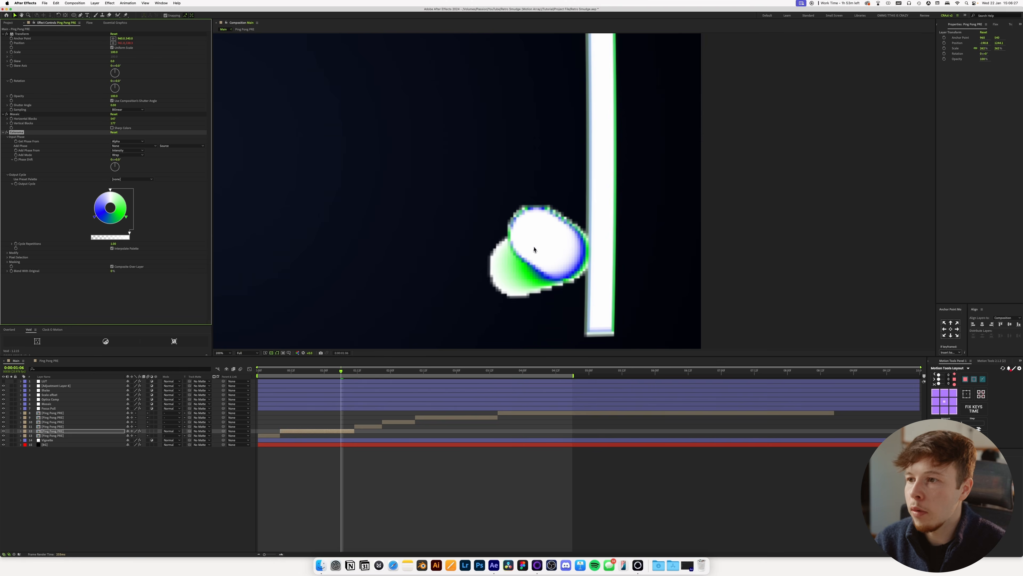
Recolour the blue Output Cycle stop orange and the green stop light purple.
double_click(95, 219)
drag(351, 273, 353, 305)
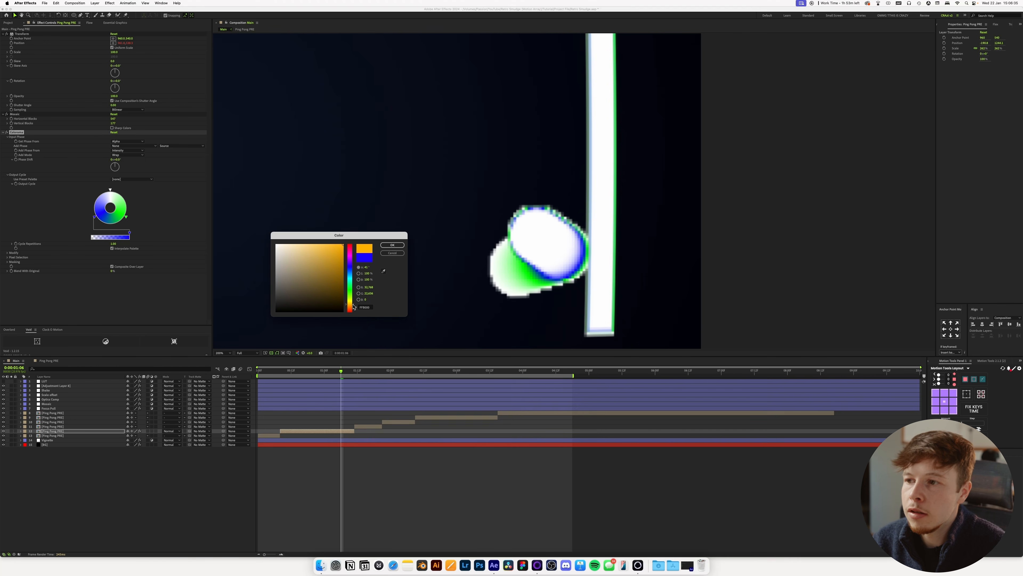
click(392, 245)
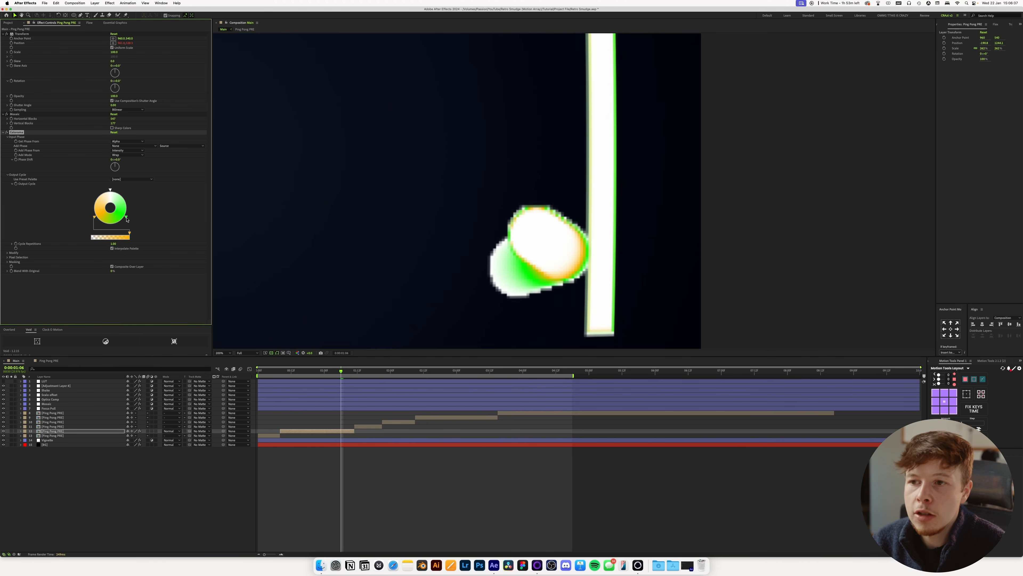
double_click(126, 218)
drag(351, 264, 306, 248)
click(392, 244)
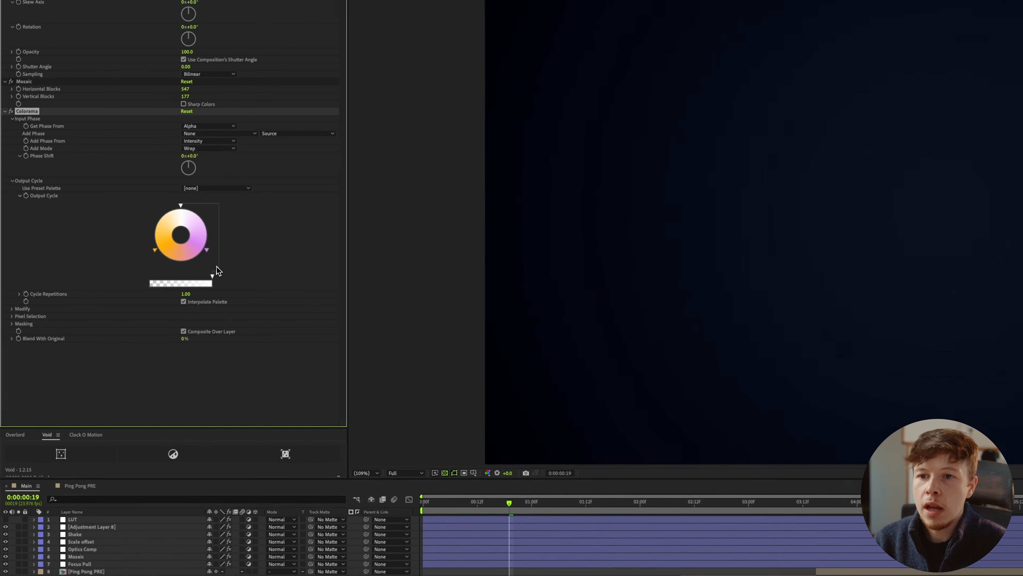
Make the white Output Cycle stop fully transparent and save the project.
drag(129, 233, 82, 236)
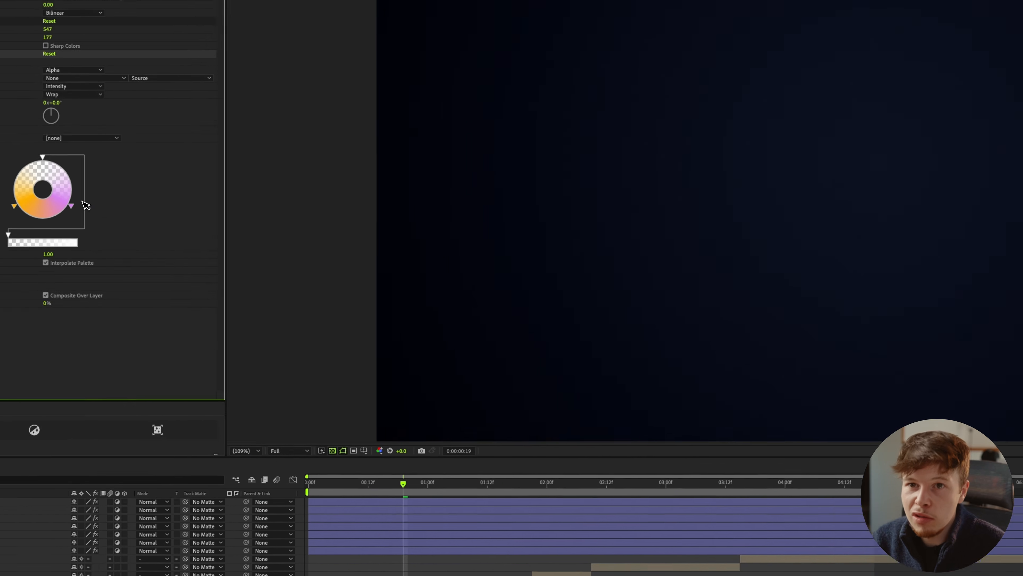
key(super+s)
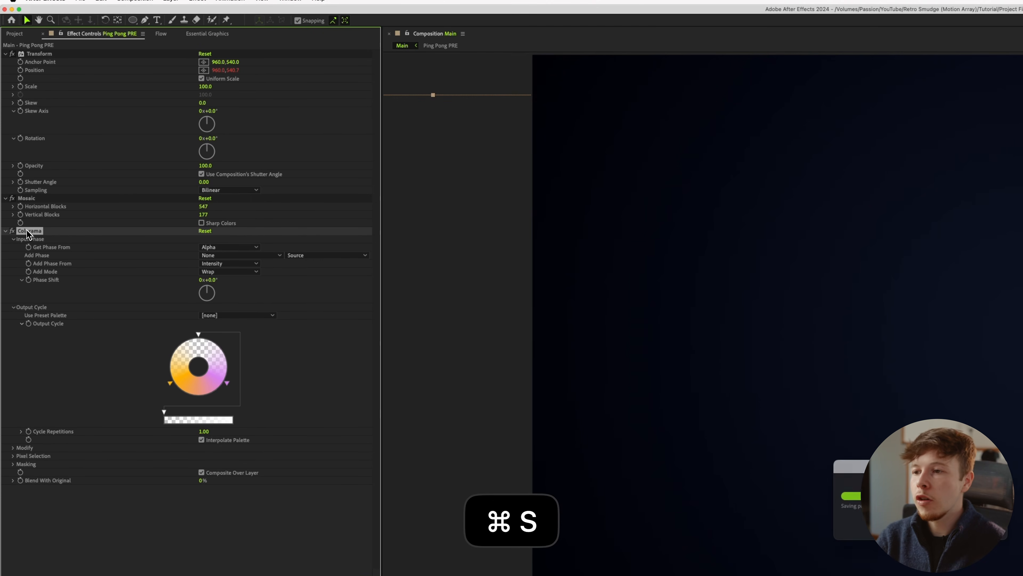
Apply Deep Glow to the Ping Pong PRE clip with Radius 800 and Exposure 0.33.
key(ctrl+space)
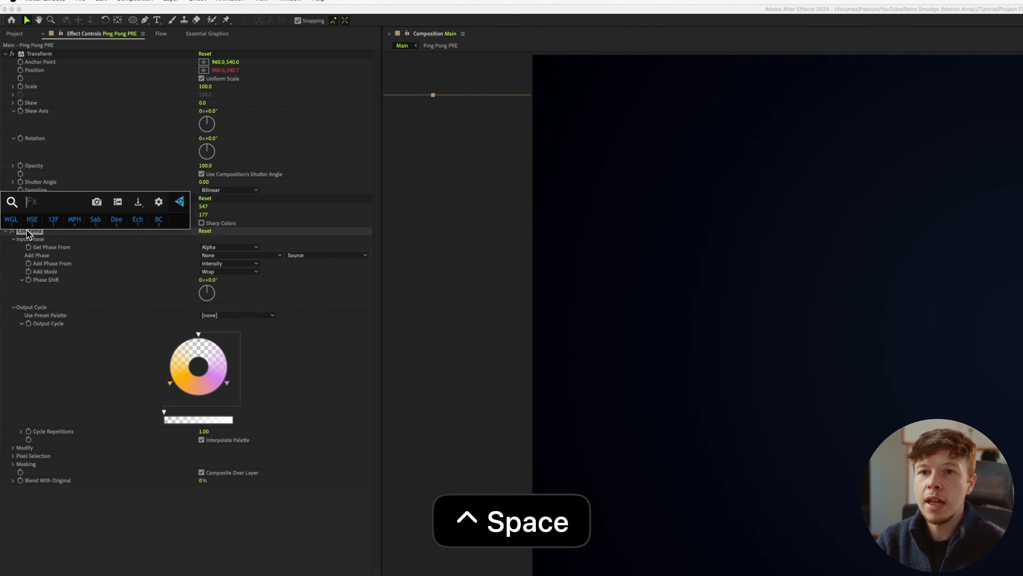
text(de)
key(Return)
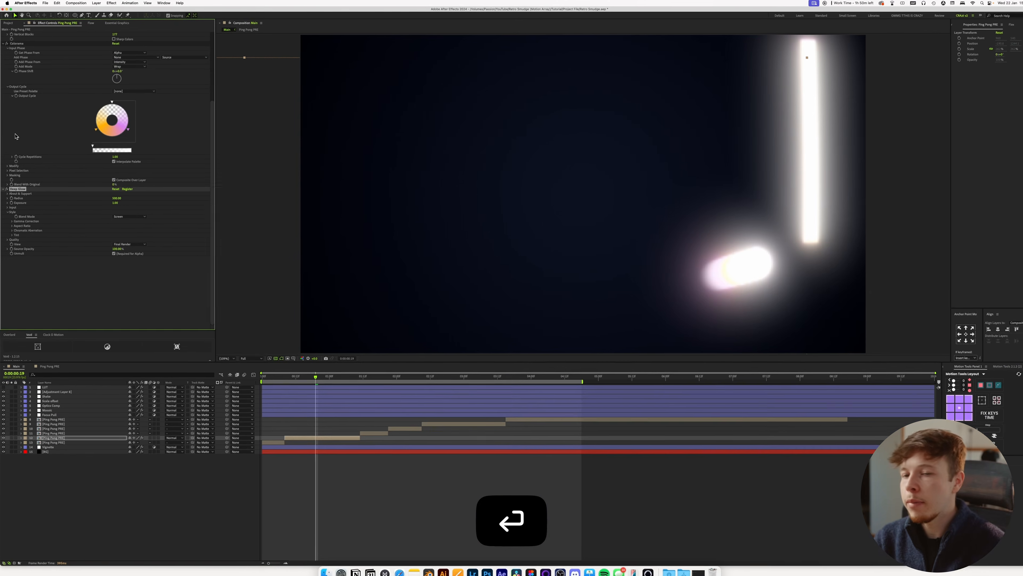
click(116, 195)
text(800)
key(Tab)
text(.33)
key(Return)
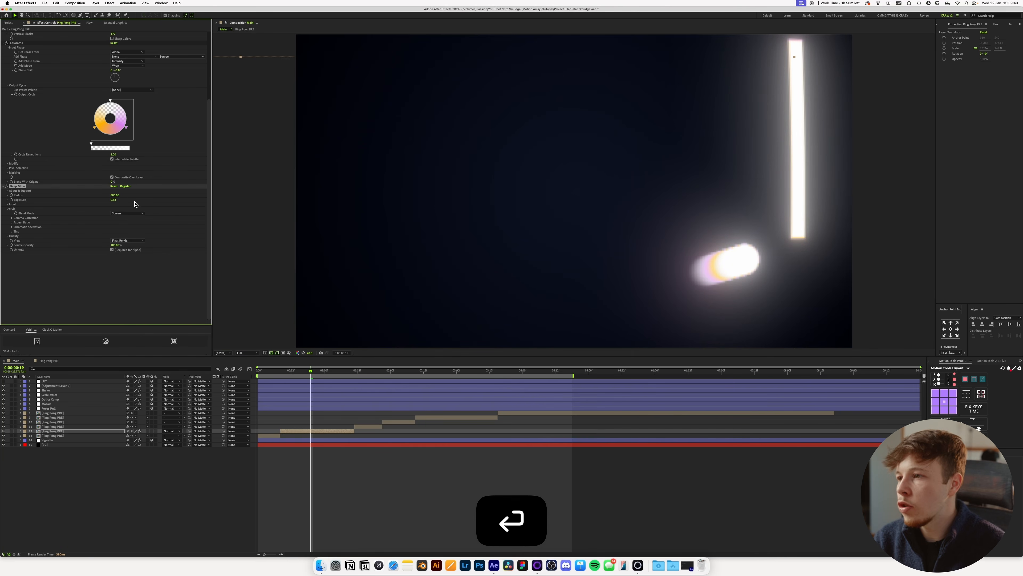
Move the Mosaic effect below Deep Glow in the clip's effect order.
key(slash)
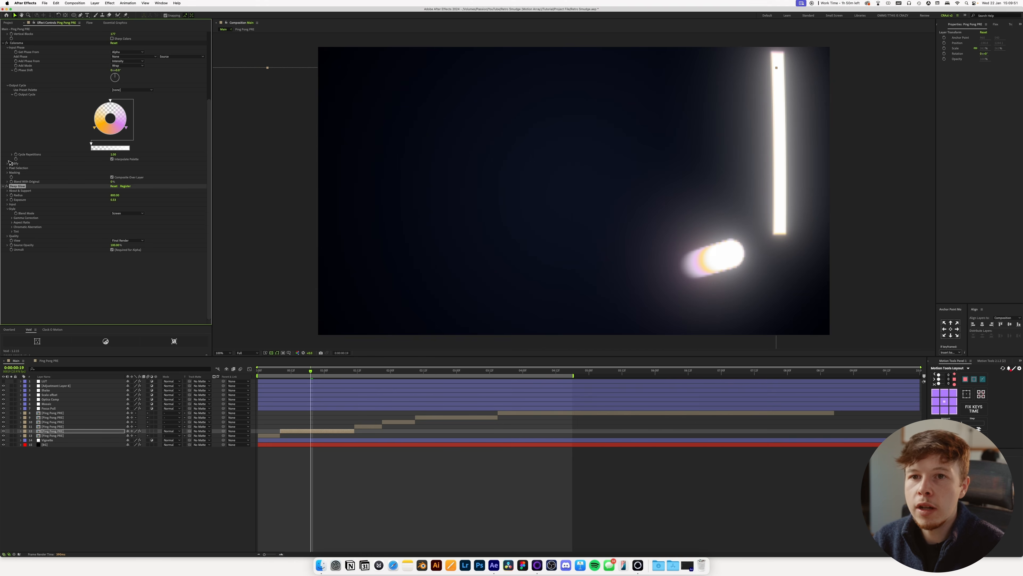
scroll(28, 113, up, 5)
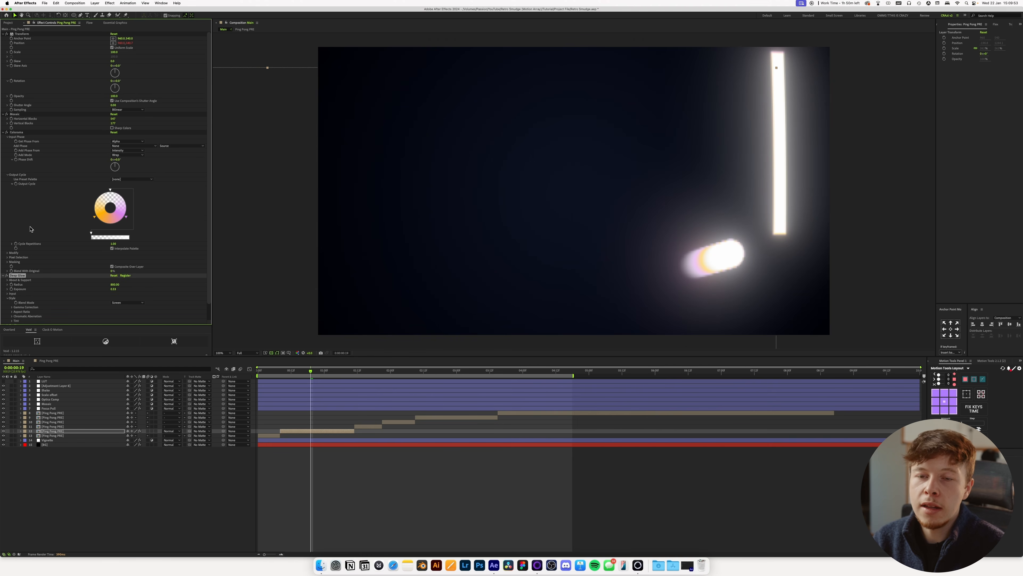
click(20, 115)
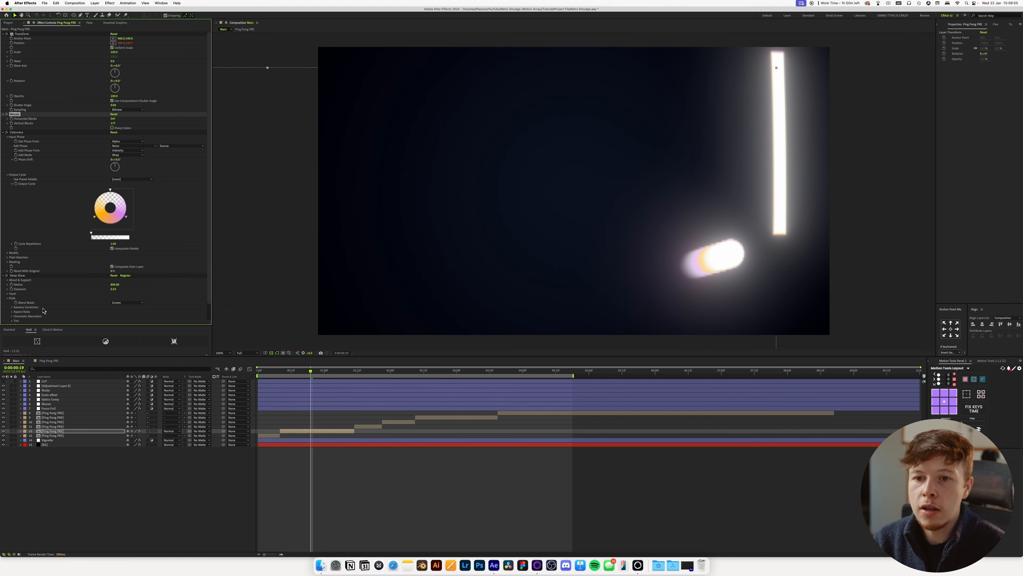
key(Delete)
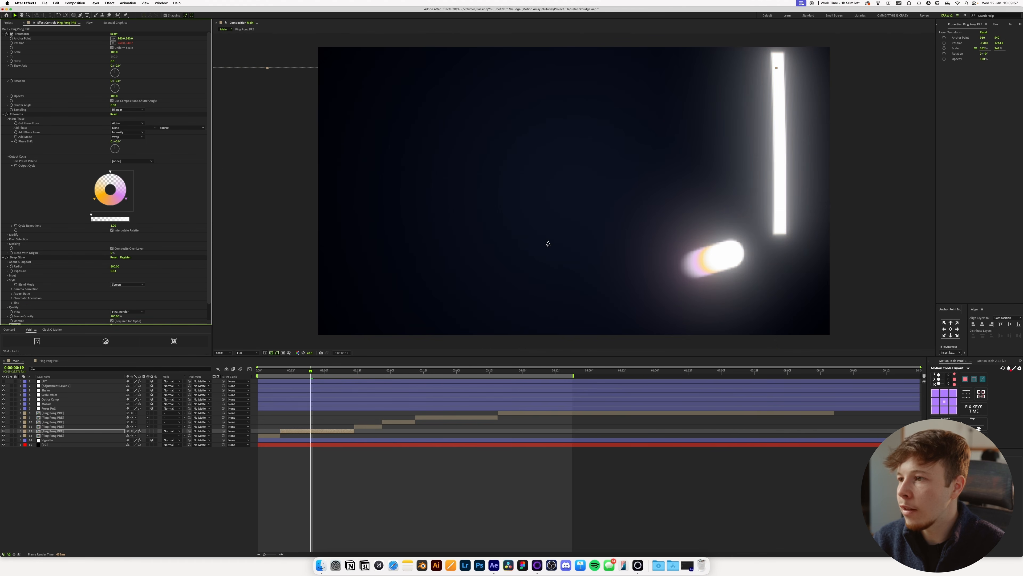
Set the Deep Glow Radius to 400 on the Ping Pong PRE clip.
key(super+v)
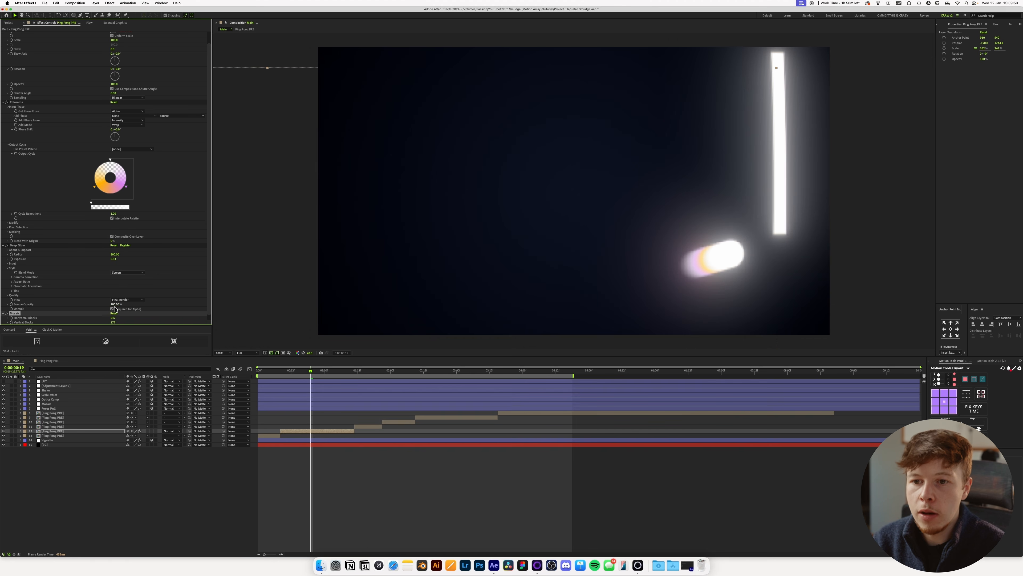
text(400)
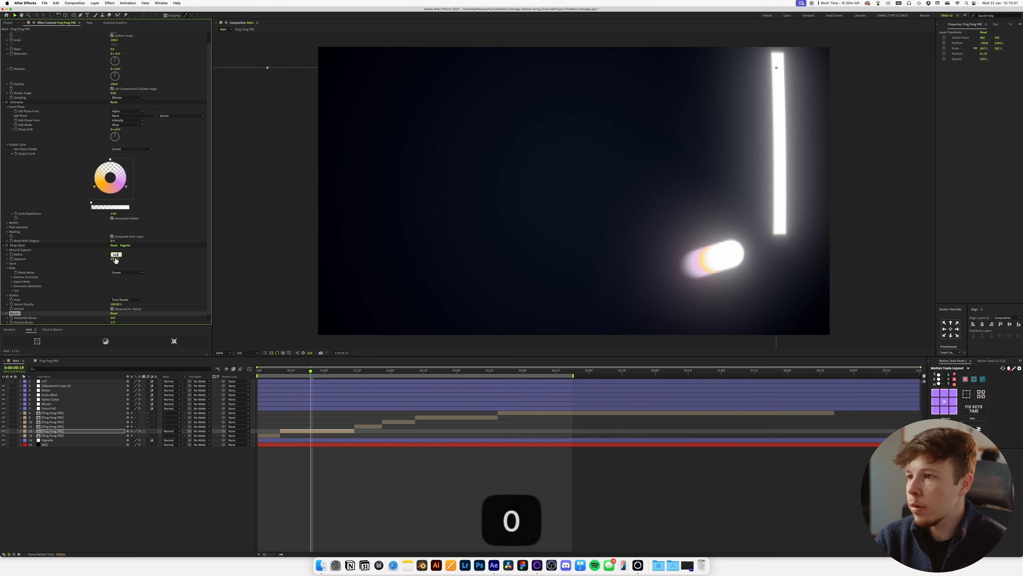
key(Return)
scroll(584, 256, down, 1)
scroll(582, 256, up, 1)
scroll(580, 255, down, 1)
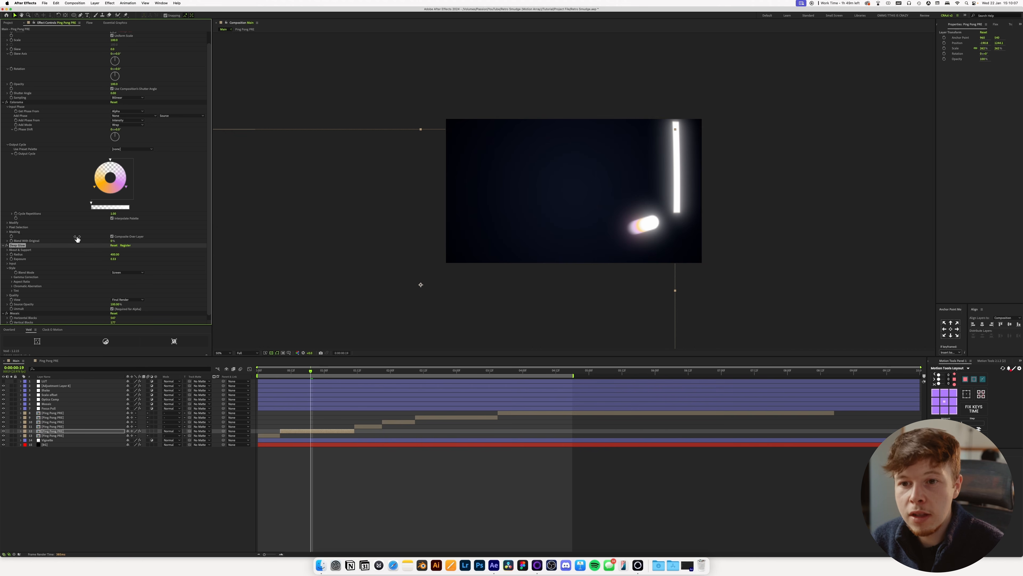
Copy all effects from the edited Ping Pong PRE clip onto the other Ping Pong PRE clips and play back the animation.
scroll(24, 56, up, 1)
click(20, 35)
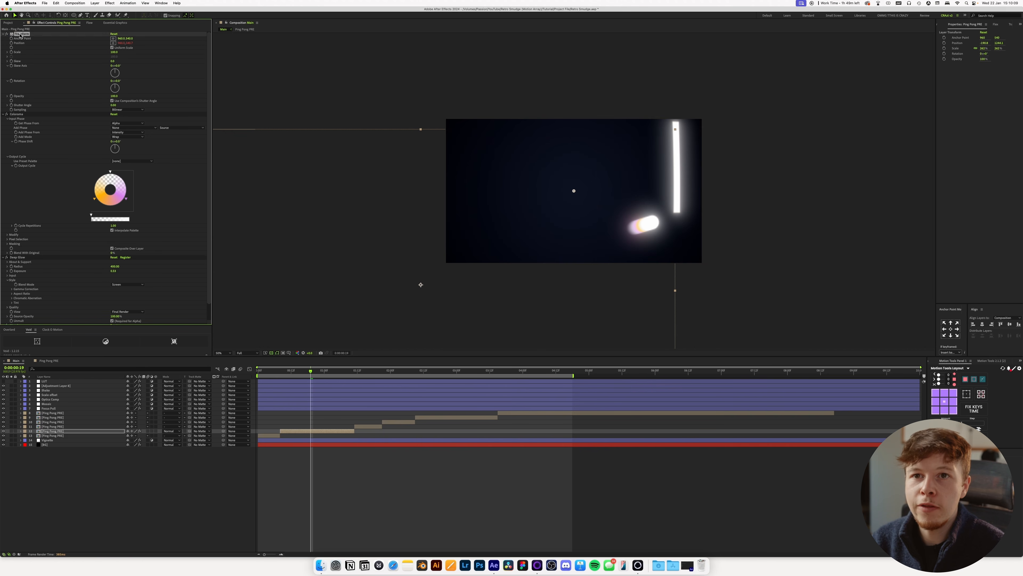
scroll(28, 288, down, 1)
shift+click(14, 309)
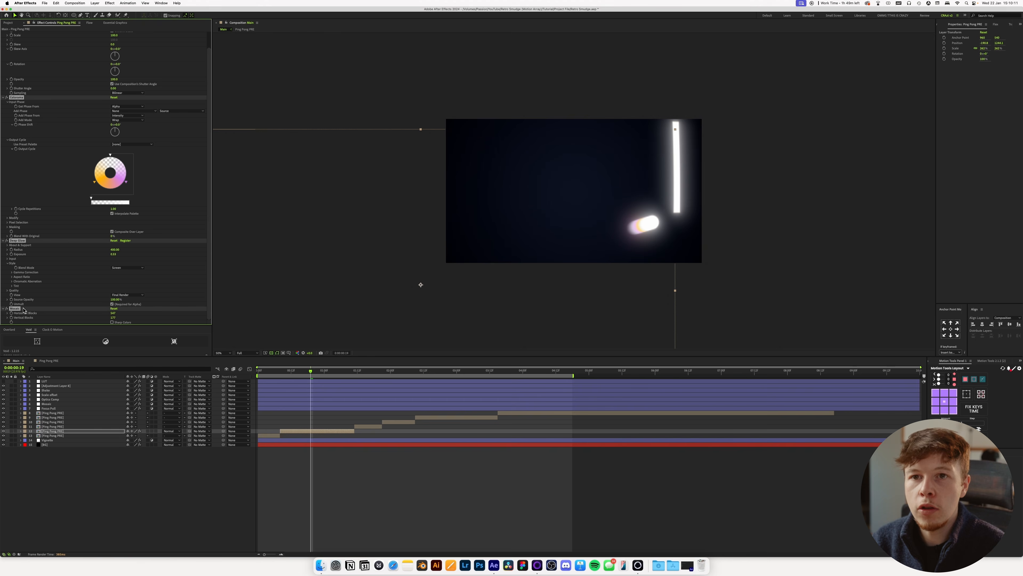
key(super+c)
click(278, 436)
super+click(367, 425)
super+click(399, 422)
super+click(475, 418)
super+click(508, 413)
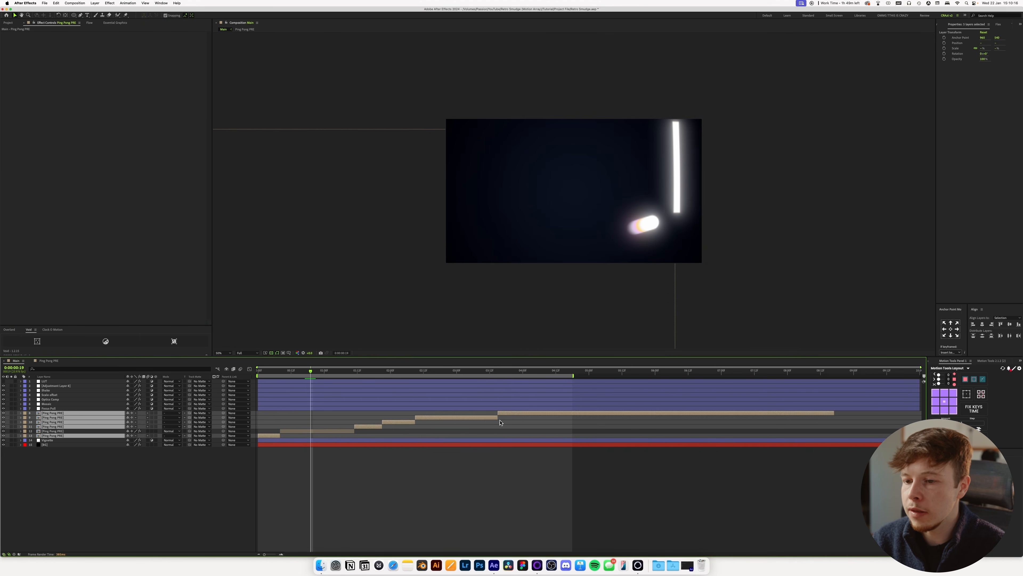
key(super+v)
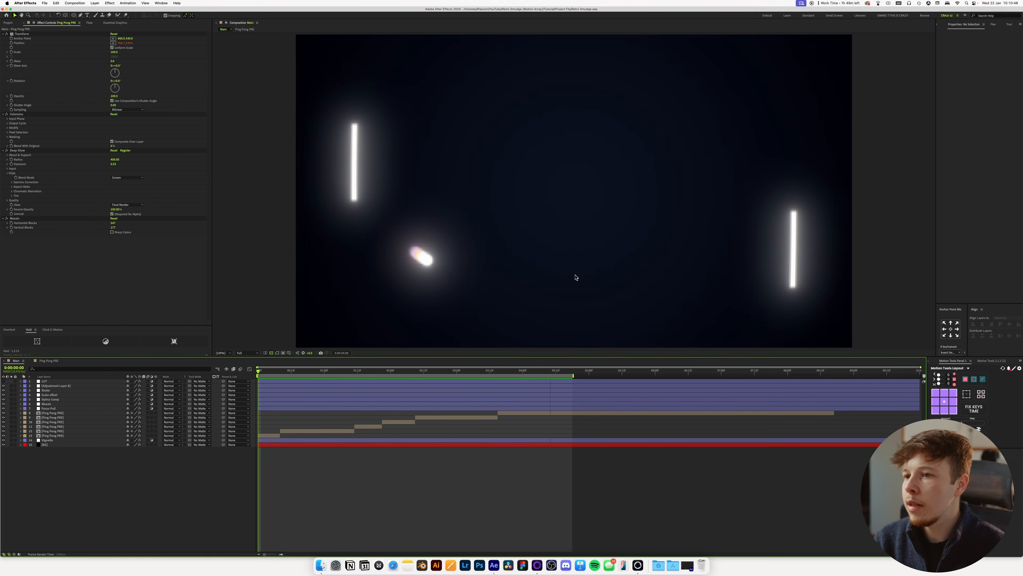
key(space)
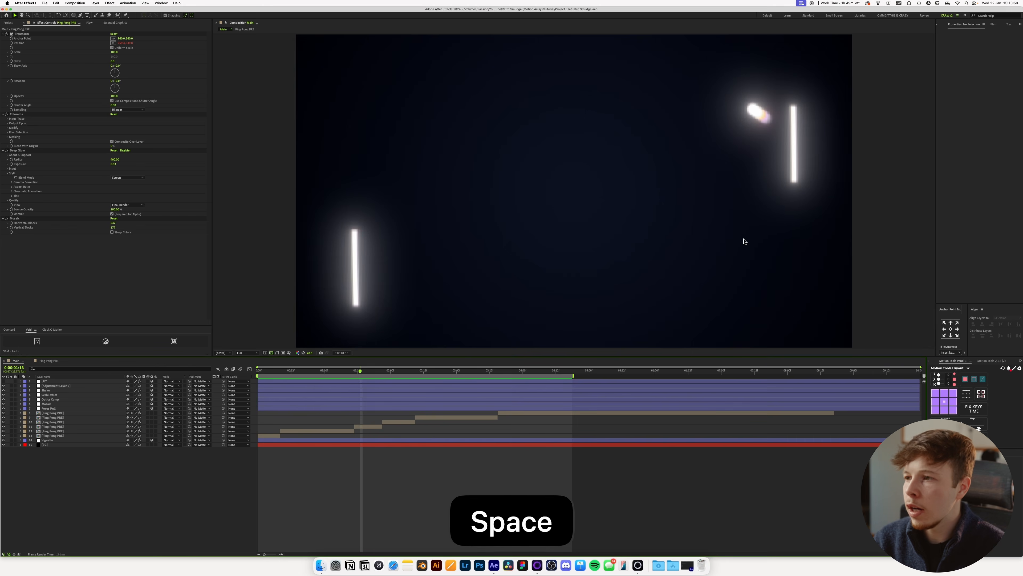
Apply Fast Box Blur to the second Ping Pong PRE clip in the sequence.
click(313, 371)
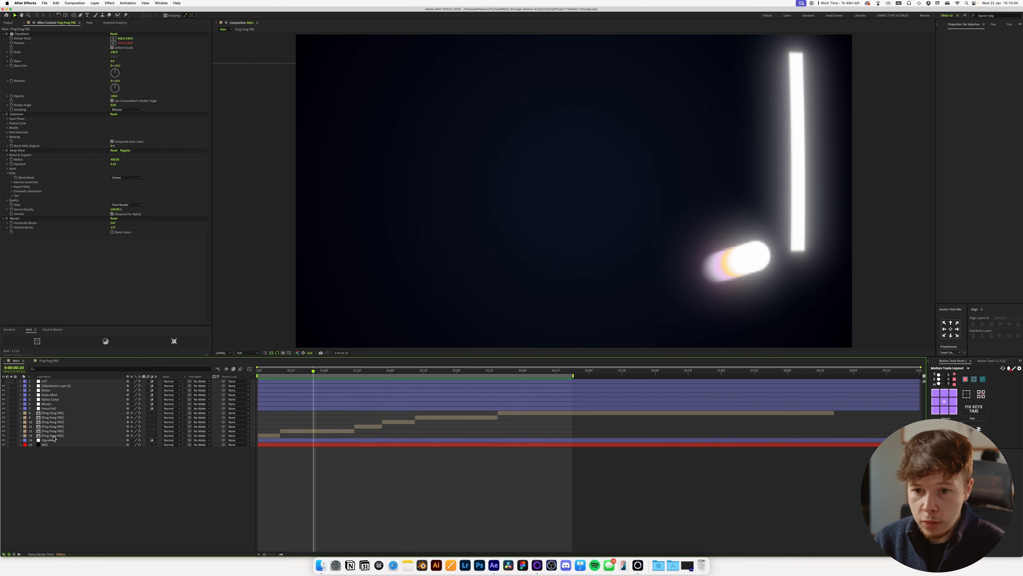
click(298, 431)
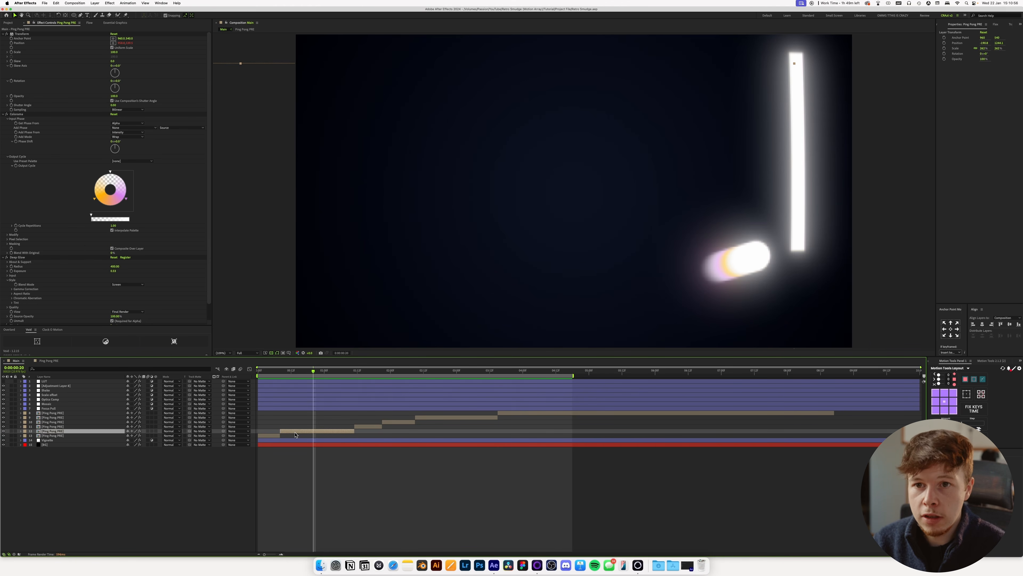
key(ctrl+space)
text(blur)
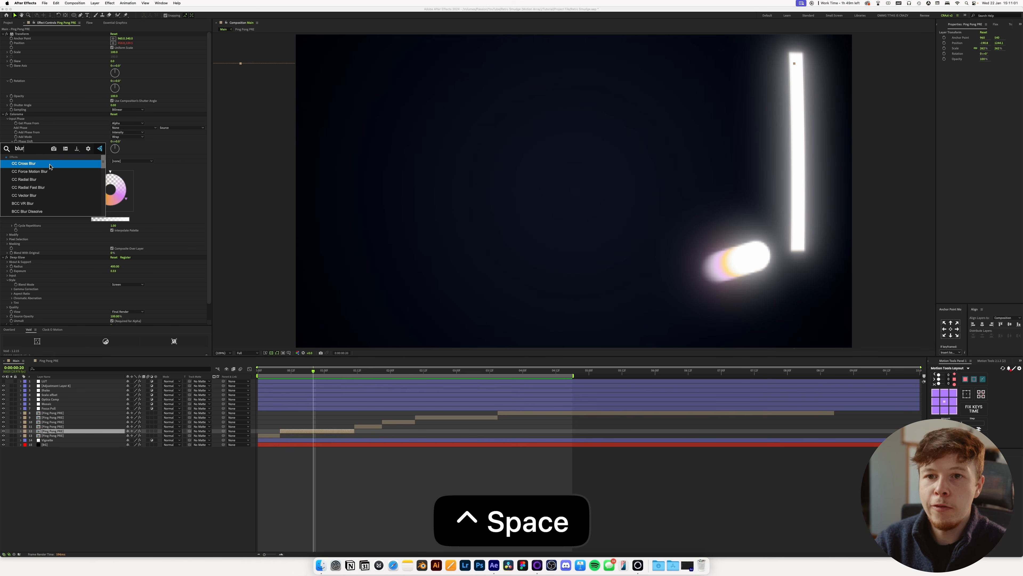
key(Down)
key(Down)
key(Down)
key(Up)
key(super+a)
text(fast box)
key(Return)
Place Fast Box Blur directly above Colorama in the effect order and set its Blur Radius to 2.
click(48, 80)
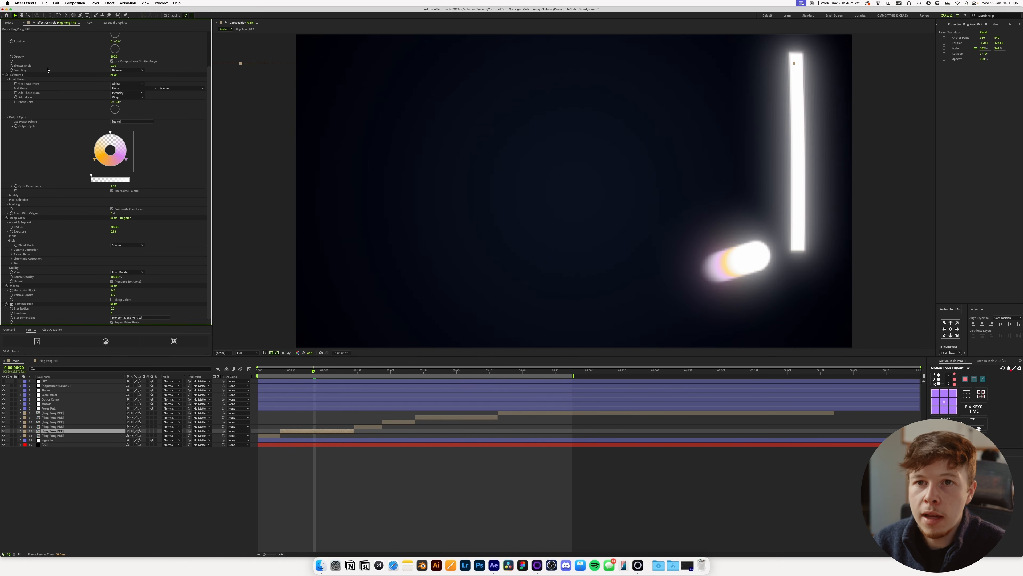
drag(27, 305, 34, 75)
click(113, 78)
text(2)
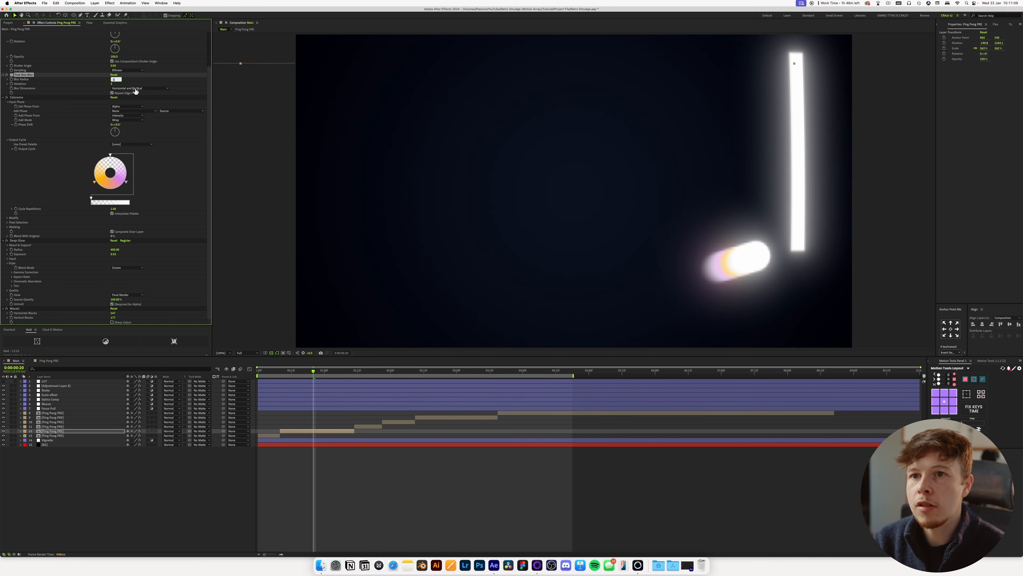
key(Return)
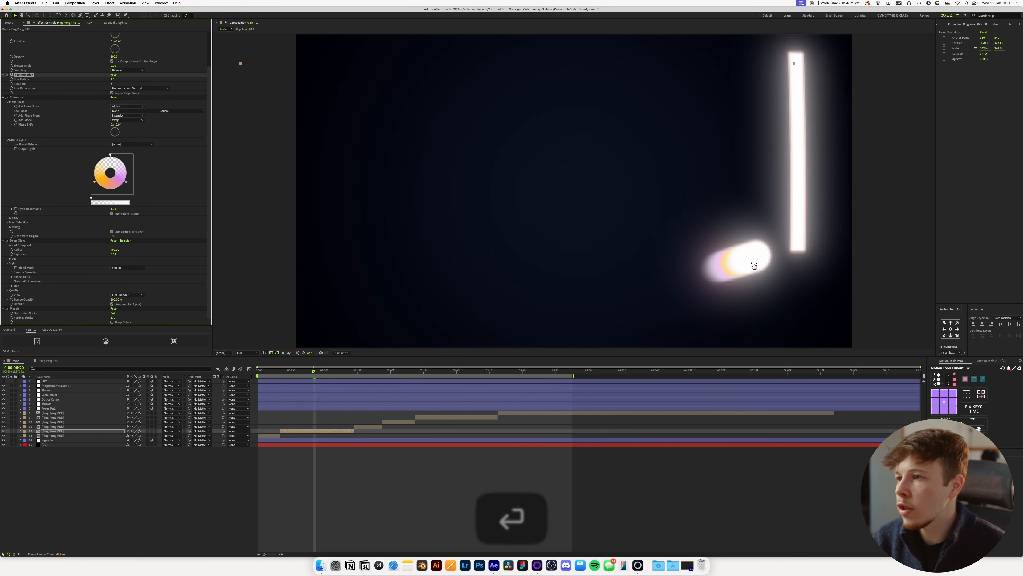
Shift the orange and purple Output Cycle stops closer to the transparent one, add a red-orange stop between them, and save the project.
scroll(754, 267, up, 1)
key(space)
drag(820, 289, 592, 254)
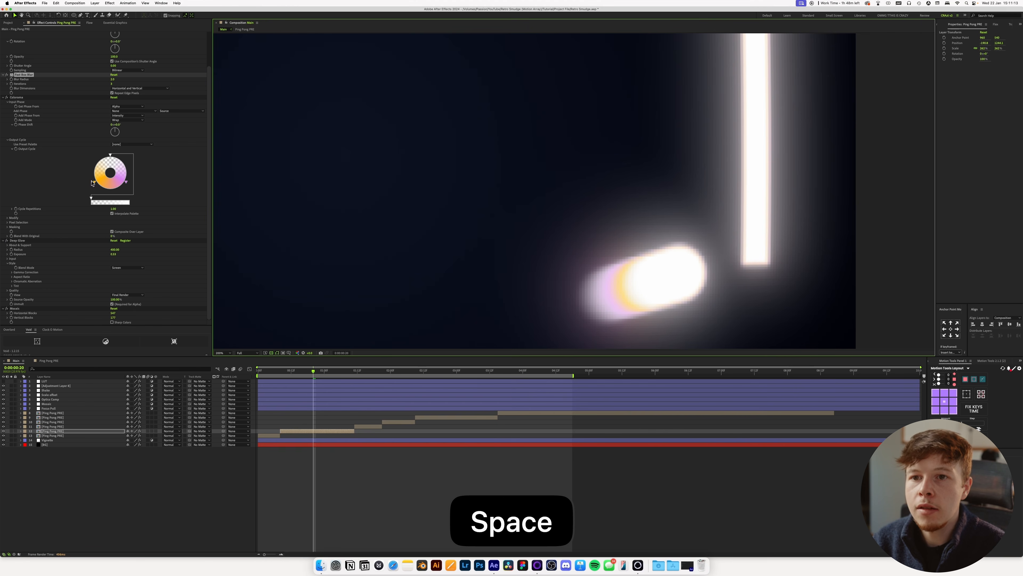
drag(95, 183, 128, 166)
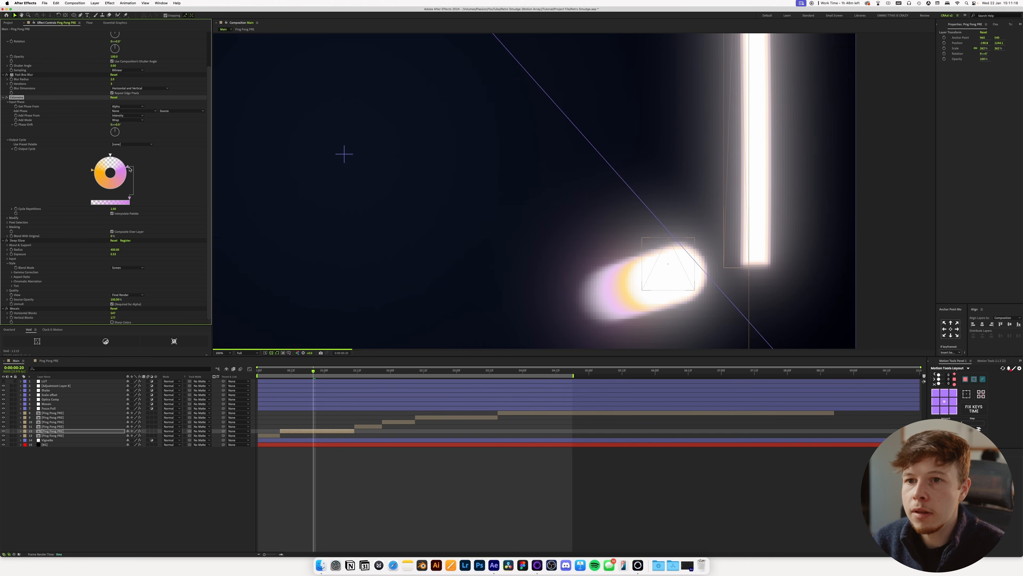
double_click(108, 194)
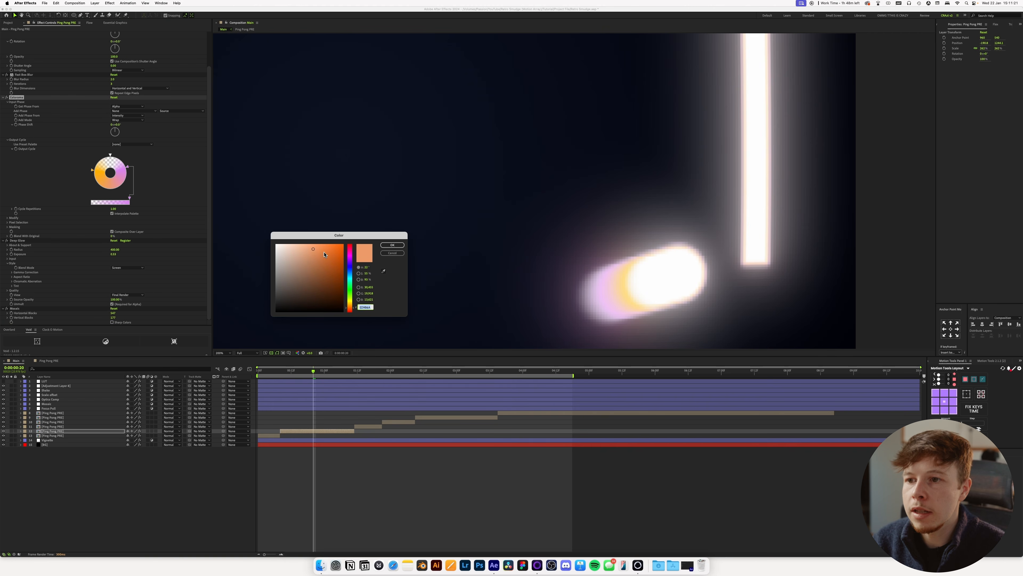
key(Return)
key(super+s)
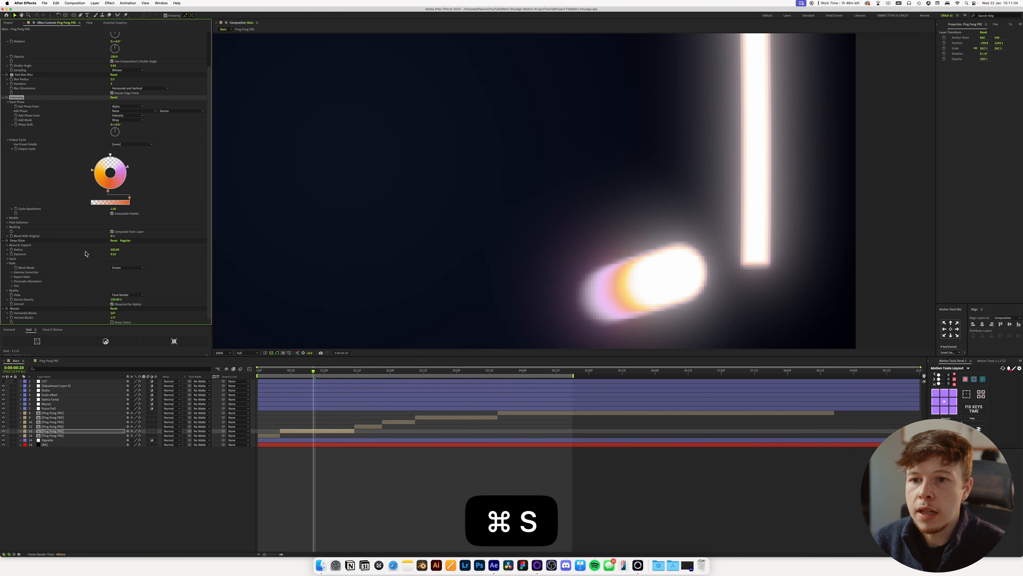
Set Deep Glow's Radius to 300 and its Exposure to 0.2 on the same clip.
click(114, 249)
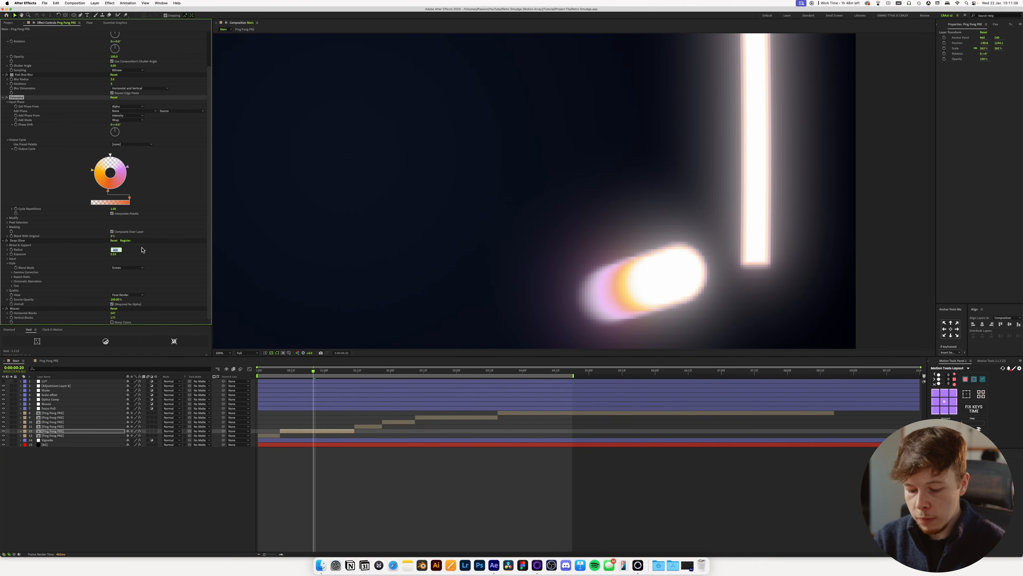
text(300)
key(Return)
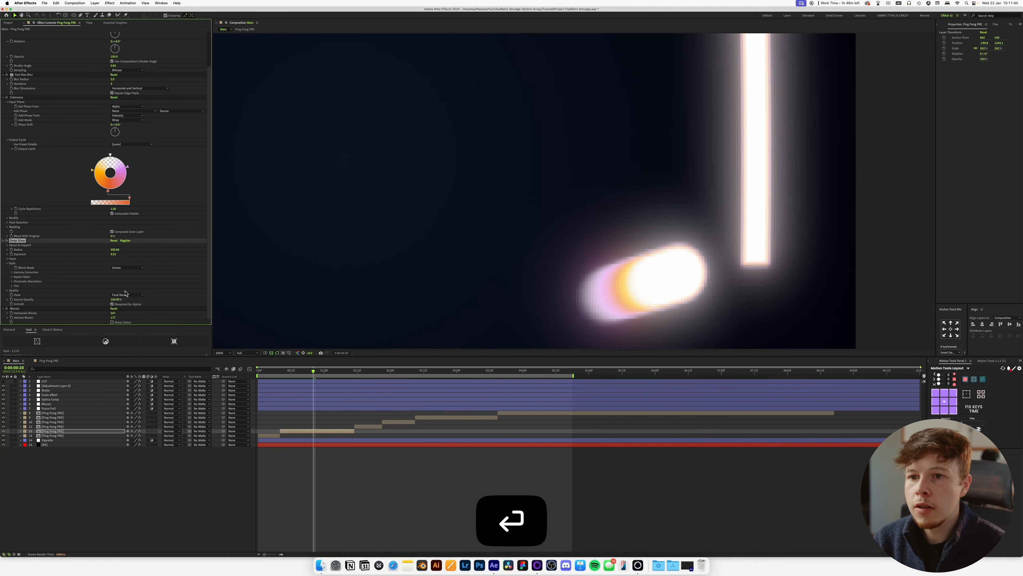
click(114, 254)
text(0.2)
key(Return)
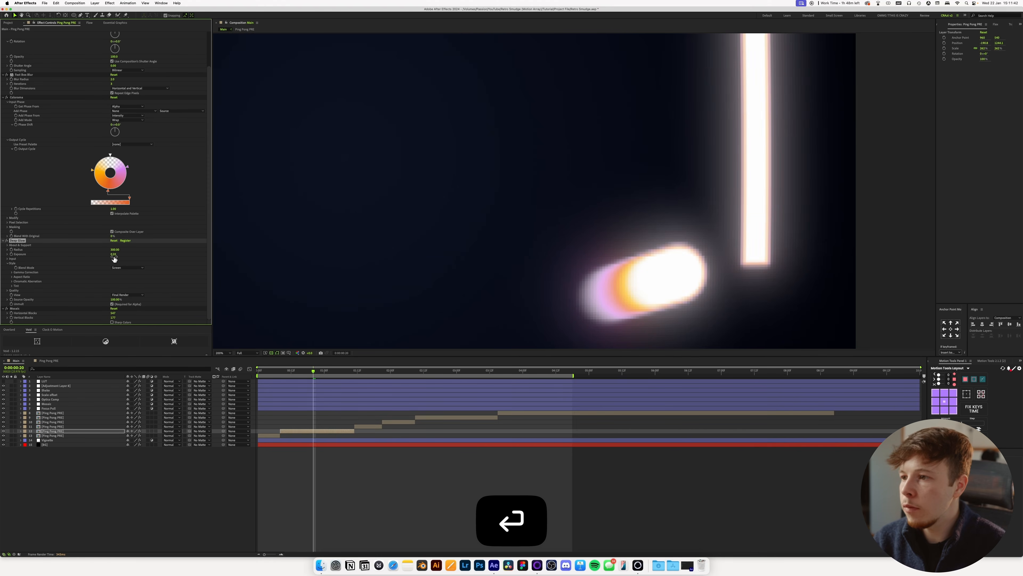
Enable Sharp Colors on the Mosaic adjustment layer.
scroll(575, 248, down, 2)
key(space)
drag(575, 240, 575, 219)
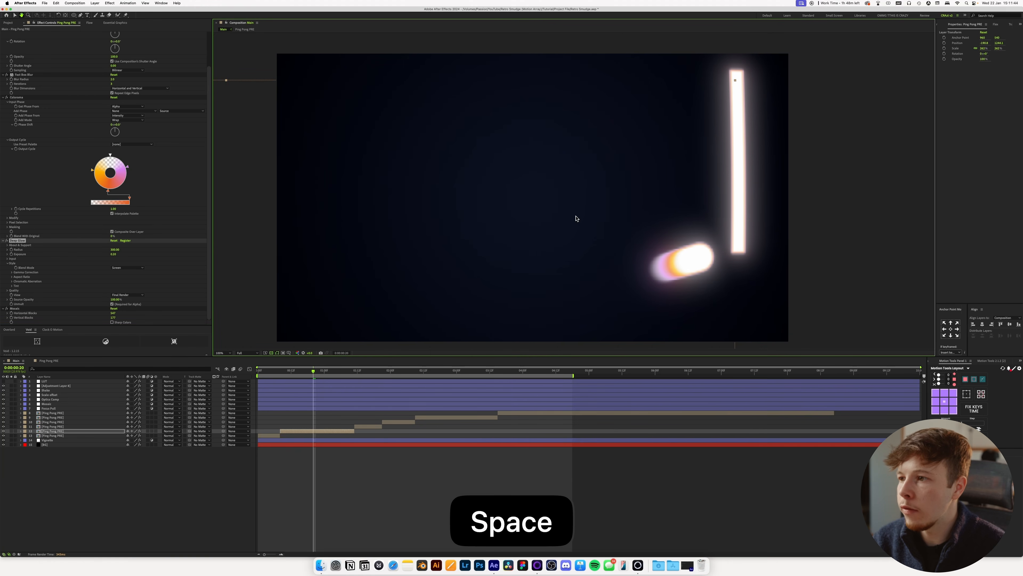
click(47, 404)
click(112, 47)
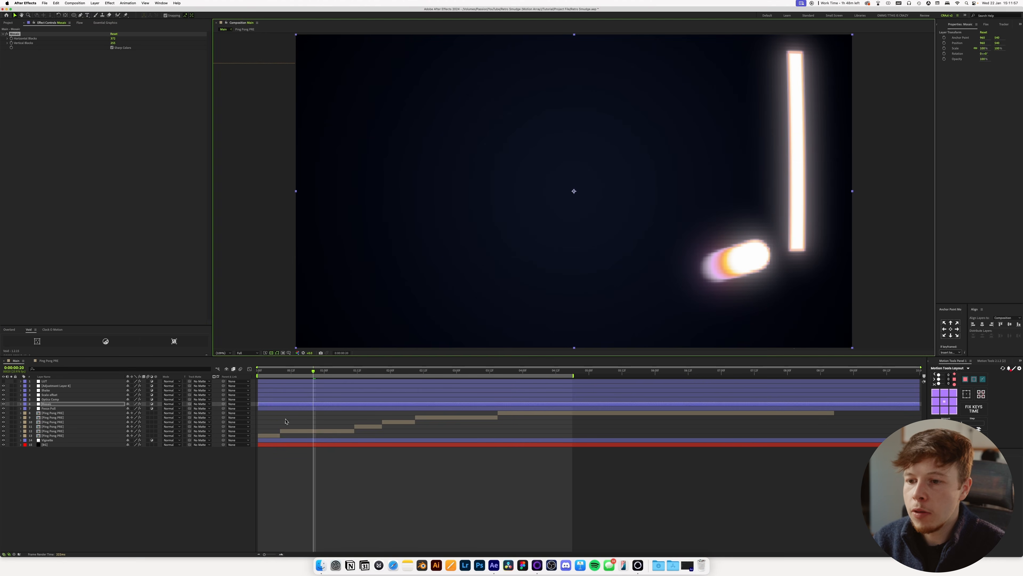
Copy the updated effects from the edited Ping Pong PRE clip and replace the old effects on the other clips with them.
click(287, 422)
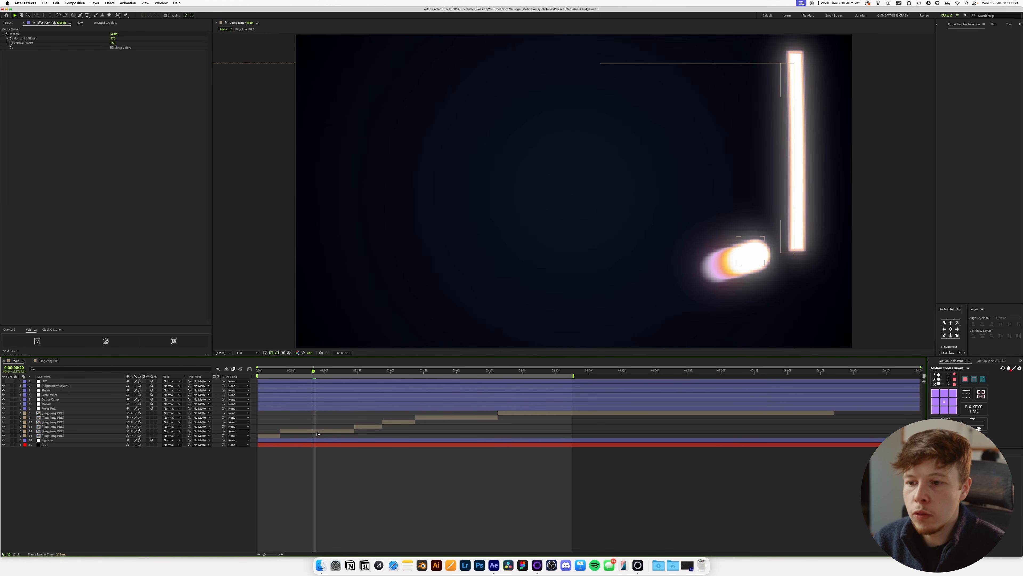
click(298, 430)
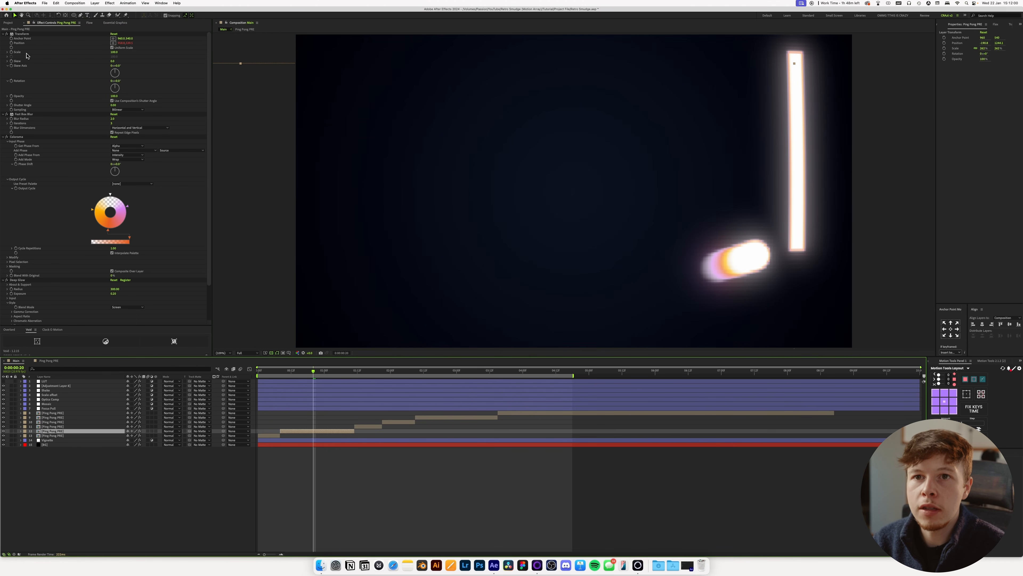
scroll(34, 165, down, 3)
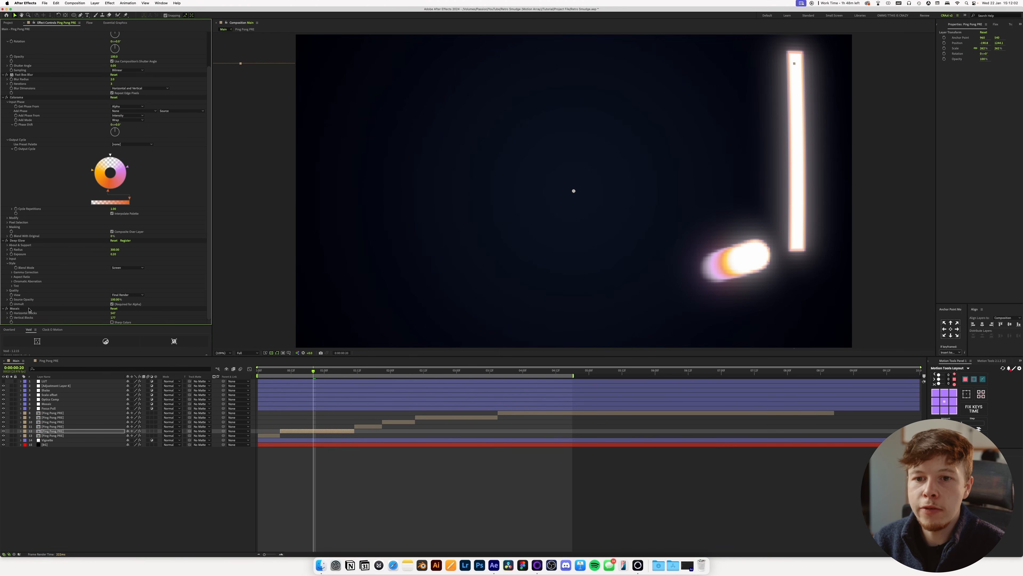
key(super+c)
key(super+z)
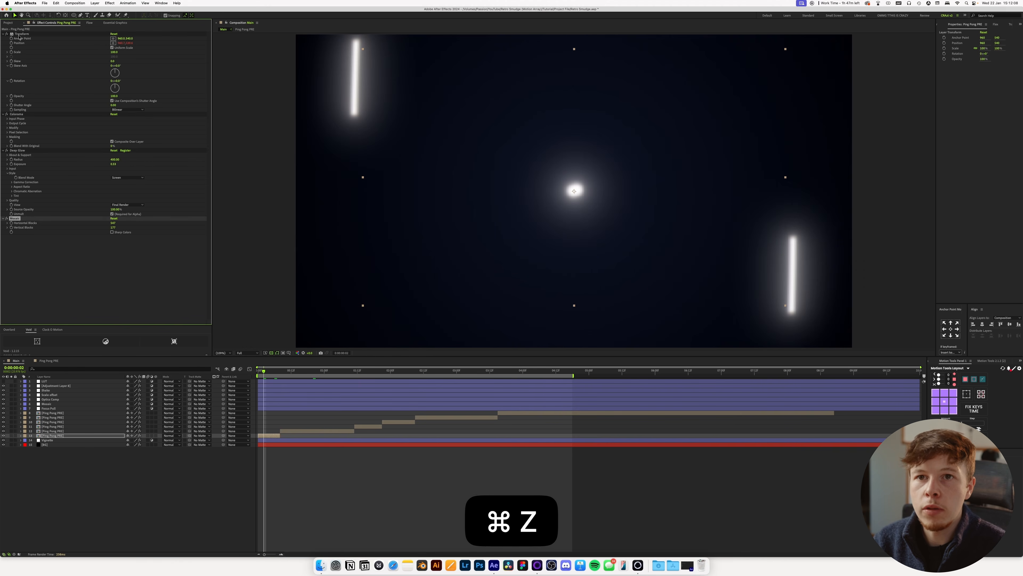
key(BackSpace)
key(super+v)
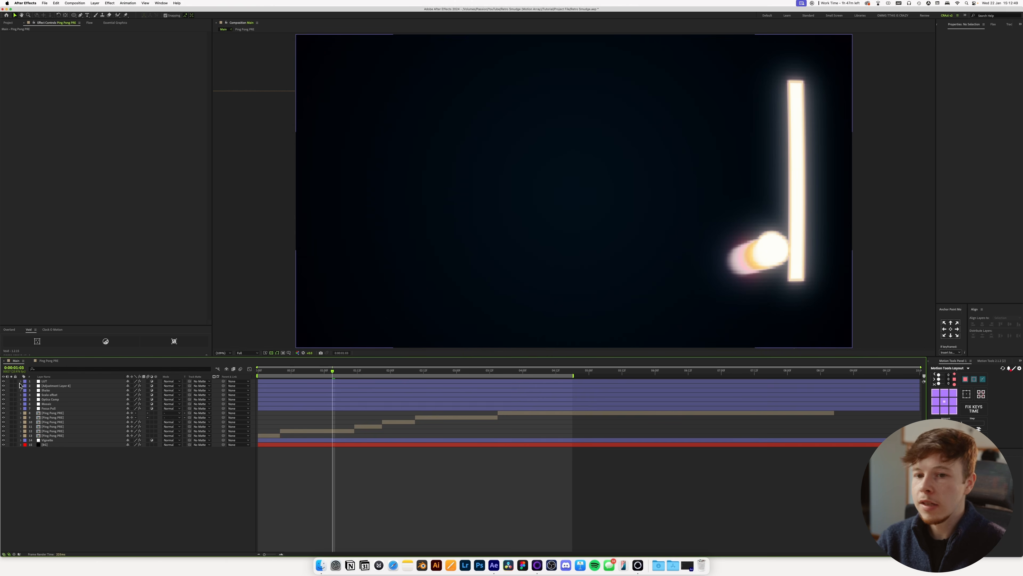
Lower the Lumetri Creative Intensity on the LUT layer to 80 and save the project.
click(44, 381)
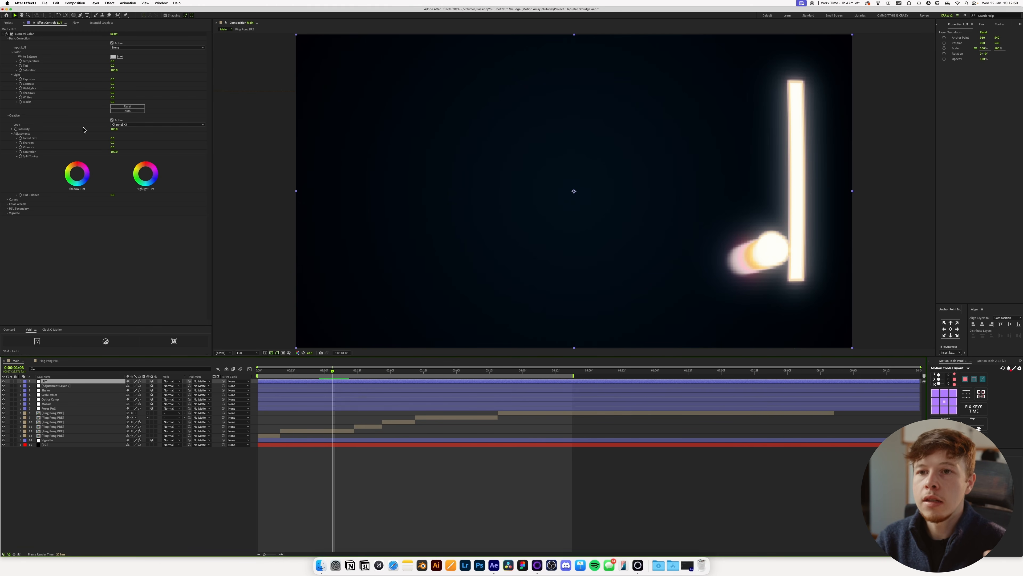
drag(113, 131, 101, 133)
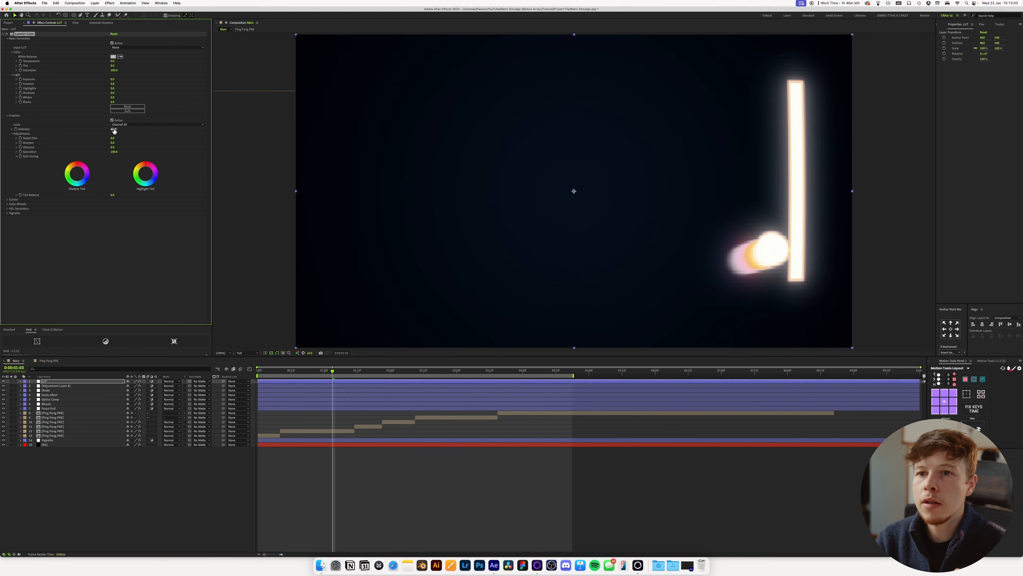
drag(20, 135, 138, 136)
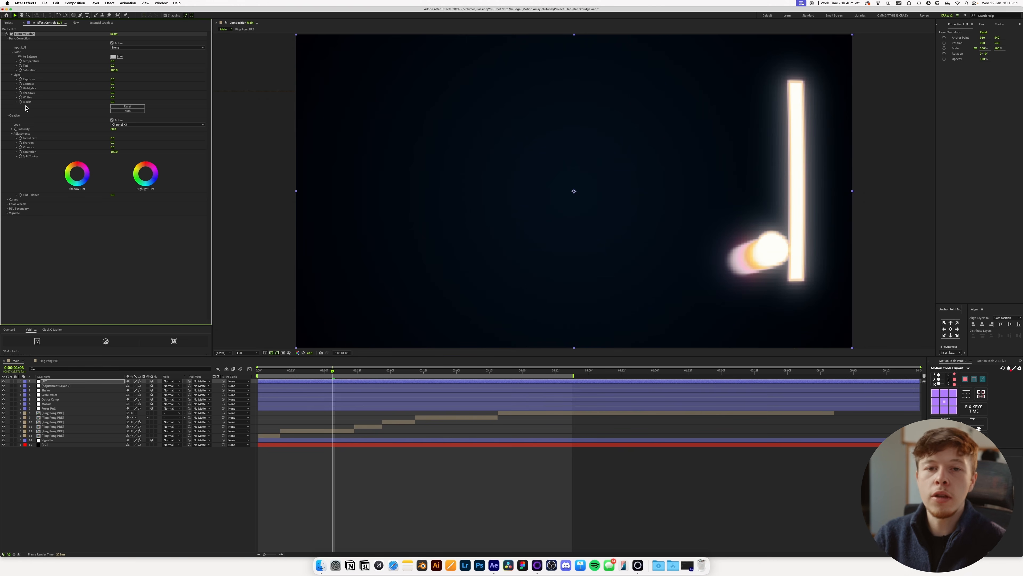
click(407, 469)
key(super+s)
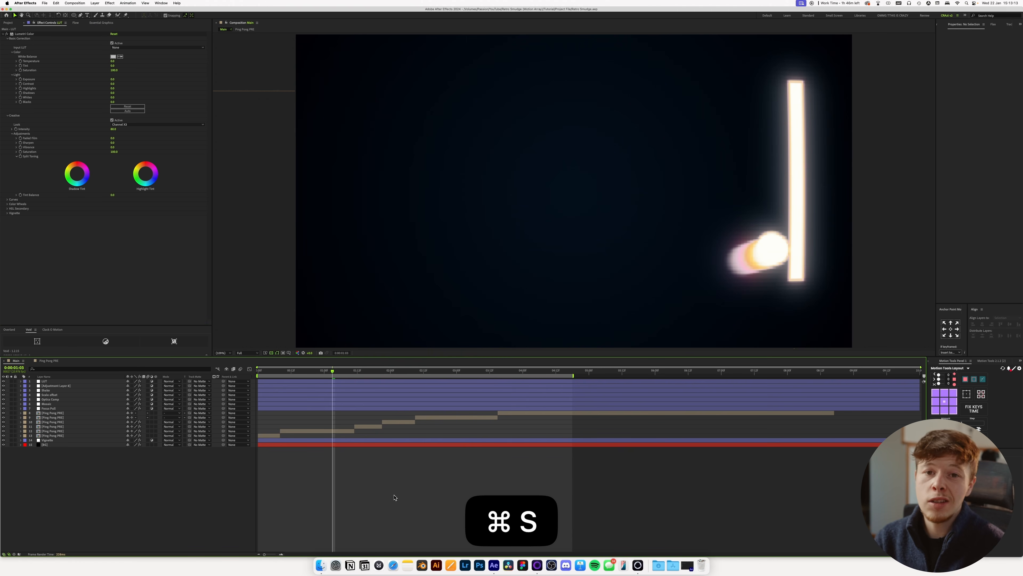
Switch to Finder, close the LUTs window and open the Motion Array folder within Textures.
key(super+Tab)
key(super+Tab)
key(super+Tab)
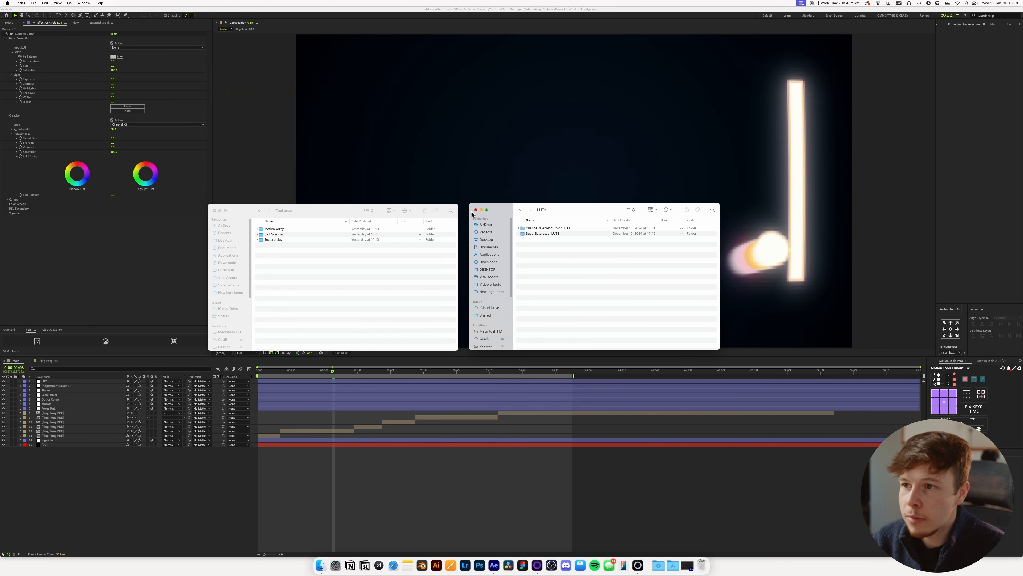
click(476, 210)
drag(297, 213, 448, 203)
double_click(434, 218)
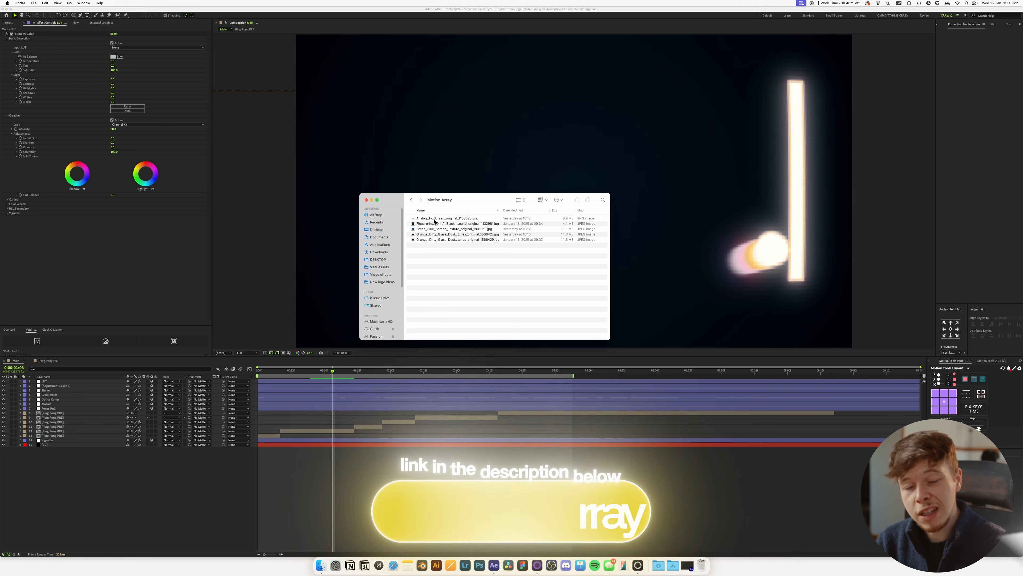
Preview the Fingerprints_On_A_Black_Background texture image.
click(440, 219)
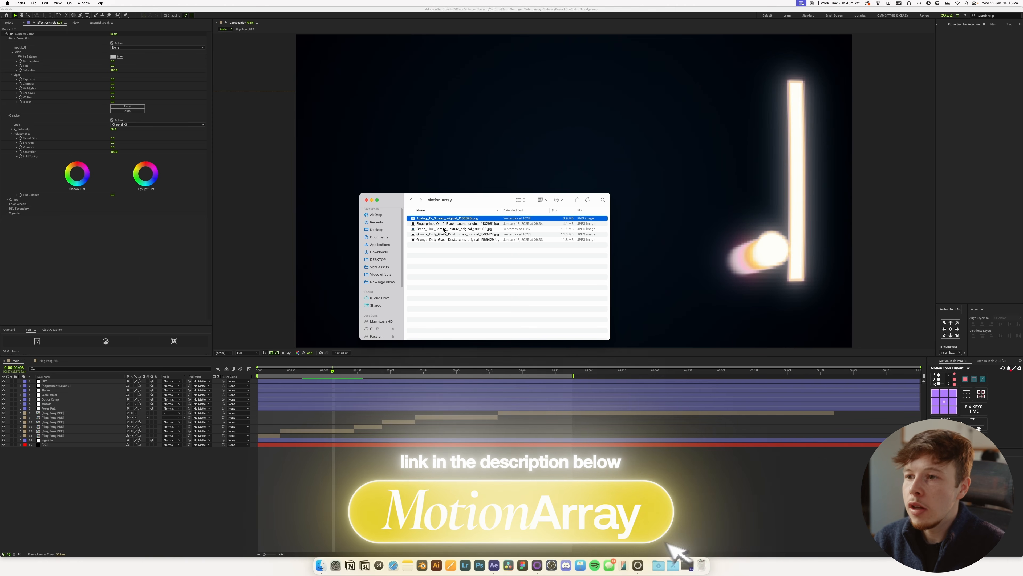
click(445, 223)
key(space)
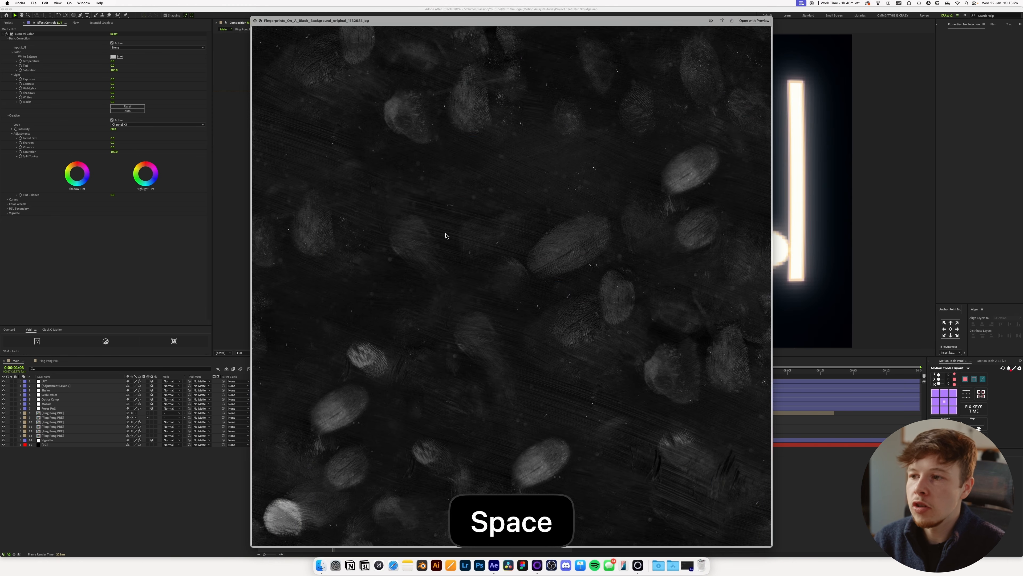
Add the Fingerprints_On_A_Black_Background image as the topmost layer of the Main composition and scale it to about 50%.
key(space)
drag(429, 224, 393, 480)
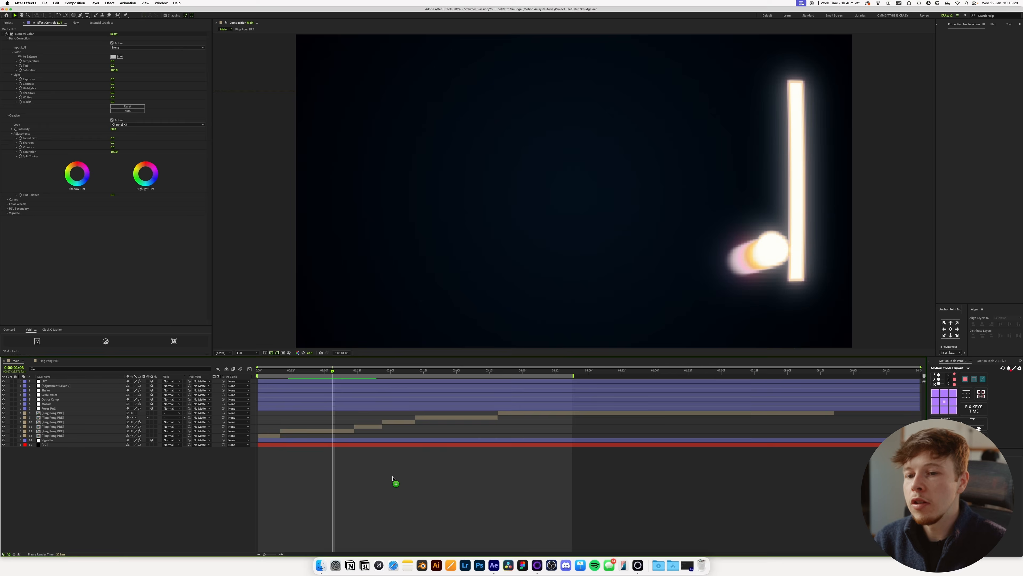
key(s)
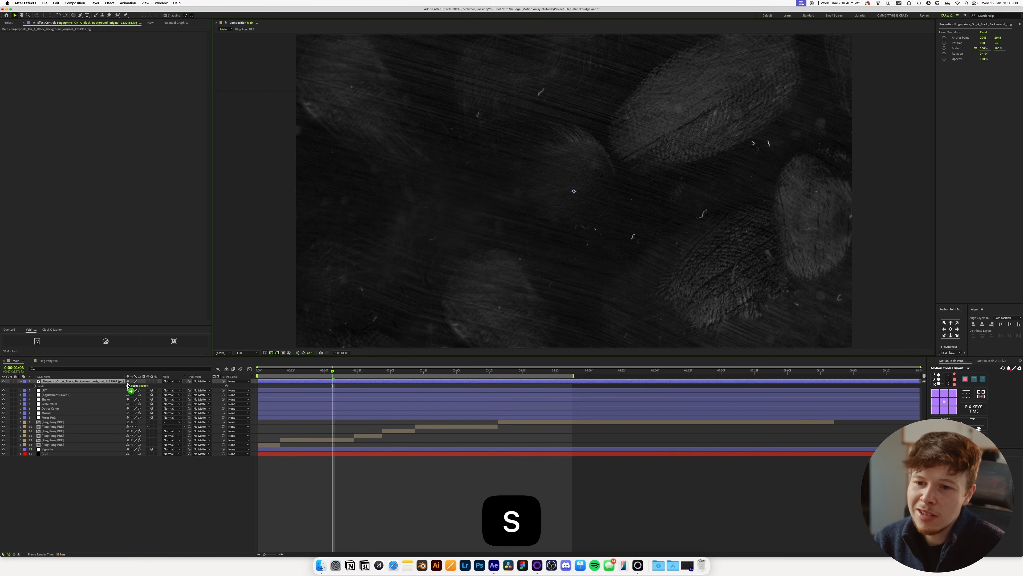
drag(134, 386, 123, 388)
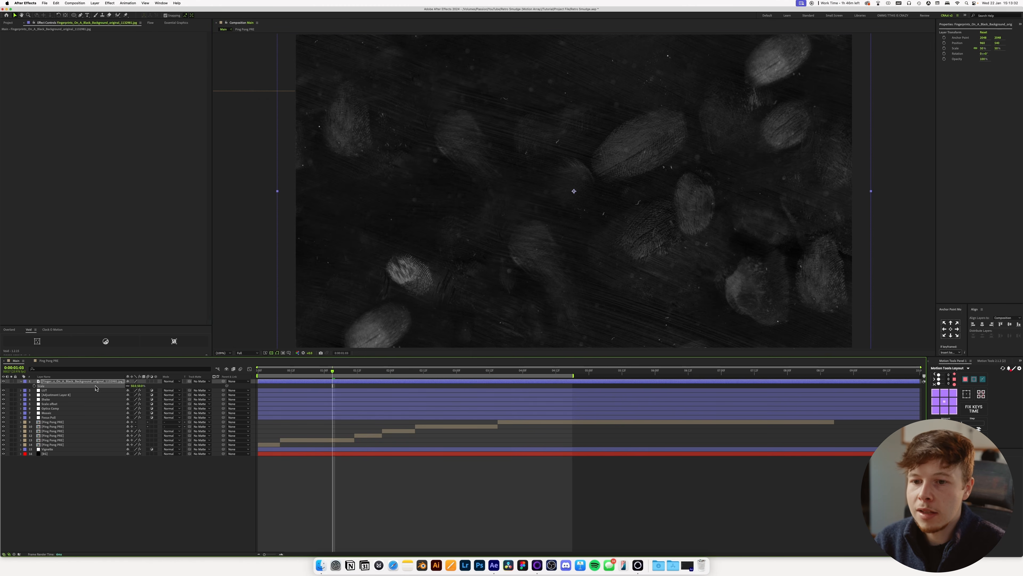
Change the fingerprints layer's blending mode to Screen.
key(shift+equal)
key(shift+equal)
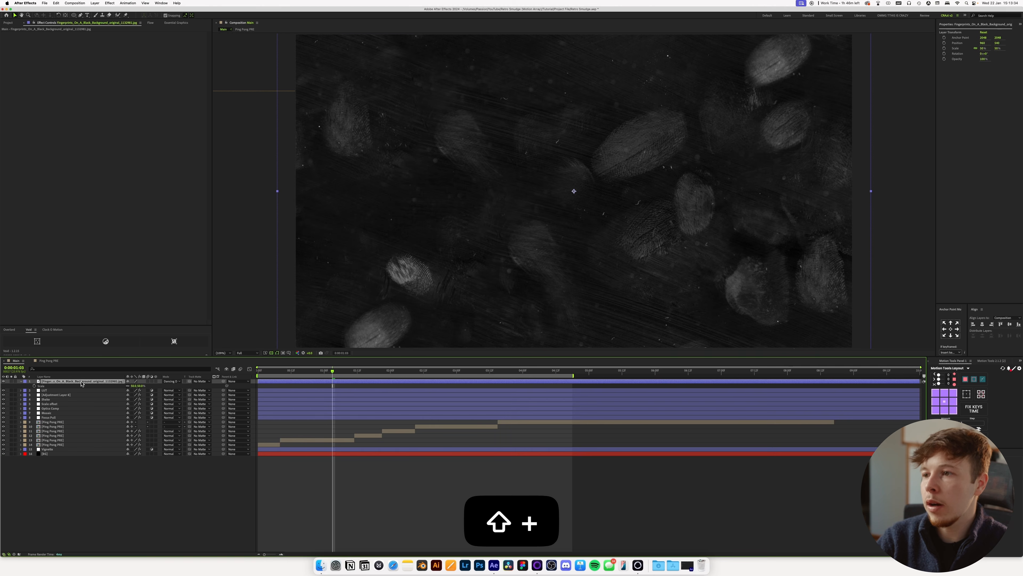
key(shift+equal)
key(shift+equal)
key(shift+equal)
key(shift+equal)
key(shift+equal)
key(shift+equal)
key(shift+equal)
key(shift+equal)
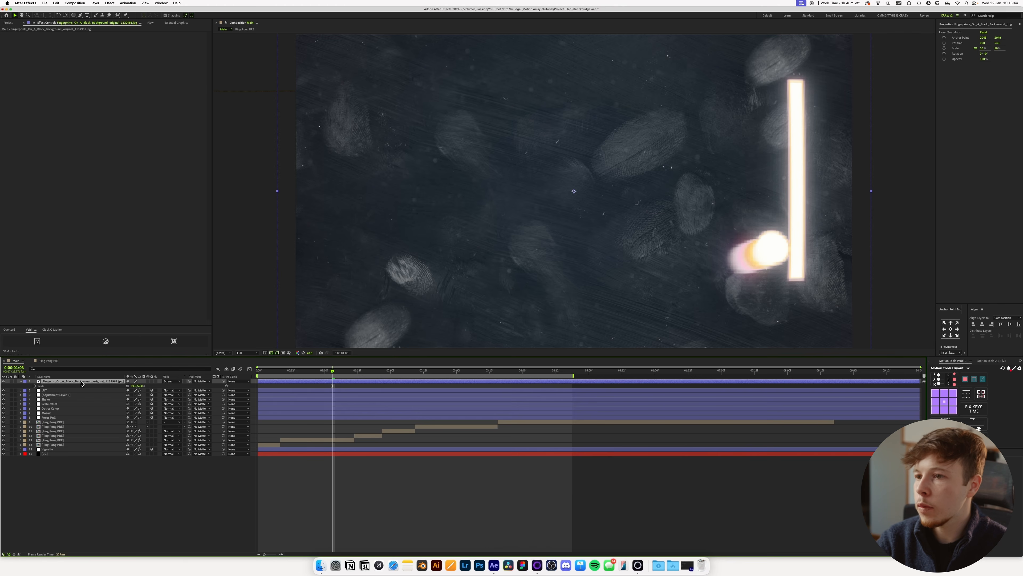
Apply Levels to the fingerprints layer, raise Input Black and slightly lower Input White, and reduce the layer's opacity.
key(ctrl+space)
text(lev)
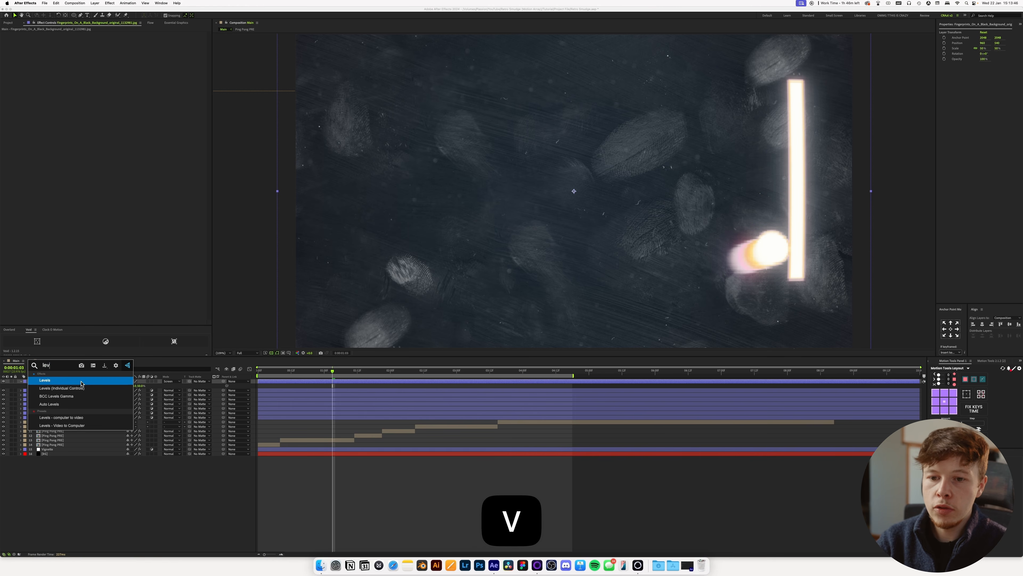
key(Return)
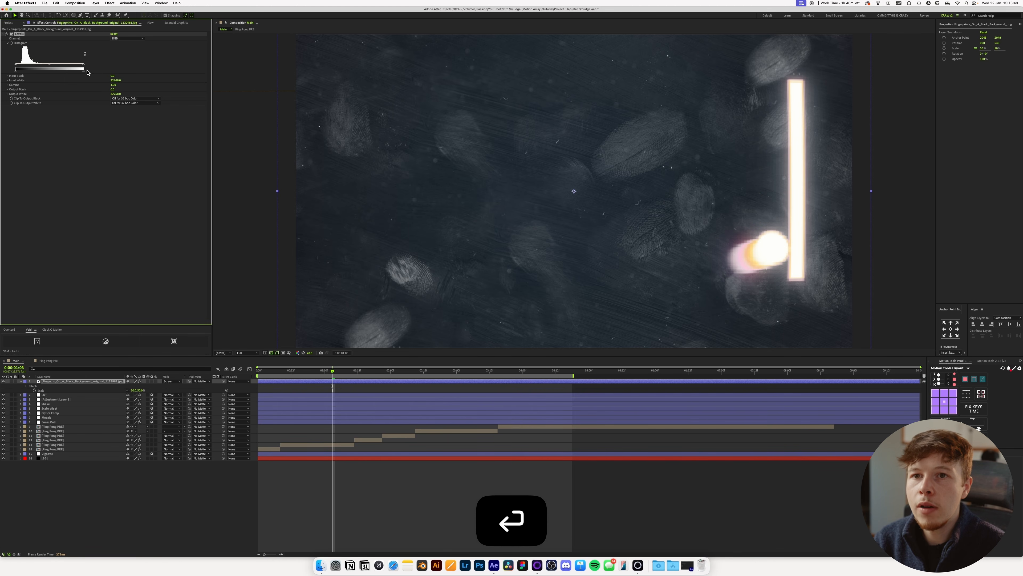
drag(16, 68, 23, 67)
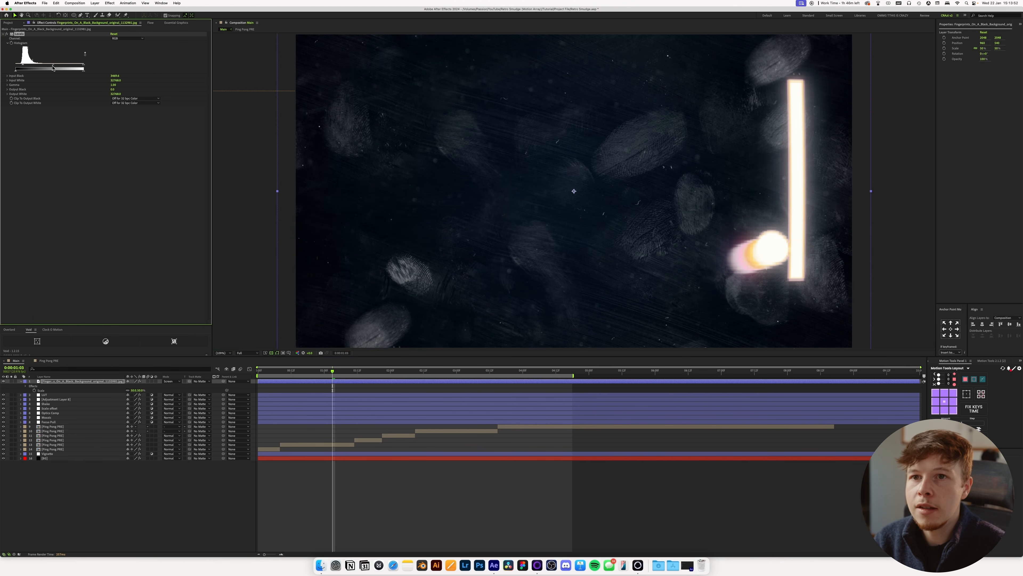
drag(84, 68, 80, 68)
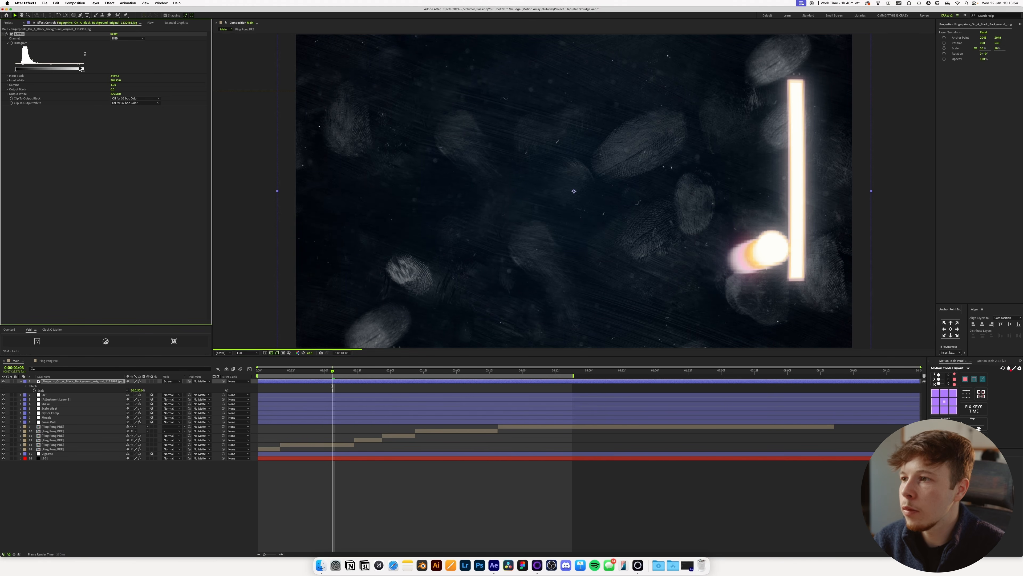
key(t)
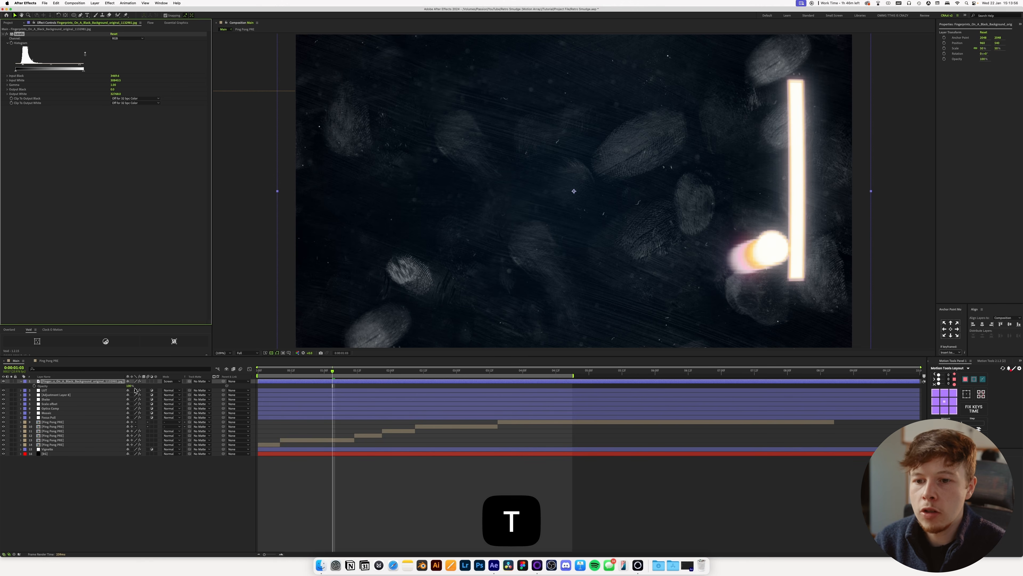
drag(130, 387, 117, 389)
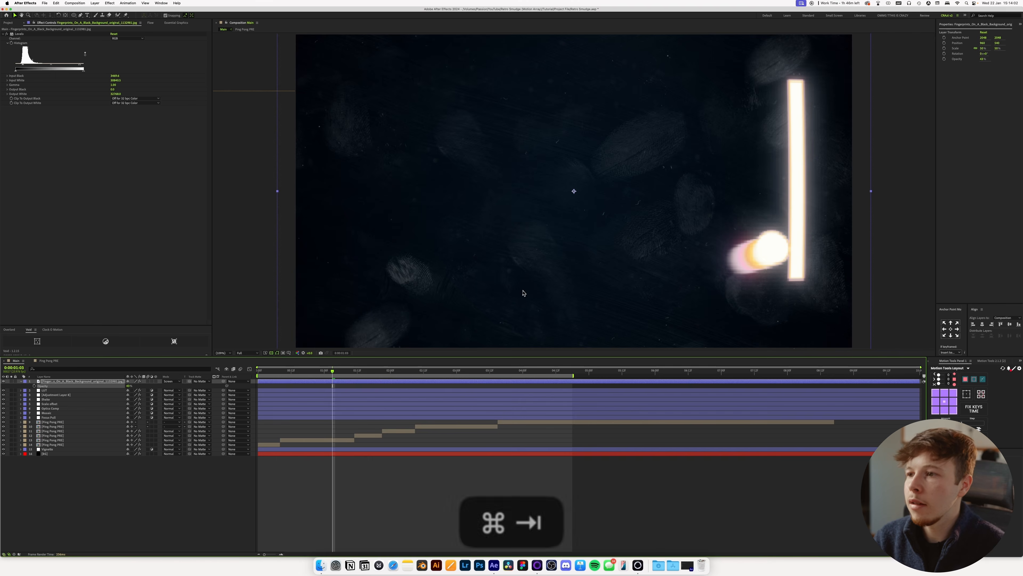
Switch to Finder and preview the blue-green screen texture and the grunge glass scratch textures in the Motion Array folder.
key(super+Tab)
key(Down)
key(space)
key(Down)
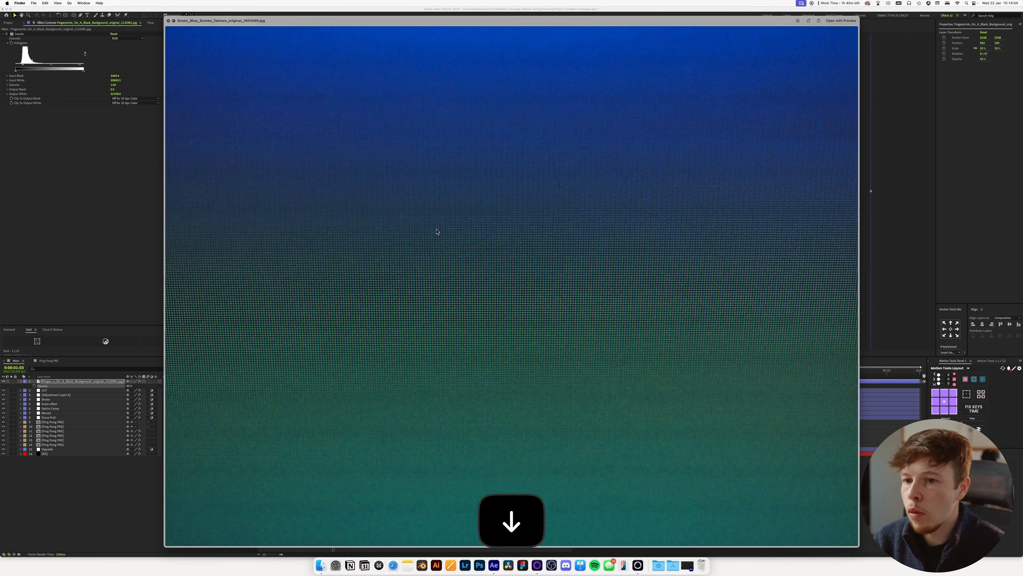
key(Down)
key(Down)
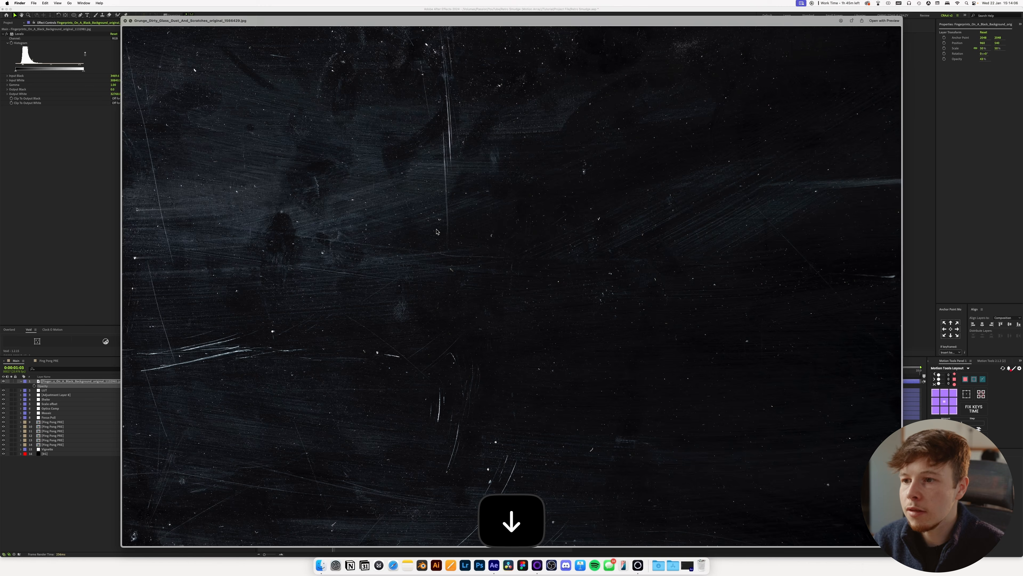
key(space)
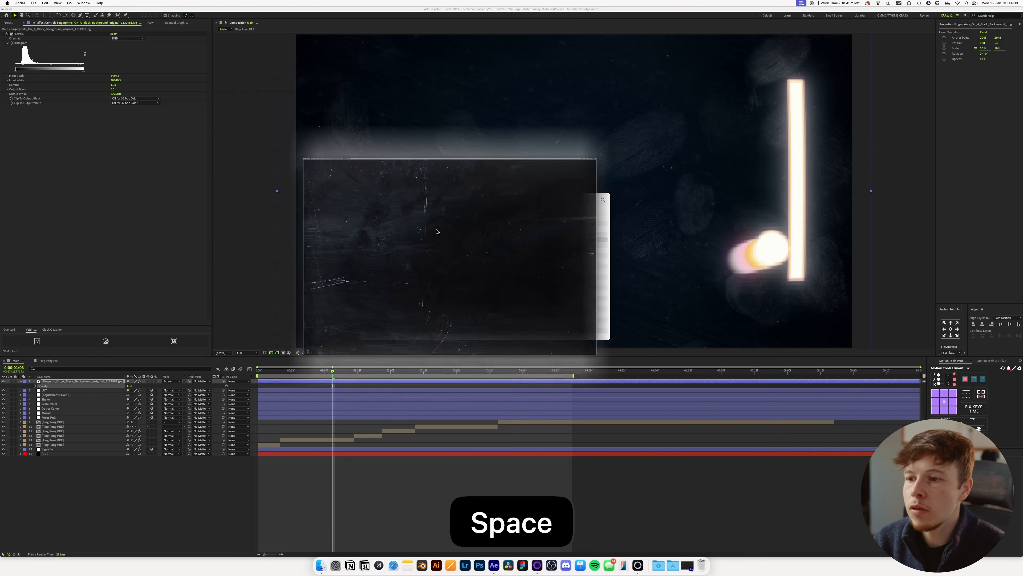
Add the first Grunge_Dirty_Glass_Dust_And_Scratches image as the top layer and scale it down to just cover the frame.
click(441, 236)
key(space)
key(space)
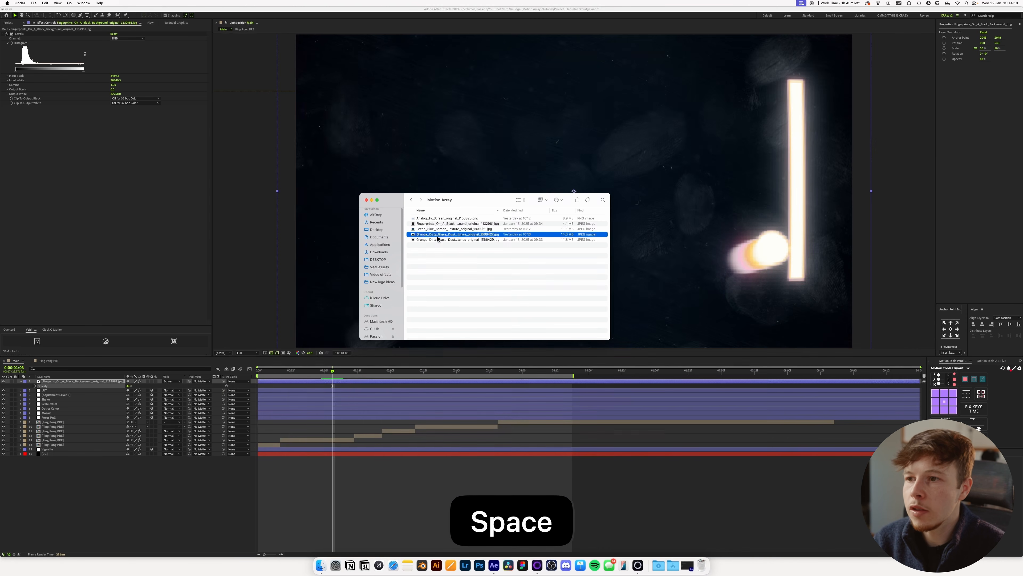
drag(440, 237, 120, 391)
key(s)
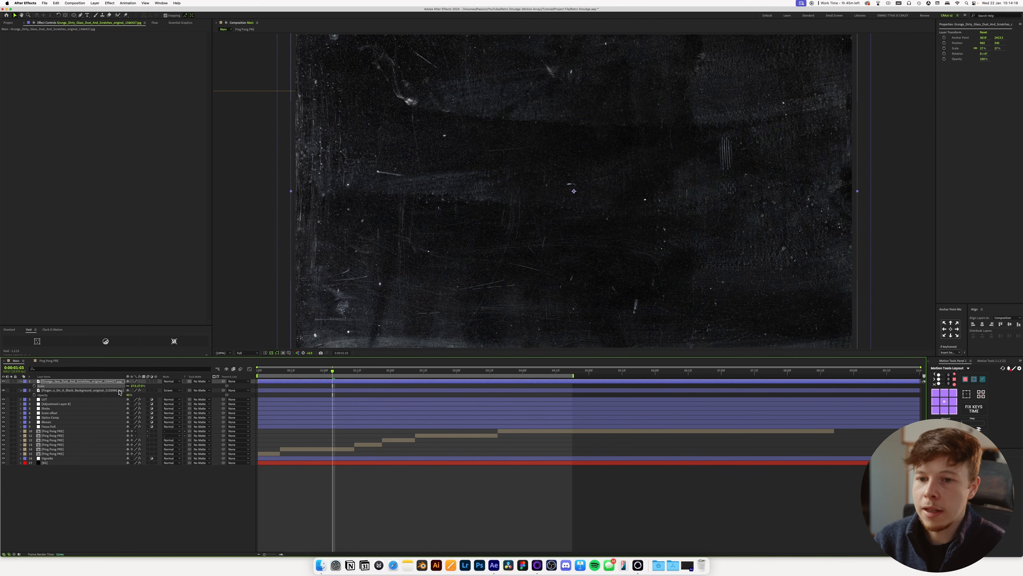
Change the grunge scratches layer's blending mode to Screen.
click(85, 381)
key(shift+equal)
key(shift+equal)
key(shift+equal)
key(shift+equal)
key(shift+equal)
key(shift+equal)
key(shift+equal)
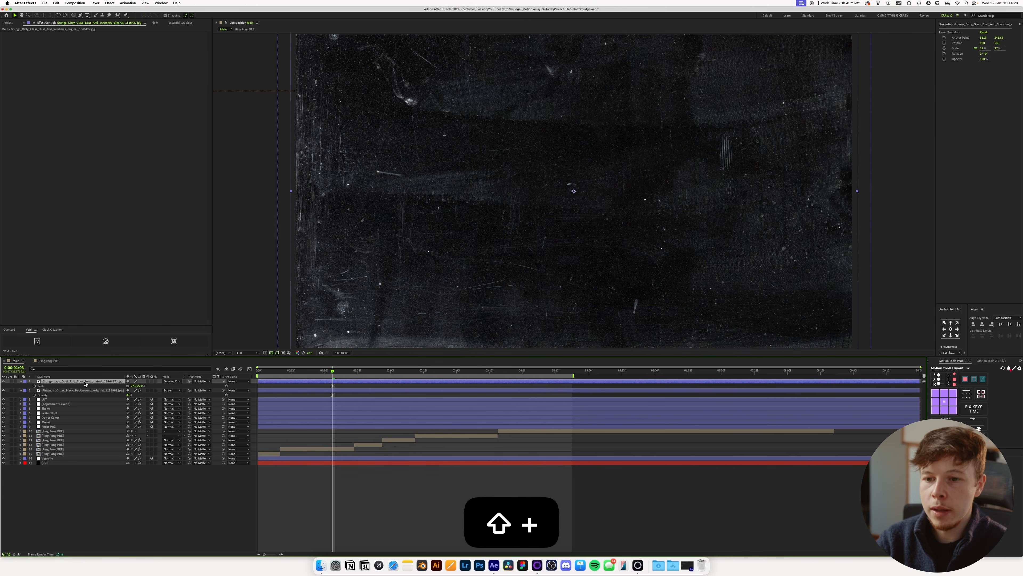
key(shift+equal)
key(shift+equal)
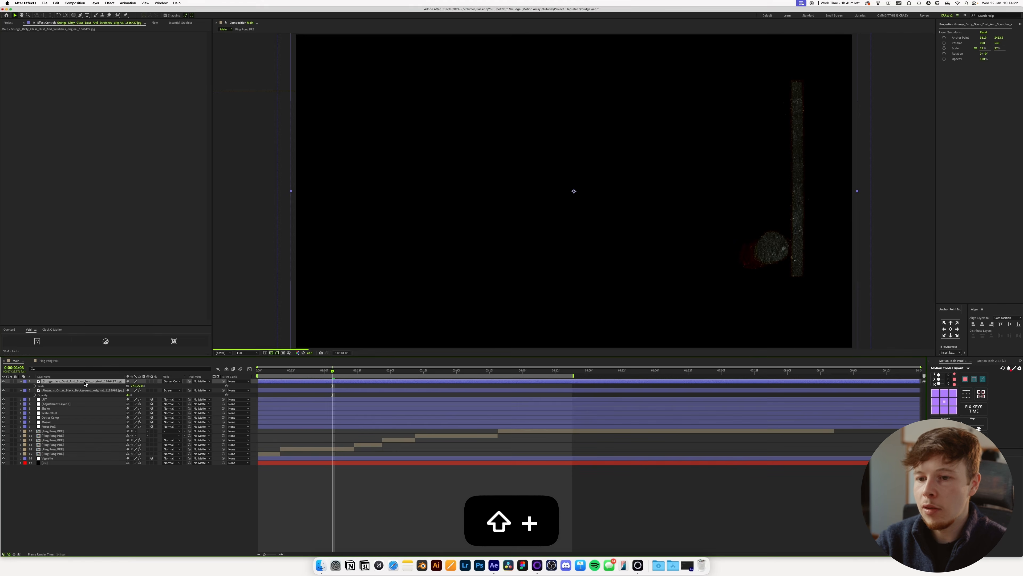
key(shift+equal)
key(shift+equal)
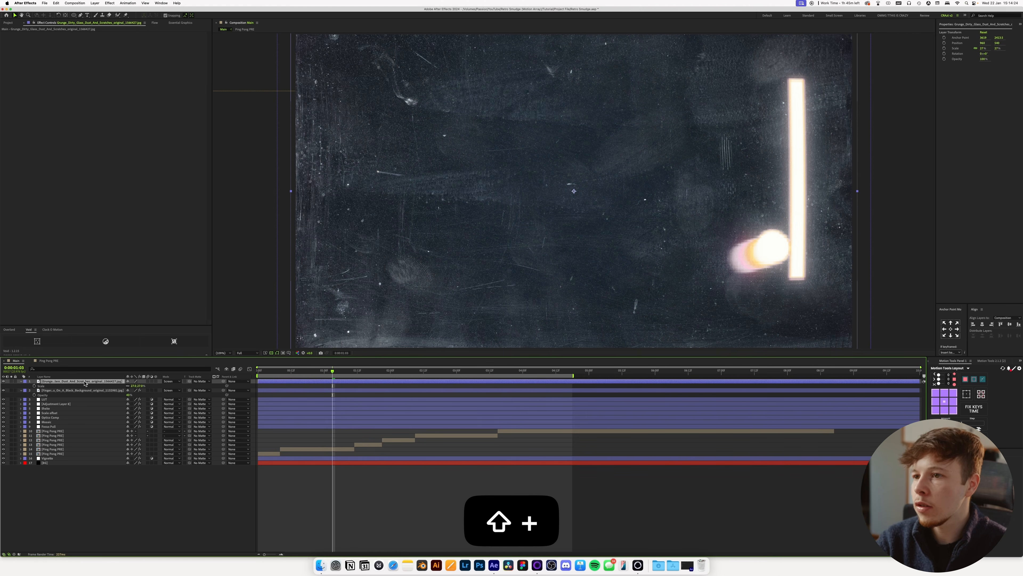
Lower the grunge layer's opacity and apply Levels with a raised Input Black and a reduced Input White.
key(t)
drag(135, 386, 116, 392)
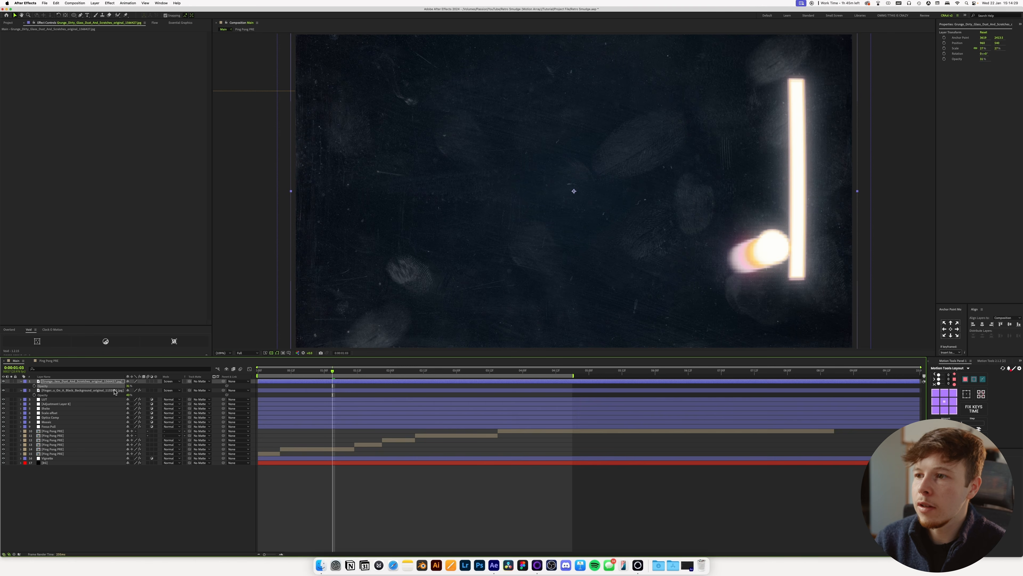
key(ctrl+space)
text(lev)
key(Return)
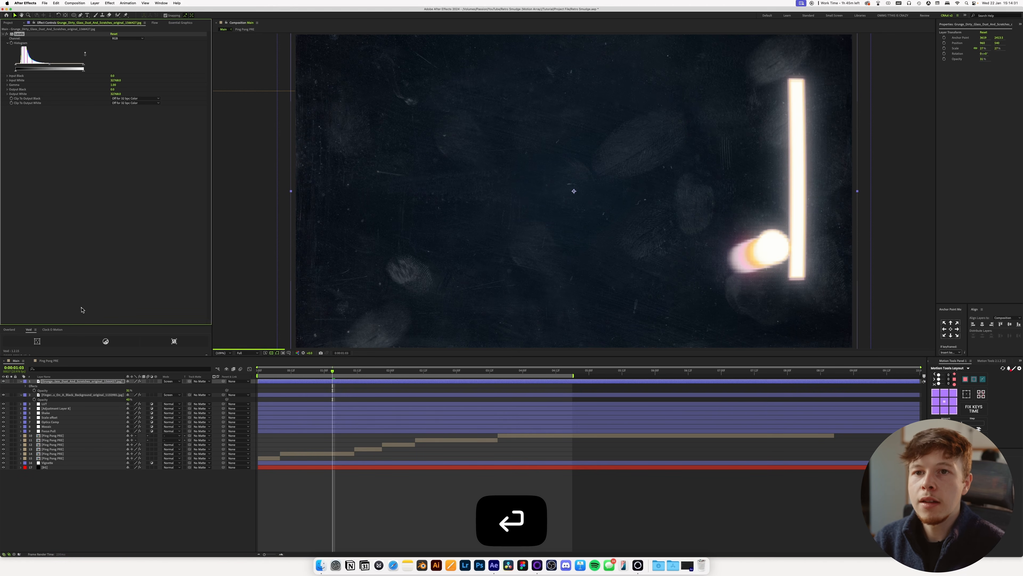
drag(16, 67, 18, 68)
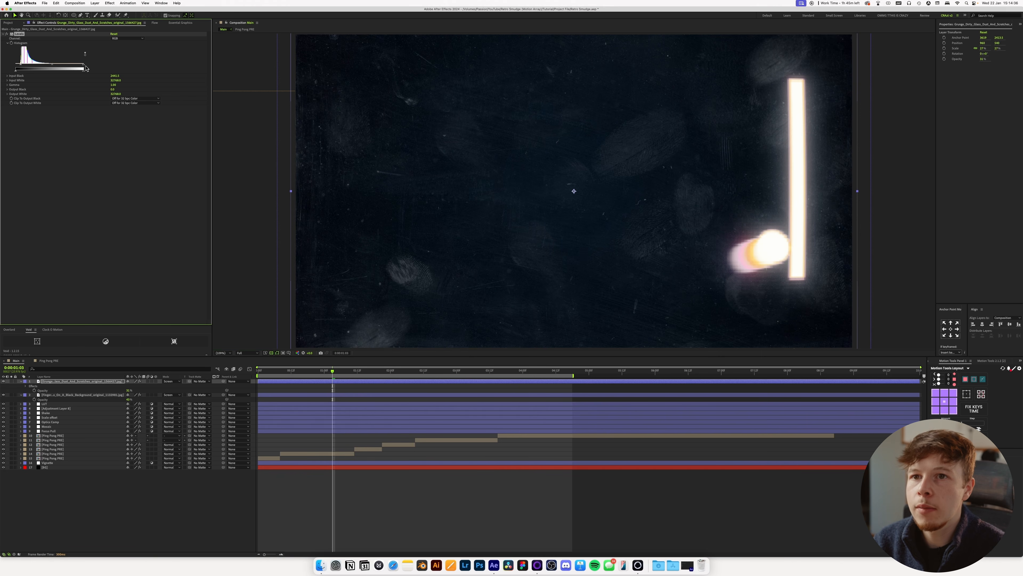
drag(78, 69, 73, 68)
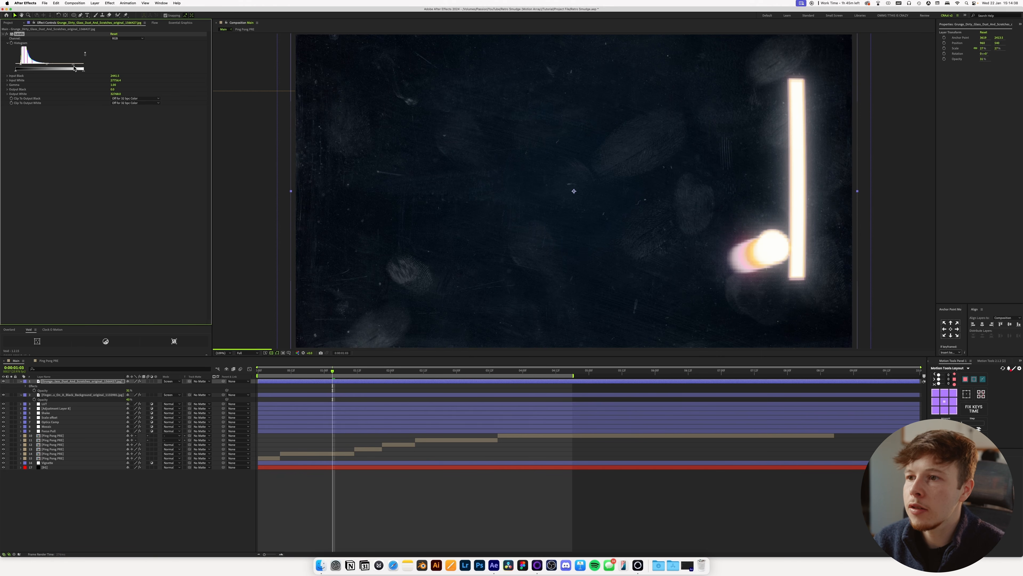
Switch to Finder, preview the Analog_Tv_Screen texture and add it as the top layer of the Main composition.
key(super+Tab)
key(space)
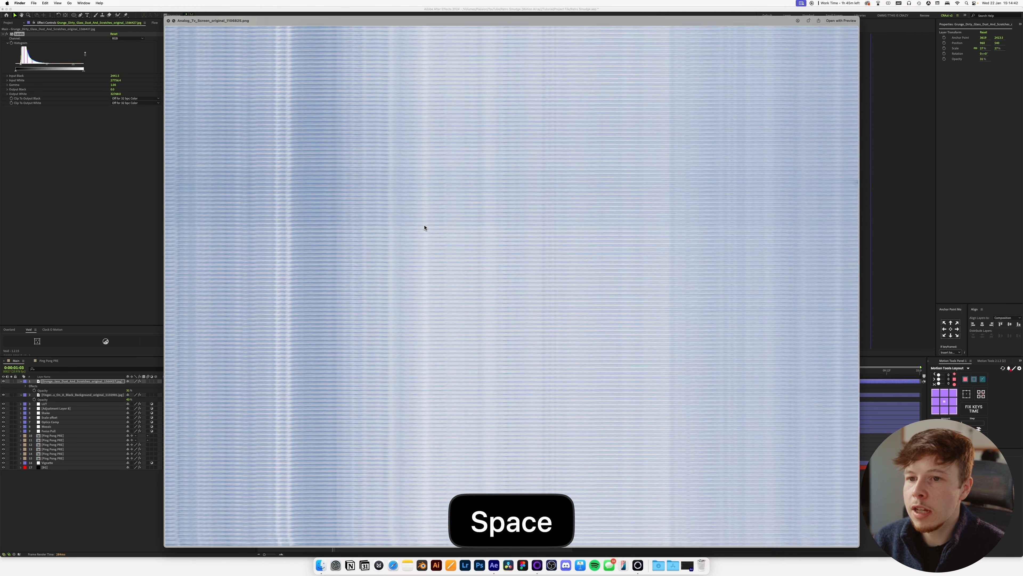
key(Down)
key(space)
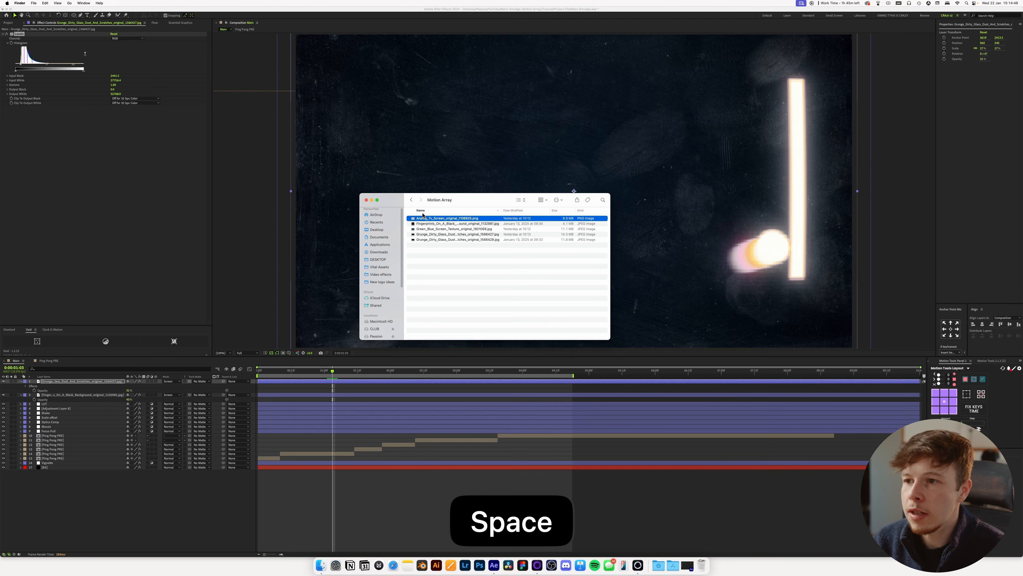
drag(426, 219, 359, 491)
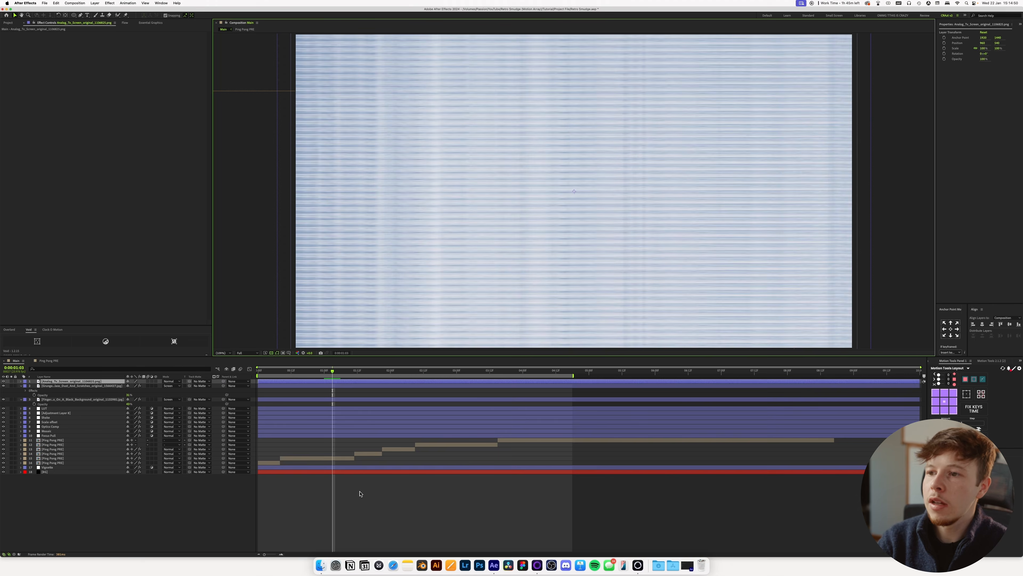
Apply Hue/Saturation to the Analog_Tv_Screen layer and set Master Saturation to -100.
key(ctrl+space)
text(hue)
key(Return)
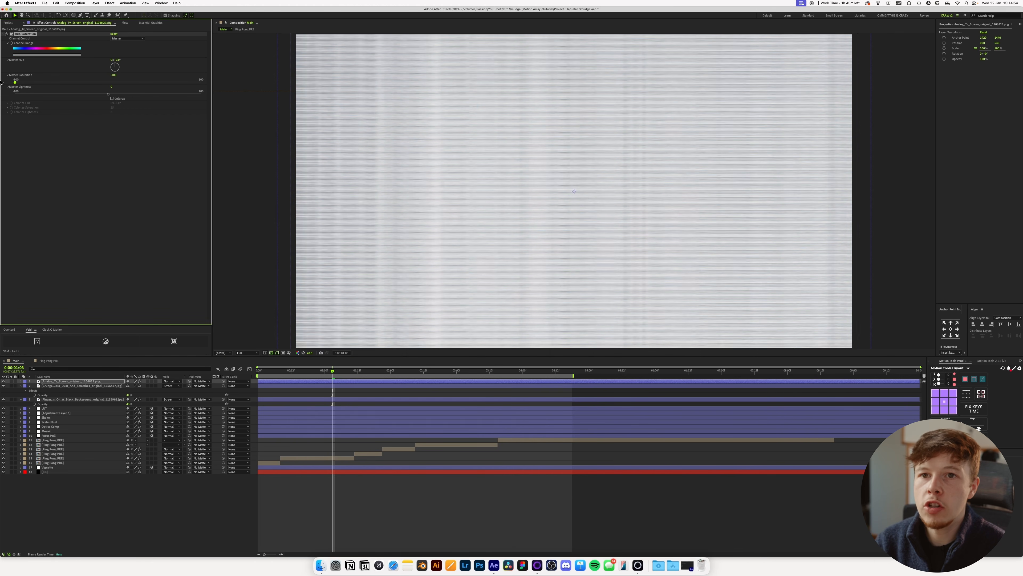
Scale the Analog_Tv_Screen layer down to about 52% so it slightly overfills the frame.
click(56, 381)
key(t)
key(s)
drag(131, 387, 121, 388)
Set the Analog_Tv_Screen layer's blending mode to Vivid Light and lower its opacity for a faint scanline overlay.
key(shift+equal)
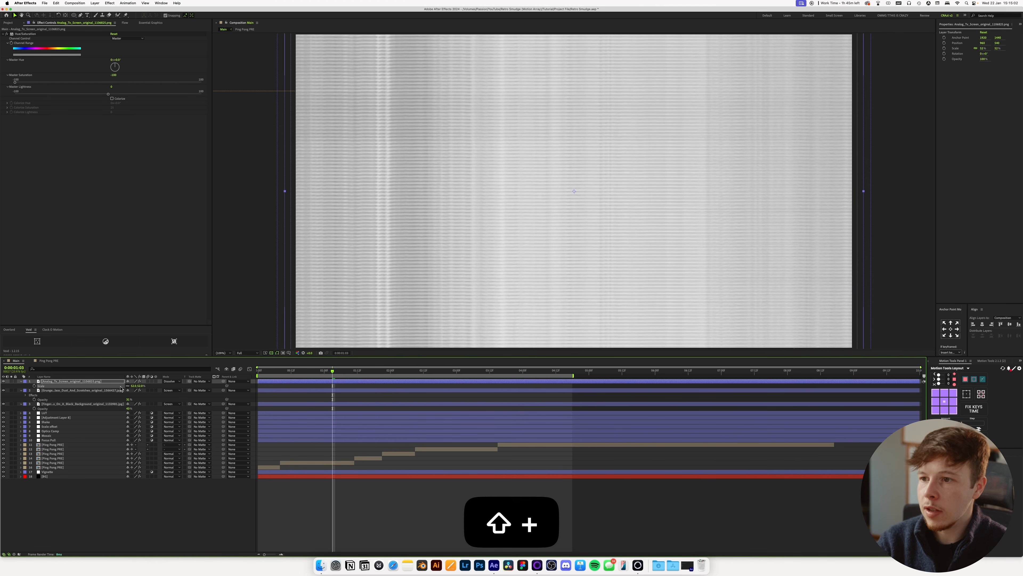
key(shift+equal)
key(shift+equal)
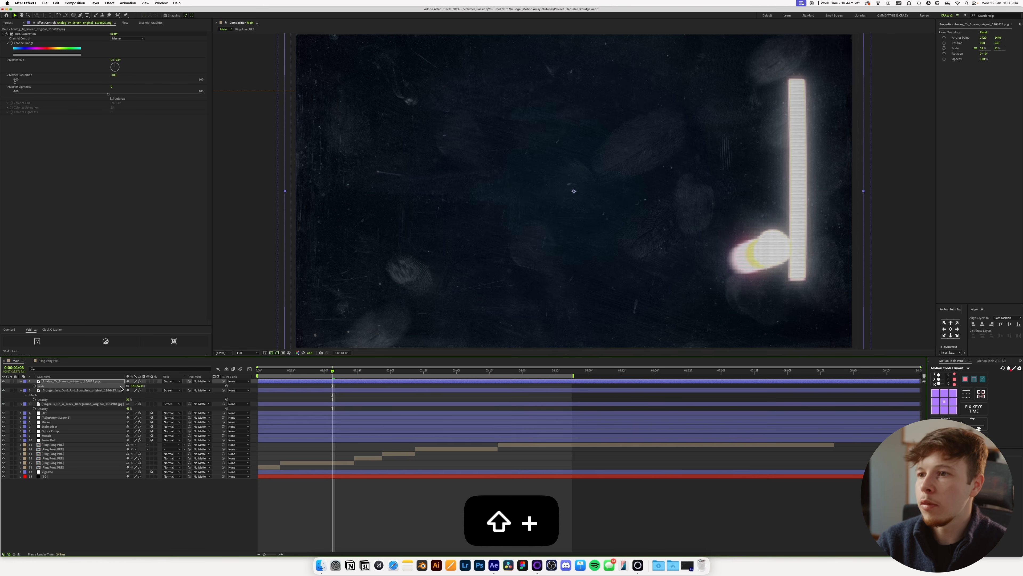
key(shift+equal)
key(shift+equal)
key(shift+equal)
key(shift+equal)
key(shift+equal)
key(shift+equal)
key(shift+equal)
key(shift+equal)
key(shift+equal)
key(shift+equal)
key(shift+equal)
key(shift+equal)
key(shift+equal)
key(shift+equal)
key(shift+equal)
key(shift+equal)
key(shift+equal)
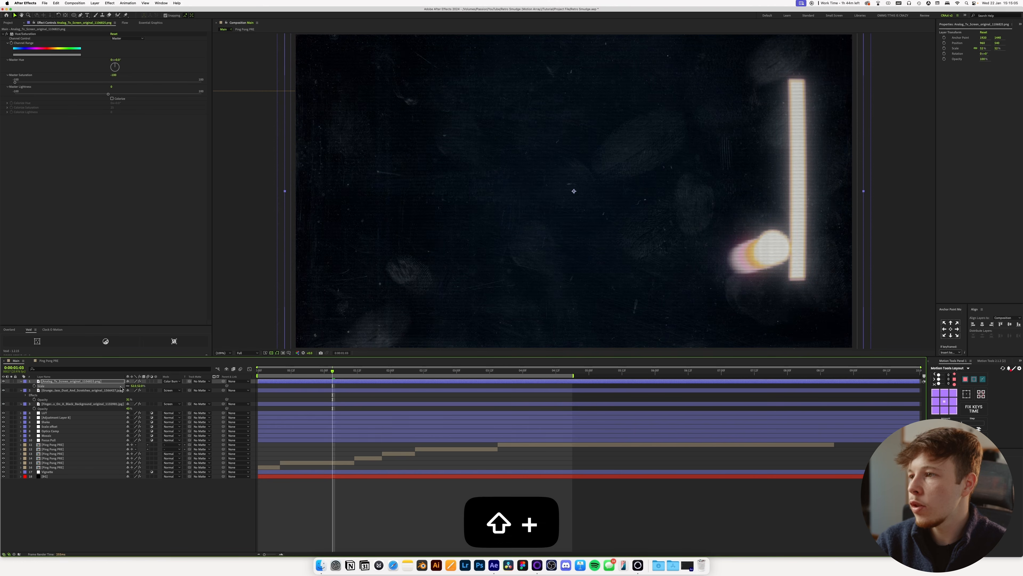
key(t)
drag(129, 386, 120, 390)
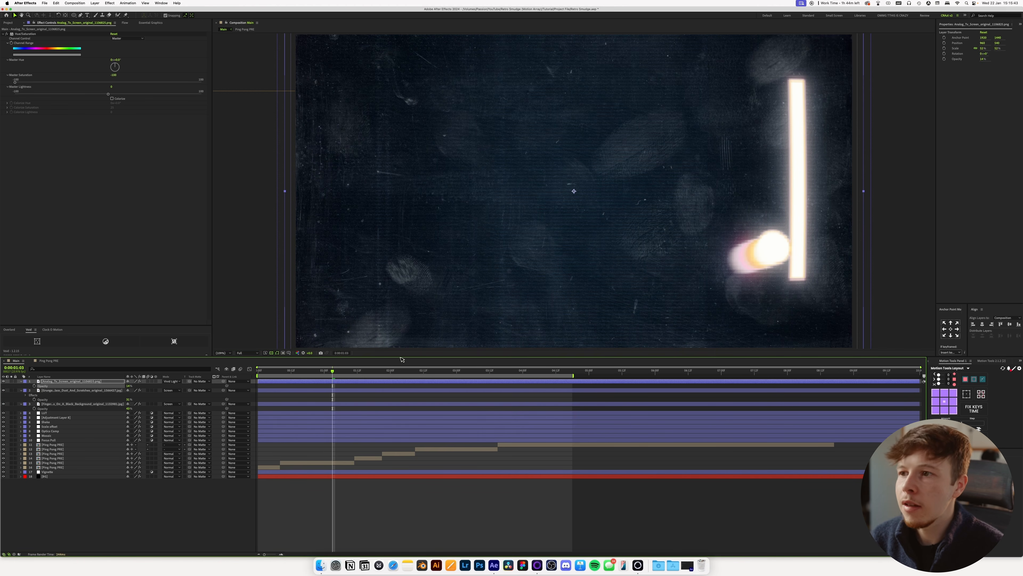
Change the BG layer's Gradient Ramp Start Color to a darker, less saturated blue.
click(60, 476)
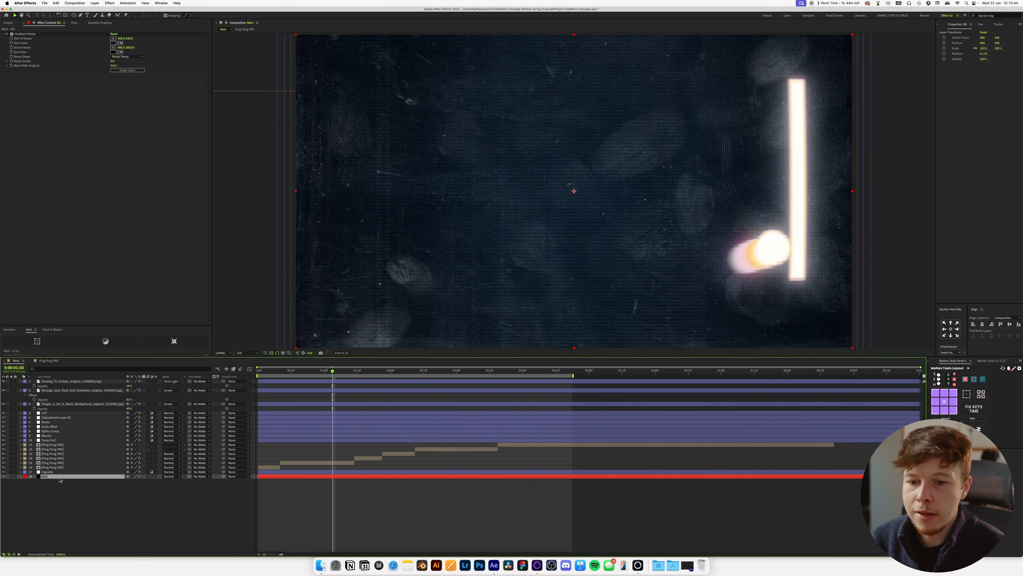
click(113, 43)
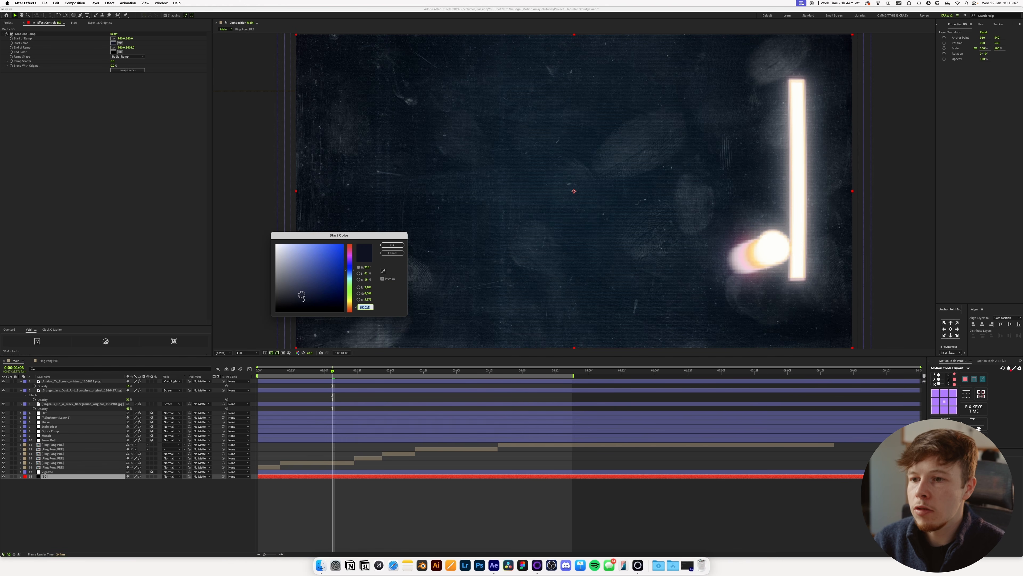
drag(302, 300, 298, 302)
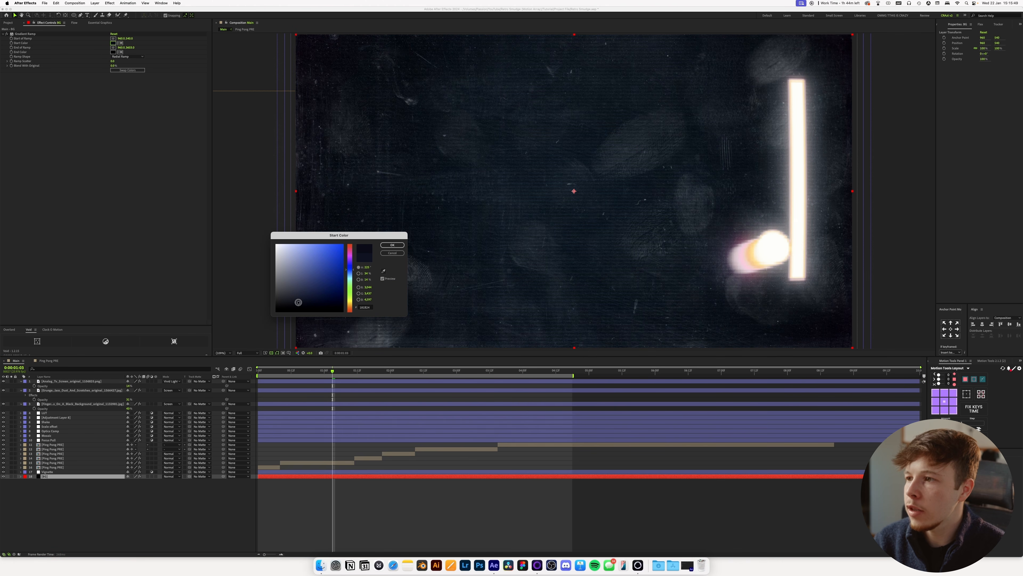
click(391, 246)
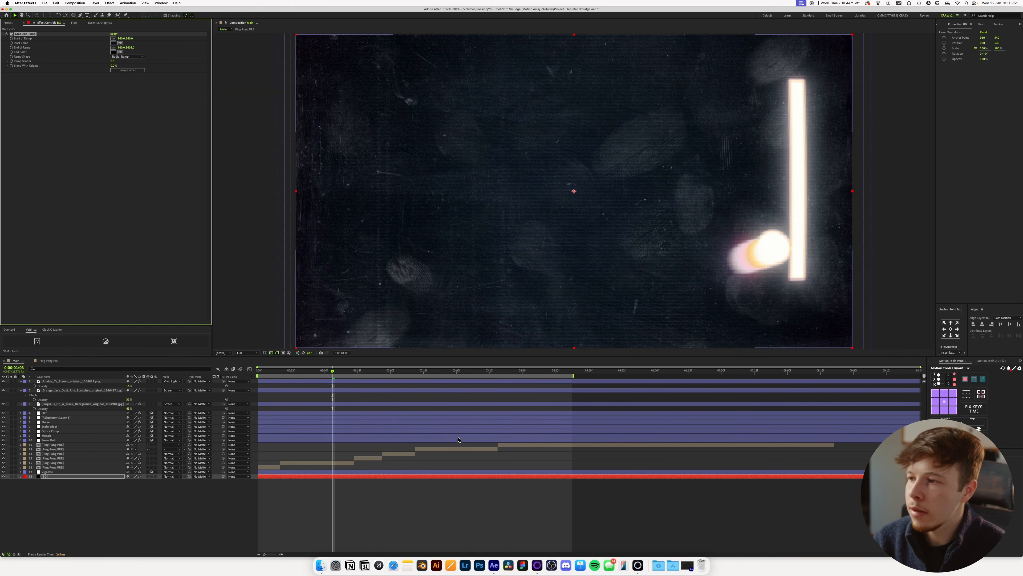
click(476, 507)
Go to frame 0:00:00:06 and move the three texture layers below the LUT, adjustment and Shake layers.
drag(311, 376, 275, 376)
click(57, 404)
shift+click(56, 382)
drag(54, 407, 54, 424)
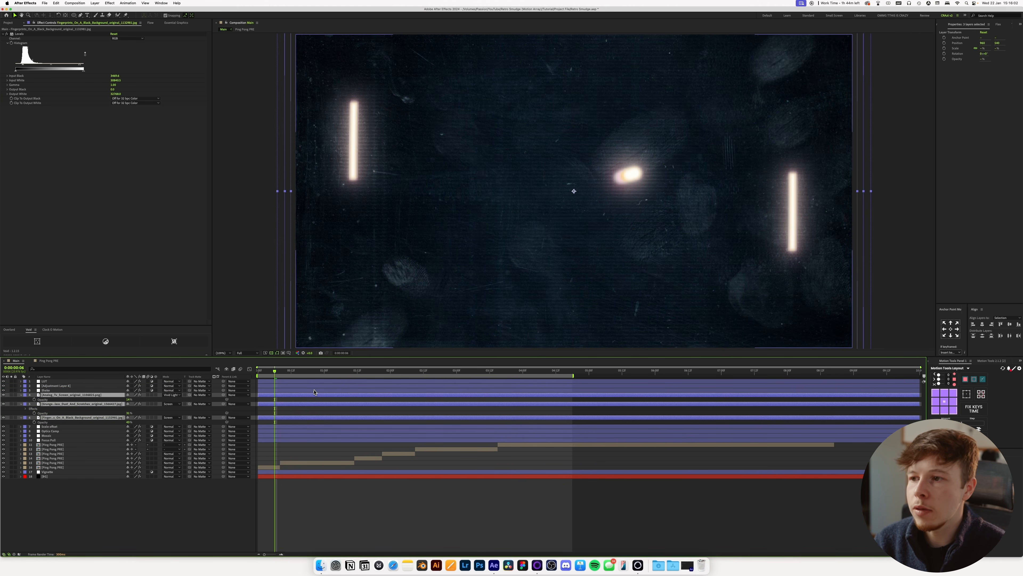
click(339, 529)
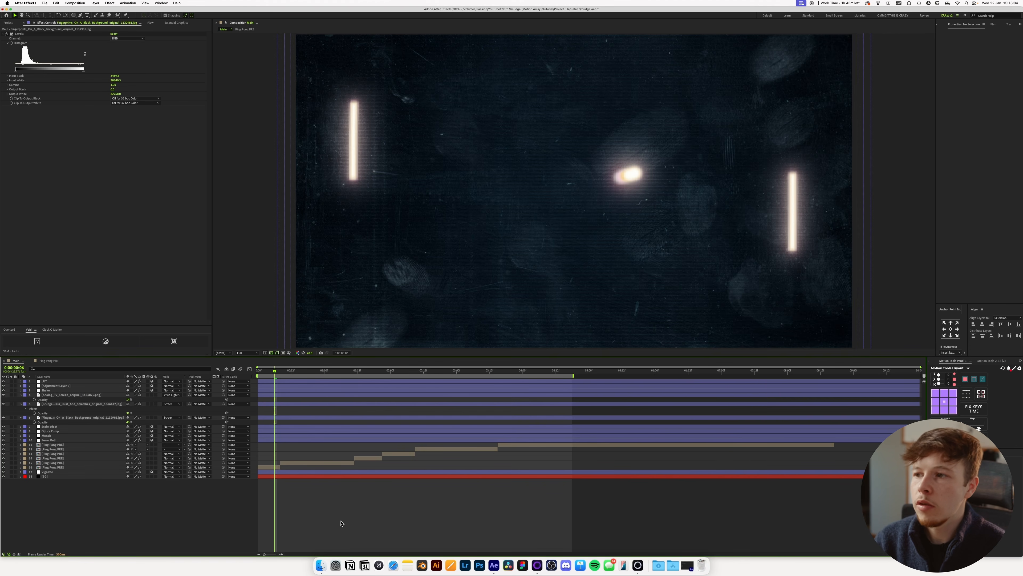
Go to 0:00:01:01 and add smudges.jpg from Finder as the topmost layer of the Main composition.
click(327, 376)
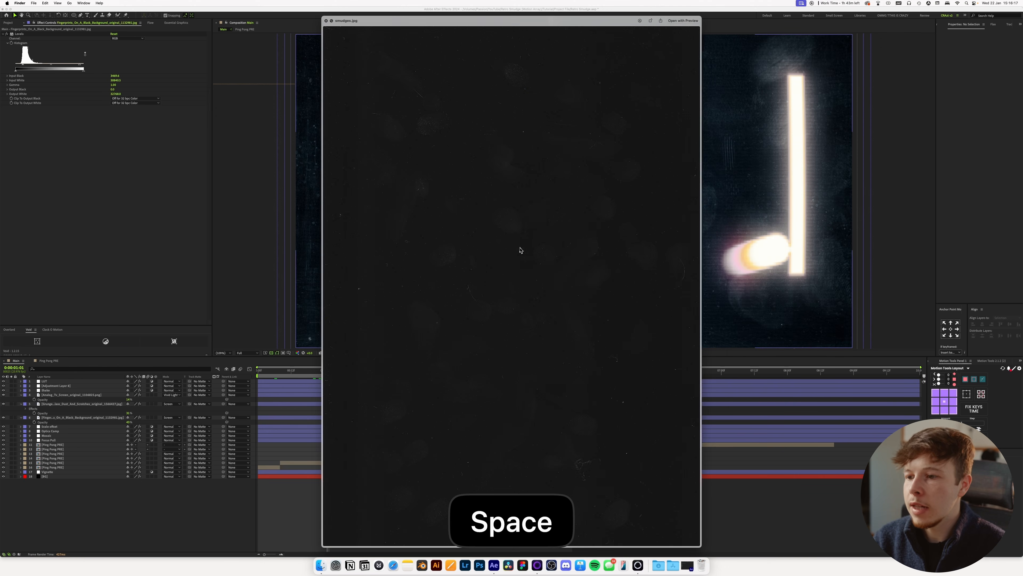
key(space)
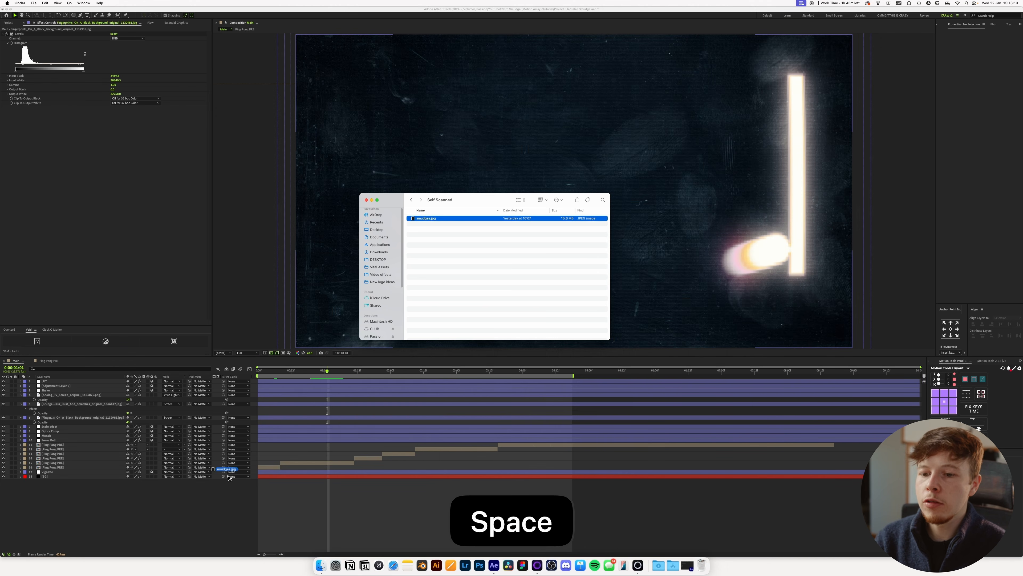
drag(229, 477, 228, 480)
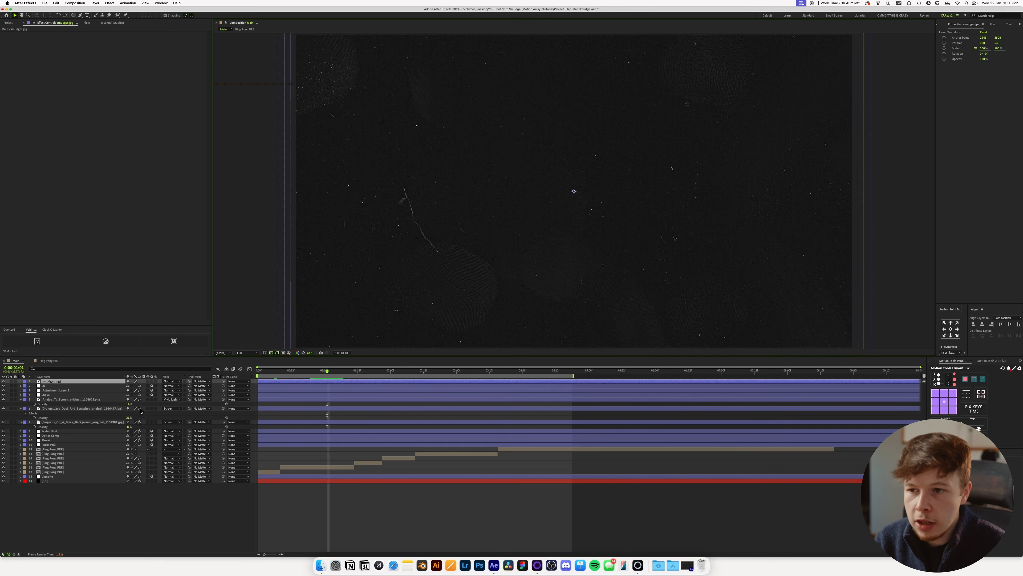
Rotate the smudges.jpg layer to landscape orientation and scale it down so it slightly overfills the frame width.
key(r)
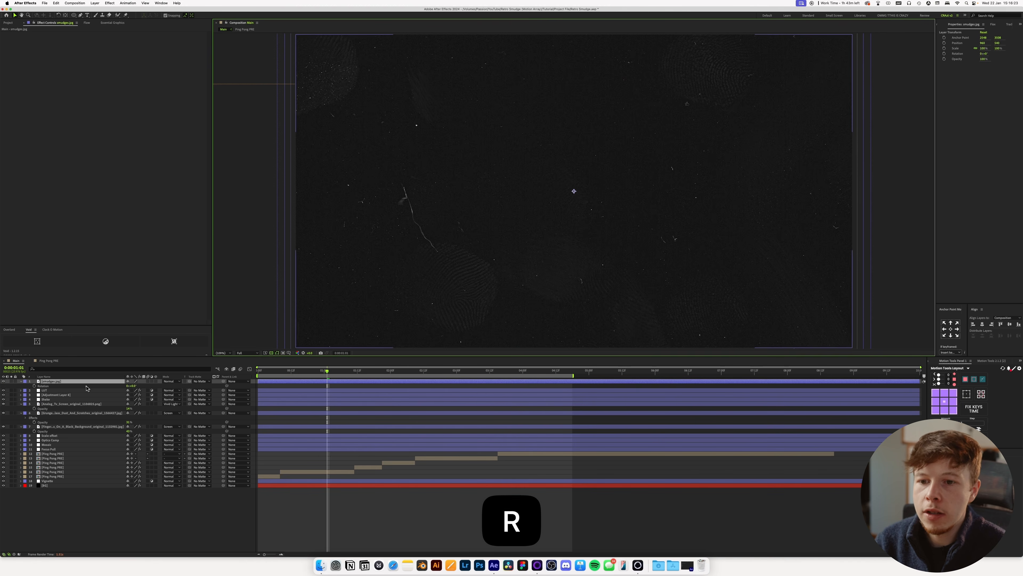
click(132, 386)
key(Return)
key(s)
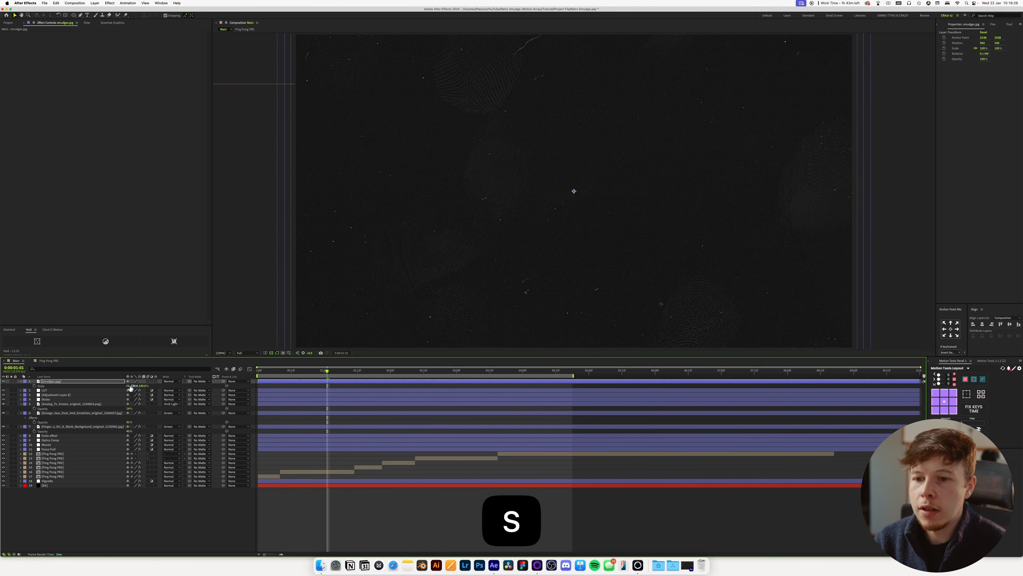
drag(124, 388, 118, 389)
key(v)
Set the smudges.jpg layer's blending mode to Screen and apply Levels with a raised Input Black to darken its background.
click(172, 380)
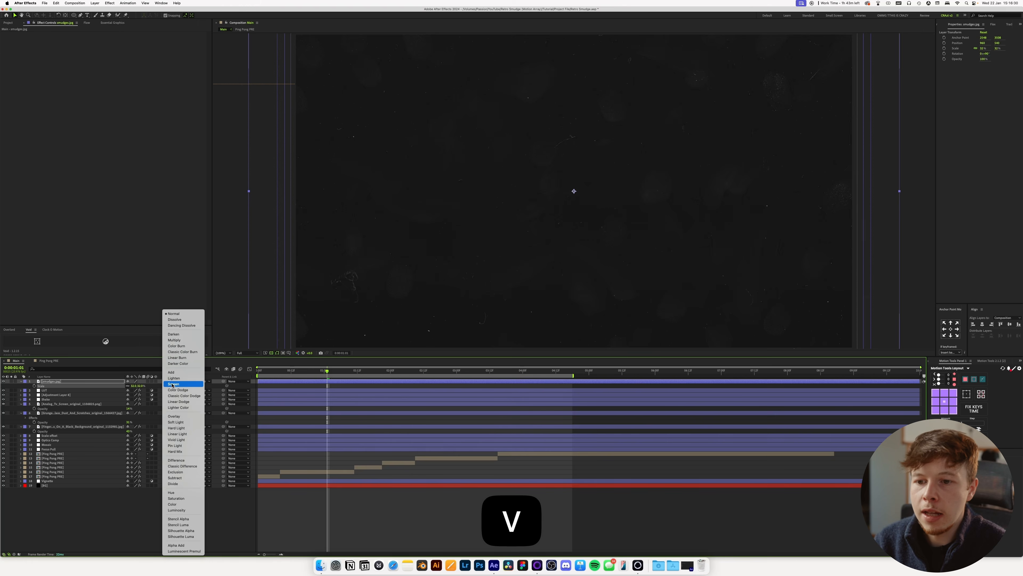
click(181, 384)
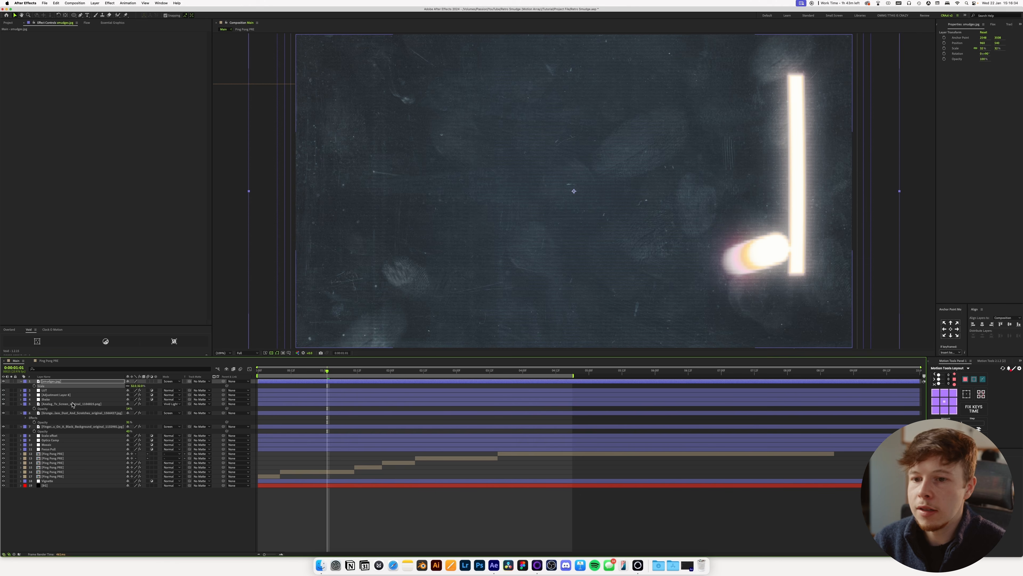
key(ctrl+space)
text(lev)
key(Return)
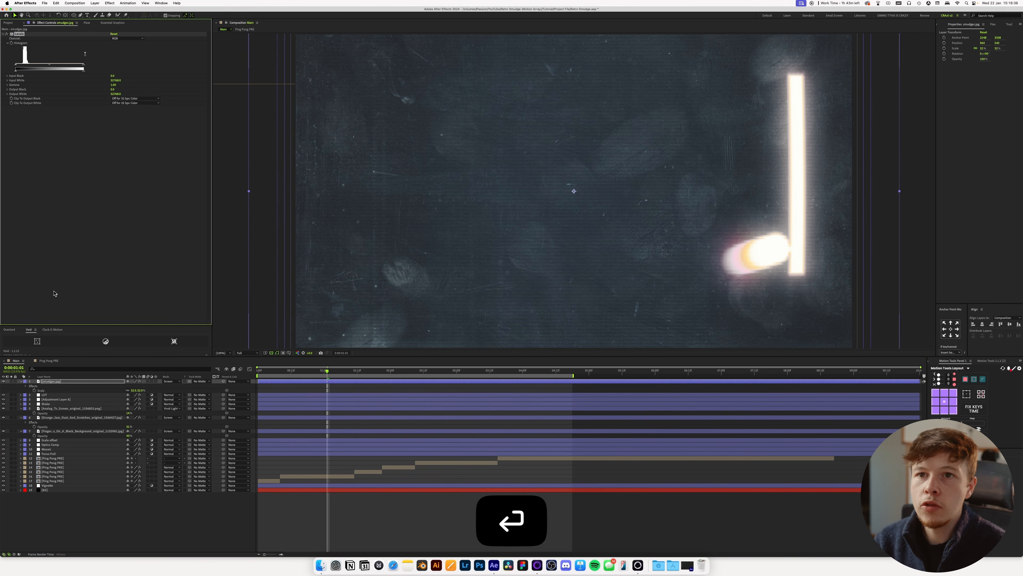
drag(16, 67, 26, 68)
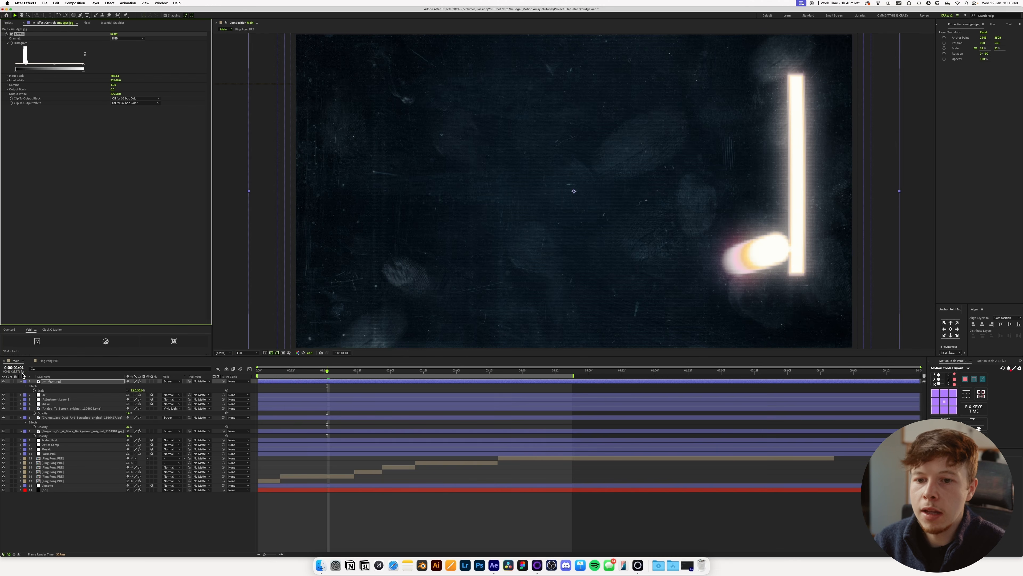
Compare the frame with the Fingerprints_On_A_Black_Background layer hidden and shown, and select that layer to access its opacity.
click(5, 433)
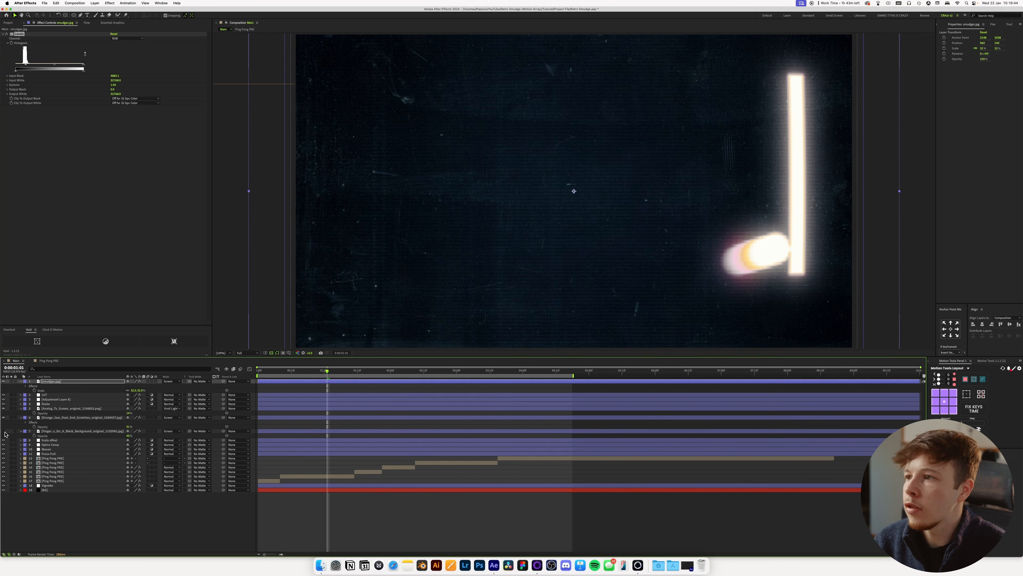
click(4, 430)
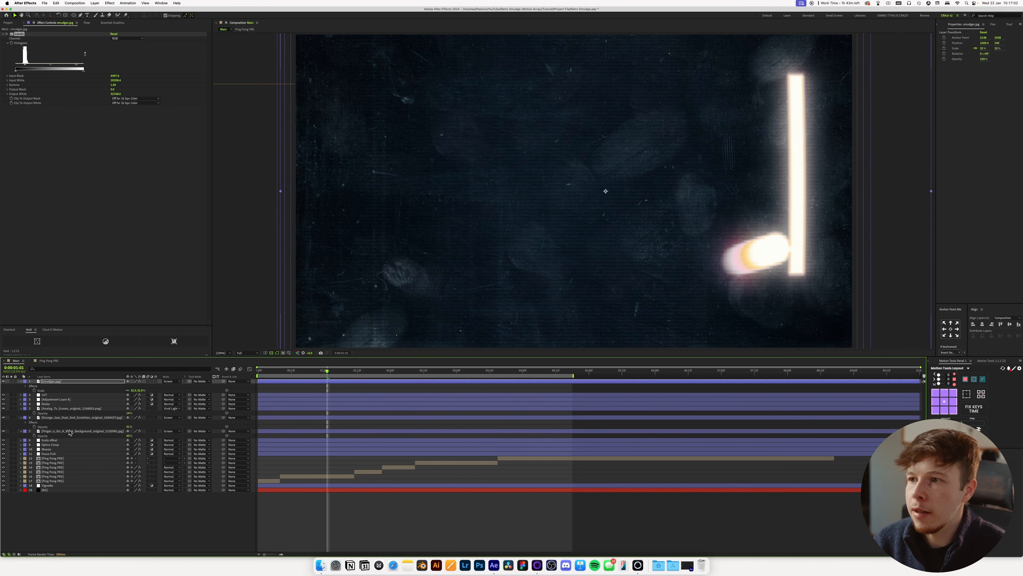
click(73, 431)
key(t)
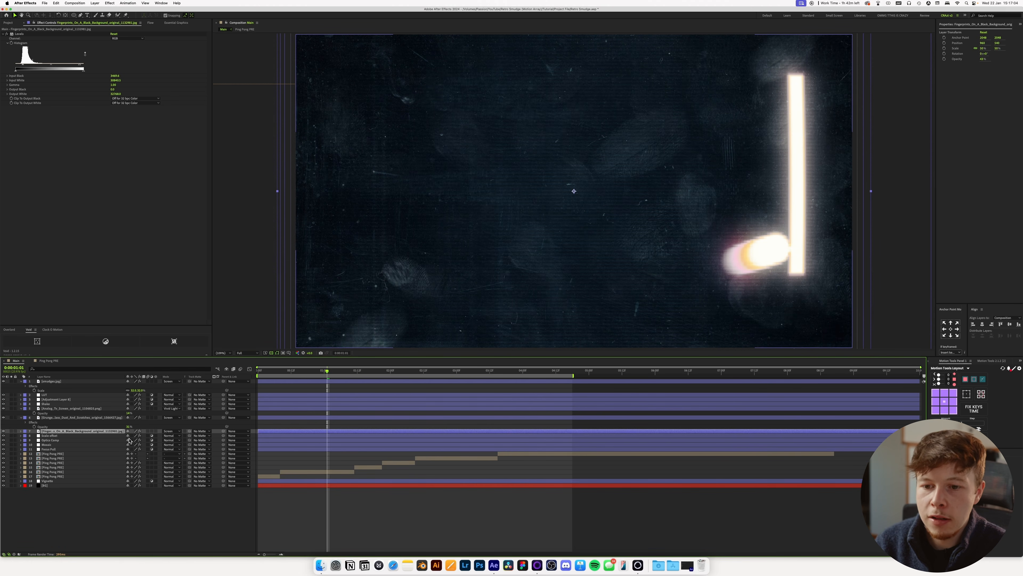